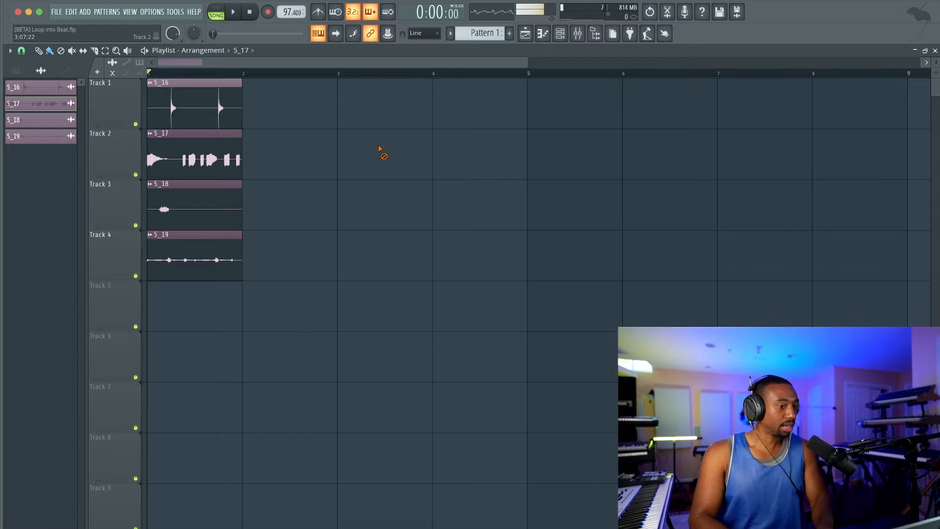
# Play back the one-bar loop made of the clips on Tracks 1 to 4
pyautogui.click(380, 149)
pyautogui.rightClick(380, 149)
pyautogui.scroll(2, 298, 133)
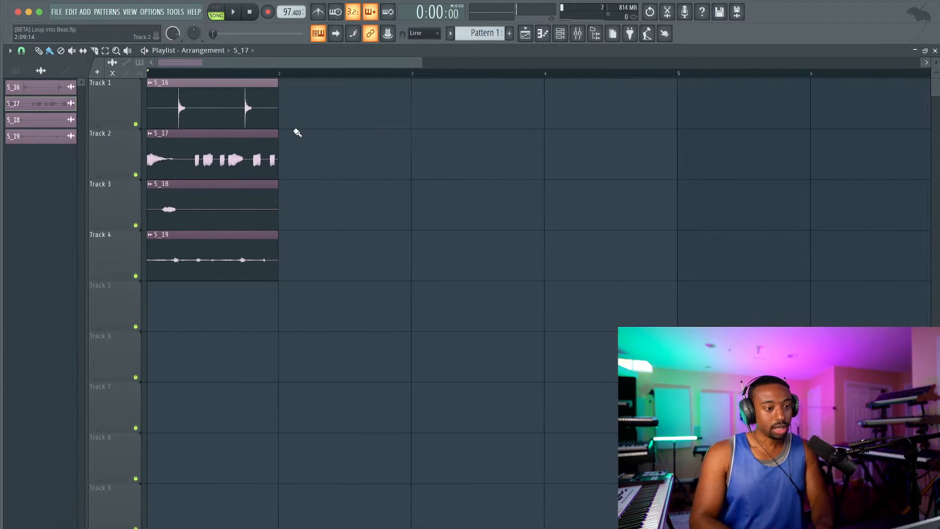
pyautogui.scroll(-1, 298, 132)
pyautogui.scroll(-1, 298, 133)
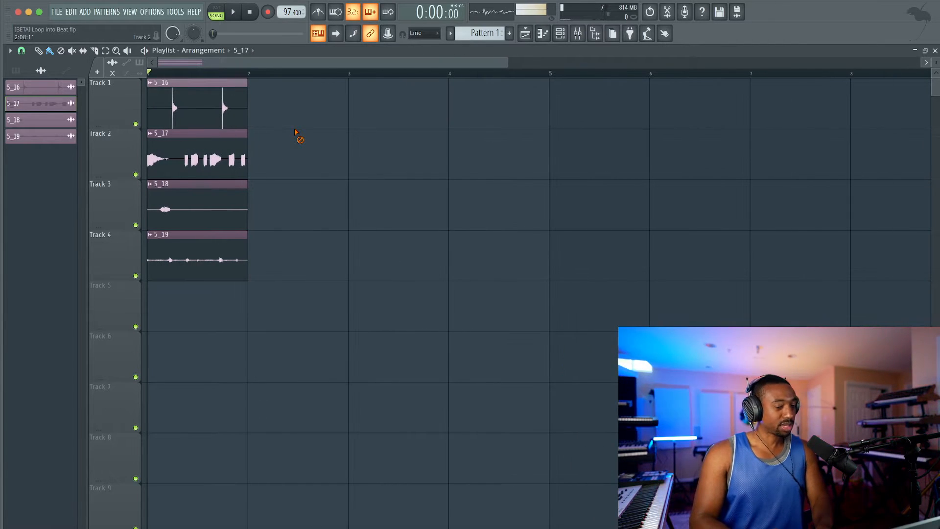
pyautogui.click(238, 15)
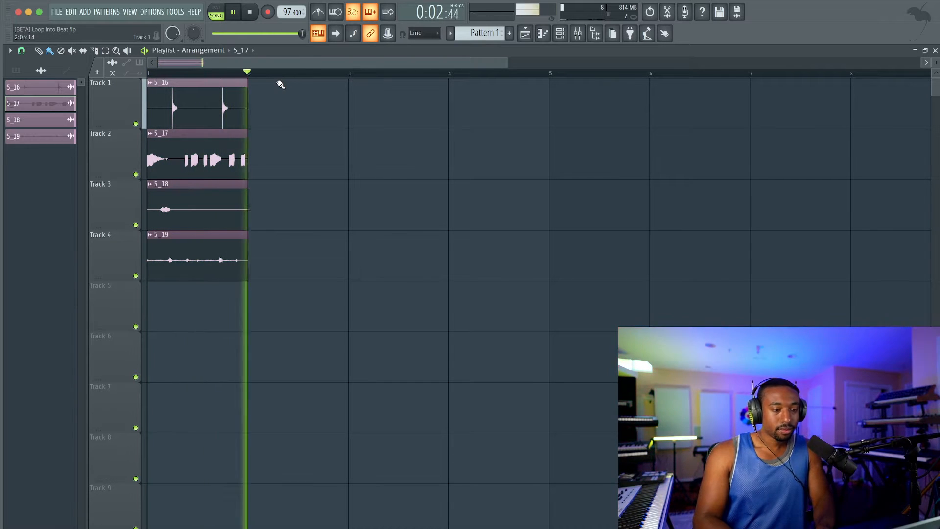
pyautogui.press('space')
pyautogui.scroll(-1, 282, 74)
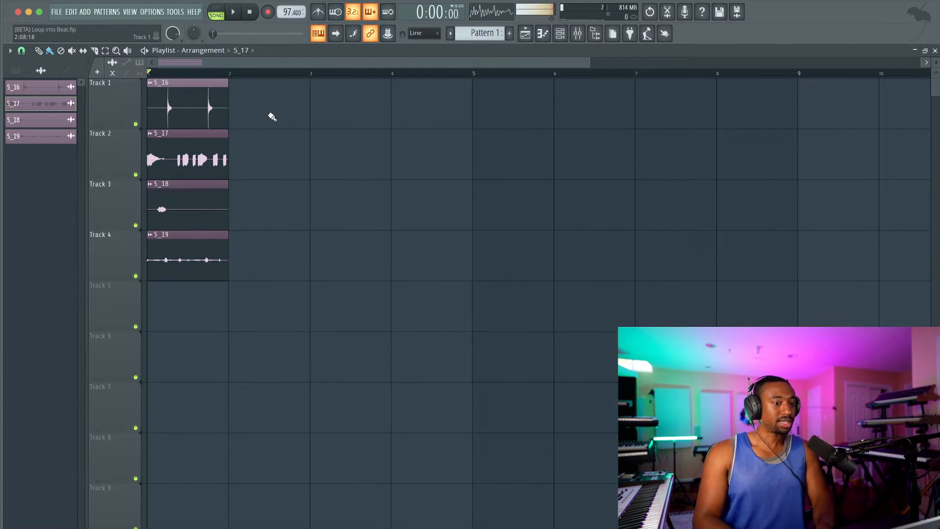
# Duplicate the four one-bar clips on Tracks 1 to 4 end to end until they fill 16 bars, with nothing left selected
pyautogui.moveTo(273, 116); pyautogui.dragTo(156, 283)
pyautogui.scroll(1, 157, 283)
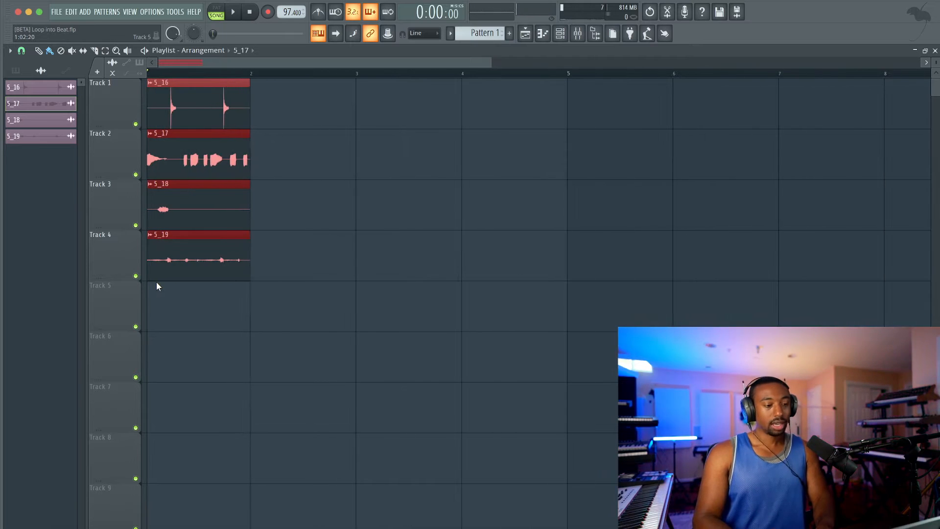
pyautogui.scroll(-2, 156, 286)
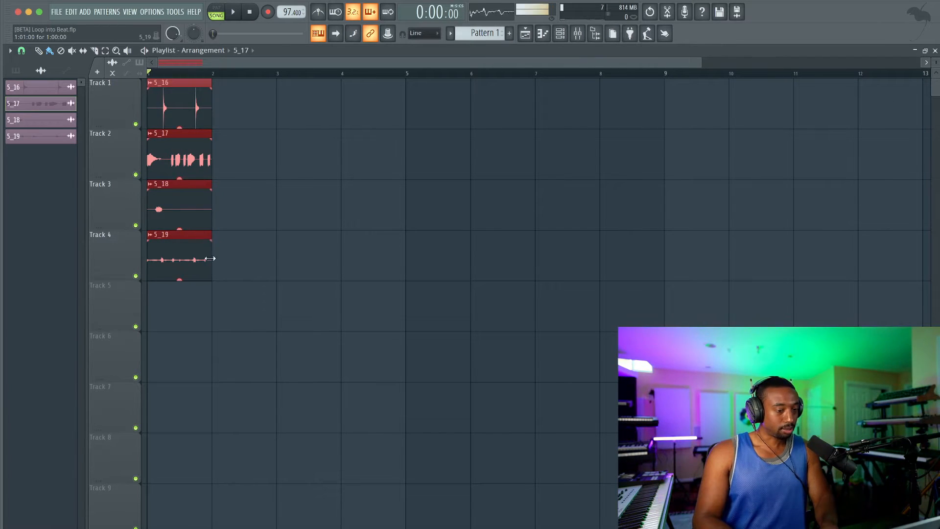
pyautogui.hotkey('ctrl', 'b')
pyautogui.hotkey('ctrl', 'b')
pyautogui.hotkey('ctrl', 'b')
pyautogui.hotkey('ctrl', 'b')
pyautogui.hotkey('ctrl', 'b')
pyautogui.hotkey('ctrl', 'b')
pyautogui.hotkey('ctrl', 'b')
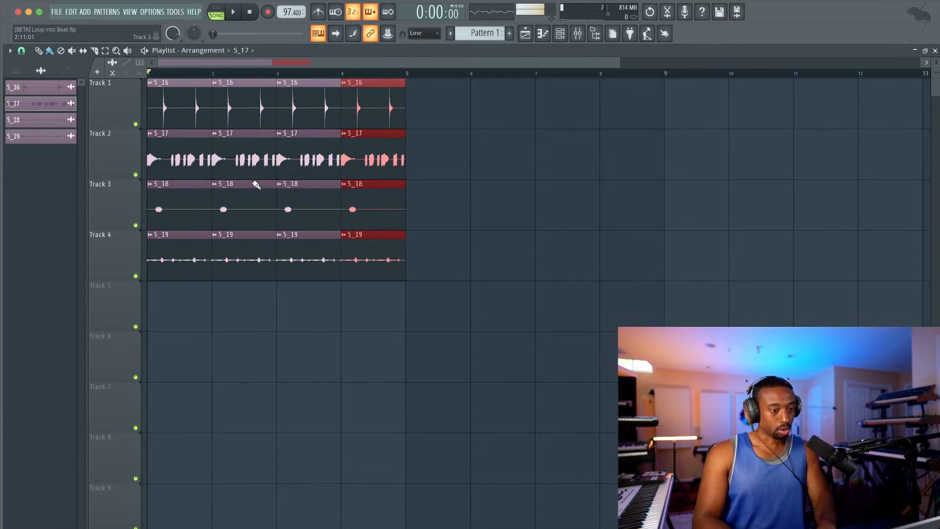
pyautogui.hotkey('ctrl', 'b')
pyautogui.hotkey('ctrl', 'b')
pyautogui.hotkey('ctrl', 'b')
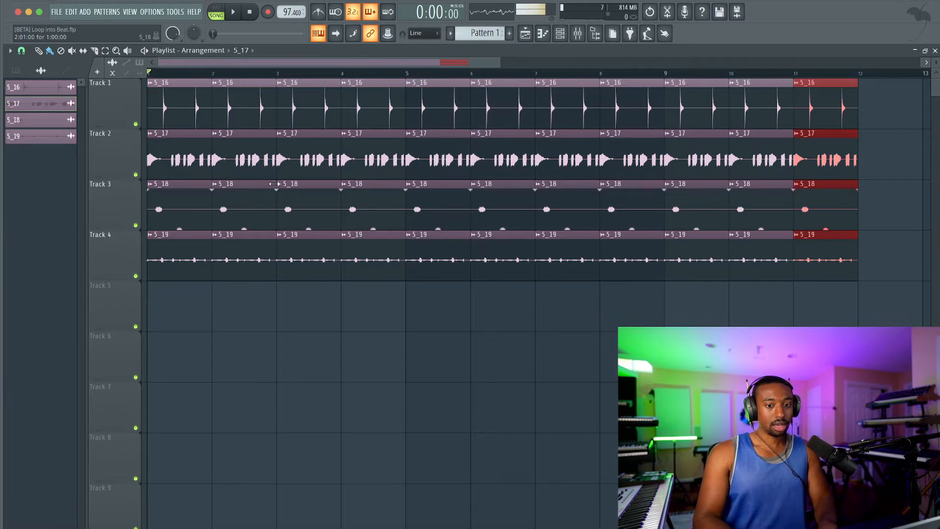
pyautogui.scroll(-2, 374, 237)
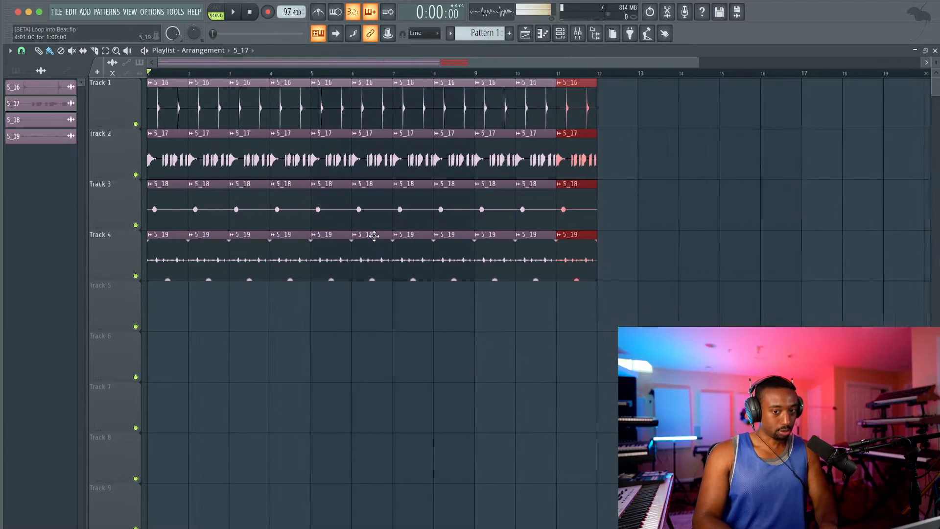
pyautogui.hotkey('ctrl', 'b')
pyautogui.hotkey('ctrl', 'b')
pyautogui.hotkey('ctrl', 'b')
pyautogui.hotkey('ctrl', 'b')
pyautogui.hotkey('ctrl', 'b')
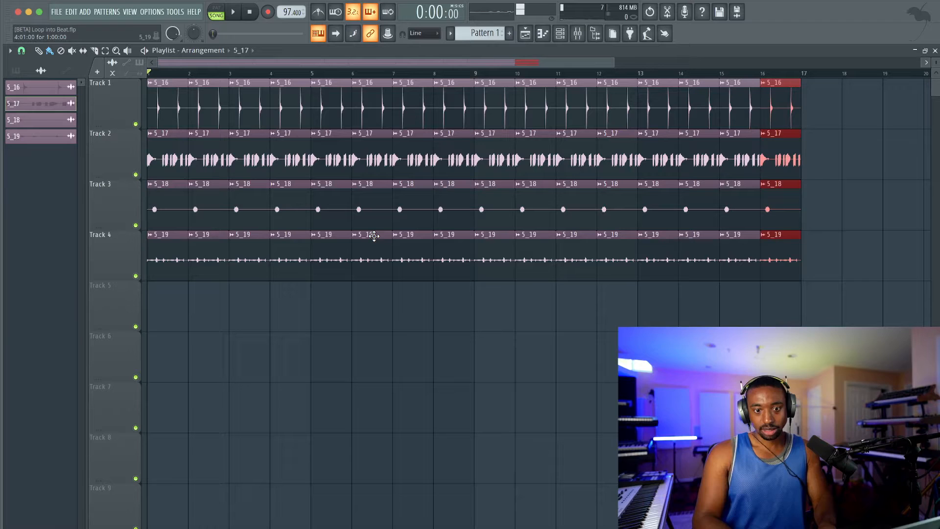
pyautogui.rightClick(337, 396)
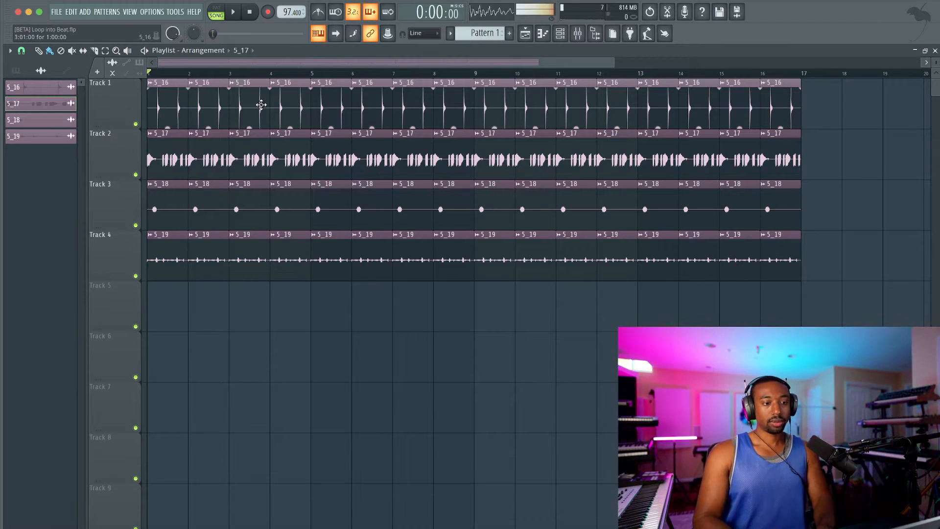
# Delete the four 5_16 clips from bars 1 to 4 on Track 1
pyautogui.rightClick(290, 106)
pyautogui.rightClick(250, 115)
pyautogui.rightClick(209, 108)
pyautogui.rightClick(170, 105)
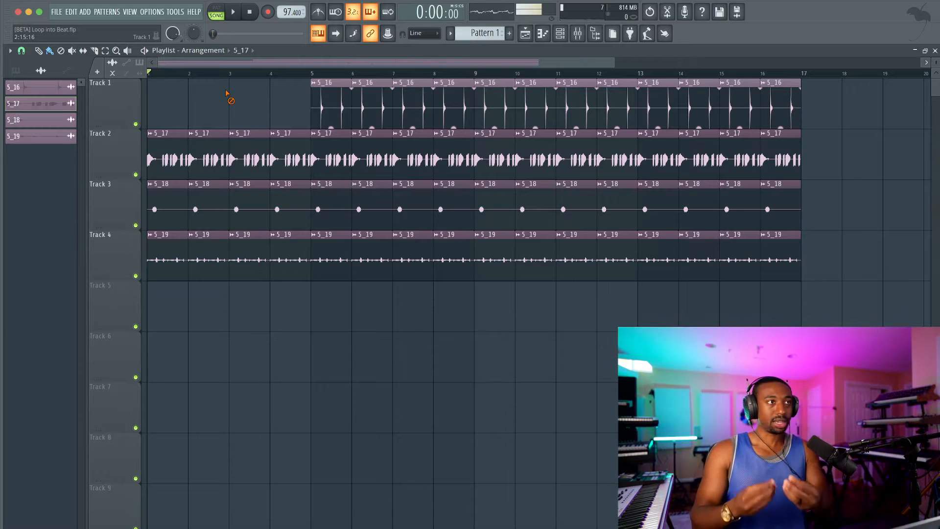
# Play the arrangement from the start, comparing it with Track 2 muted and unmuted
pyautogui.press('space')
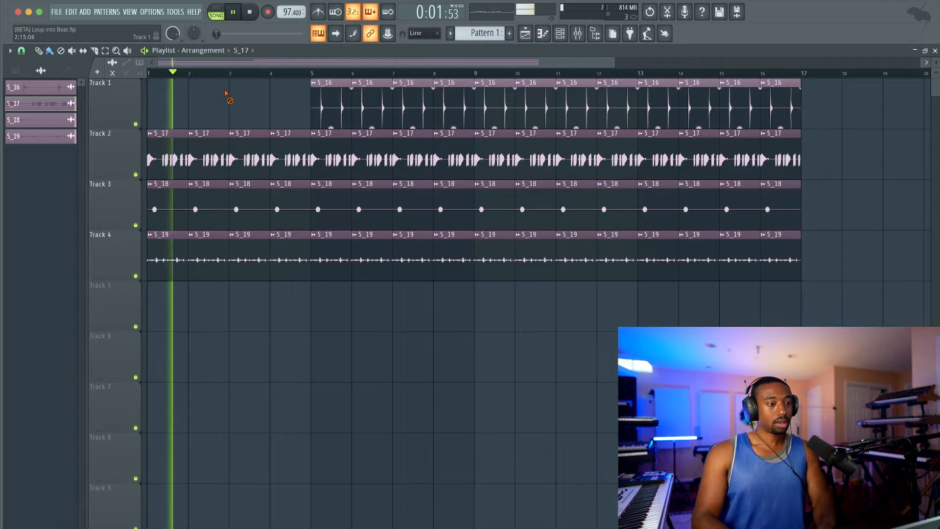
pyautogui.click(136, 175)
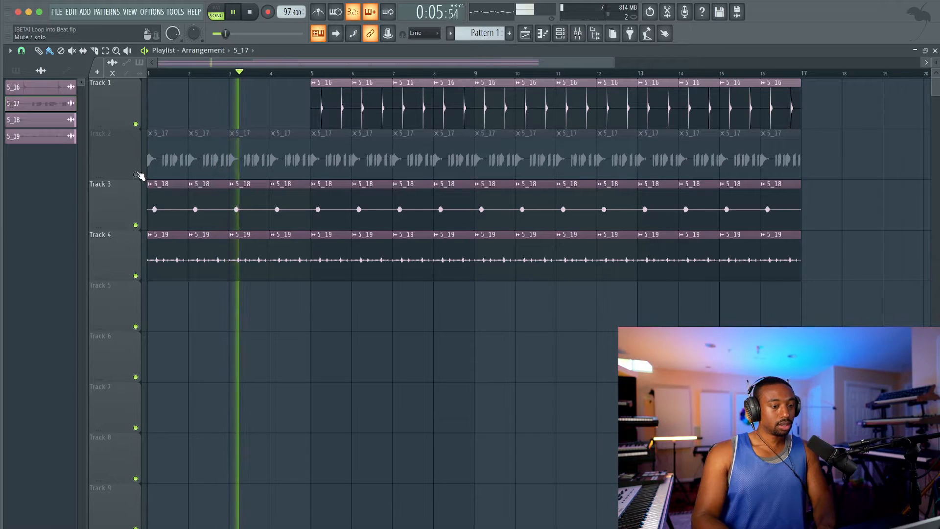
pyautogui.click(136, 174)
pyautogui.press('space')
pyautogui.click(136, 175)
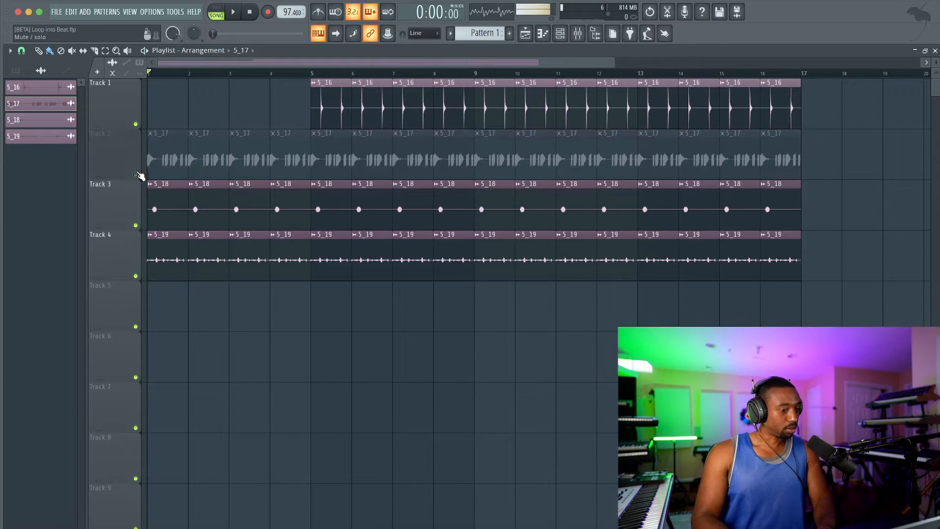
pyautogui.press('space')
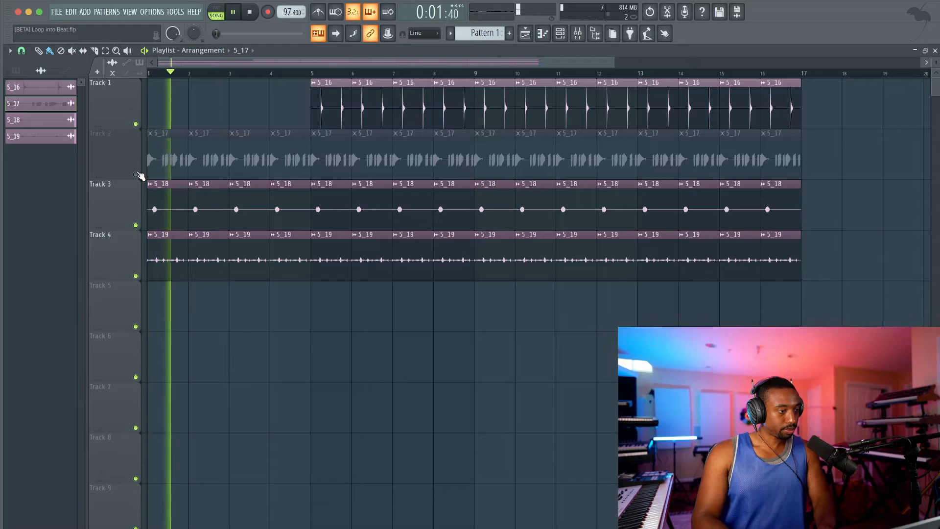
pyautogui.click(136, 175)
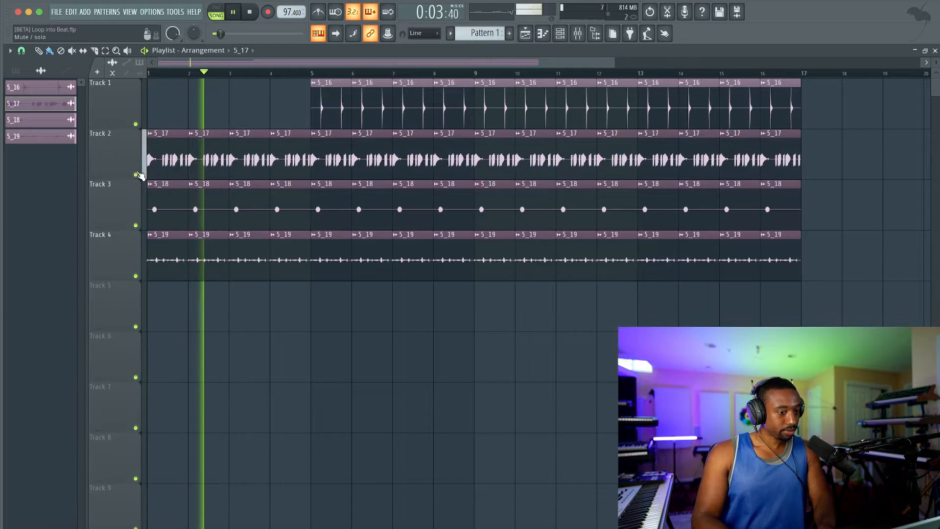
pyautogui.press('space')
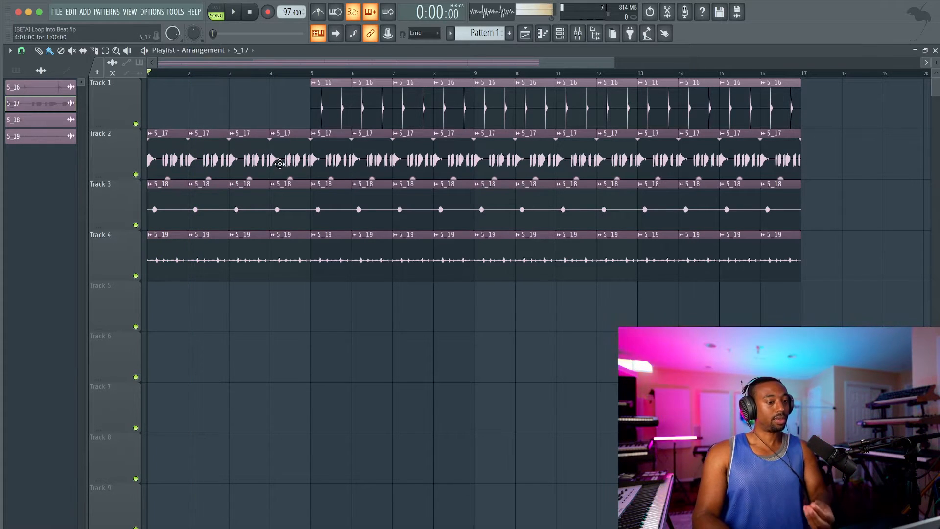
# Audition the opening bars and examine the four-bar intro on Tracks 1 and 2 against the section starting at bar 5
pyautogui.press('space')
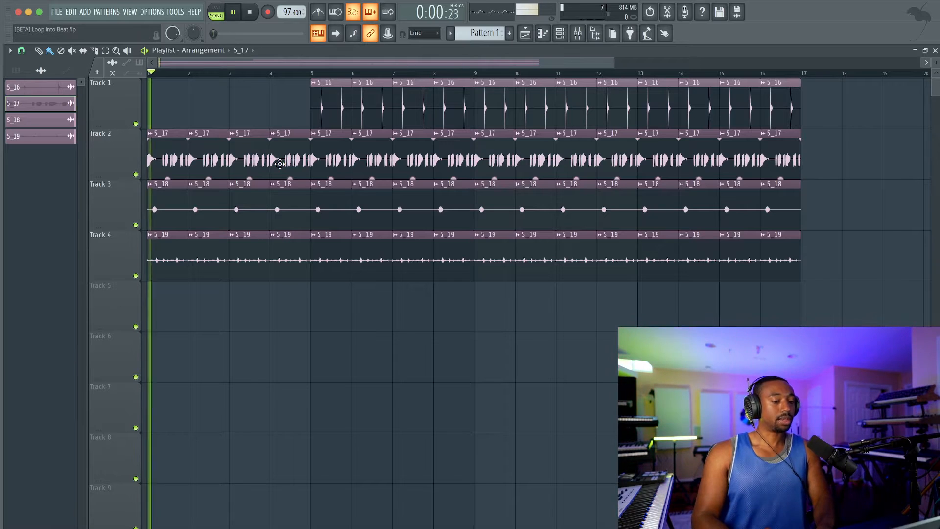
pyautogui.press('space')
pyautogui.press('space')
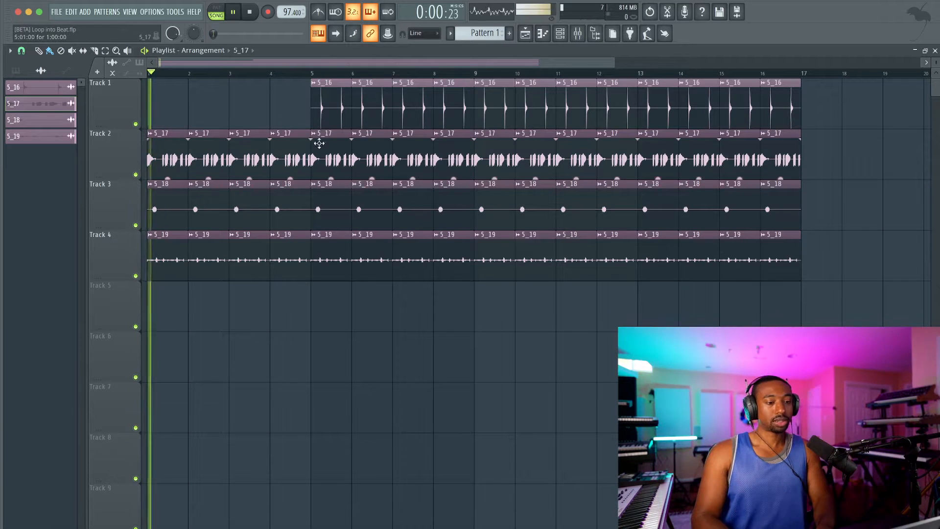
pyautogui.press('space')
pyautogui.moveTo(310, 152); pyautogui.dragTo(176, 140)
pyautogui.press('space')
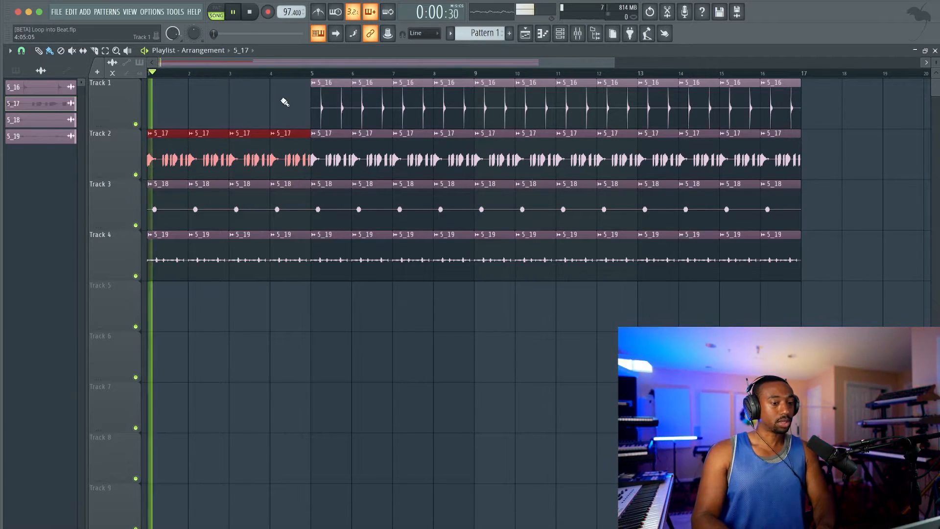
pyautogui.keyDown('ctrl'); pyautogui.click(285, 106); pyautogui.keyUp('ctrl')
pyautogui.scroll(-1, 283, 110)
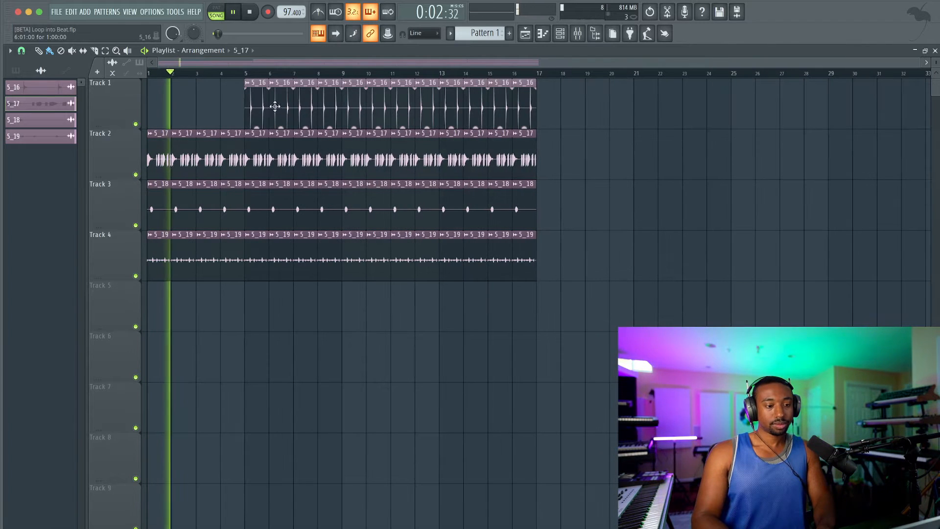
pyautogui.press('space')
pyautogui.moveTo(247, 131); pyautogui.dragTo(499, 155)
pyautogui.keyDown('ctrl'); pyautogui.click(583, 163); pyautogui.keyUp('ctrl')
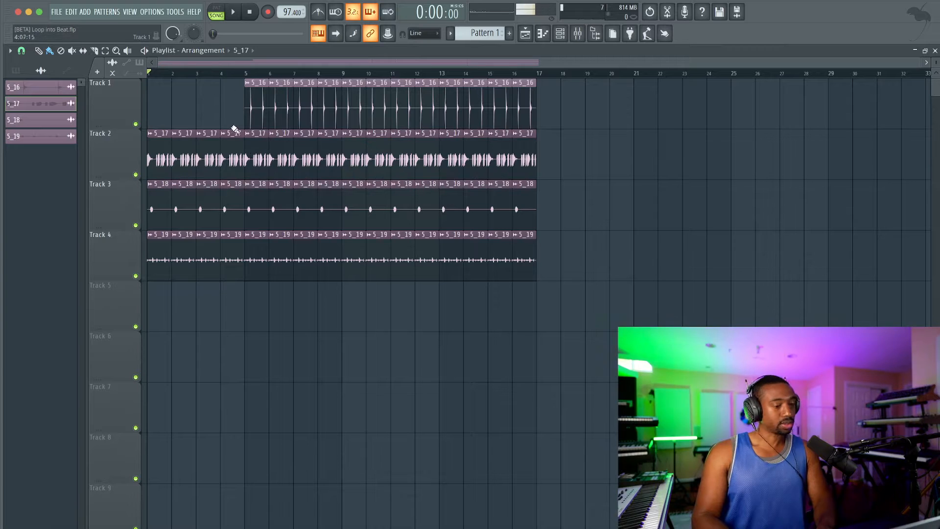
pyautogui.moveTo(232, 126); pyautogui.dragTo(135, 89)
# Place the playhead at bar 5 and check the time display's format options
pyautogui.click(246, 73)
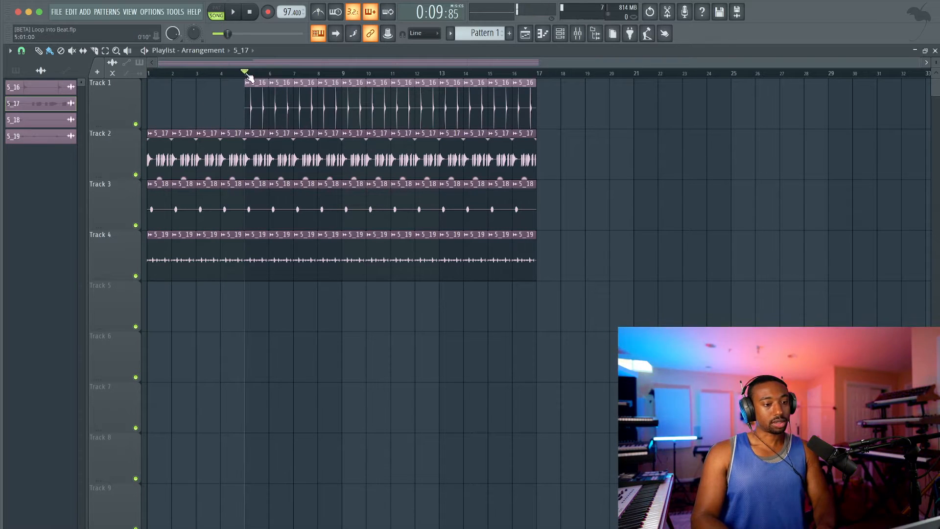
pyautogui.click(454, 11)
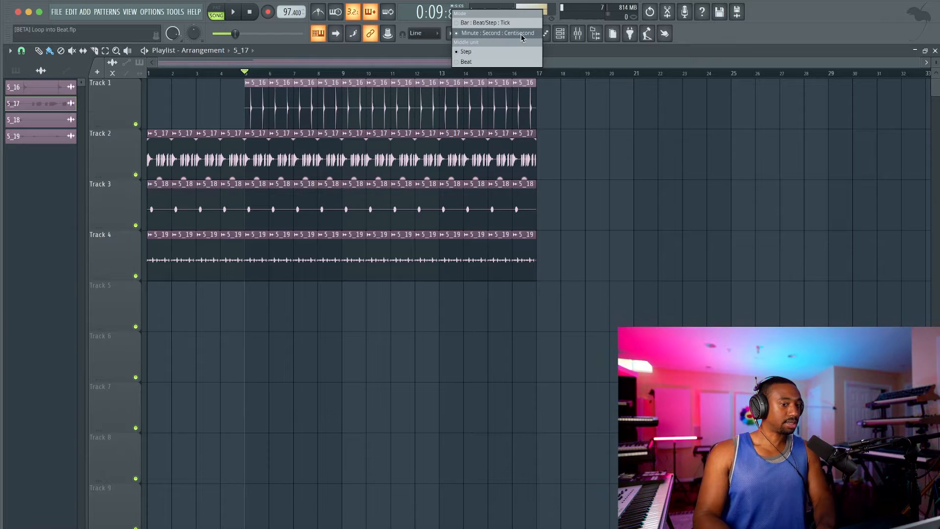
pyautogui.click(565, 51)
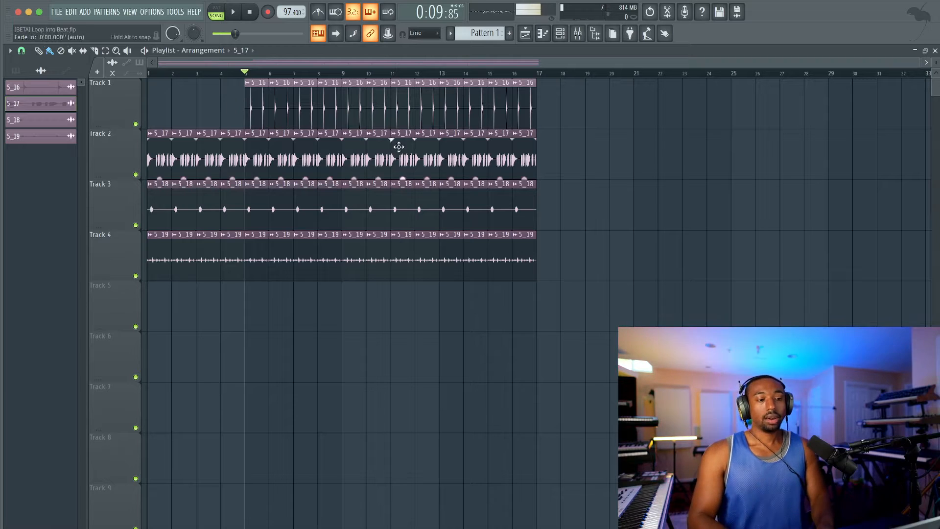
# Add a ZENOLOGY instrument to the channel rack
pyautogui.click(561, 34)
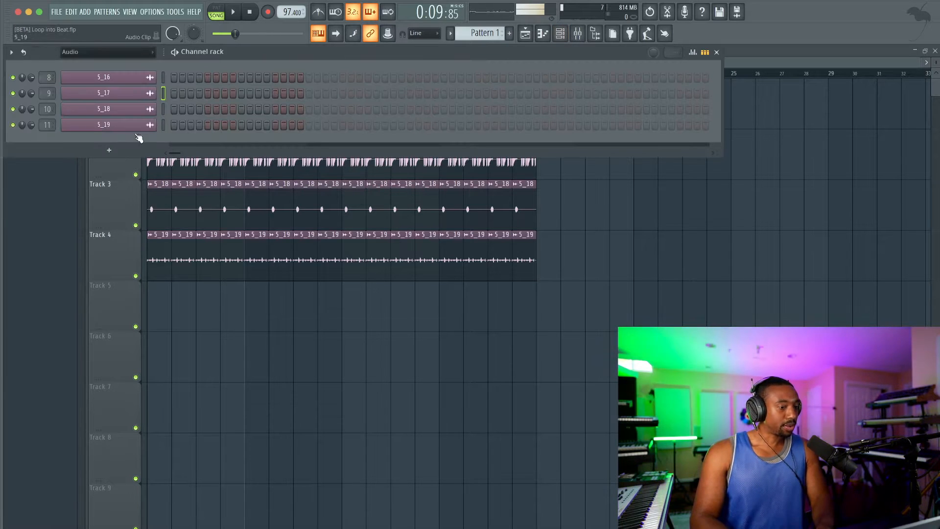
pyautogui.click(109, 152)
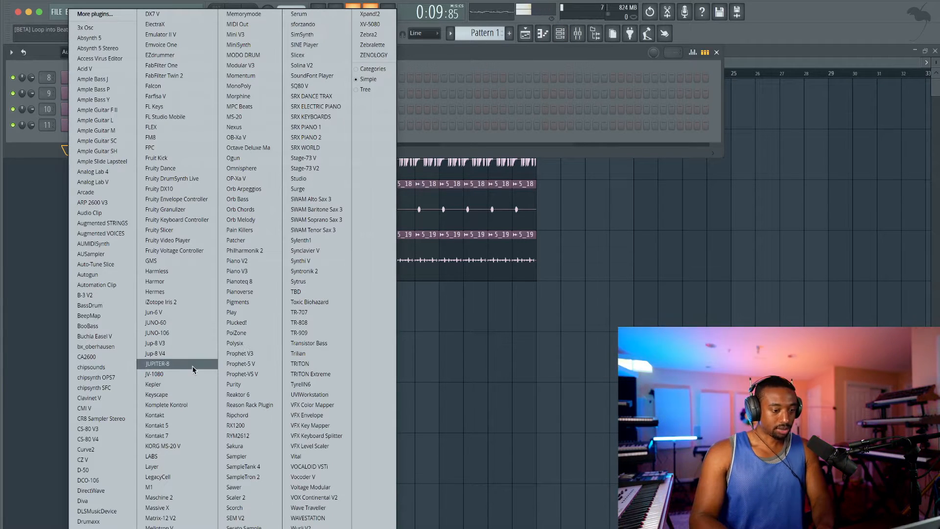
pyautogui.click(387, 57)
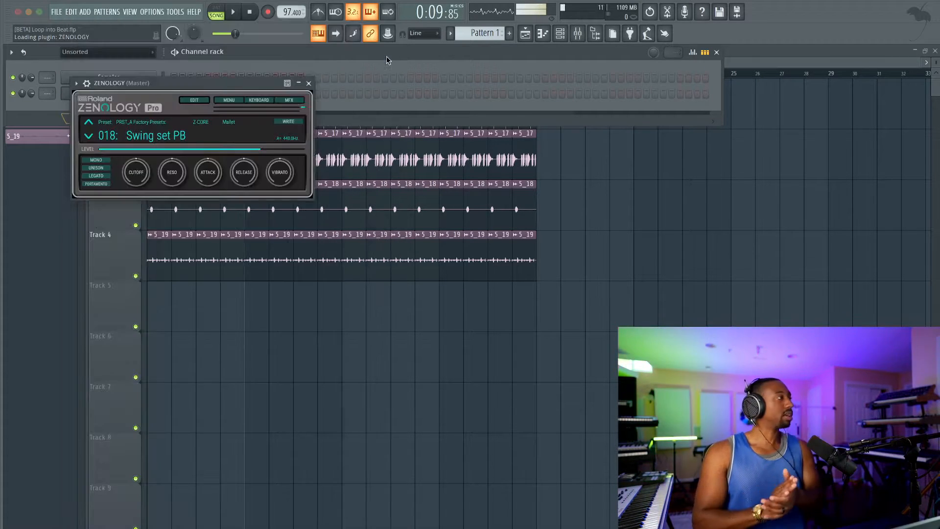
# Browse the electric piano categories in ZENOLOGY's tone browser and load the Dyno EP preset
pyautogui.click(162, 128)
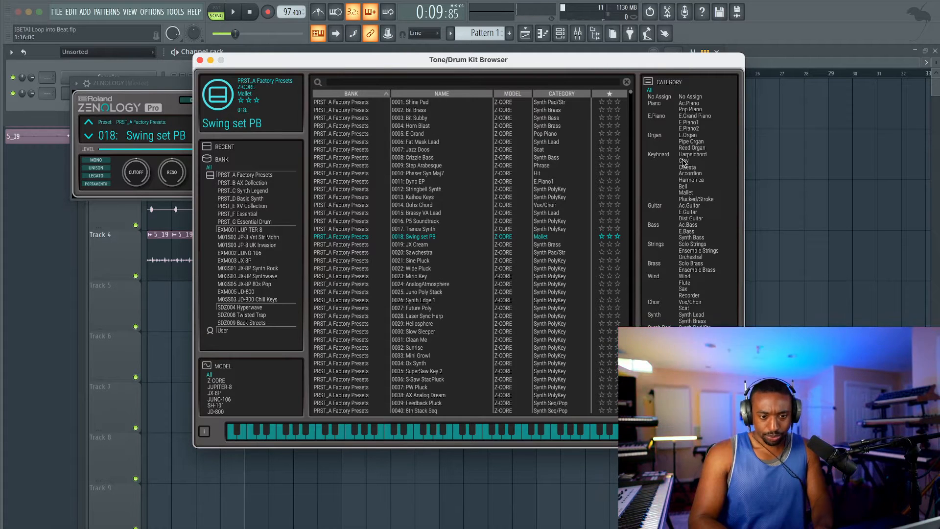
pyautogui.click(695, 116)
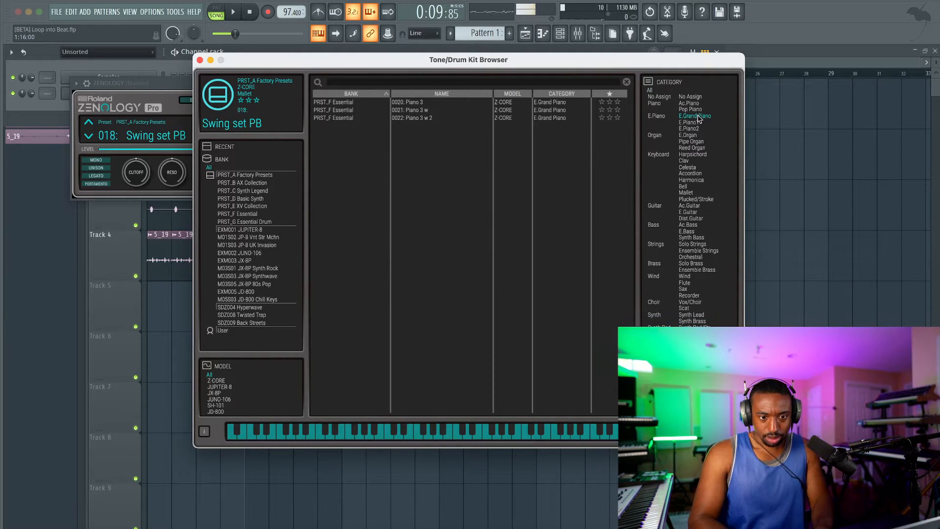
pyautogui.click(698, 123)
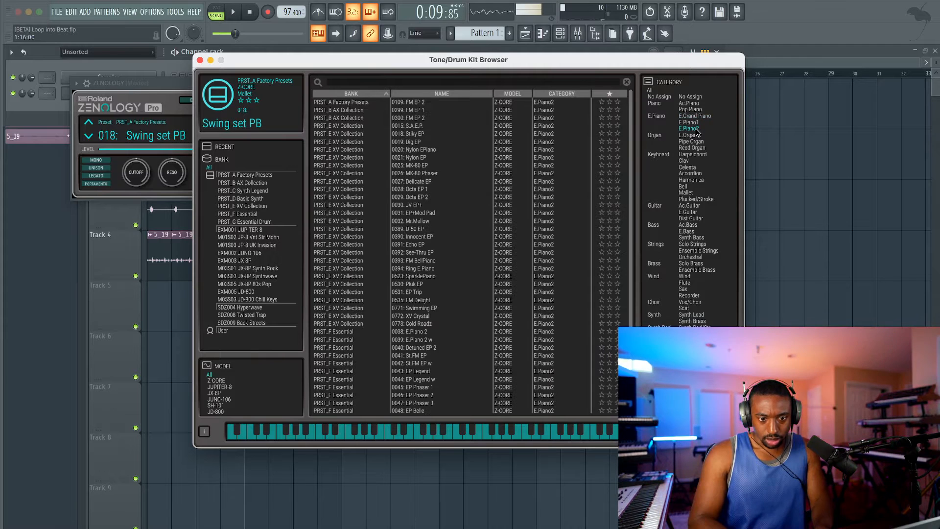
pyautogui.doubleClick(457, 102)
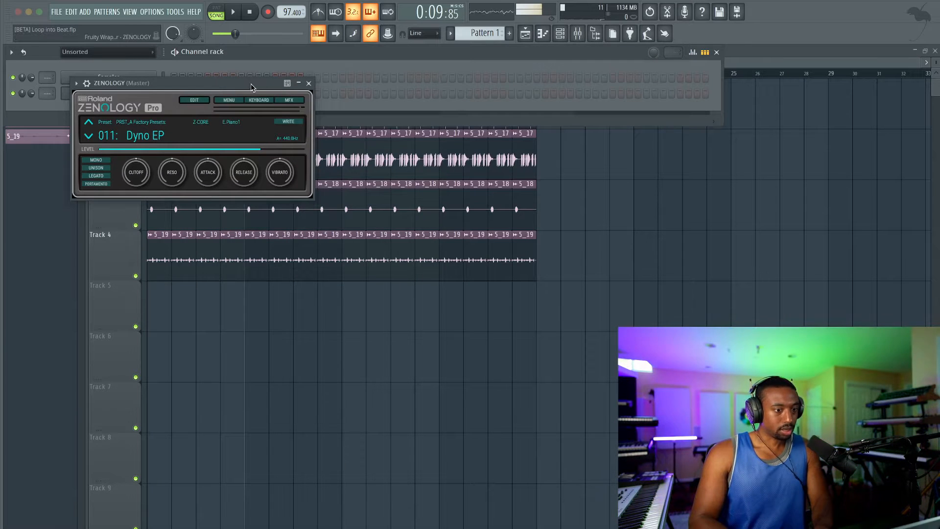
# Close the ZENOLOGY window, hide the channel rack and stop playback
pyautogui.click(309, 84)
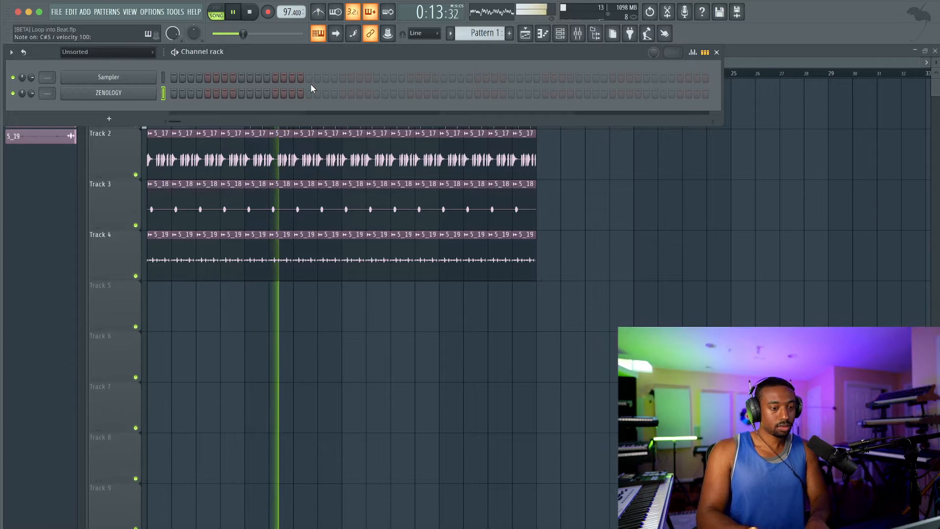
pyautogui.press('F6')
pyautogui.press('space')
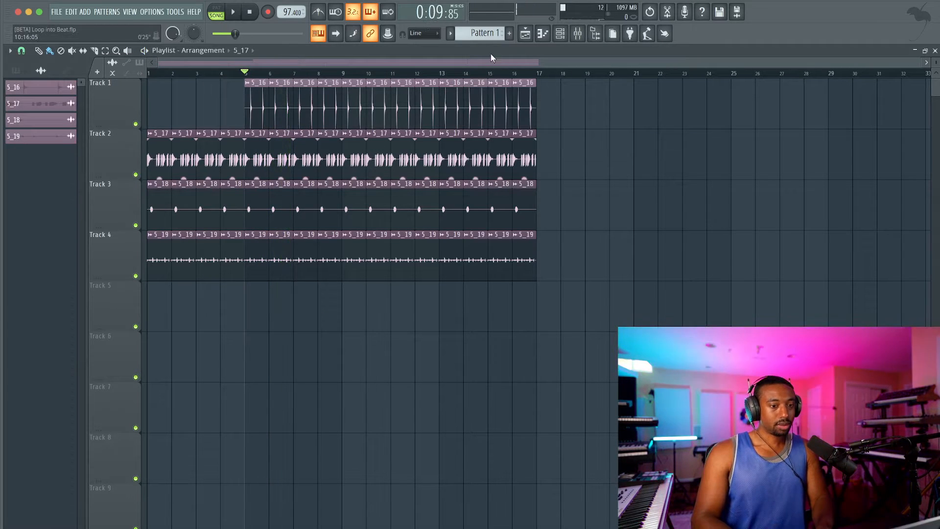
# Add Scaler 2 to the channel rack, play its keys against the loop to search for the matching pitch, and close it
pyautogui.click(562, 35)
pyautogui.click(137, 118)
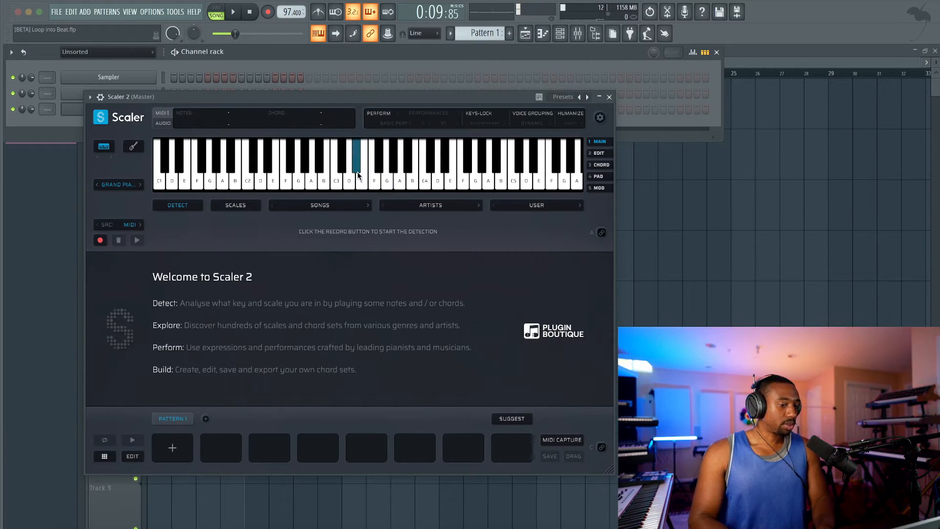
pyautogui.press('space')
pyautogui.press('space')
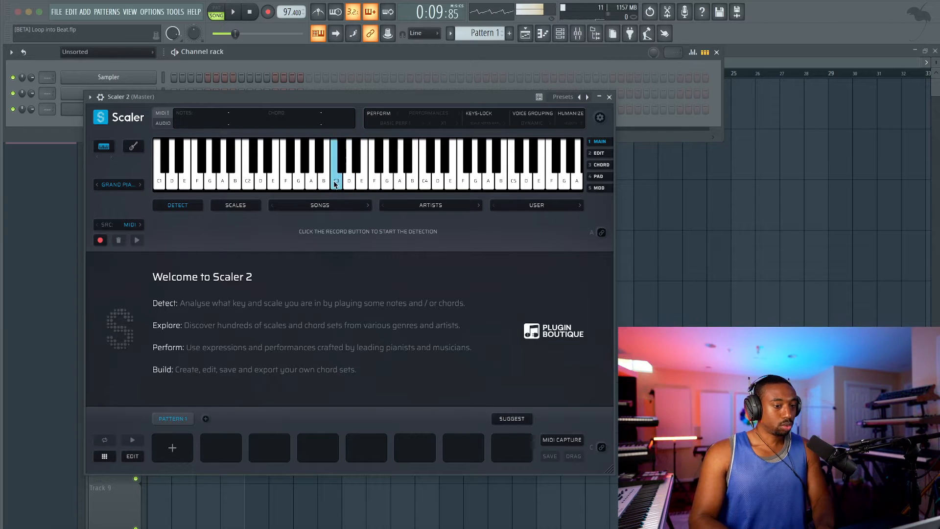
pyautogui.click(316, 187)
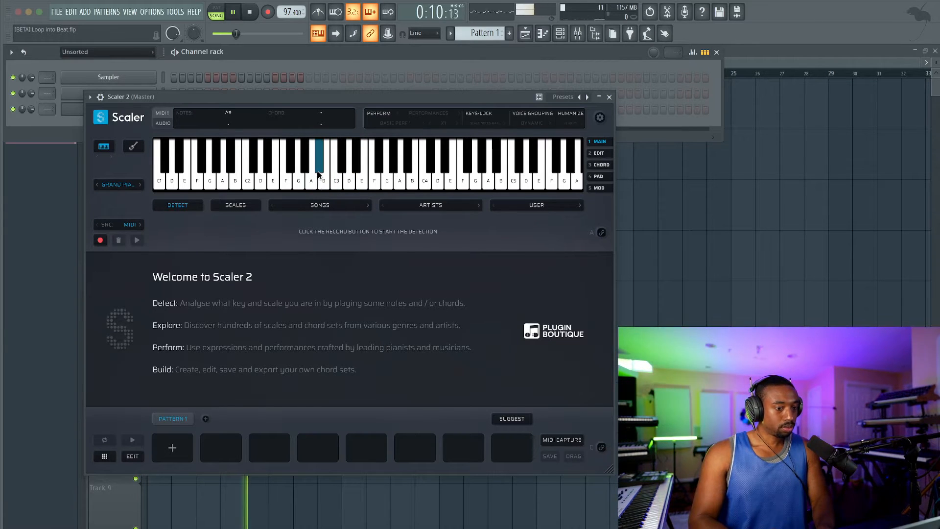
pyautogui.moveTo(319, 174); pyautogui.dragTo(342, 179)
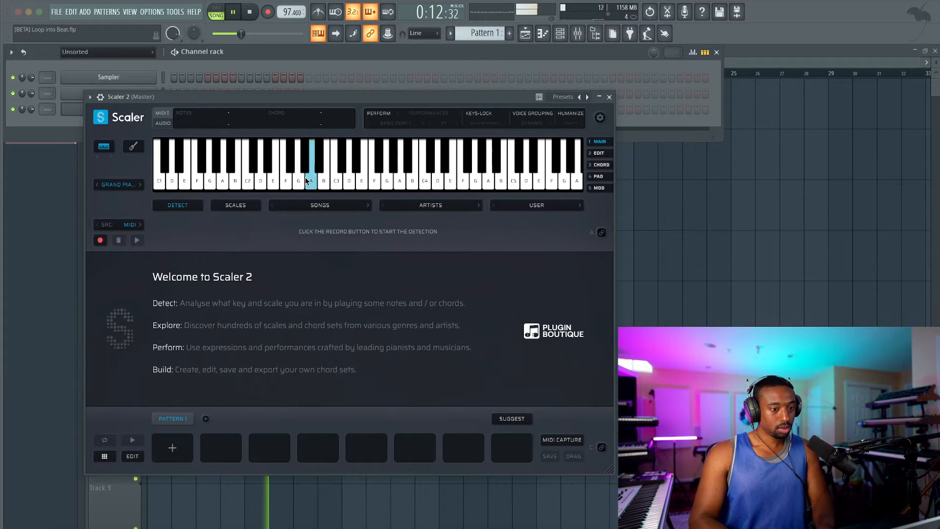
pyautogui.press('space')
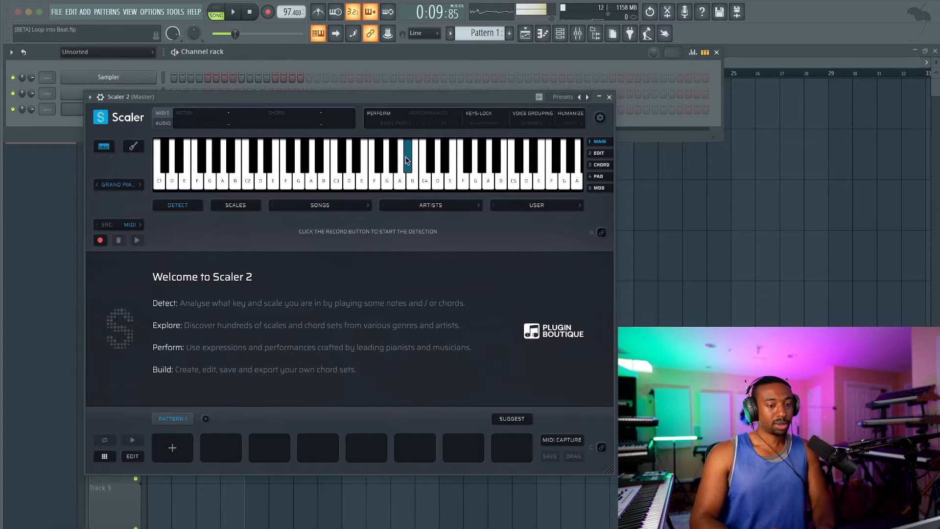
pyautogui.click(610, 97)
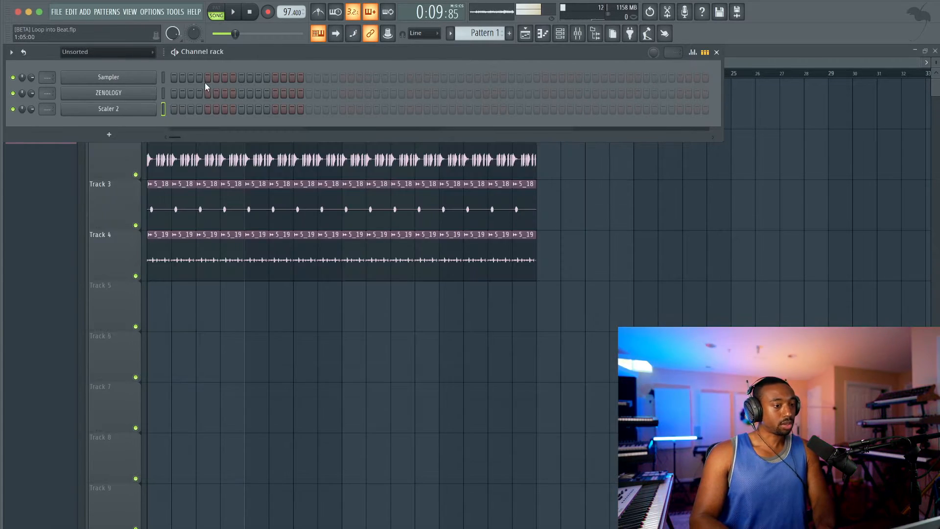
# Replace the Scaler 2 channel with a 3x Osc synth and move its window up over the channel rack
pyautogui.rightClick(145, 111)
pyautogui.moveTo(210, 190)
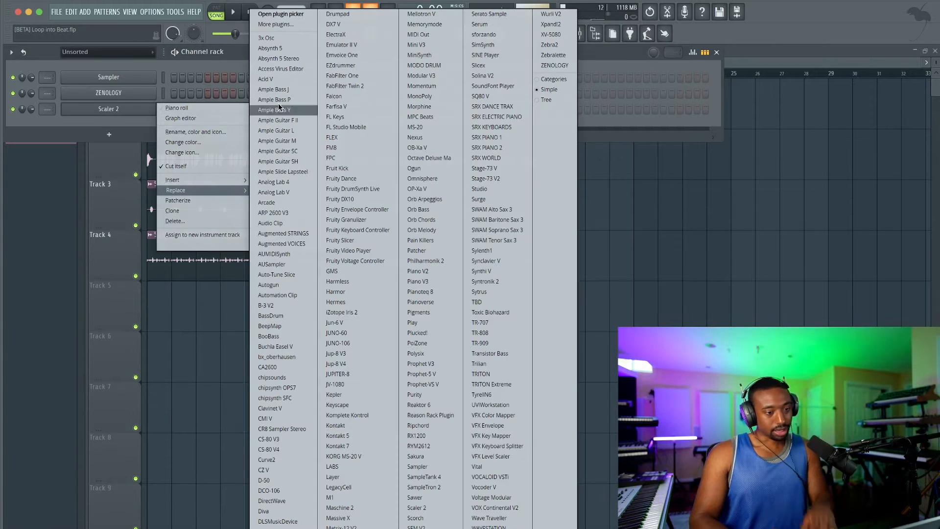
pyautogui.click(280, 39)
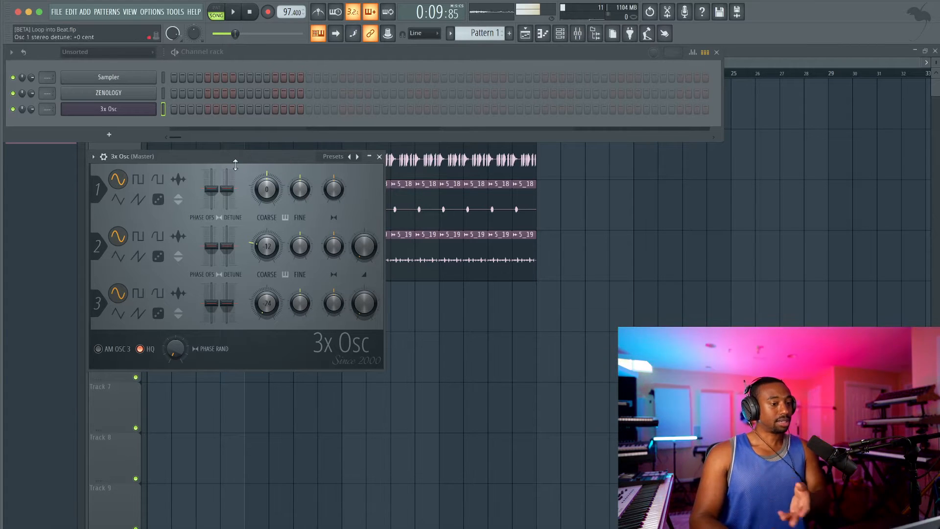
pyautogui.moveTo(249, 156); pyautogui.dragTo(252, 120)
pyautogui.press('space')
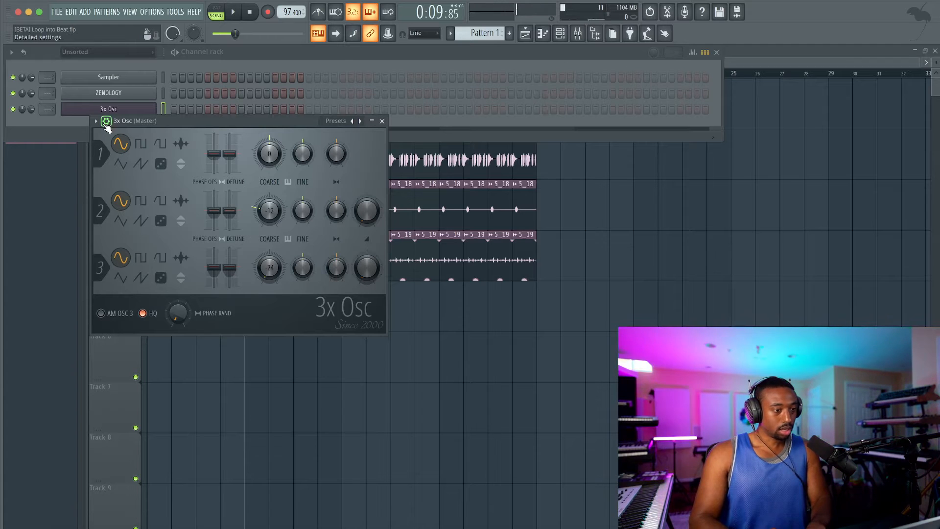
# Set oscillator 1's coarse pitch to -24 semitones, lower the 3x Osc channel volume and try notes against the loop
pyautogui.moveTo(270, 153); pyautogui.dragTo(269, 196)
pyautogui.press('3')
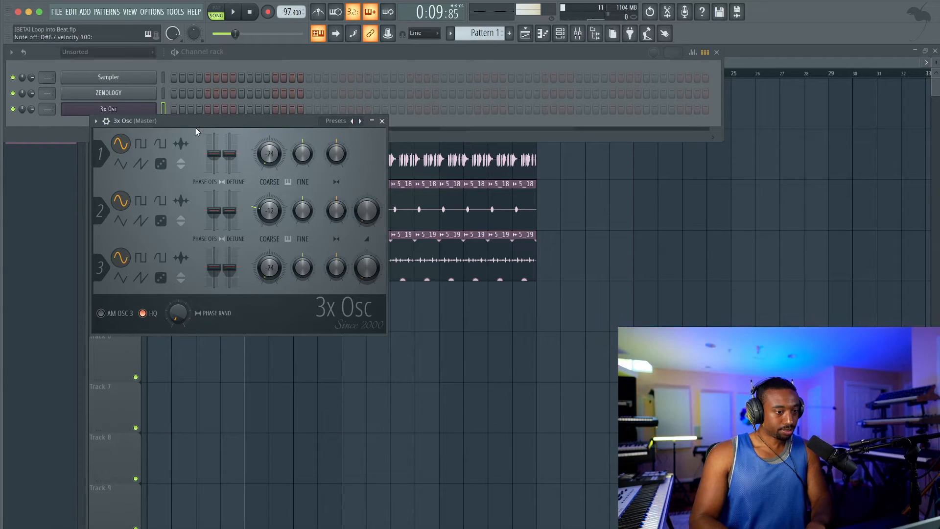
pyautogui.moveTo(31, 109); pyautogui.dragTo(31, 143)
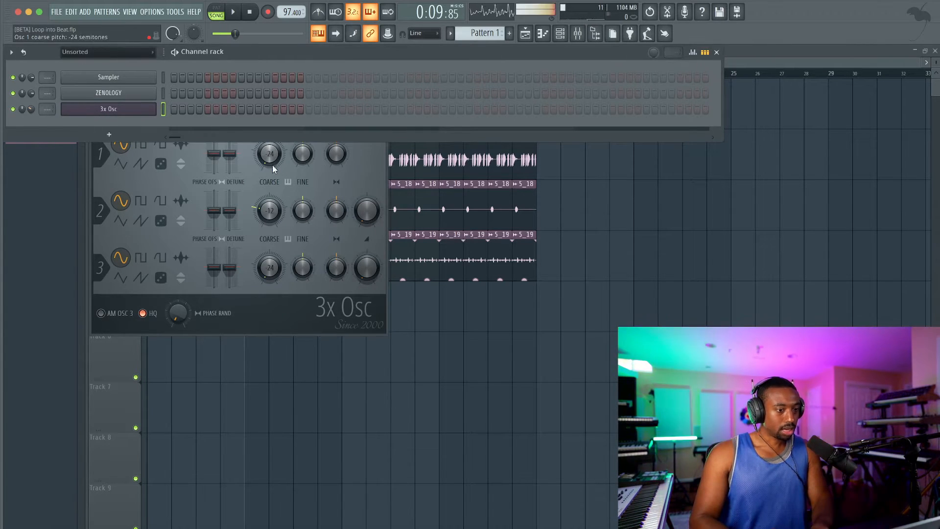
pyautogui.click(372, 174)
pyautogui.press('space')
pyautogui.press('3')
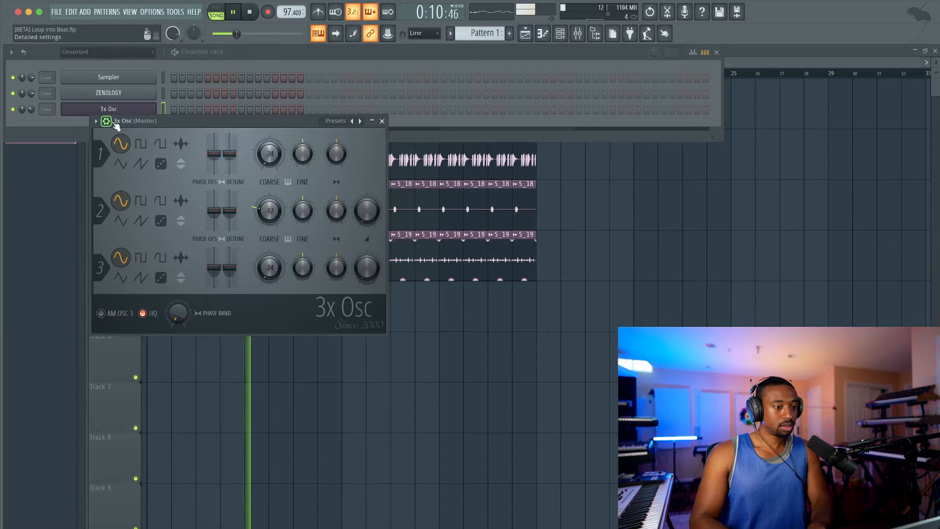
pyautogui.press('space')
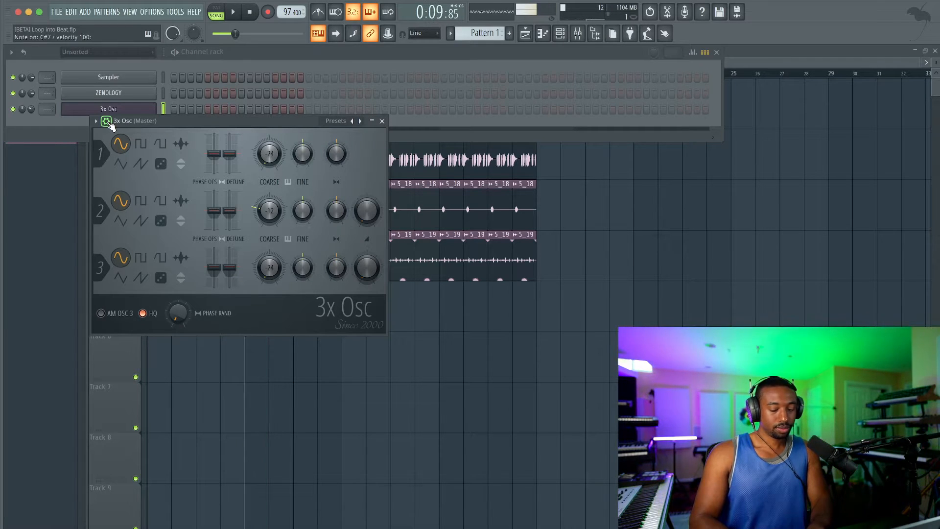
pyautogui.press('space')
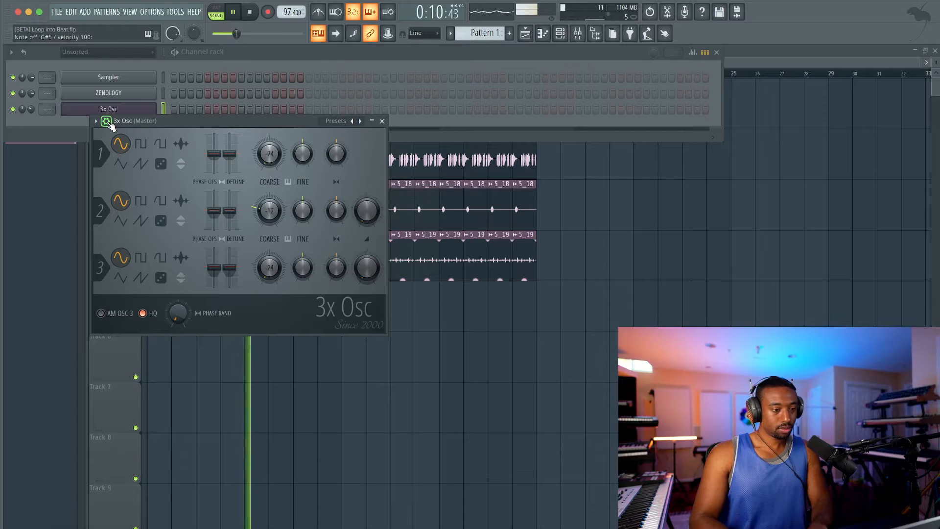
# Switch the typing keyboard's note layout to Layout Piano and try notes against the loop
pyautogui.rightClick(322, 34)
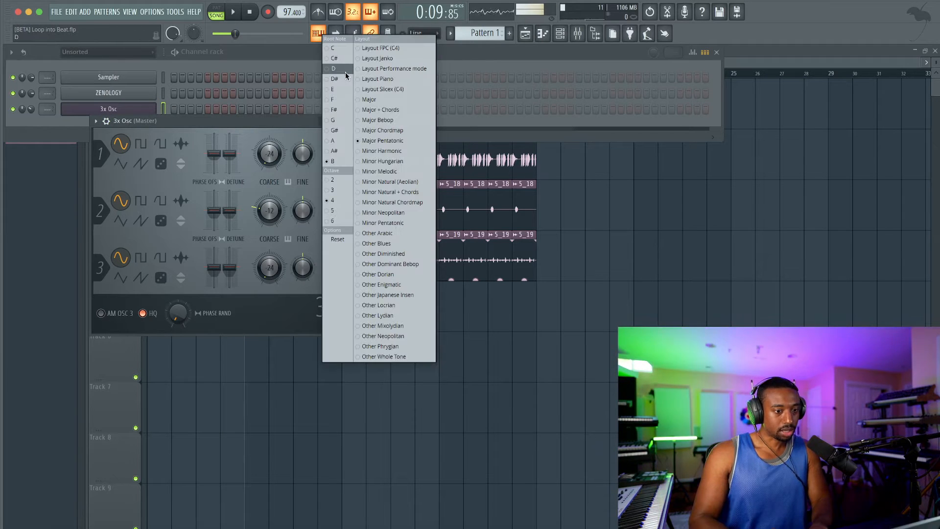
pyautogui.click(378, 80)
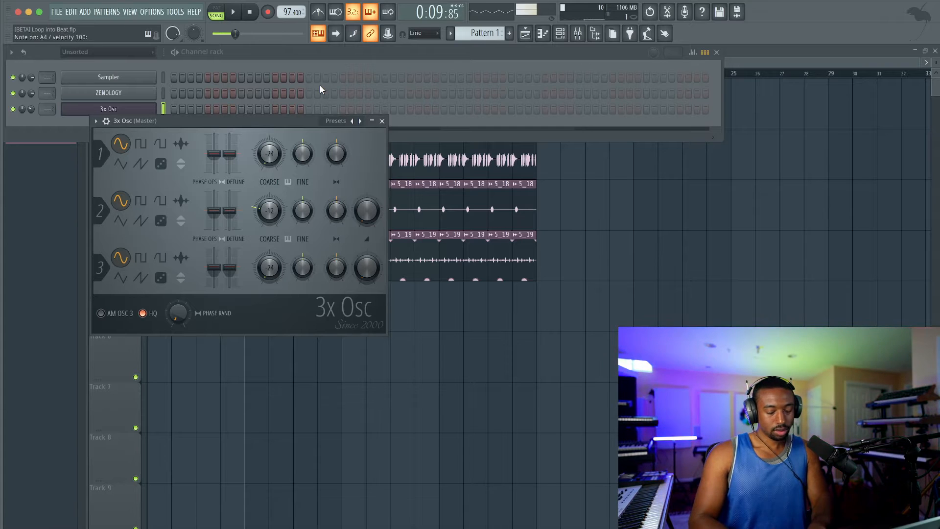
pyautogui.press('space')
pyautogui.press('space')
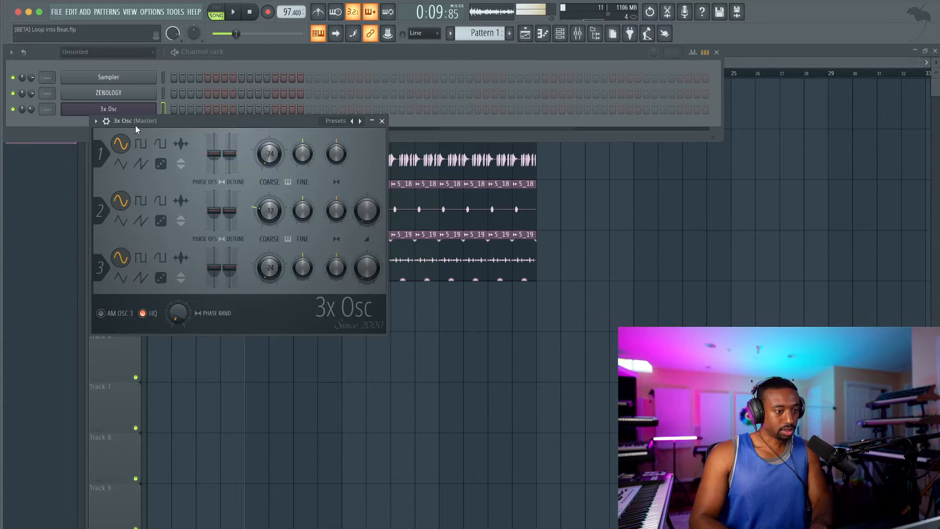
# Set the 3x Osc channel volume to 33% and play test notes over the loop
pyautogui.moveTo(31, 109); pyautogui.dragTo(31, 107)
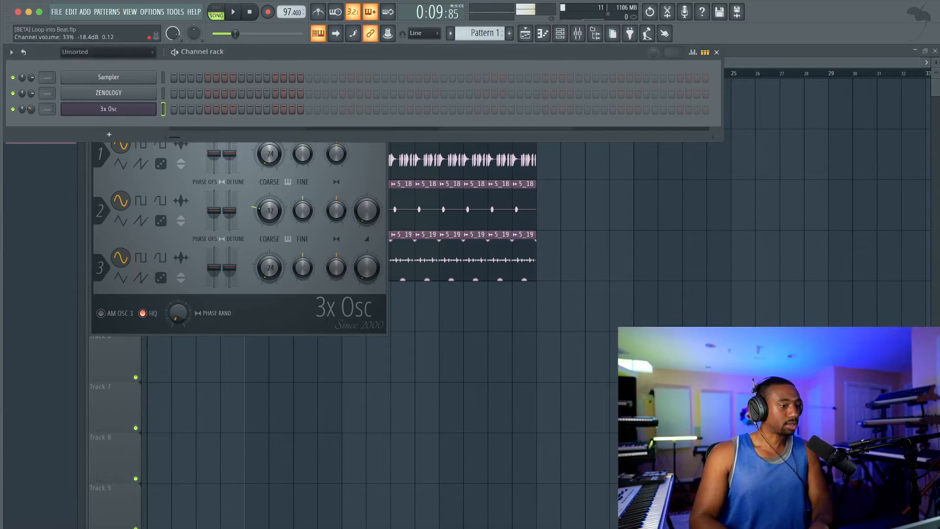
pyautogui.press('space')
pyautogui.click(380, 167)
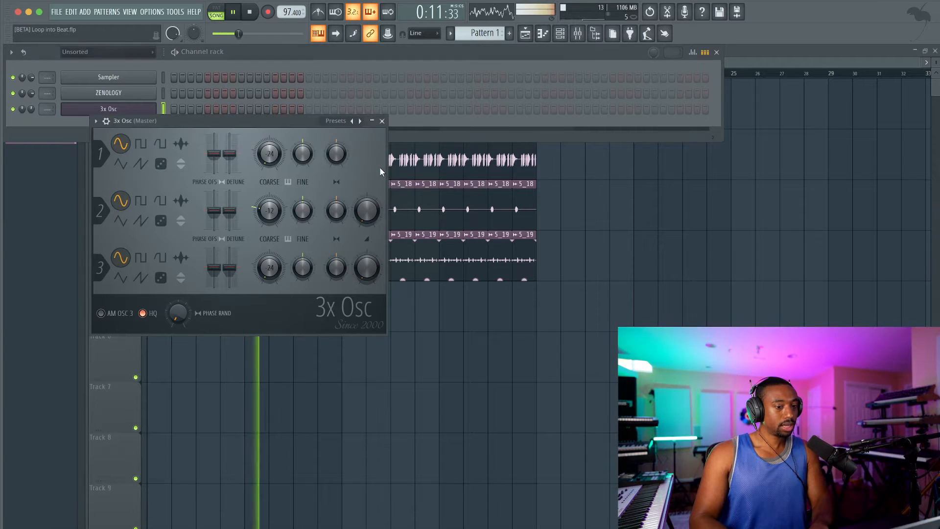
pyautogui.press('space')
pyautogui.press('space')
# Set the 3x Osc pitch range to 1 and tune its channel pitch to +42 cents by ear against the loop
pyautogui.click(106, 120)
pyautogui.press('space')
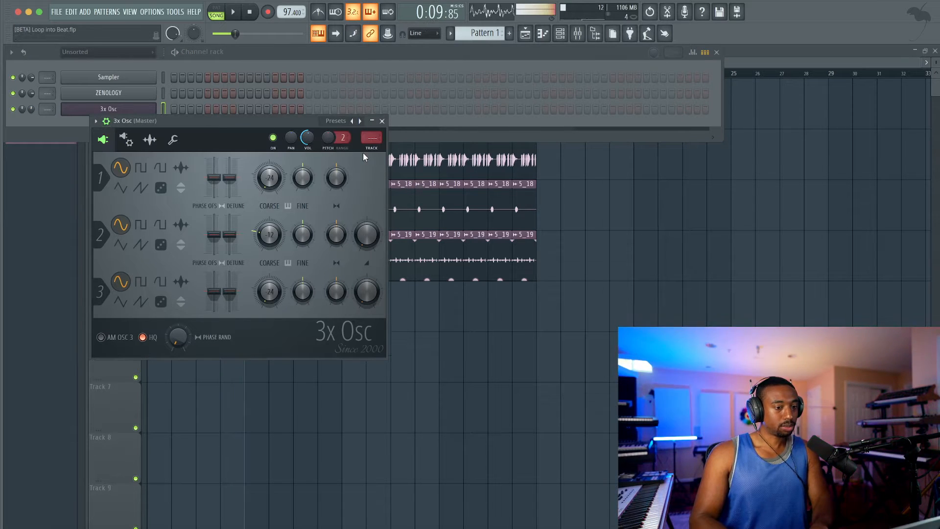
pyautogui.press('space')
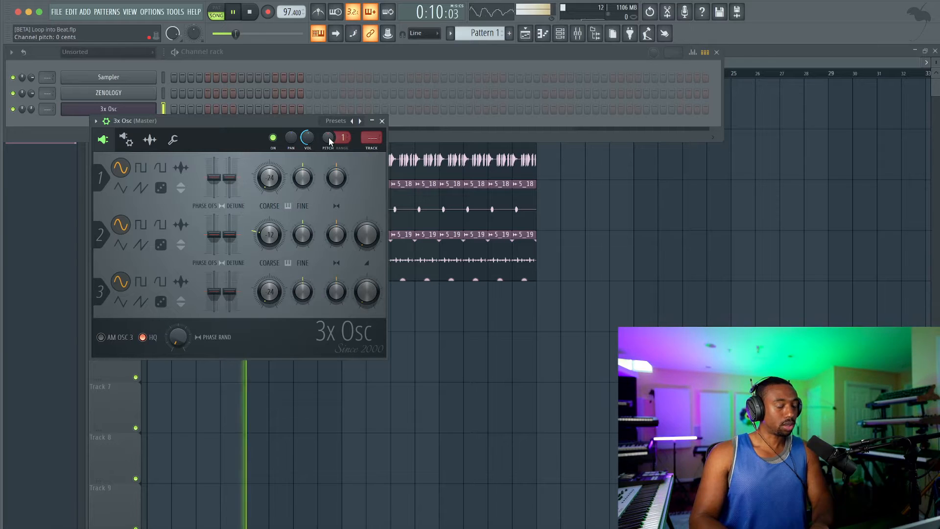
pyautogui.press('space')
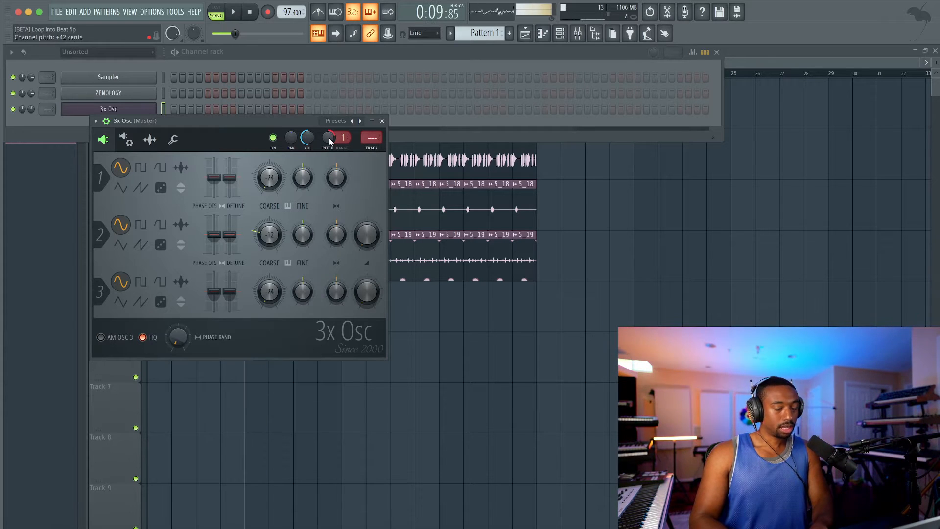
pyautogui.press('space')
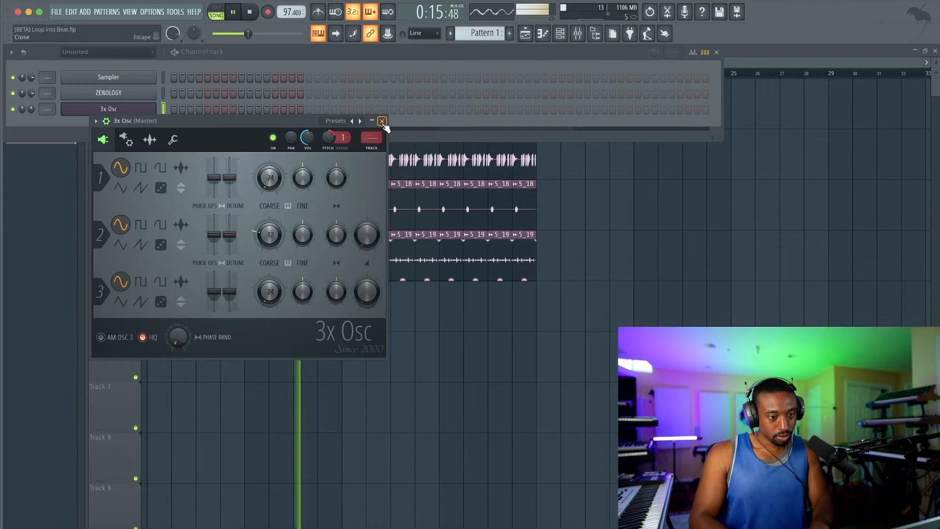
pyautogui.press('space')
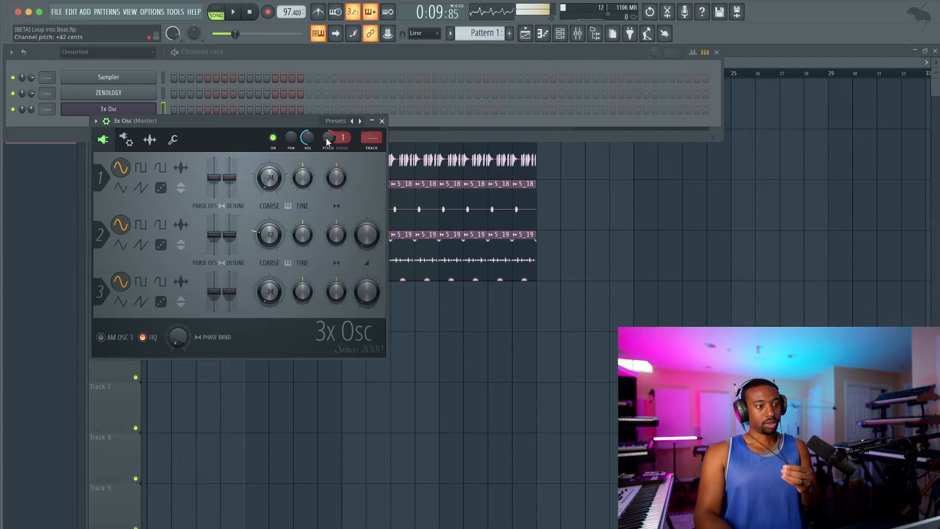
# Close 3x Osc, replay the loop, and reopen the synth briefly to review its pitch offset
pyautogui.click(383, 121)
pyautogui.press('space')
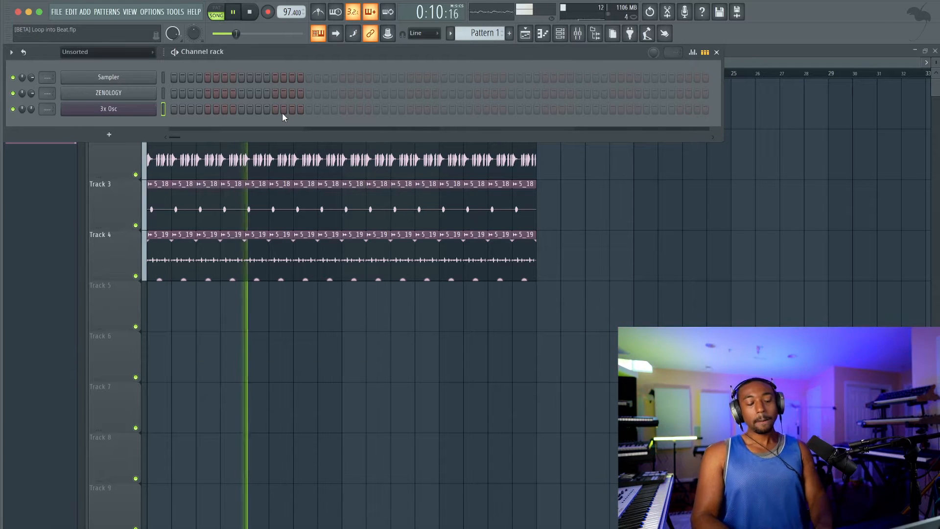
pyautogui.press('space')
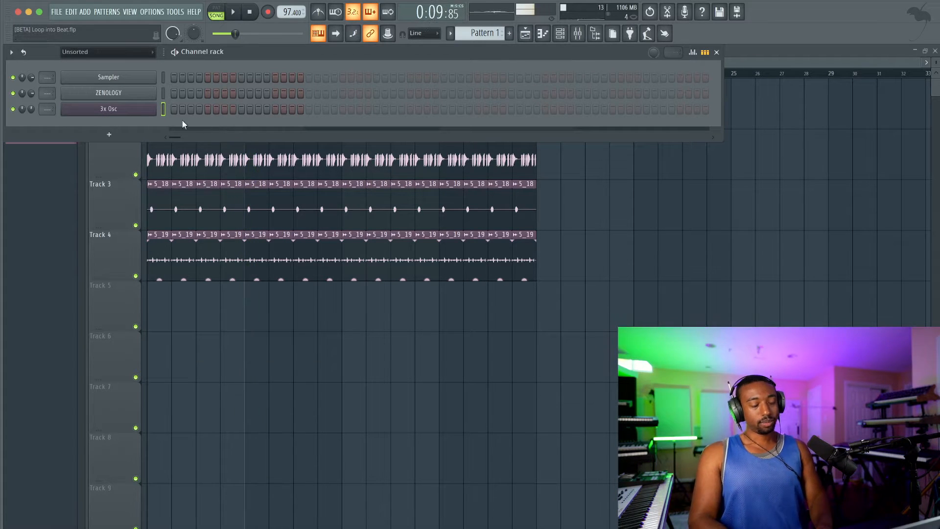
pyautogui.click(149, 110)
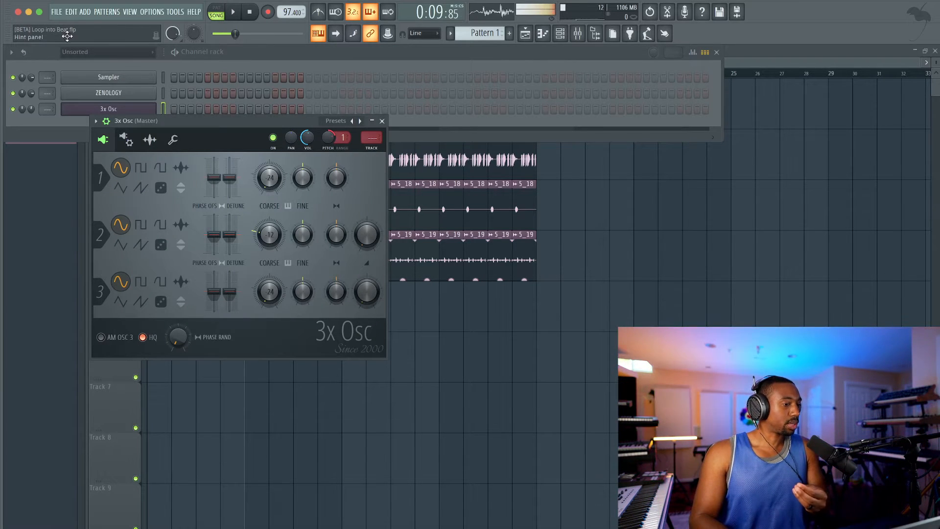
pyautogui.click(383, 121)
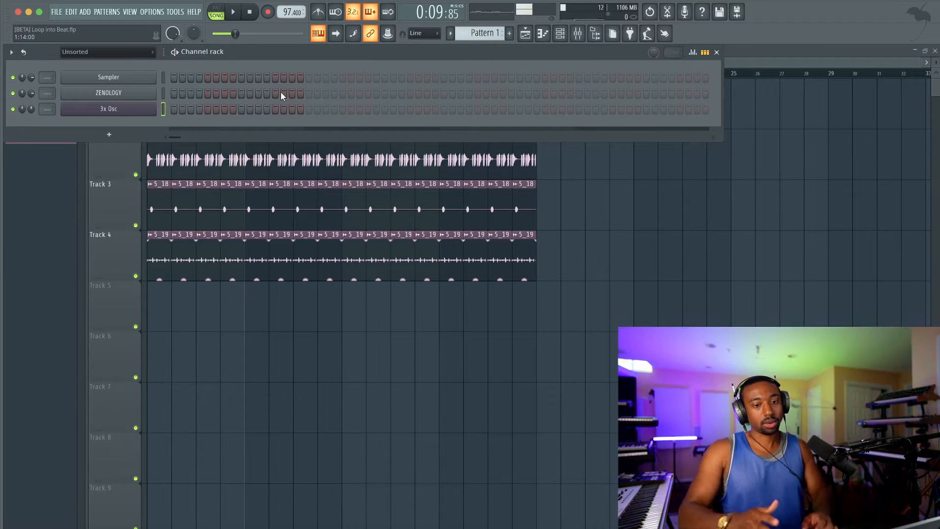
# Recheck the 3x Osc pitch offset, set ZENOLOGY's A4 reference tuning to 450 Hz and play it over the loop
pyautogui.click(147, 92)
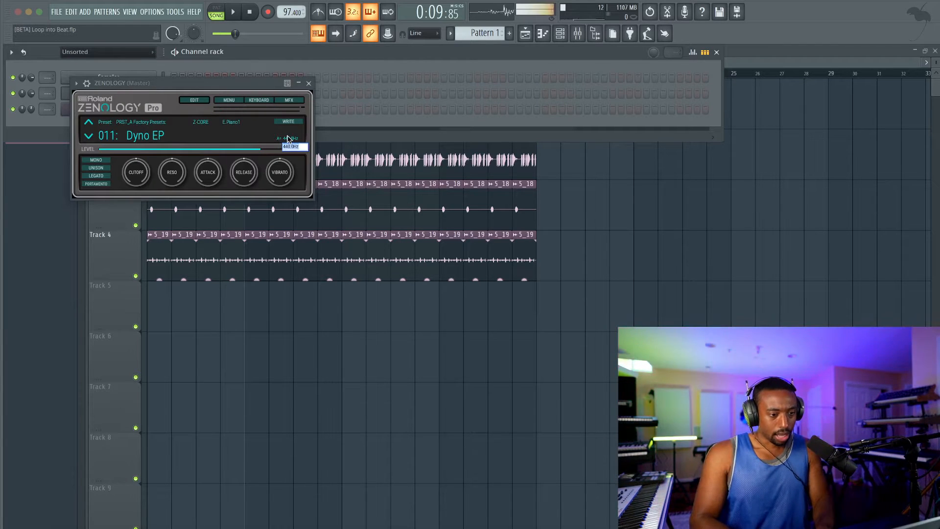
pyautogui.click(309, 83)
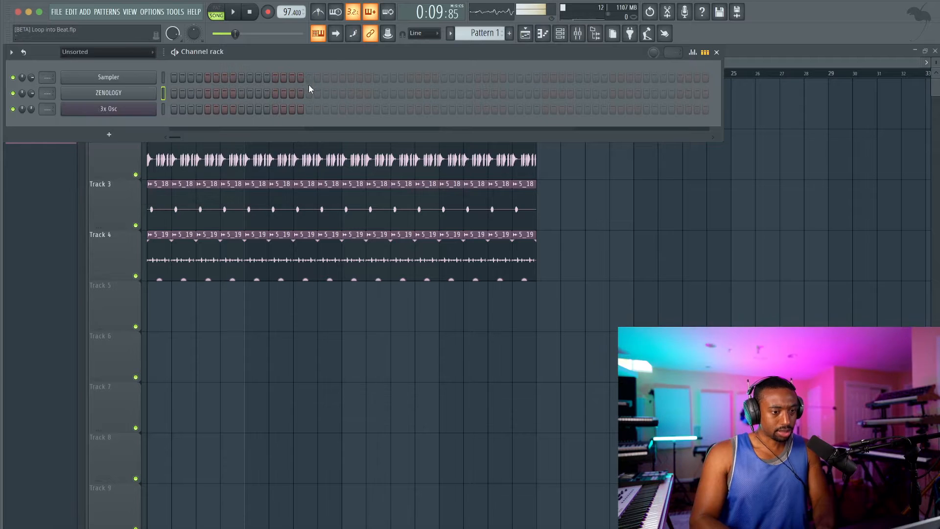
pyautogui.click(118, 108)
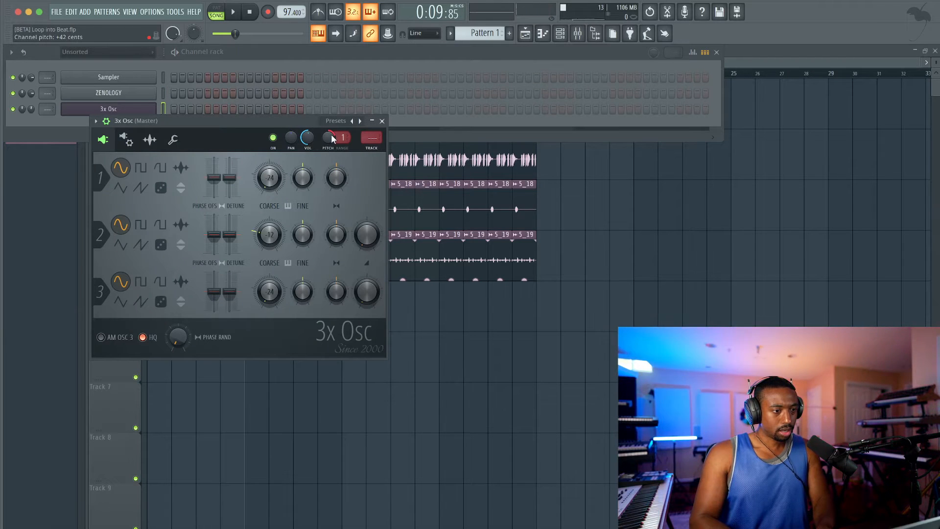
pyautogui.click(127, 93)
pyautogui.press('space')
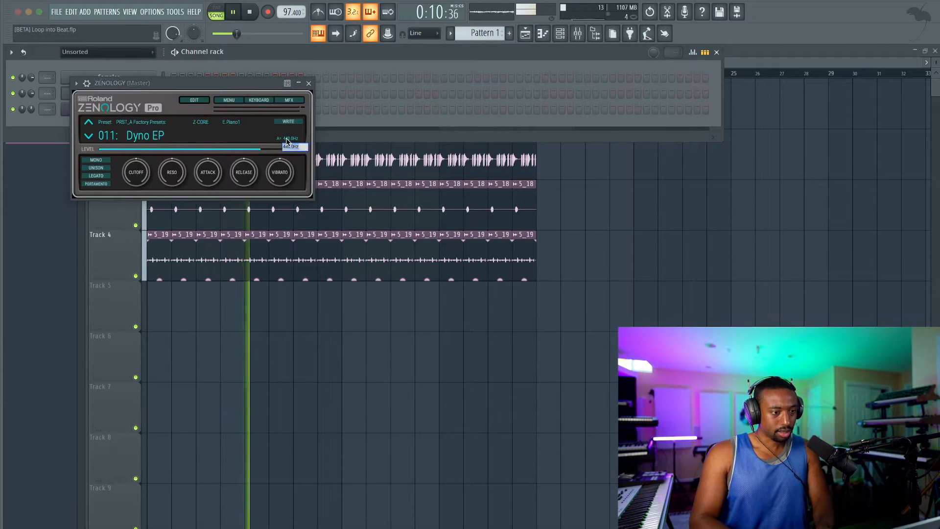
pyautogui.write('450')
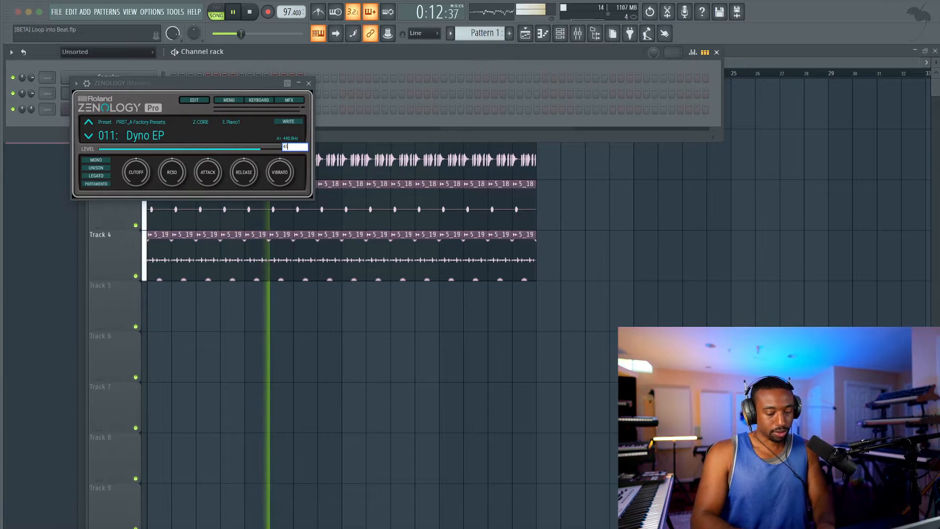
pyautogui.press('Return')
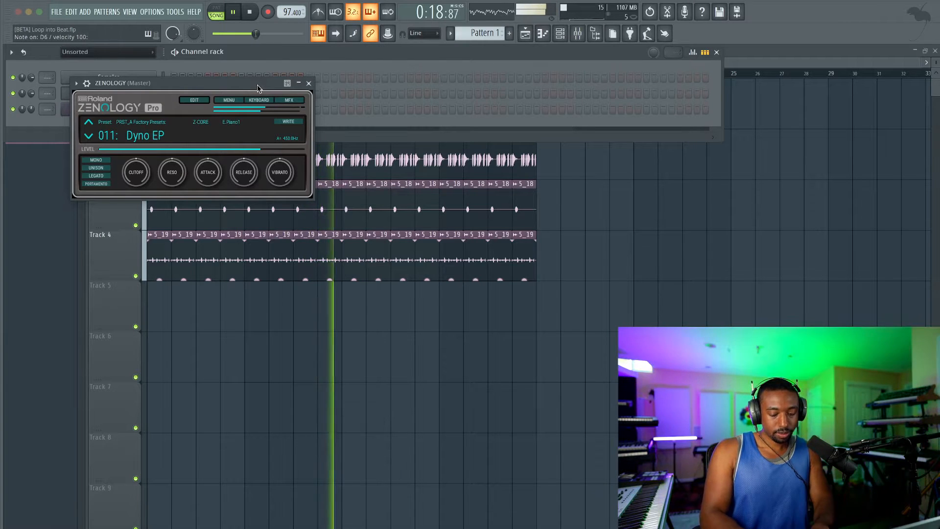
pyautogui.press('space')
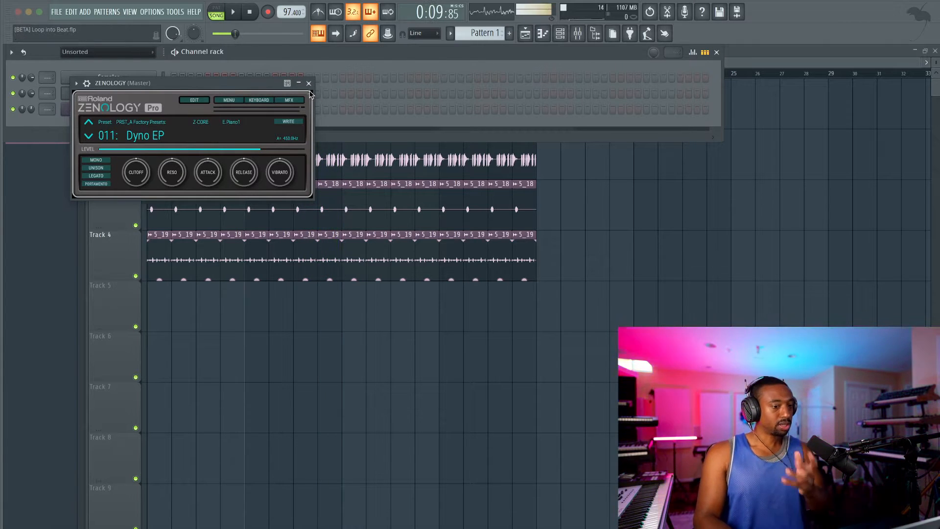
# Close ZENOLOGY and select the four bars from bar 5 to bar 9 of the arrangement as the loop region
pyautogui.click(309, 83)
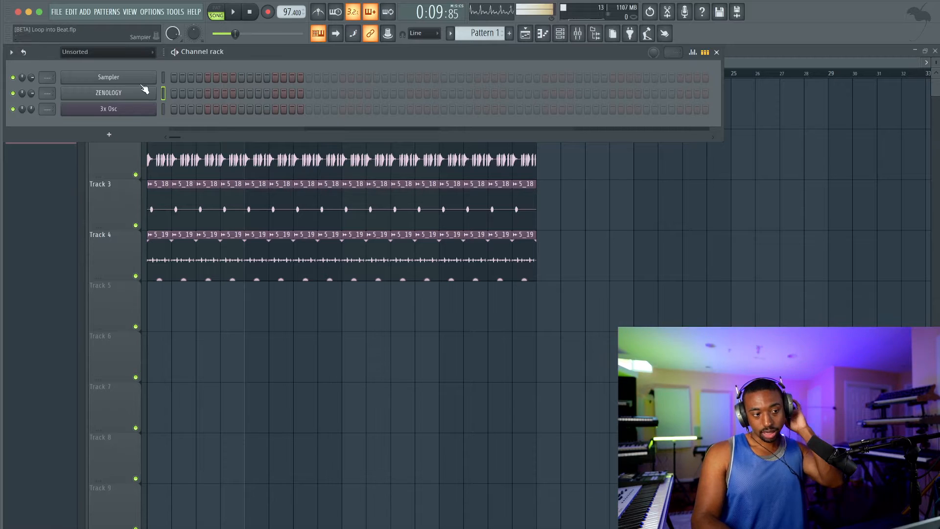
pyautogui.rightClick(250, 323)
pyautogui.click(560, 33)
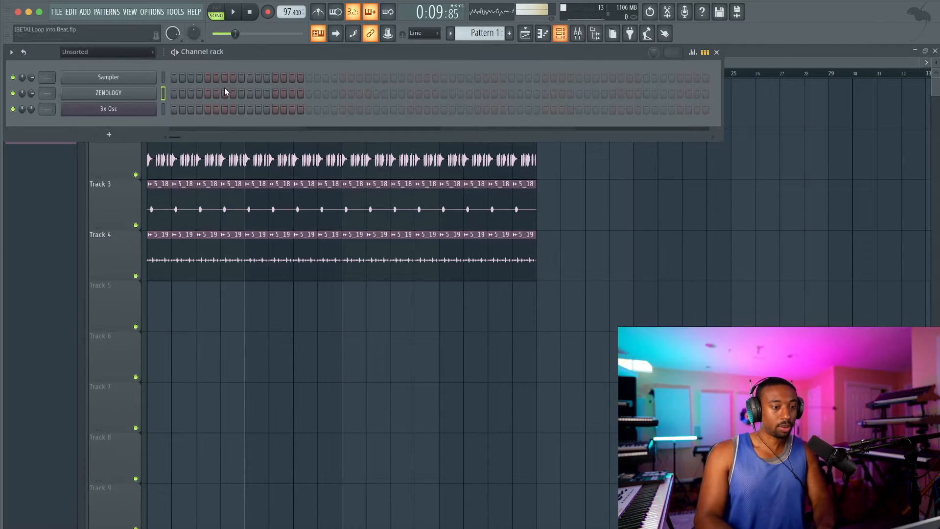
pyautogui.click(111, 133)
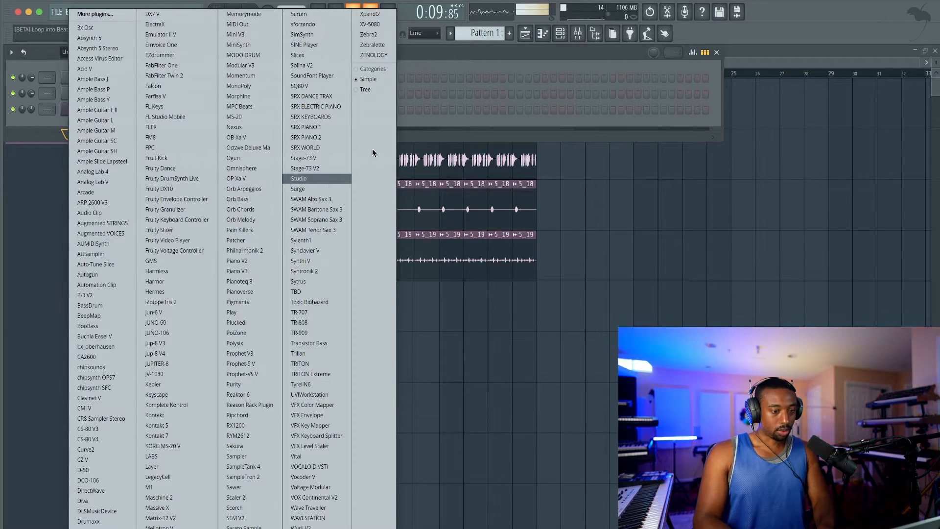
pyautogui.click(432, 59)
pyautogui.press('F6')
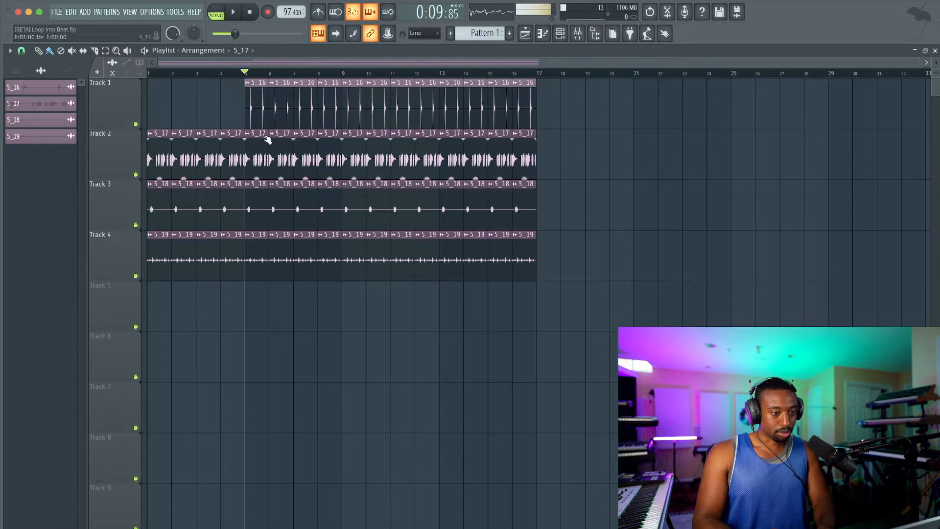
pyautogui.moveTo(247, 74); pyautogui.dragTo(345, 74)
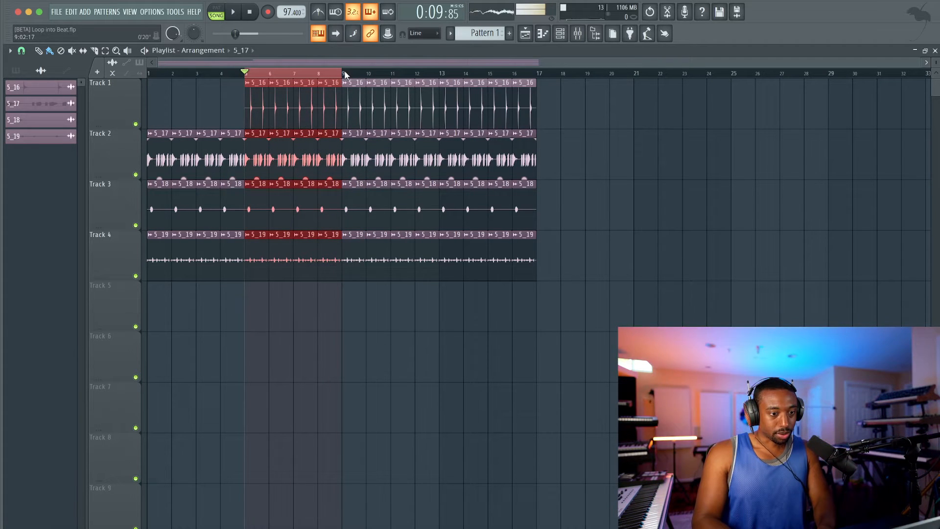
# In ZENOLOGY's piano roll, build a scale of one-bar notes at bar 1: D6, E6, F6, G6, A6, A#6, C7 and D7
pyautogui.click(559, 34)
pyautogui.rightClick(150, 93)
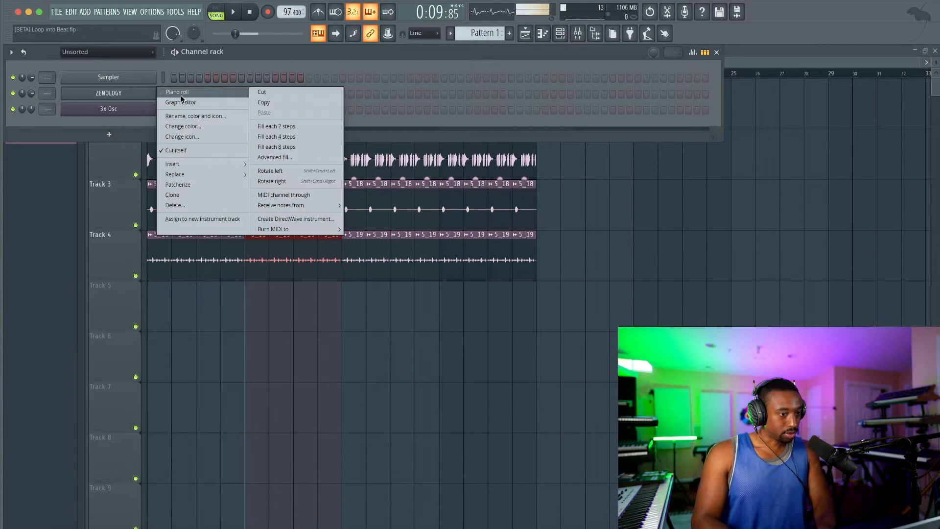
pyautogui.click(180, 95)
pyautogui.scroll(5, 33, 220)
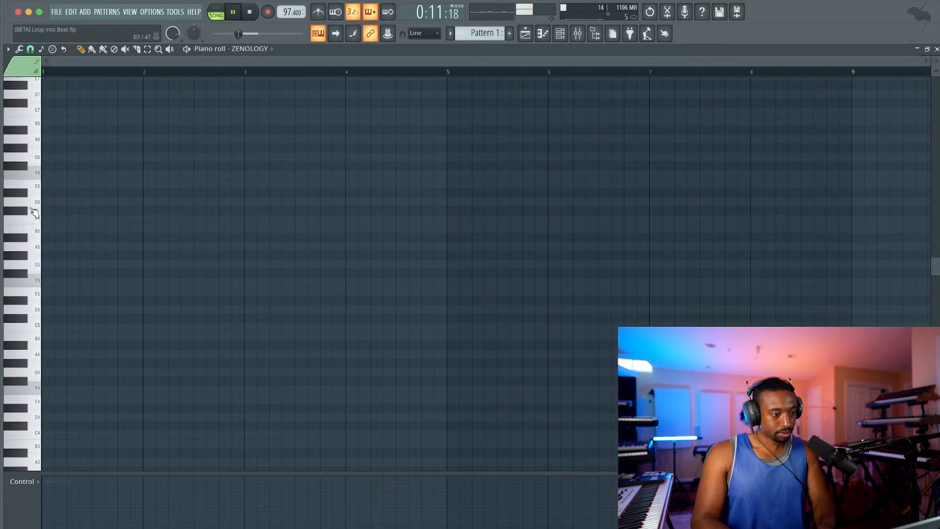
pyautogui.press('space')
pyautogui.click(54, 202)
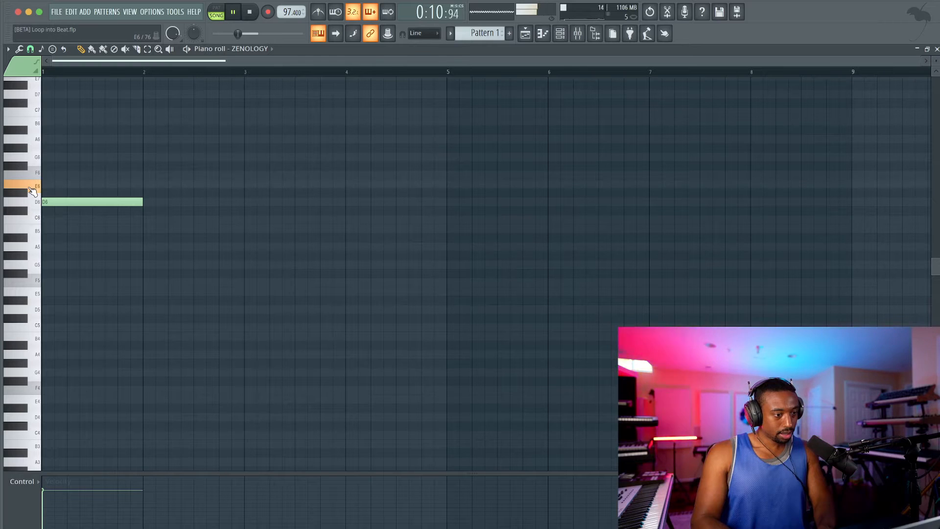
pyautogui.click(32, 190)
pyautogui.click(42, 175)
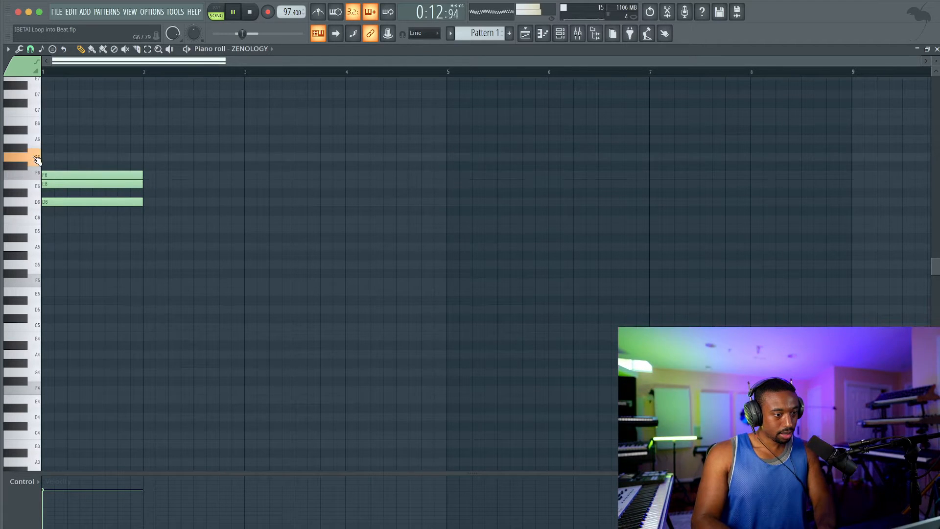
pyautogui.click(43, 139)
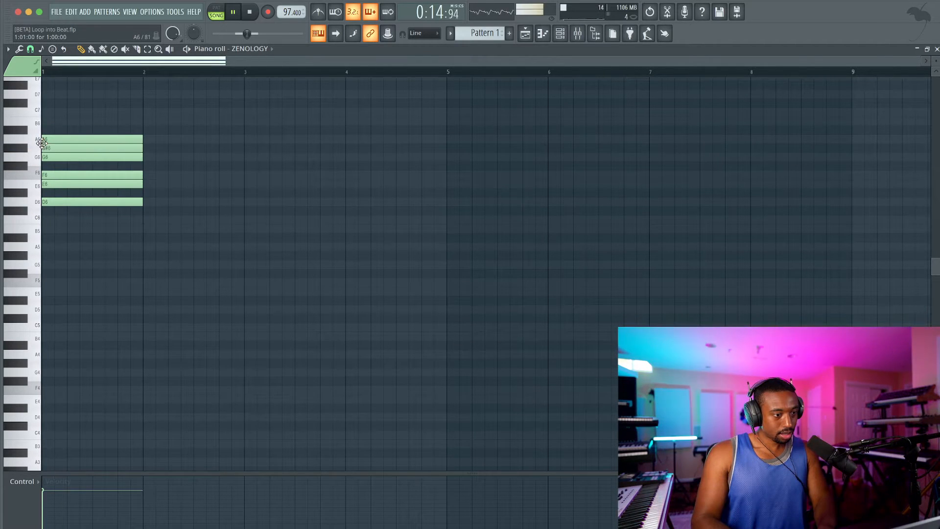
pyautogui.rightClick(47, 148)
pyautogui.click(51, 131)
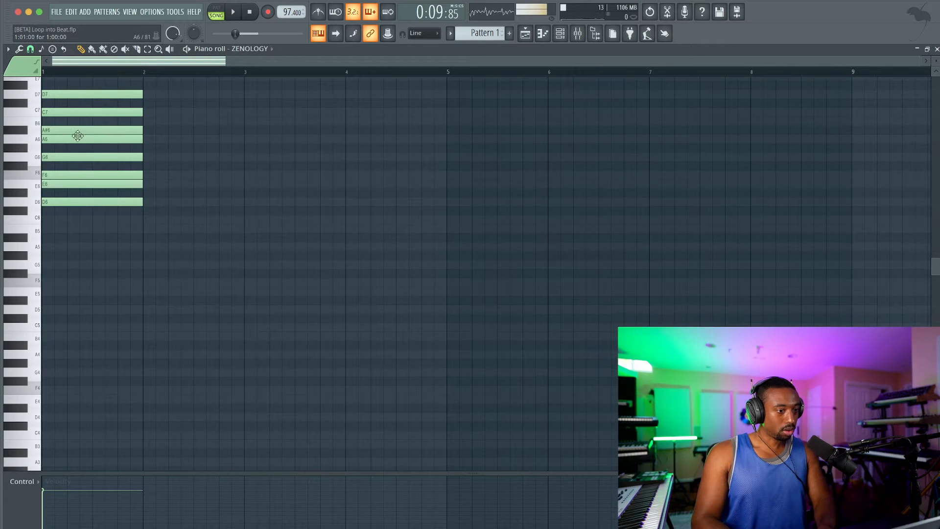
# Select all the scale notes and move them to bar 4, one octave lower
pyautogui.moveTo(82, 81); pyautogui.dragTo(76, 236)
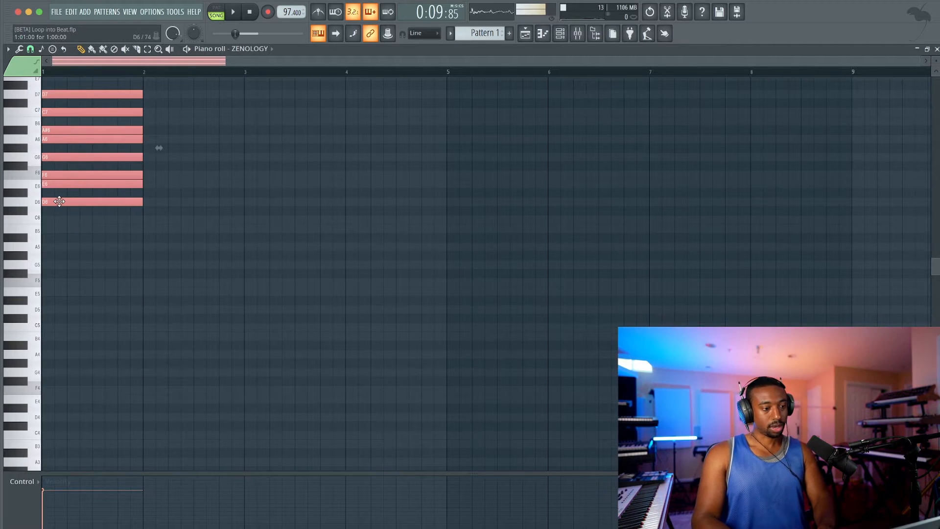
pyautogui.moveTo(58, 202); pyautogui.dragTo(361, 201)
pyautogui.hotkey('ctrl', 'Down')
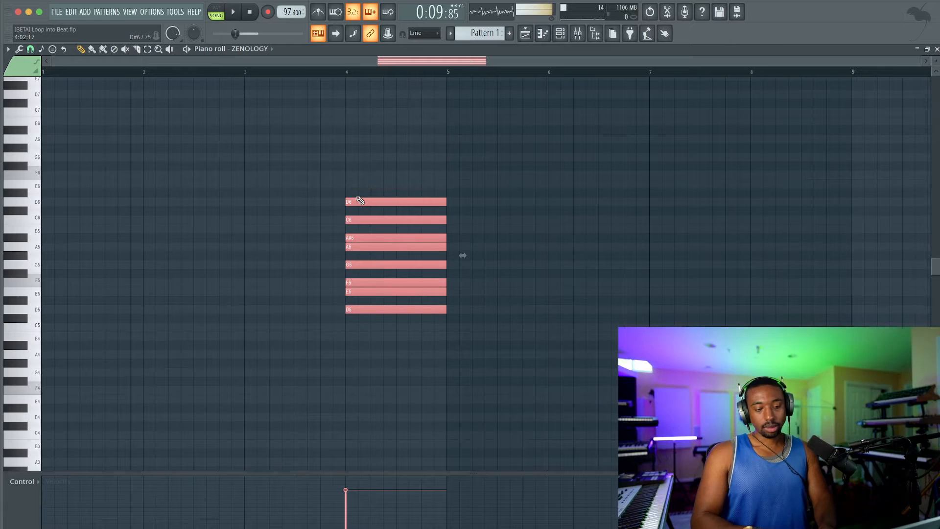
# Delete the empty Sampler channel and return to ZENOLOGY's piano roll
pyautogui.click(564, 38)
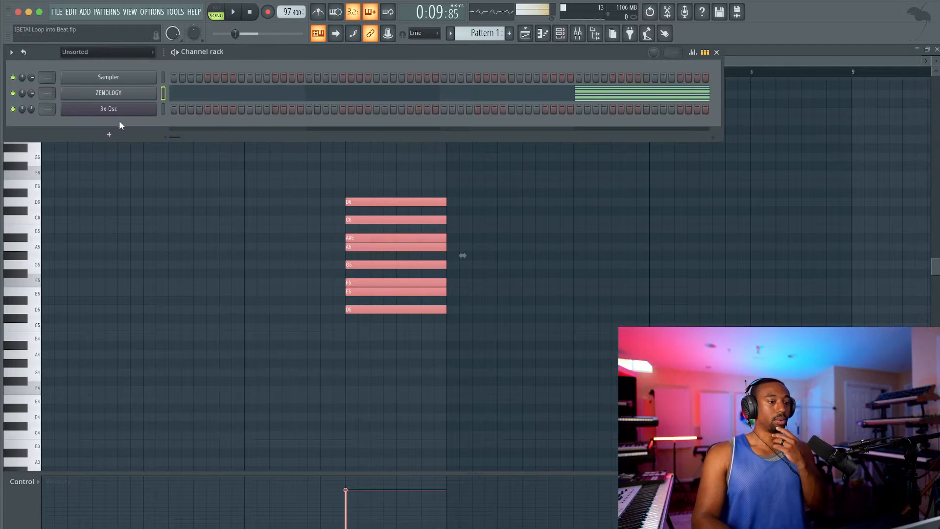
pyautogui.click(145, 77)
pyautogui.rightClick(140, 78)
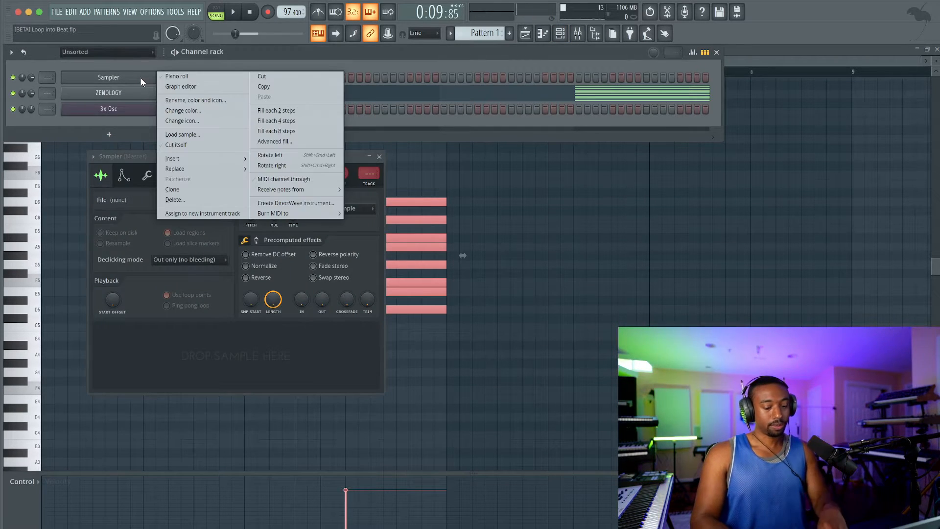
pyautogui.press('d')
pyautogui.press('Return')
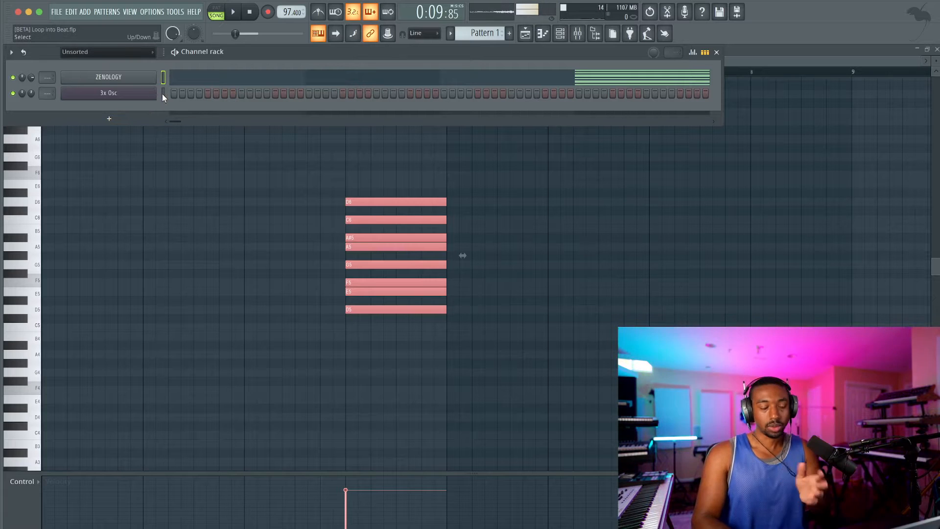
pyautogui.click(187, 187)
# Duplicate the scale notes one octave higher in bar 4, and lower the whole stack an octave to span D4 to D6
pyautogui.moveTo(411, 331); pyautogui.dragTo(383, 200)
pyautogui.moveTo(354, 308); pyautogui.dragTo(351, 202)
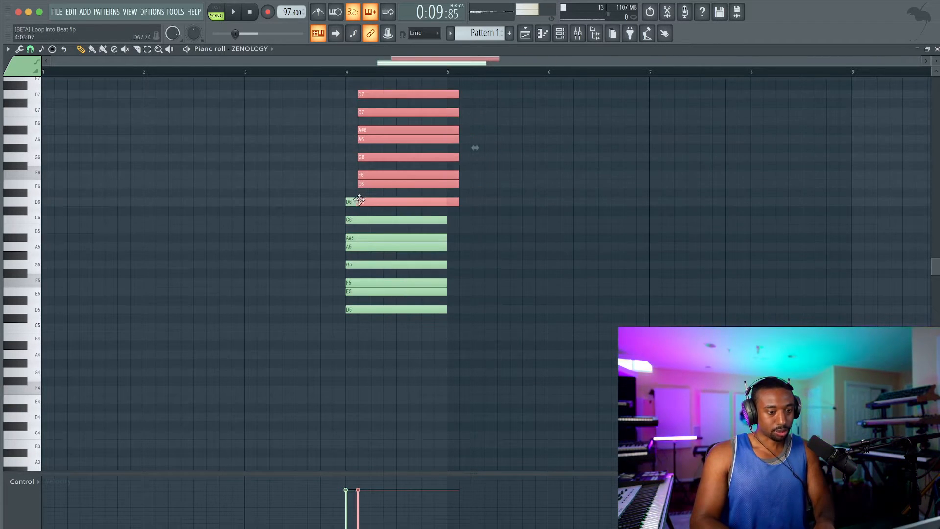
pyautogui.click(308, 251)
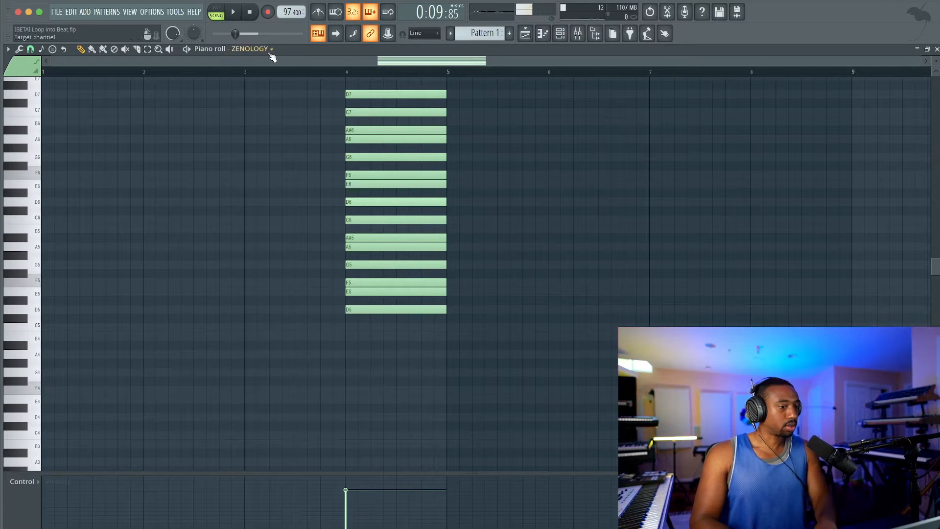
pyautogui.press('space')
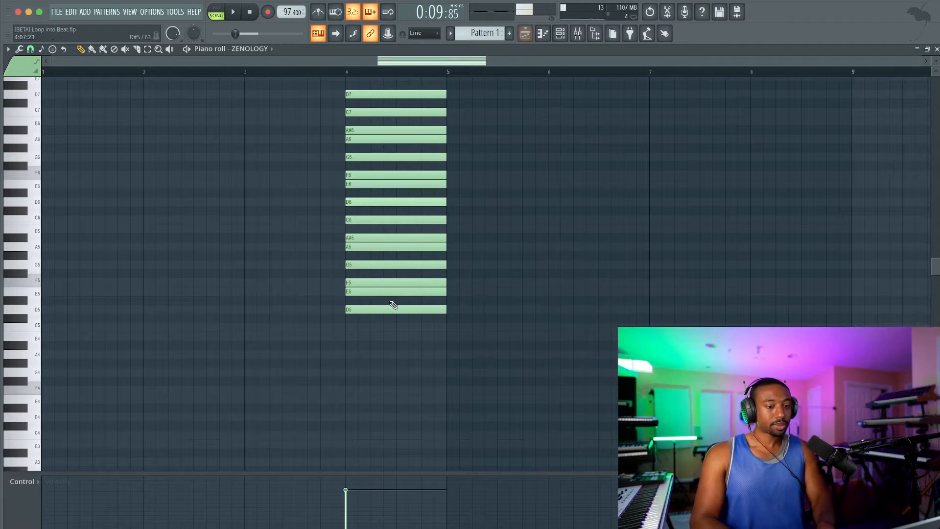
pyautogui.moveTo(387, 321); pyautogui.dragTo(388, 114)
pyautogui.hotkey('ctrl', 'Down')
pyautogui.hotkey('ctrl', 'd')
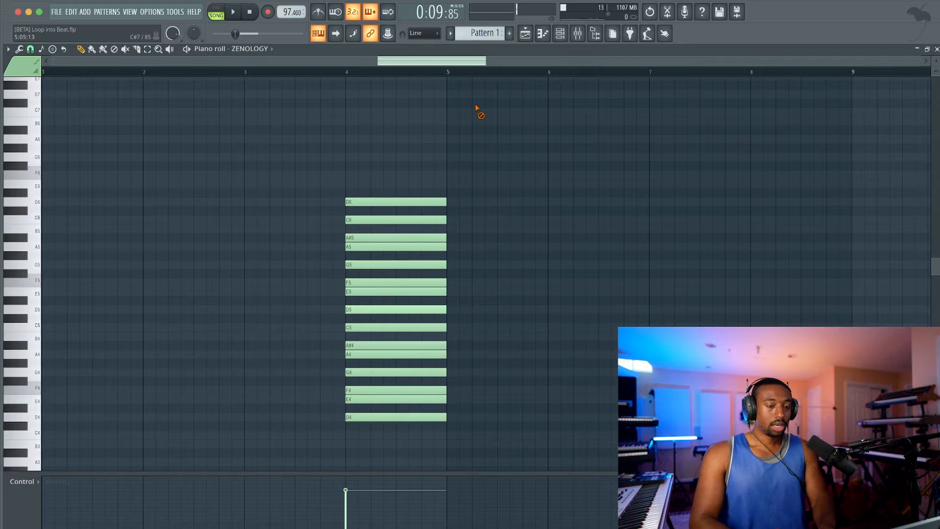
# Create an empty Pattern 2 and place it on Track 5 across the four bars starting at bar 5
pyautogui.click(527, 34)
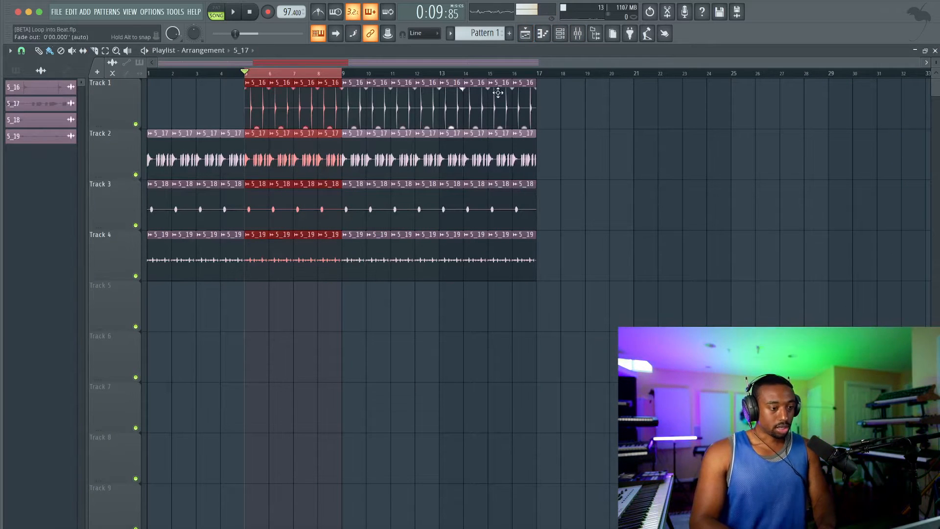
pyautogui.click(560, 34)
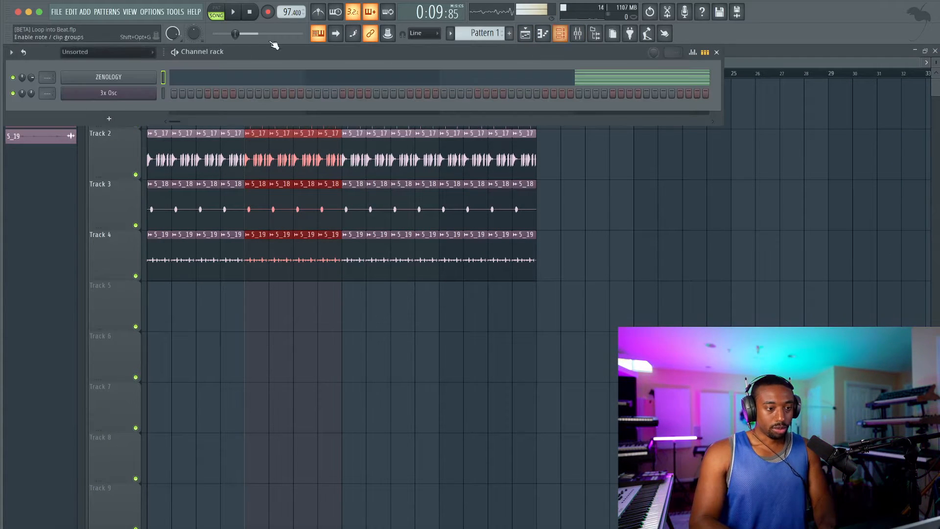
pyautogui.rightClick(485, 31)
pyautogui.click(547, 37)
pyautogui.press('F6')
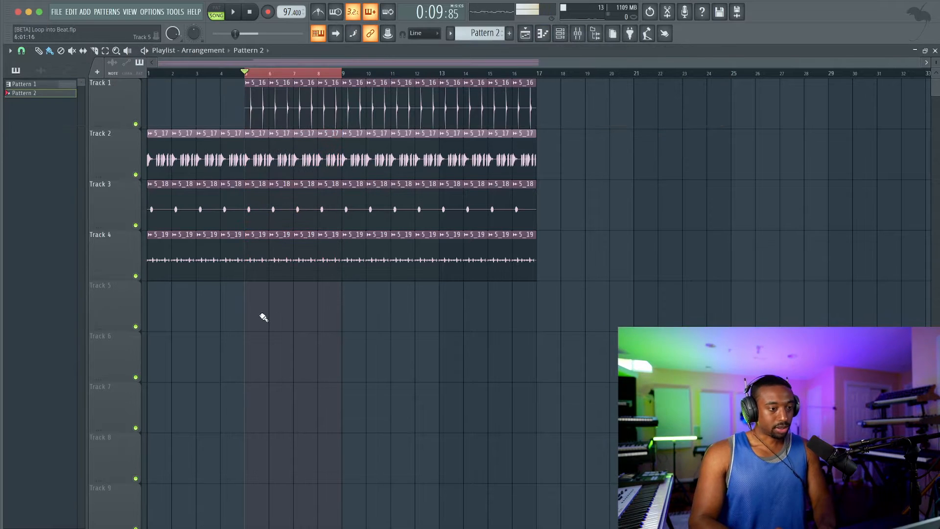
pyautogui.click(260, 315)
pyautogui.moveTo(267, 309); pyautogui.dragTo(343, 305)
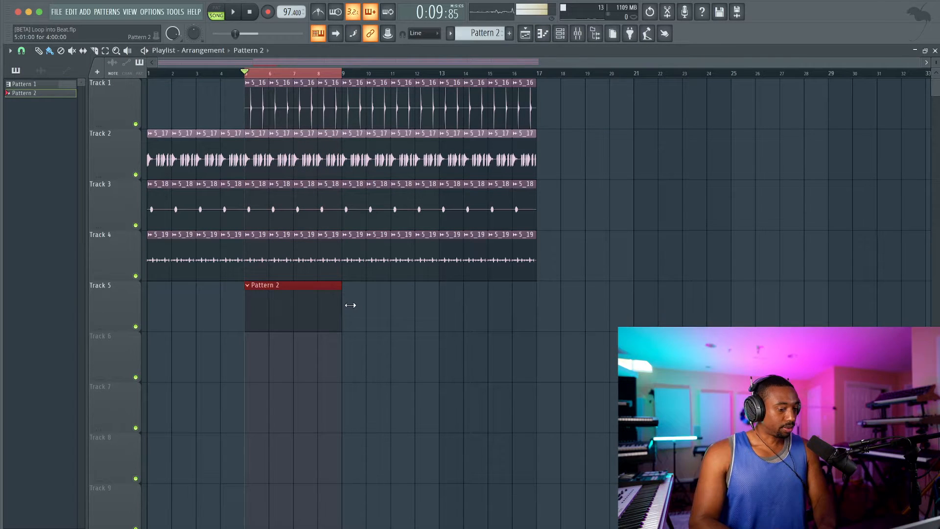
# Draw a one-bar five-note chord in Pattern 2's first bar and lower it an octave to D4, F4, A4, C5 and E5
pyautogui.doubleClick(325, 306)
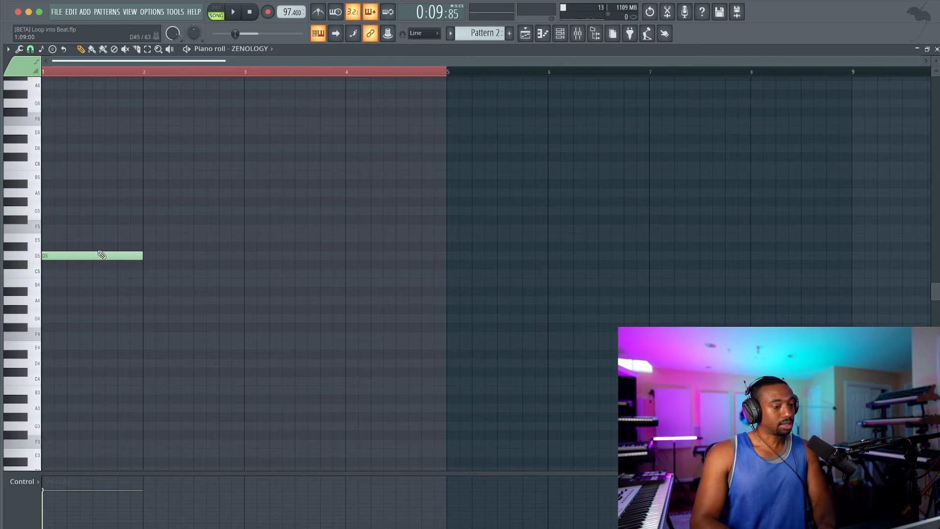
pyautogui.click(43, 227)
pyautogui.moveTo(49, 201)
pyautogui.mouseDown()
pyautogui.moveTo(29, 190)
pyautogui.moveTo(42, 192)
pyautogui.mouseUp()
pyautogui.click(43, 166)
pyautogui.click(58, 132)
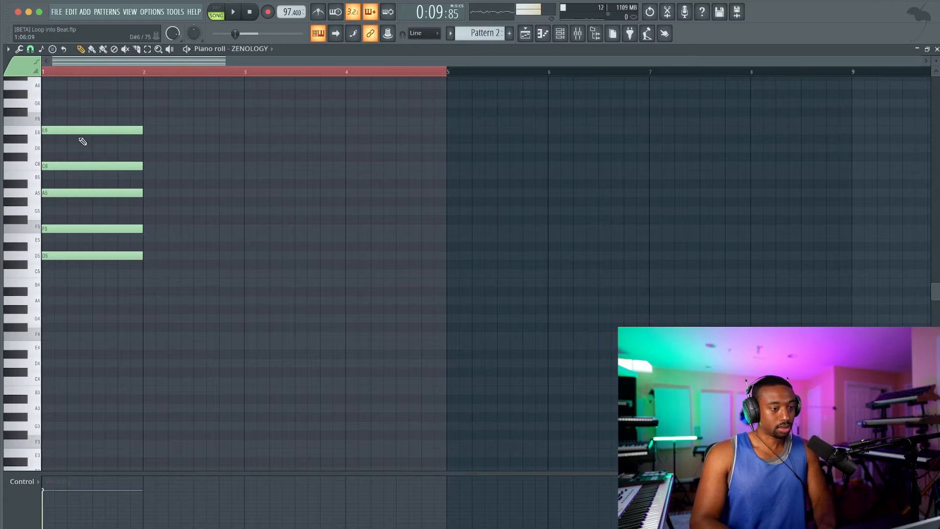
pyautogui.hotkey('ctrl', 'Down')
# Play the first chord over the loop, reduce its note velocity and clear the loop region from the timeline
pyautogui.press('space')
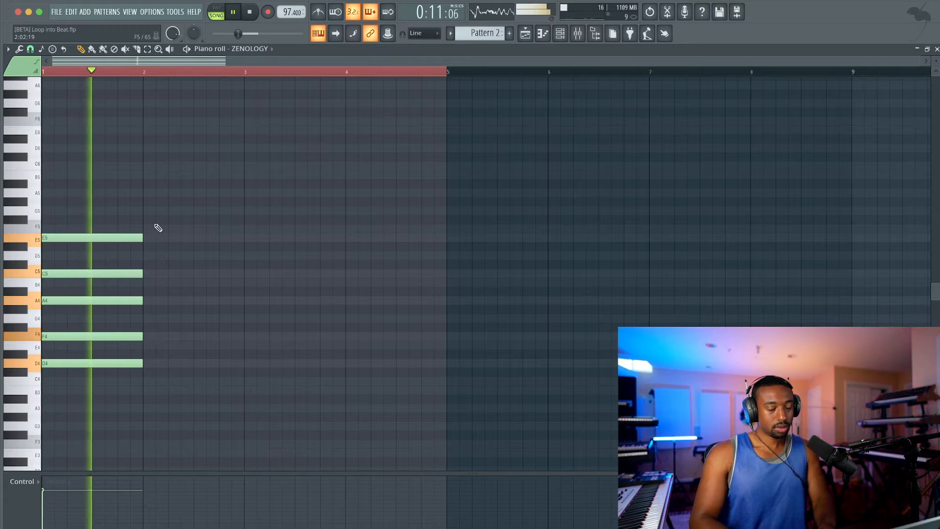
pyautogui.press('space')
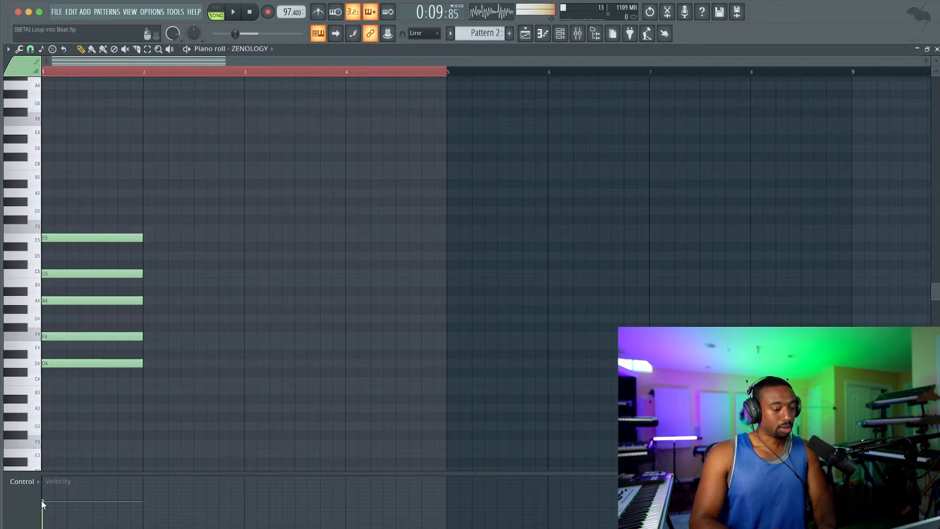
pyautogui.moveTo(190, 358); pyautogui.dragTo(117, 237)
pyautogui.keyDown('ctrl'); pyautogui.click(181, 296); pyautogui.keyUp('ctrl')
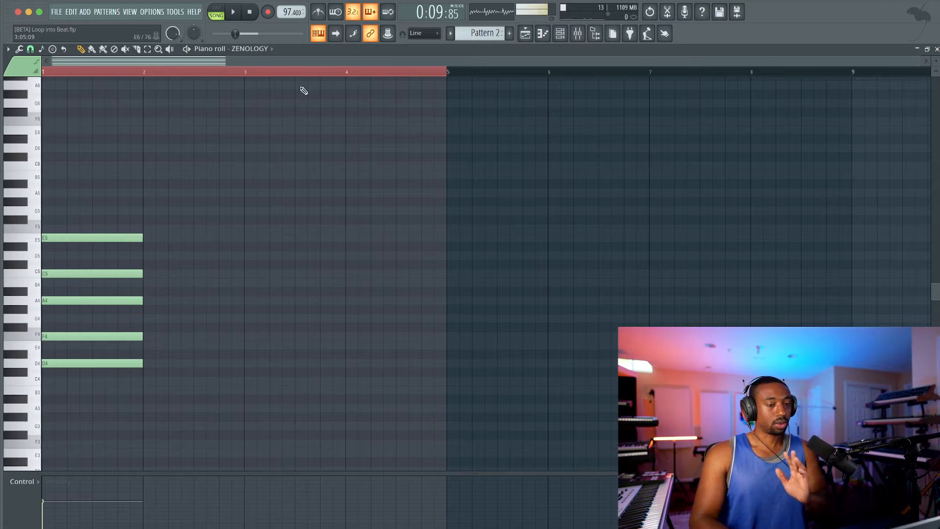
pyautogui.doubleClick(319, 73)
pyautogui.press('space')
pyautogui.press('space')
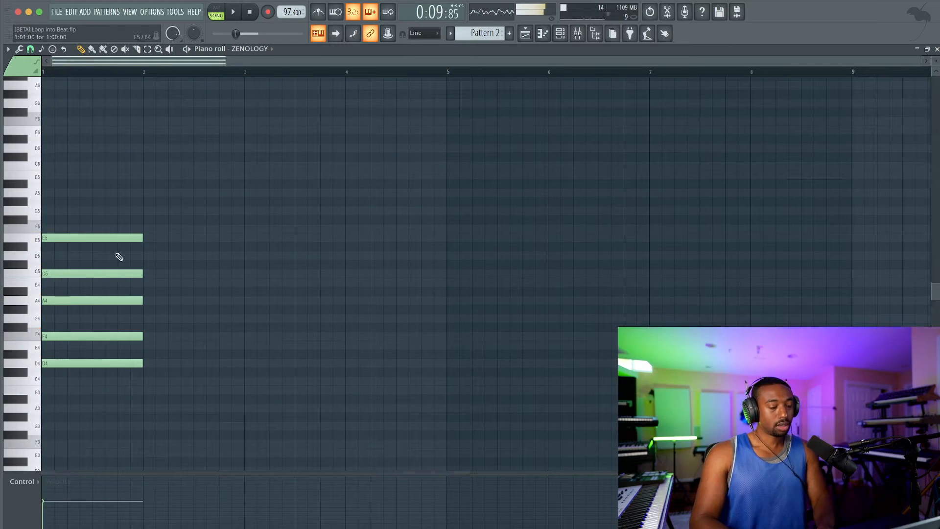
# Draw a second one-bar chord in bar 2 made of G4, A#4, D5 and F5
pyautogui.moveTo(72, 393); pyautogui.dragTo(41, 211)
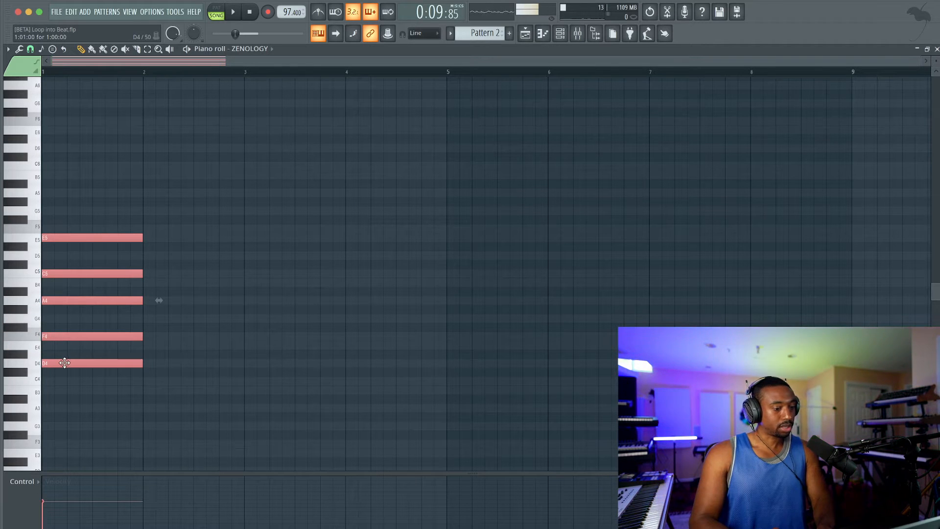
pyautogui.click(145, 320)
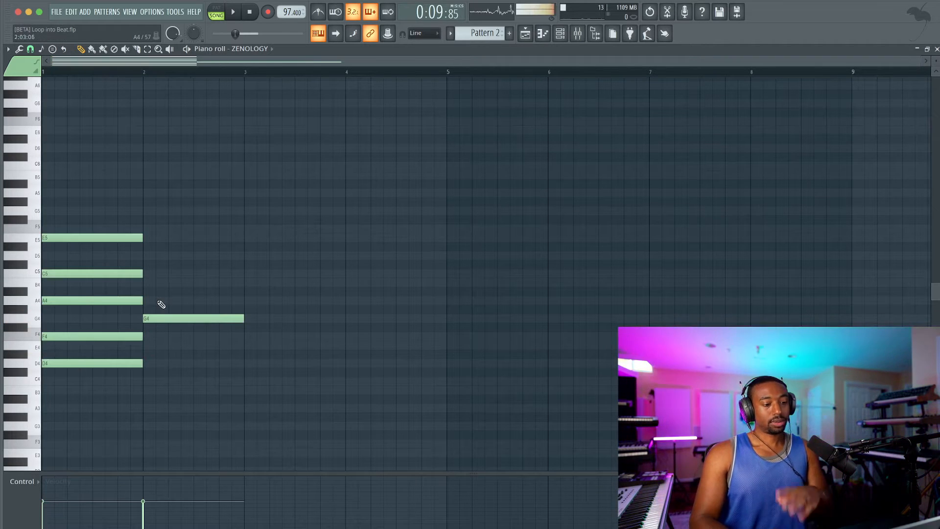
pyautogui.click(145, 283)
pyautogui.click(145, 247)
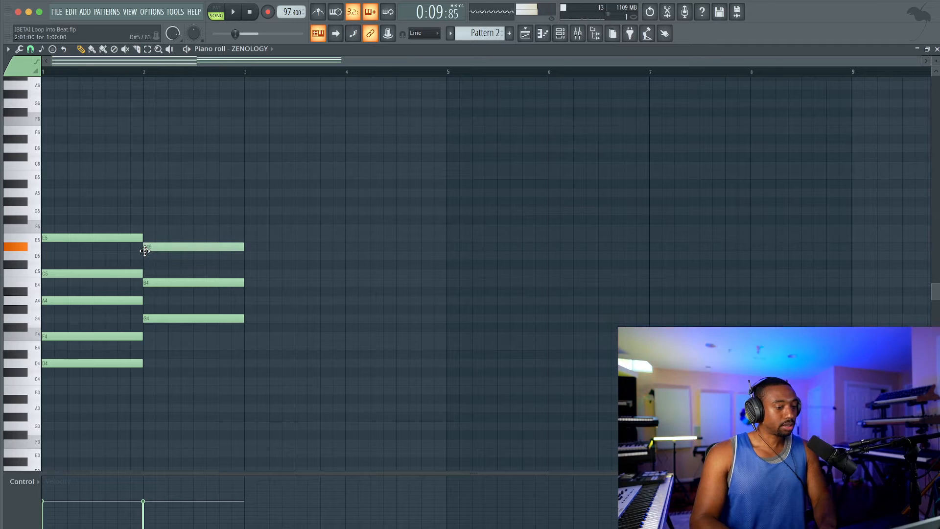
pyautogui.moveTo(145, 250); pyautogui.dragTo(146, 268)
pyautogui.click(146, 229)
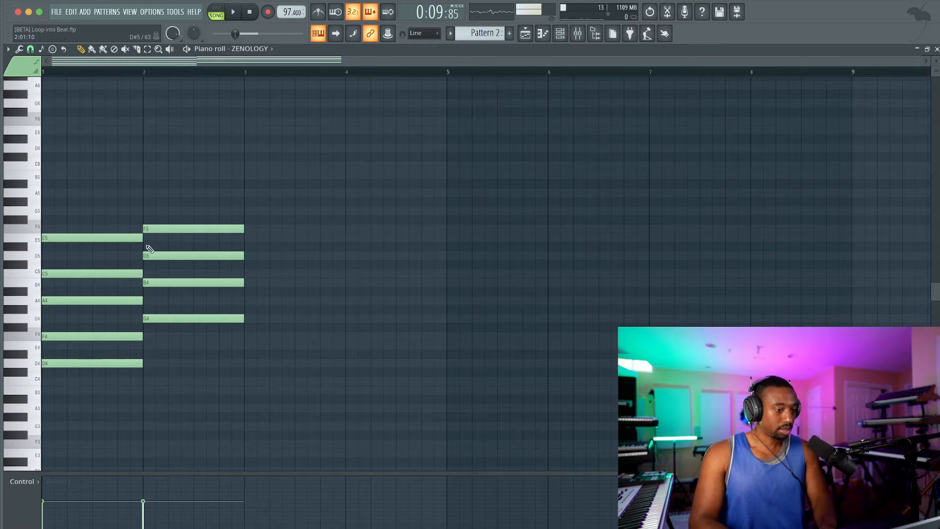
pyautogui.moveTo(151, 289); pyautogui.dragTo(151, 293)
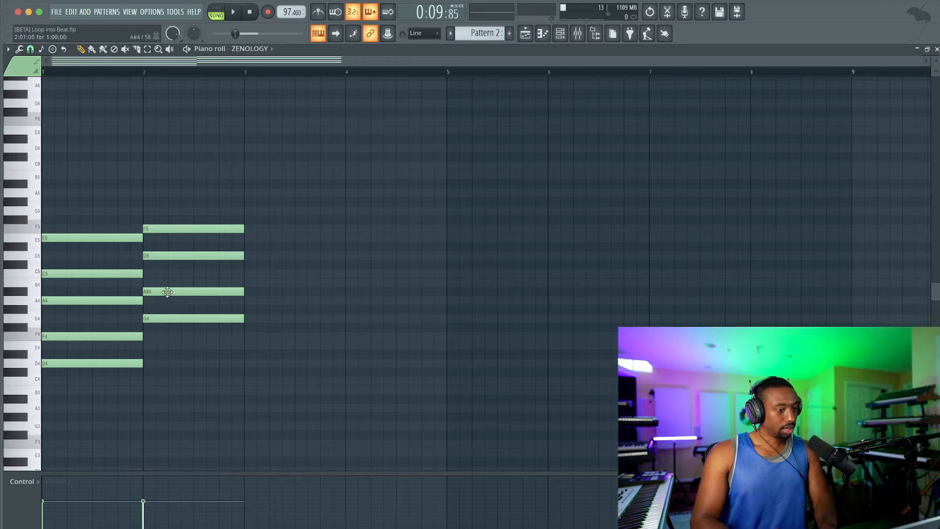
# Play the chords over the loop, add a G5 note from mid-bar 2, and shorten the bar 2 chord to half a bar
pyautogui.press('space')
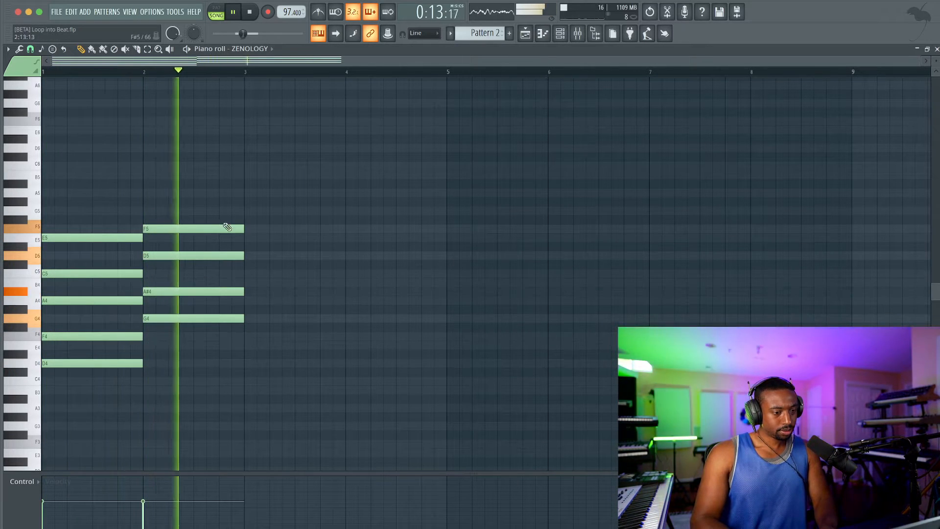
pyautogui.press('space')
pyautogui.moveTo(225, 224); pyautogui.dragTo(223, 358)
pyautogui.moveTo(238, 317); pyautogui.dragTo(195, 318)
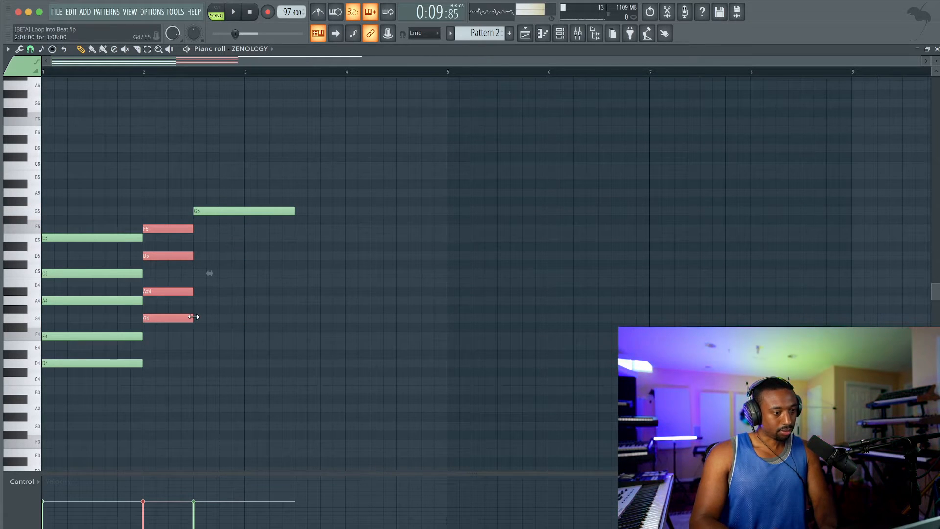
# Complete a half-bar chord in the second half of bar 2 with A4, C5 and E5, and trim the G5 to match
pyautogui.click(206, 302)
pyautogui.moveTo(203, 269); pyautogui.dragTo(199, 275)
pyautogui.click(216, 244)
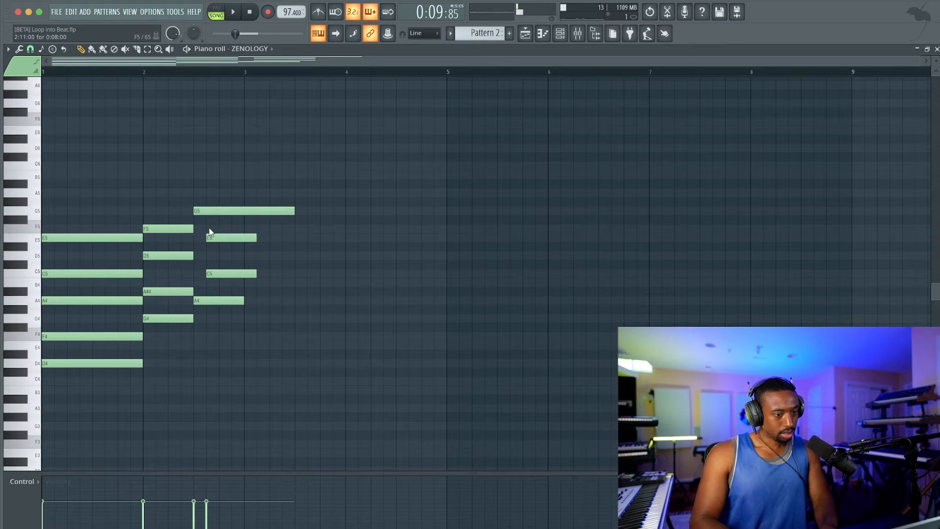
pyautogui.moveTo(231, 239); pyautogui.dragTo(222, 239)
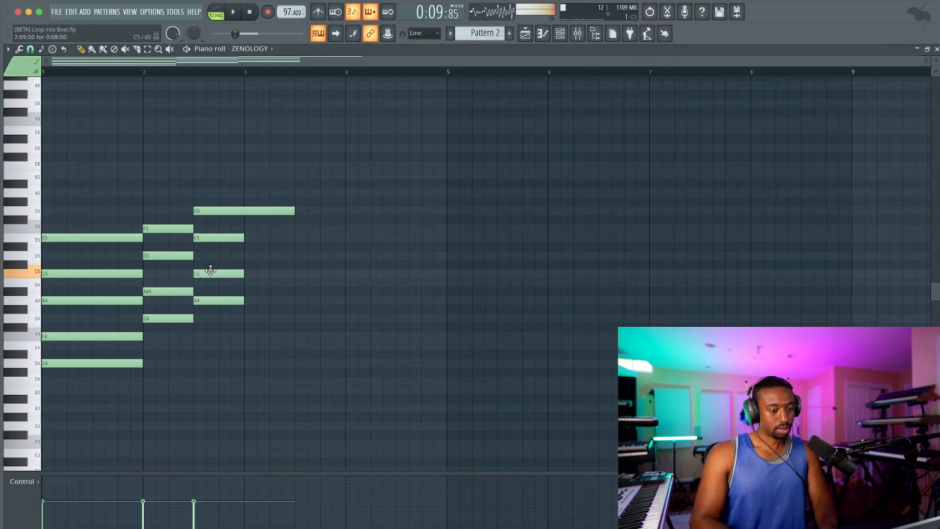
pyautogui.moveTo(112, 380); pyautogui.dragTo(155, 309)
pyautogui.moveTo(155, 309); pyautogui.dragTo(154, 264)
pyautogui.moveTo(213, 172); pyautogui.dragTo(236, 325)
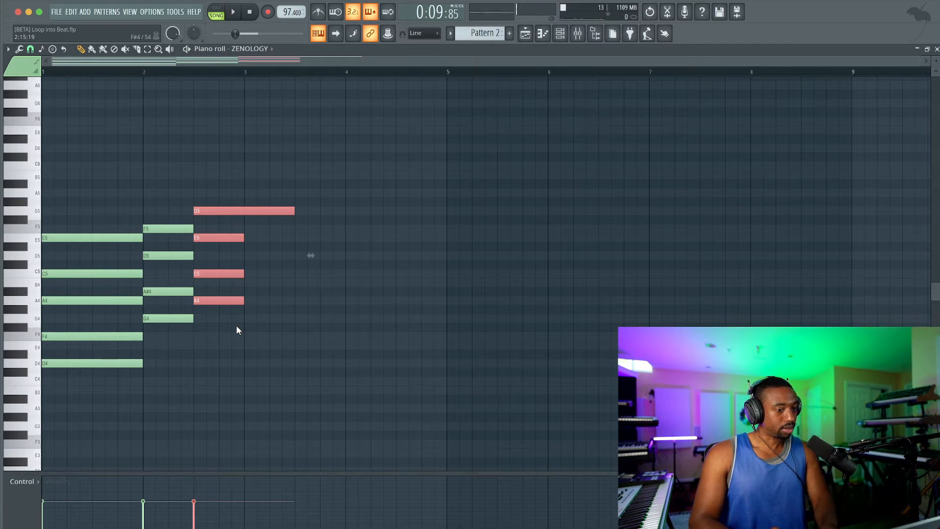
pyautogui.click(236, 325)
pyautogui.press('space')
pyautogui.moveTo(291, 209); pyautogui.dragTo(244, 210)
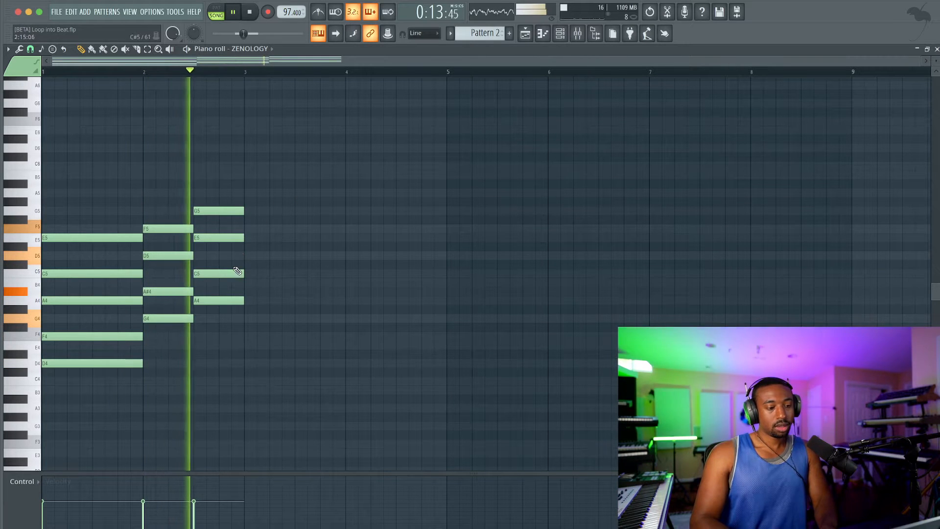
# Copy the five-note chord from bar 1 into bar 3
pyautogui.moveTo(131, 377); pyautogui.dragTo(114, 214)
pyautogui.hotkey('ctrl', 'b')
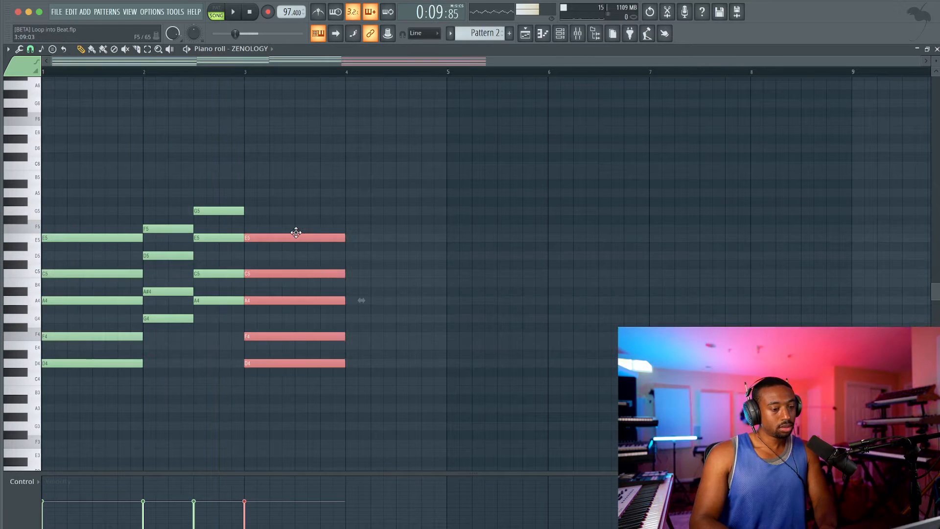
pyautogui.click(428, 122)
# Select mixer Insert 7 and set the audio buffer length to 128 samples in the audio settings
pyautogui.press('F6')
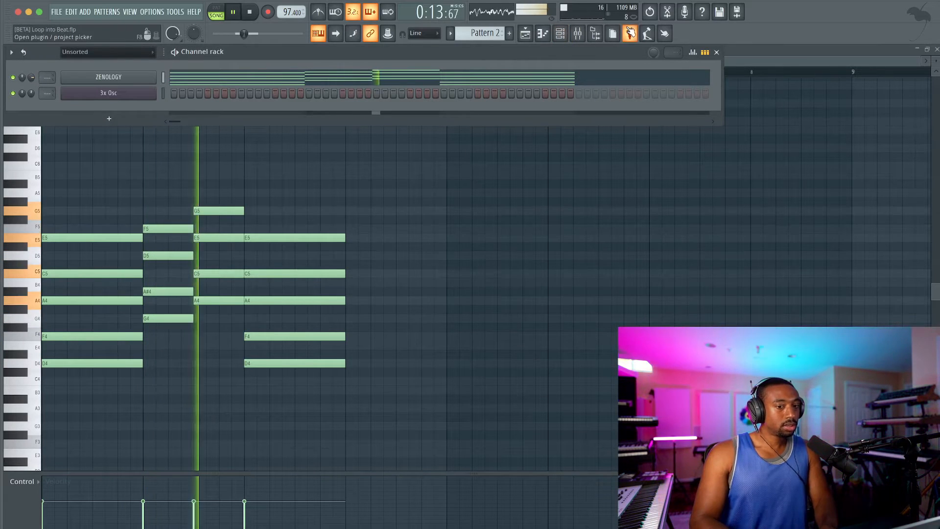
pyautogui.press('F9')
pyautogui.press('space')
pyautogui.click(191, 182)
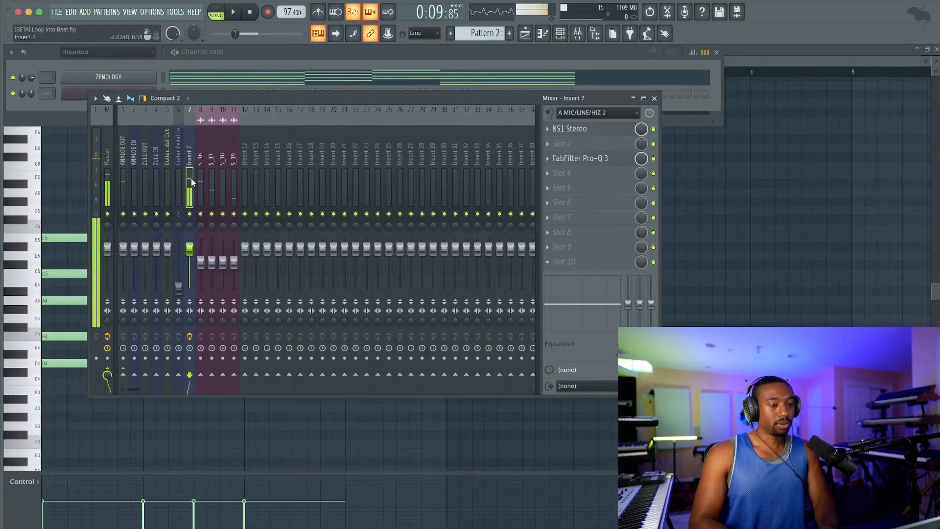
pyautogui.click(152, 11)
pyautogui.click(165, 45)
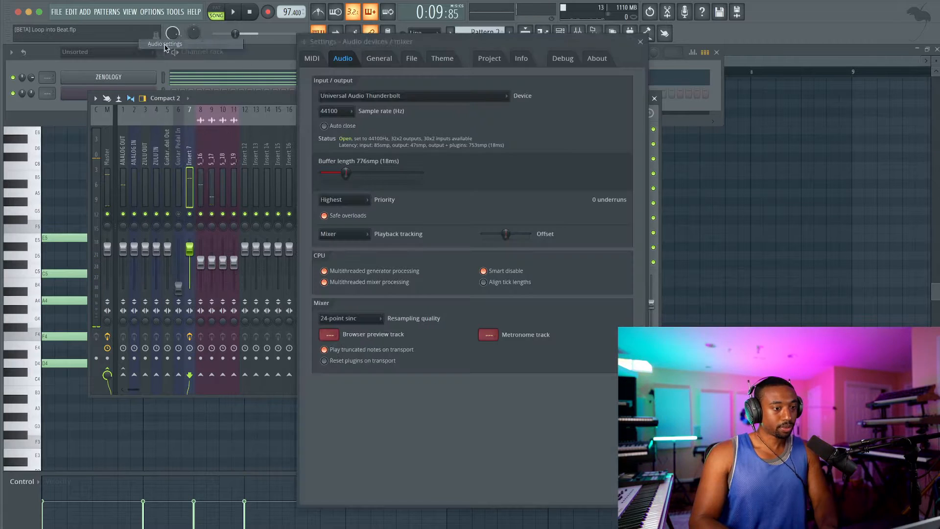
pyautogui.moveTo(351, 184); pyautogui.dragTo(327, 184)
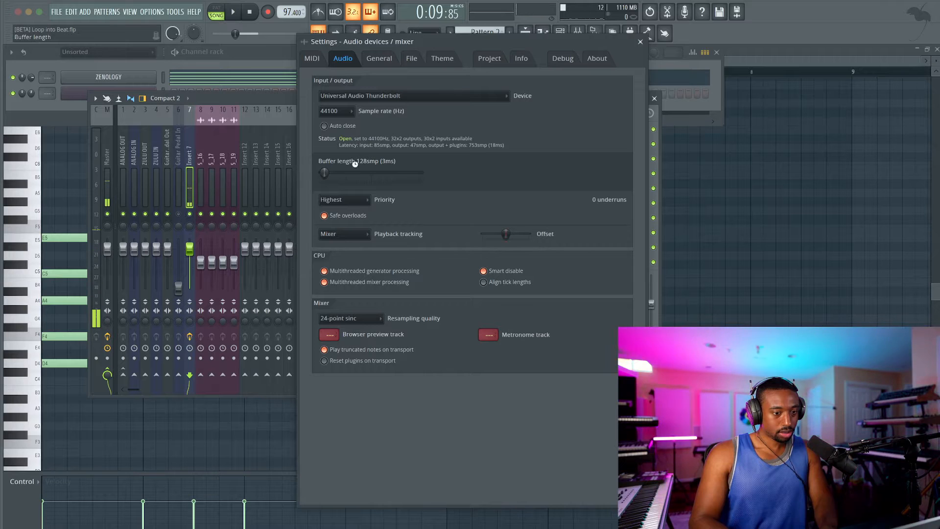
pyautogui.click(641, 42)
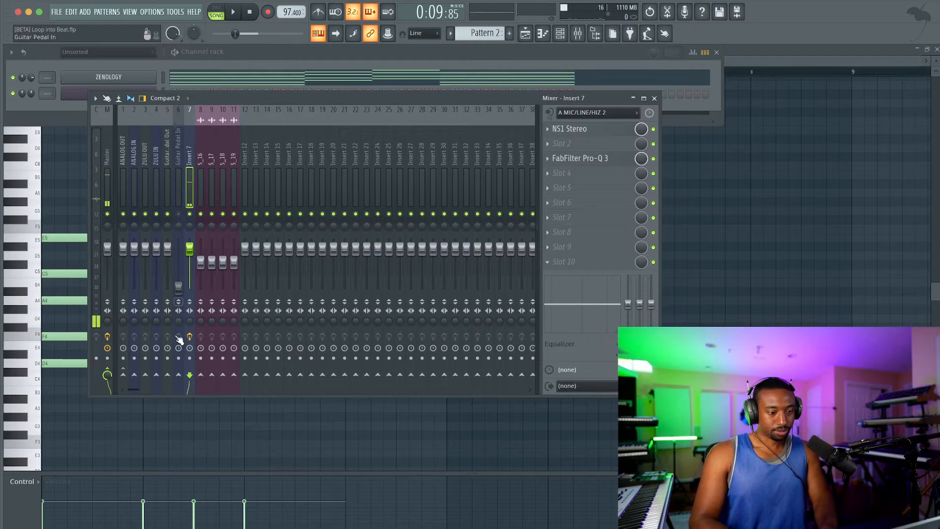
# Reopen Pattern 2's notes and extend the bar 3 chord through the end of bar 4 during playback
pyautogui.click(544, 34)
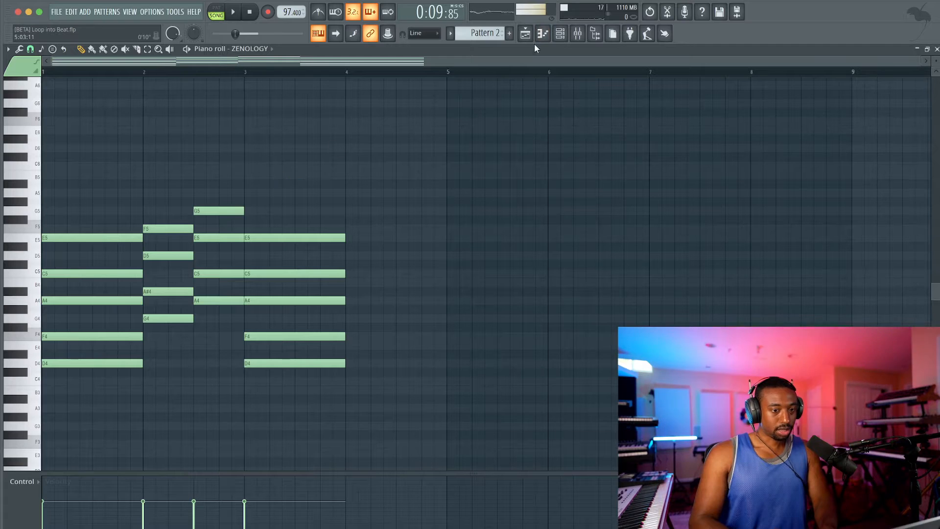
pyautogui.click(527, 36)
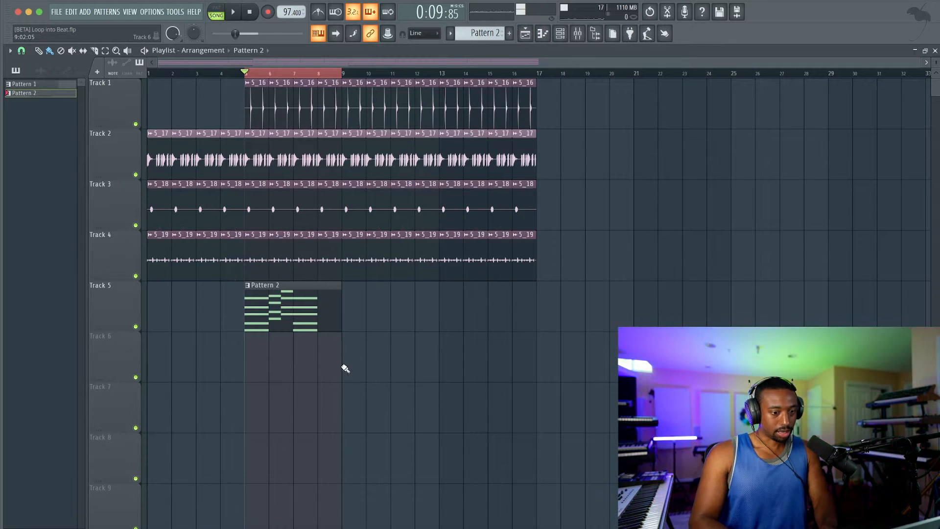
pyautogui.moveTo(336, 326)
pyautogui.mouseDown()
pyautogui.moveTo(308, 321)
pyautogui.moveTo(340, 321)
pyautogui.mouseUp()
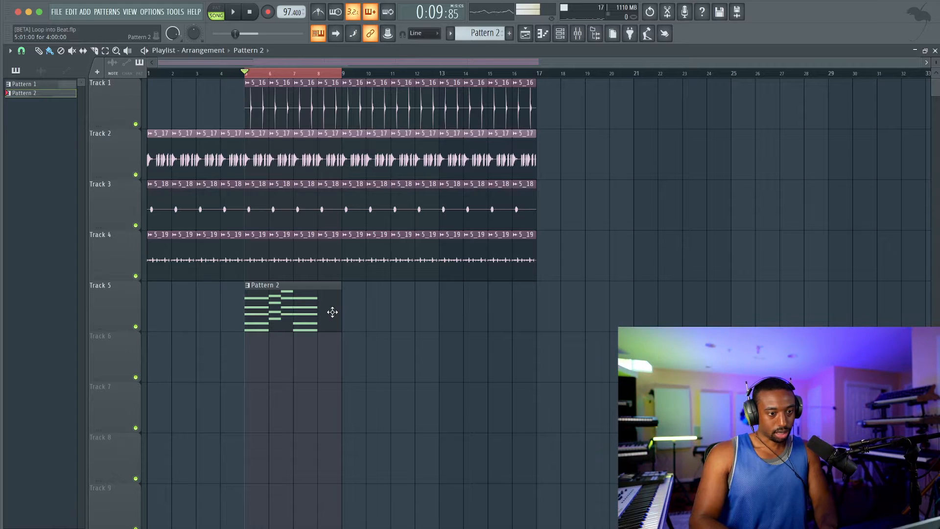
pyautogui.doubleClick(333, 312)
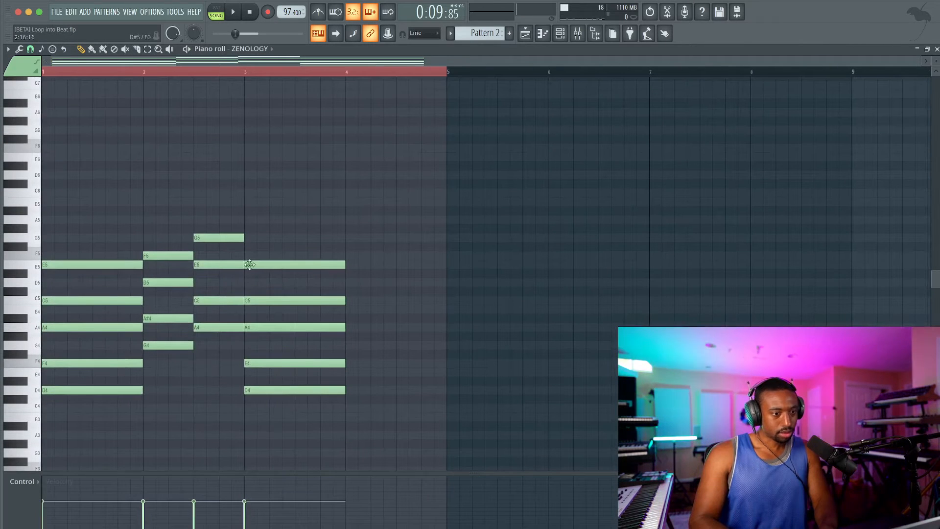
pyautogui.press('space')
pyautogui.moveTo(318, 240); pyautogui.dragTo(313, 432)
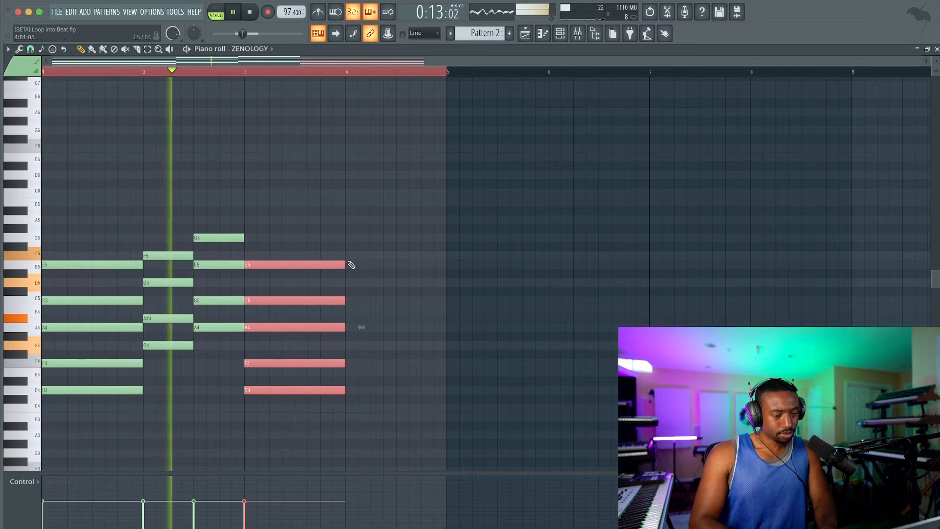
pyautogui.moveTo(345, 262); pyautogui.dragTo(442, 261)
pyautogui.press('space')
# Duplicate the Pattern 2 clip to bar 9 on Track 5 and set the loop region from bar 5 to bar 13
pyautogui.click(541, 35)
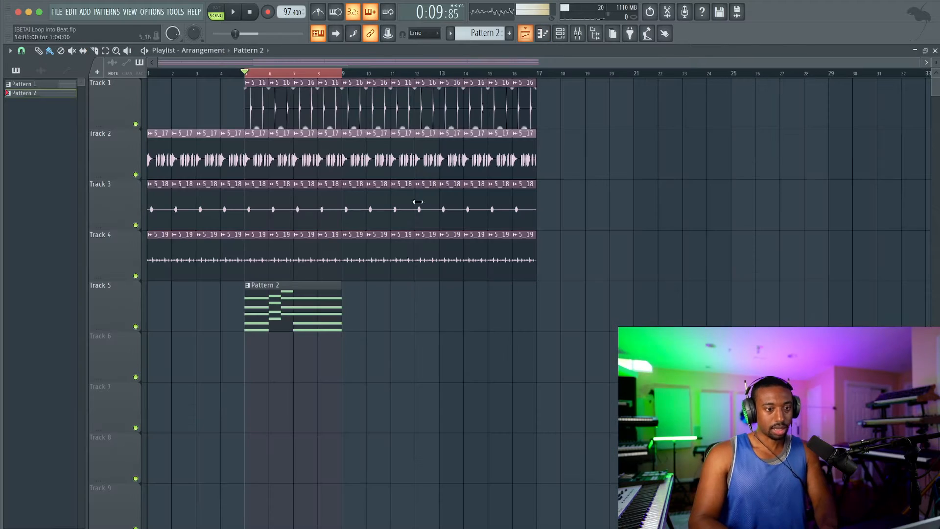
pyautogui.keyDown('shift'); pyautogui.moveTo(282, 321); pyautogui.dragTo(384, 315); pyautogui.keyUp('shift')
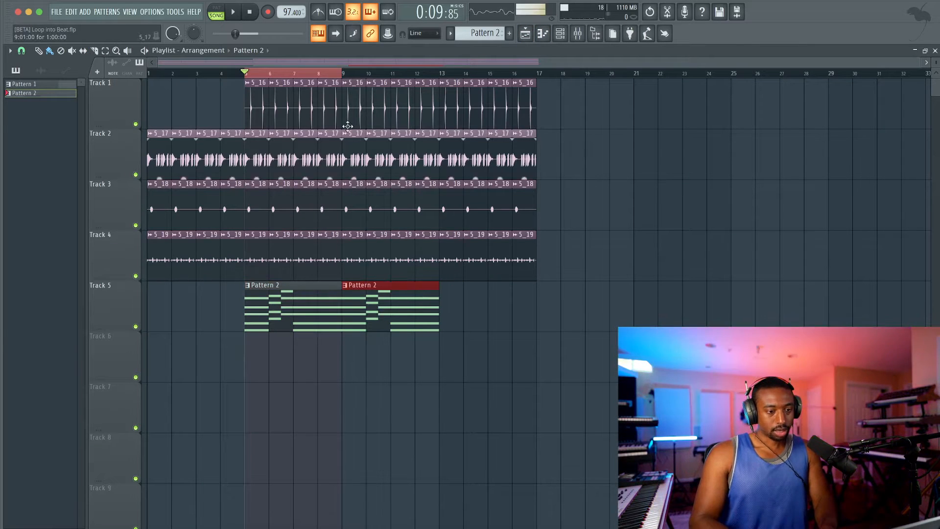
pyautogui.keyDown('ctrl'); pyautogui.click(440, 75); pyautogui.keyUp('ctrl')
pyautogui.moveTo(440, 75); pyautogui.dragTo(248, 77)
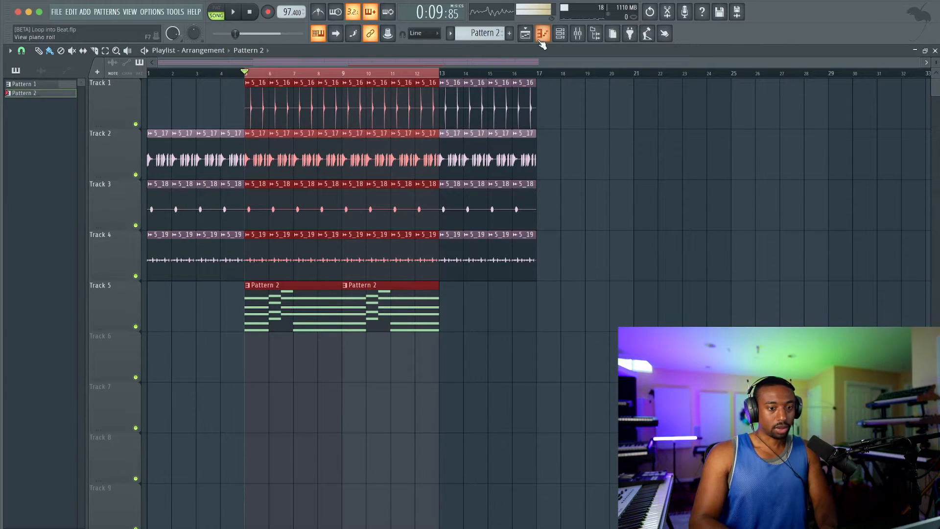
# Arm mixer Insert 7 and enable recording of audio into the playlist as an audio clip
pyautogui.click(578, 35)
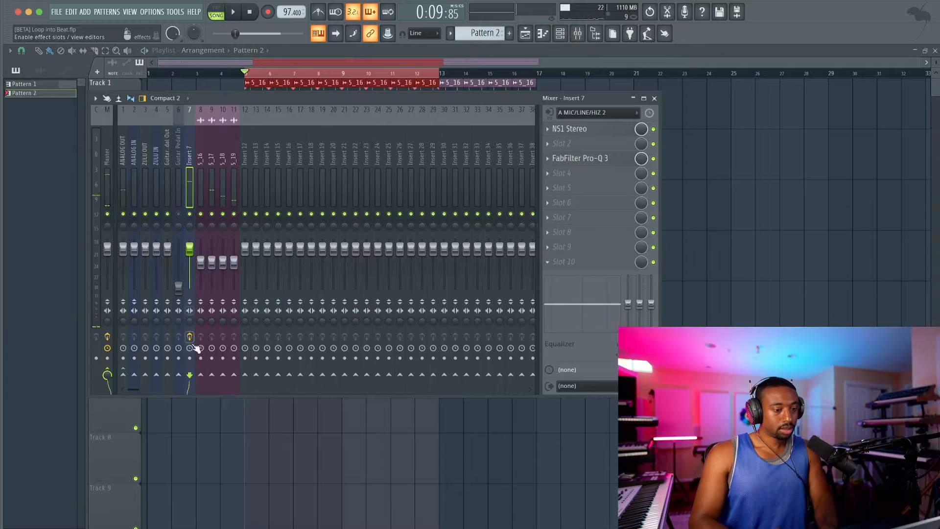
pyautogui.click(189, 358)
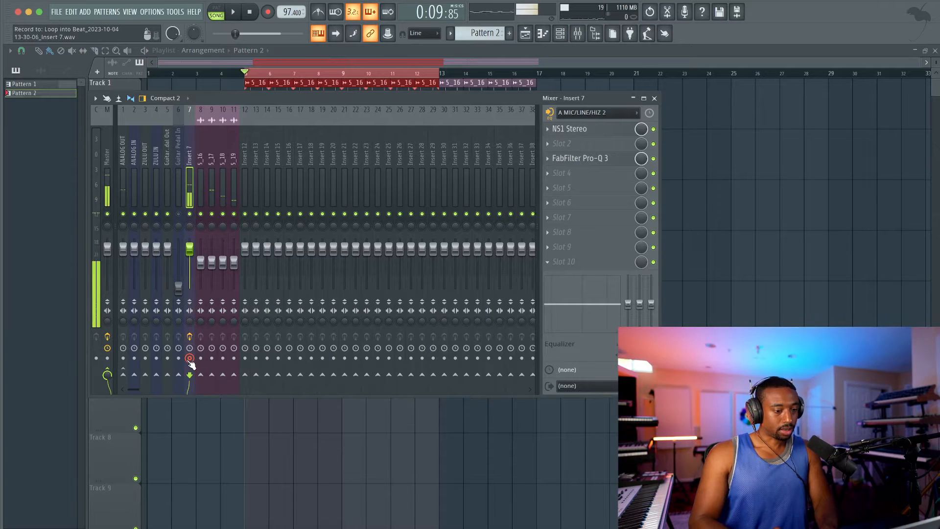
pyautogui.click(269, 12)
pyautogui.click(472, 309)
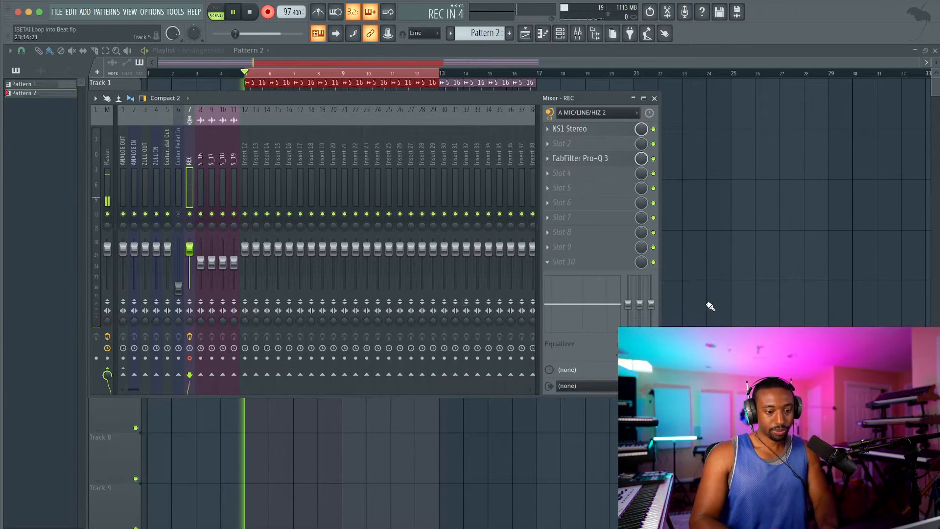
pyautogui.click(710, 305)
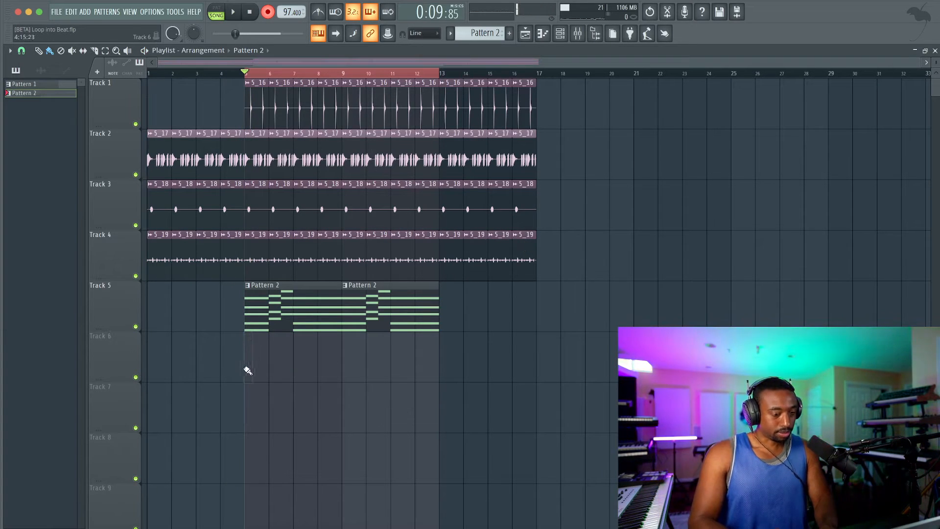
pyautogui.press('space')
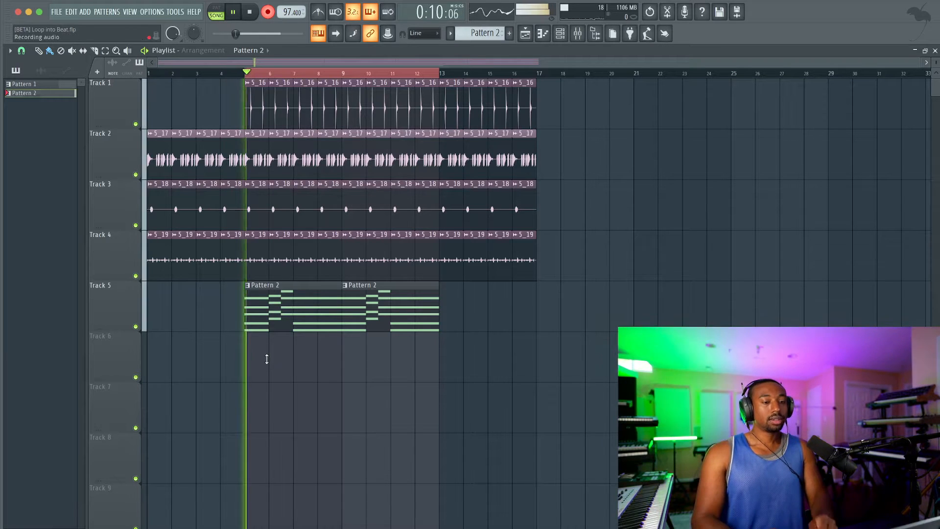
pyautogui.press('space')
pyautogui.hotkey('ctrl', 'z')
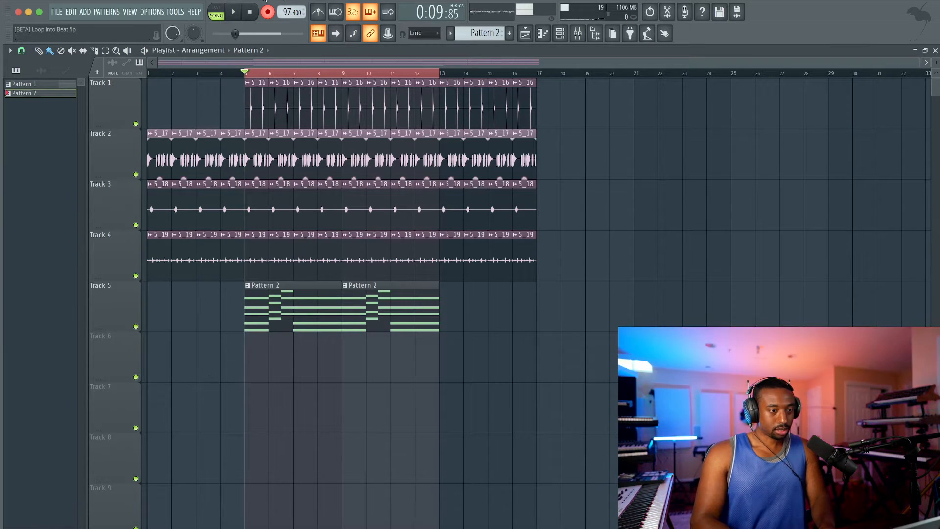
# Record two looped audio takes into the playlist as audio clips from bar 5 and stop the recording
pyautogui.click(269, 12)
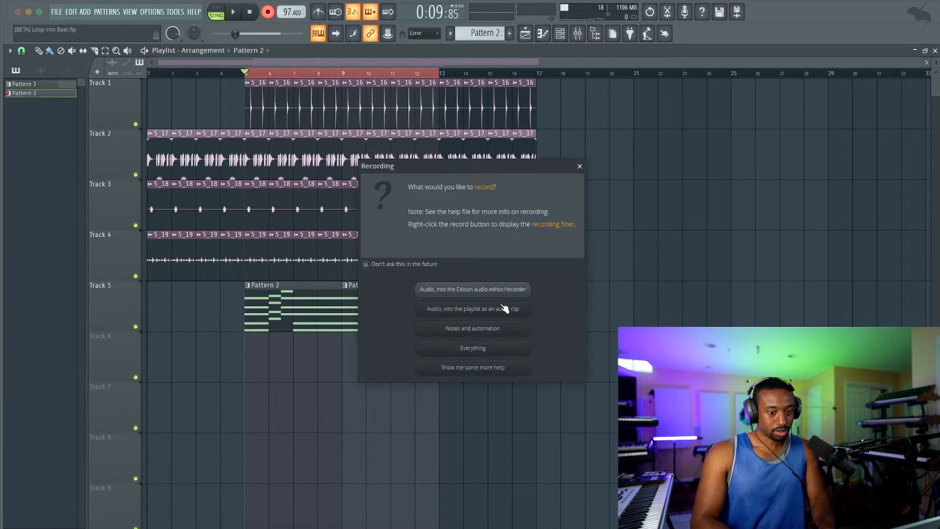
pyautogui.click(505, 309)
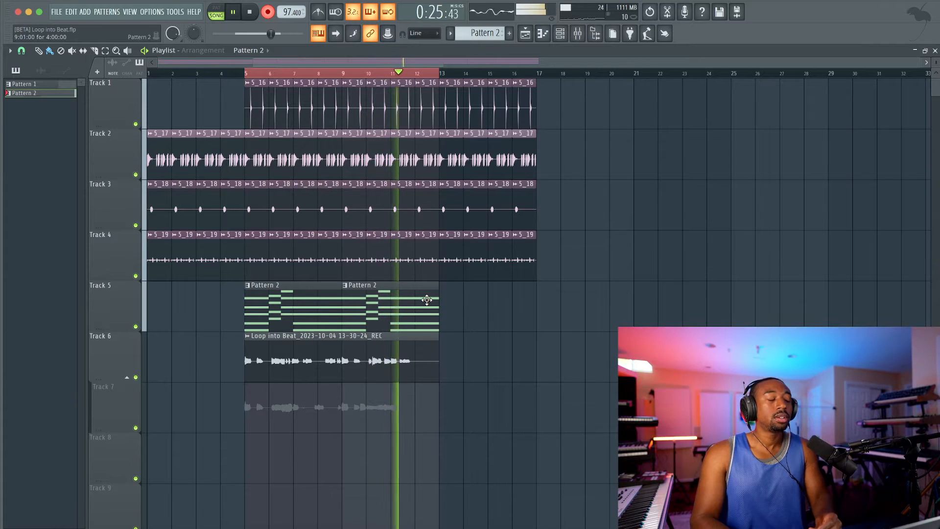
pyautogui.press('space')
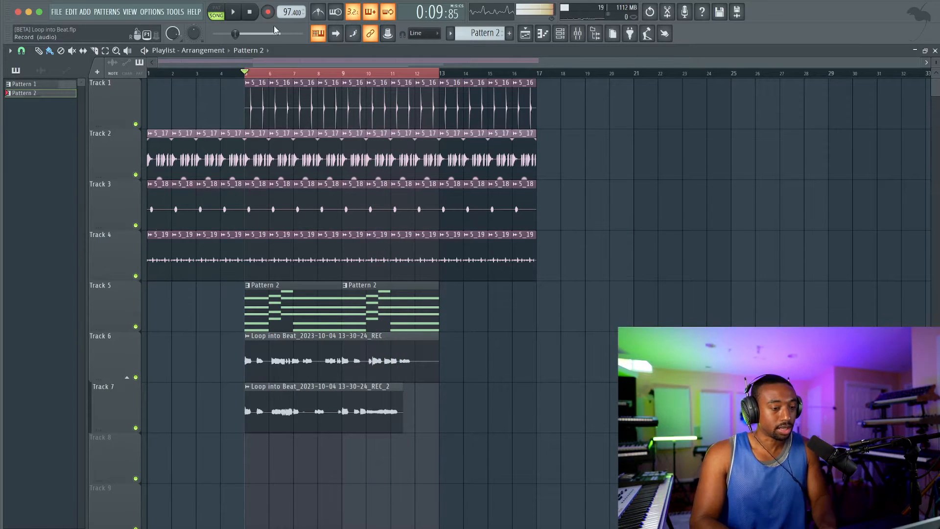
# Inspect the channel settings of both recorded audio clips and play the loop region with them
pyautogui.doubleClick(307, 347)
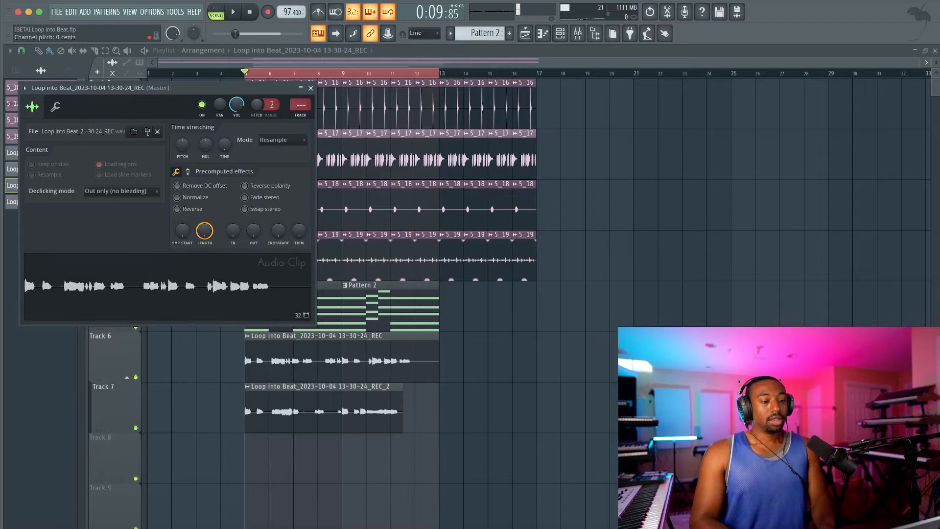
pyautogui.doubleClick(300, 401)
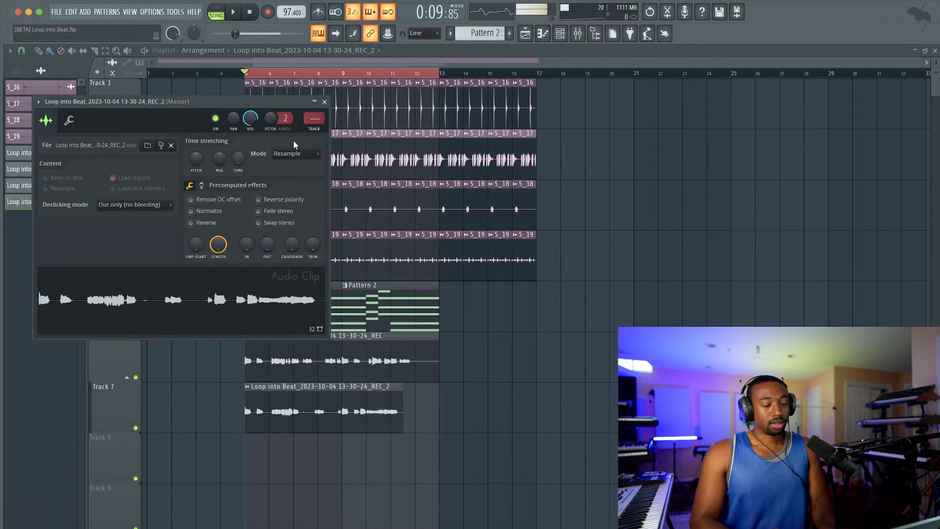
pyautogui.click(324, 102)
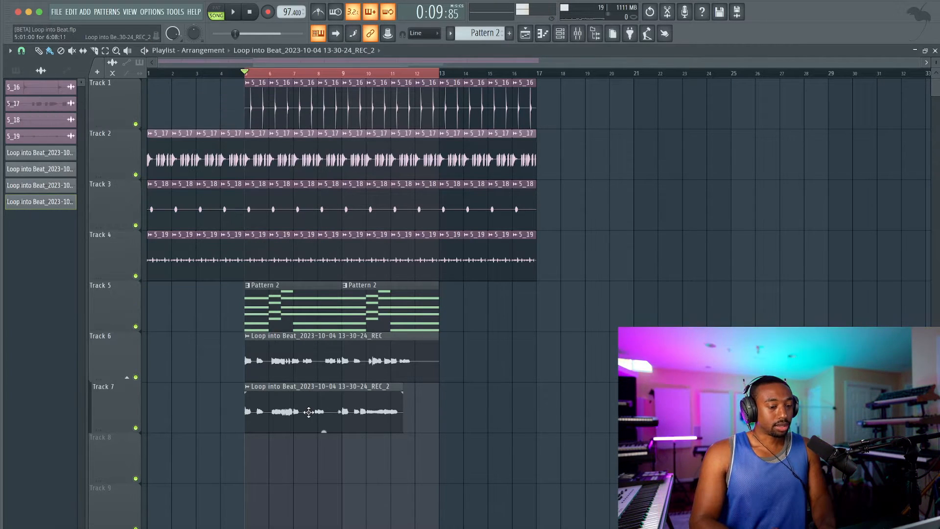
pyautogui.doubleClick(331, 352)
pyautogui.press('F9')
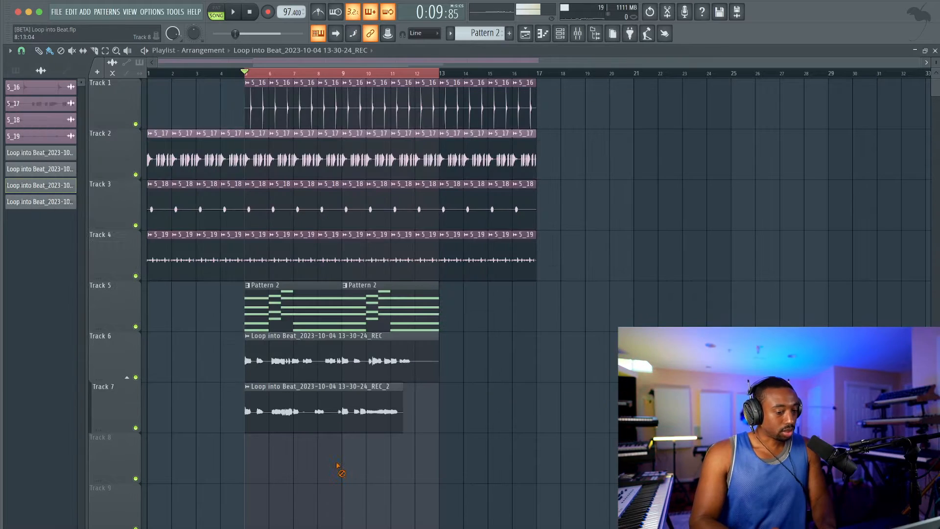
pyautogui.doubleClick(345, 407)
pyautogui.press('F9')
pyautogui.press('F12')
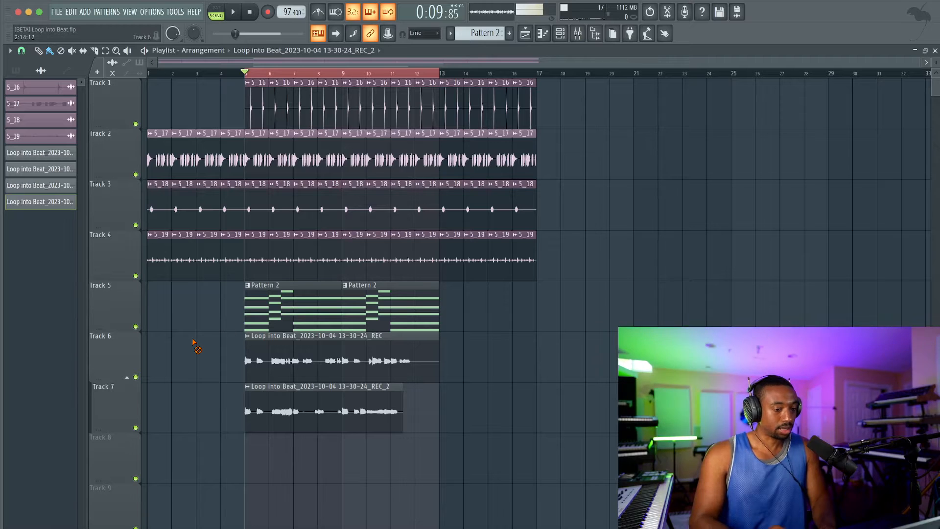
pyautogui.press('space')
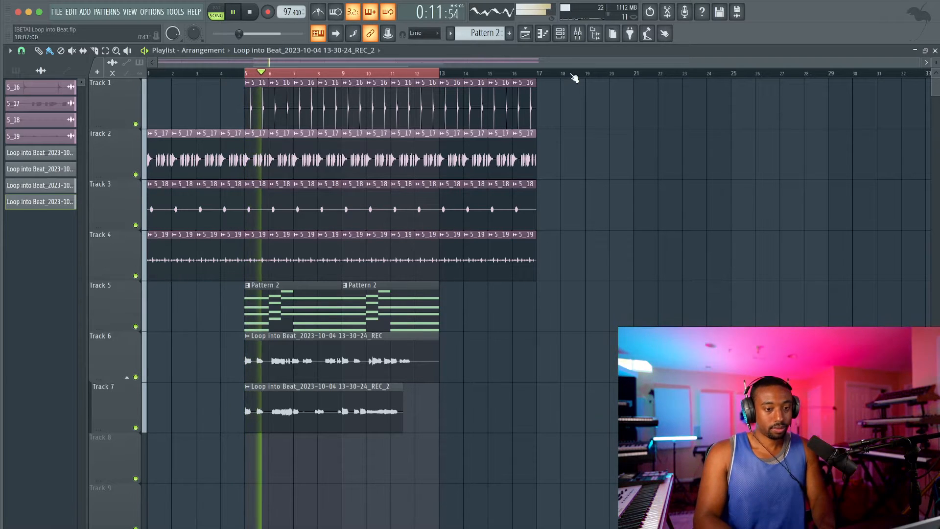
# Check the channels and mixer tracks of the two recorded takes while the loop region plays
pyautogui.click(560, 33)
pyautogui.click(161, 172)
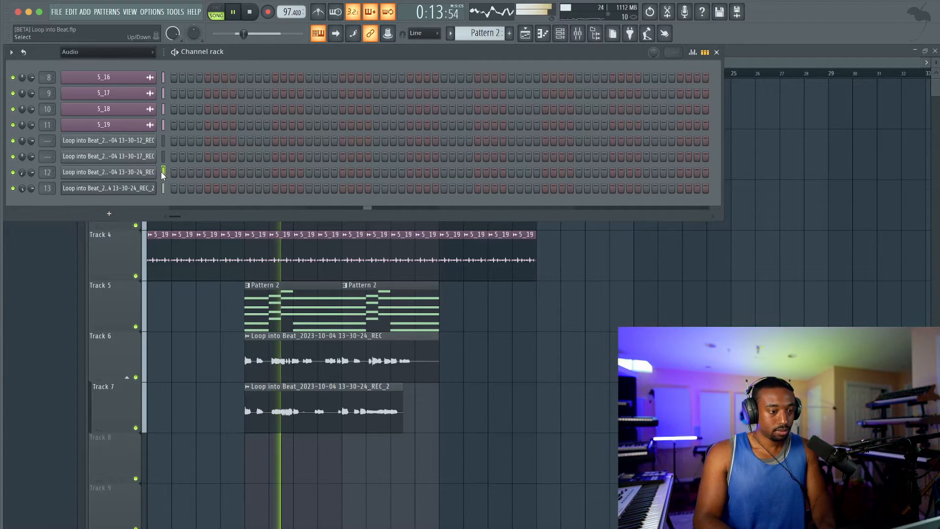
pyautogui.rightClick(212, 369)
pyautogui.click(561, 33)
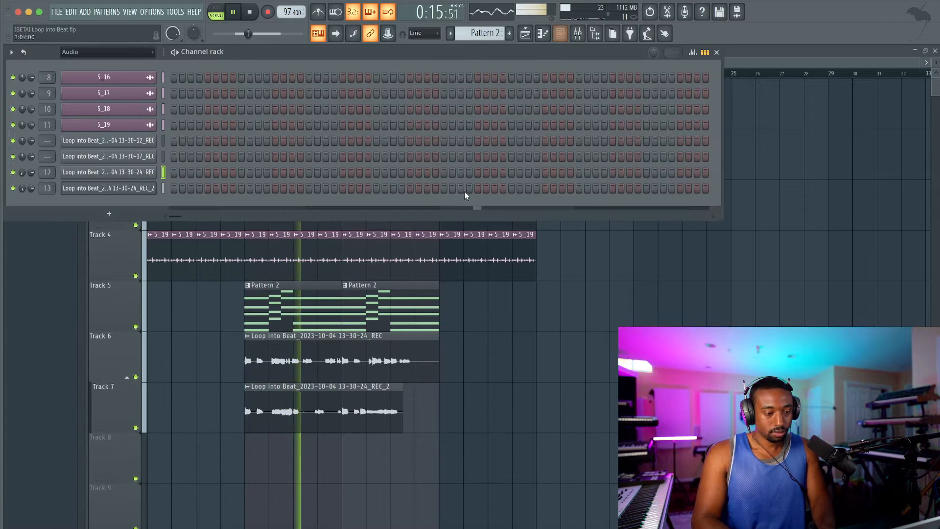
pyautogui.click(560, 33)
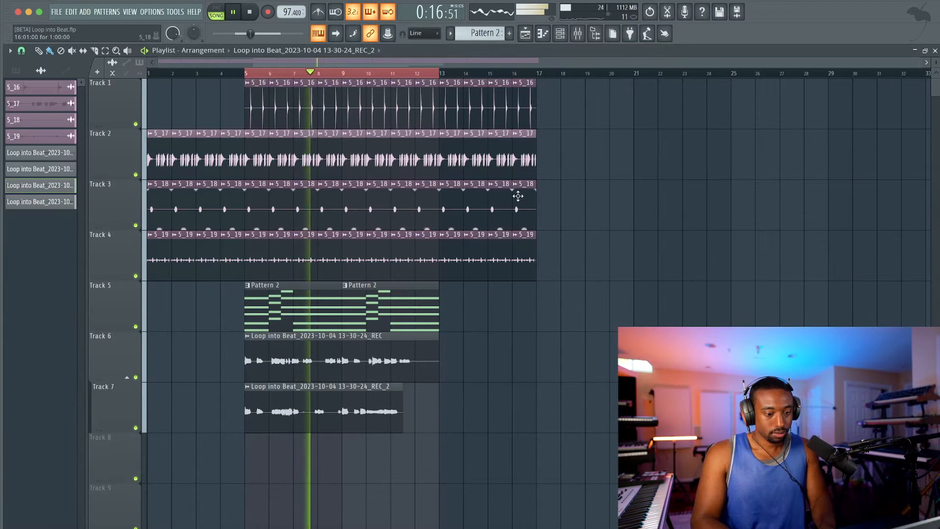
pyautogui.click(562, 34)
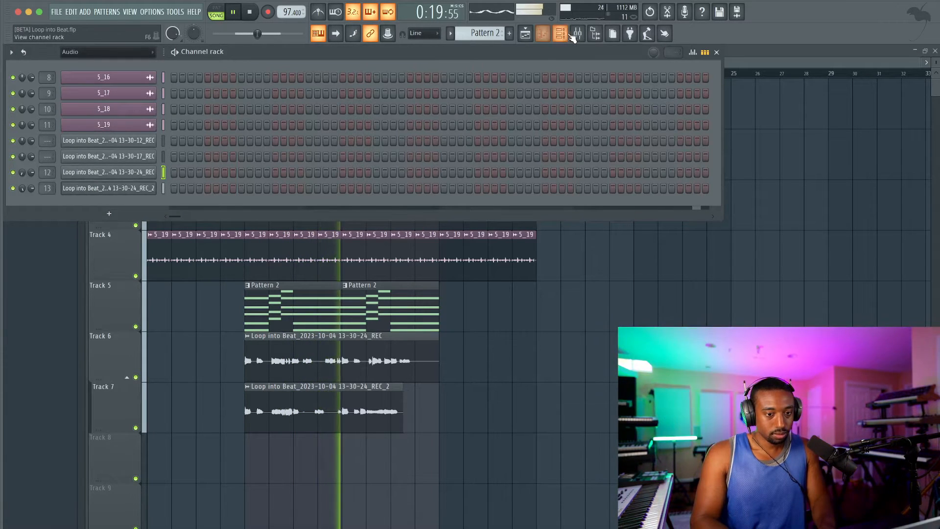
pyautogui.click(578, 34)
pyautogui.keyDown('ctrl'); pyautogui.click(245, 179); pyautogui.keyUp('ctrl')
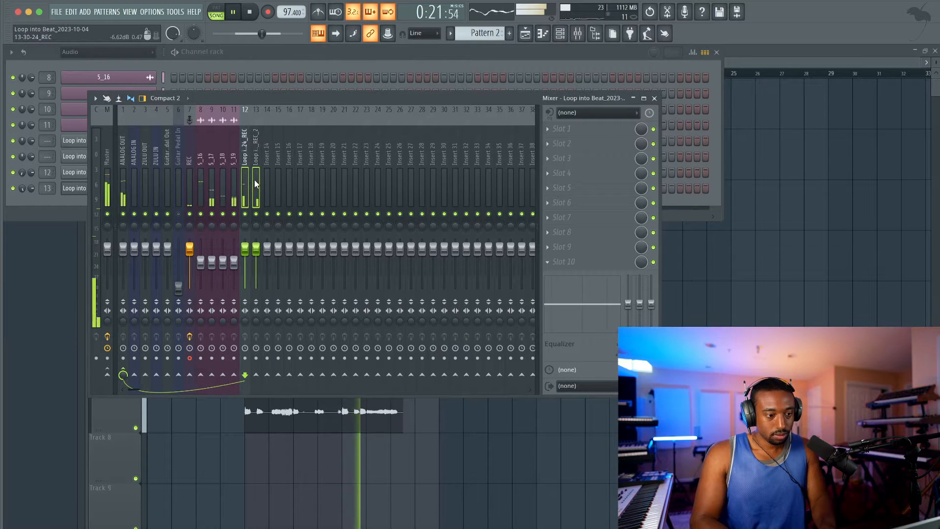
pyautogui.rightClick(459, 451)
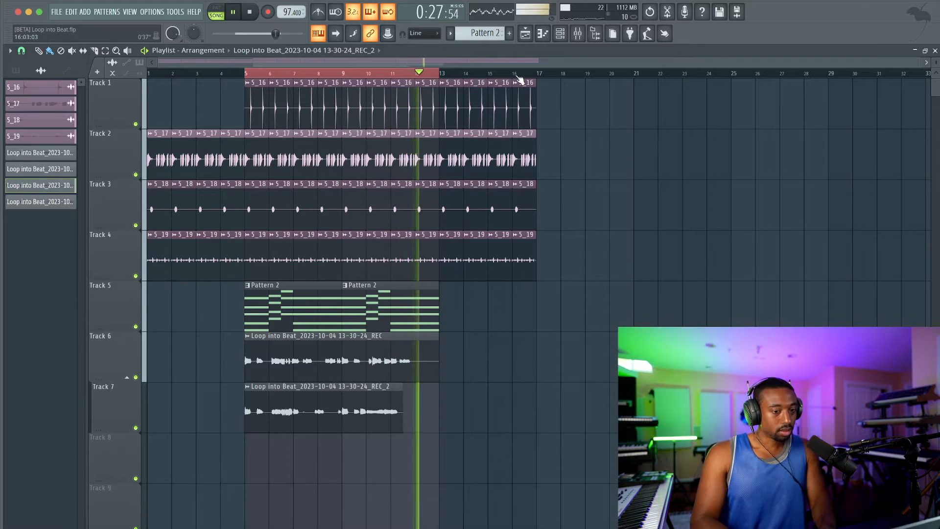
pyautogui.click(560, 34)
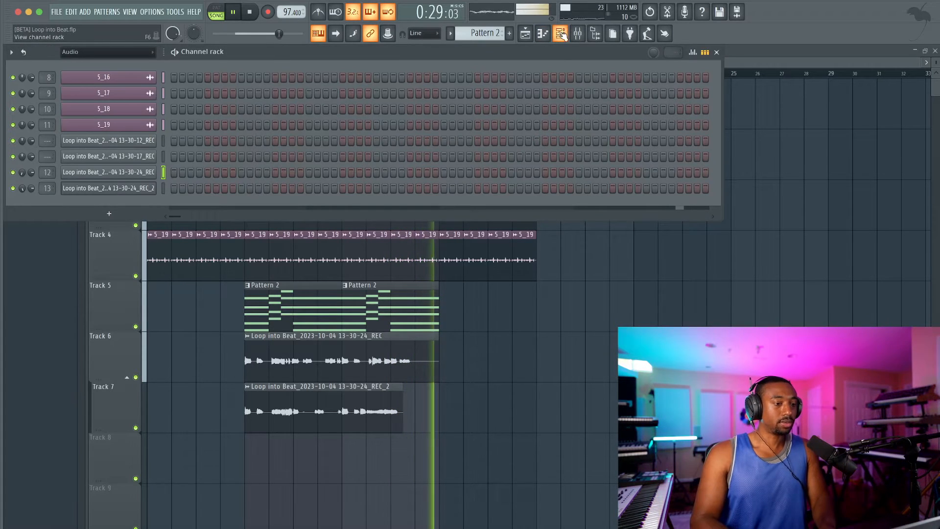
# Record a new audio take from the REC mixer track over the loop region from bar 5 and stop the recording
pyautogui.click(596, 35)
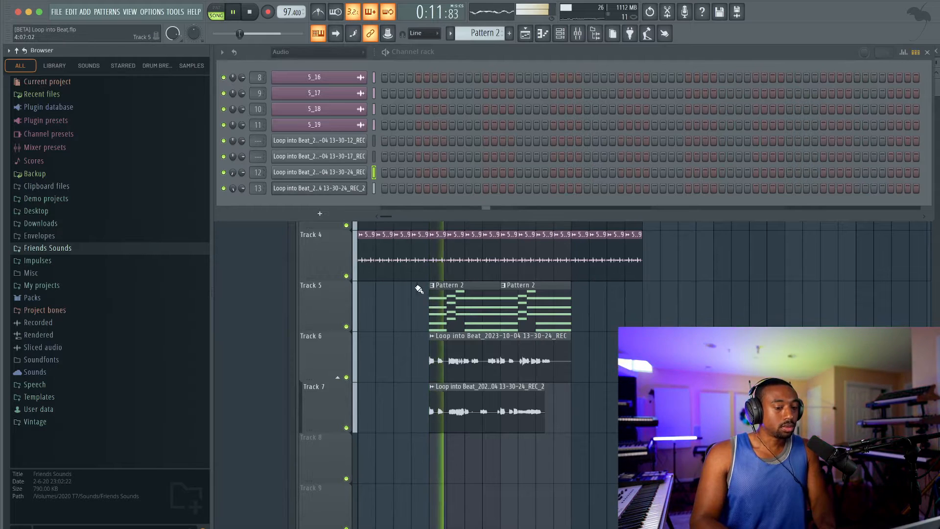
pyautogui.press('F6')
pyautogui.click(561, 34)
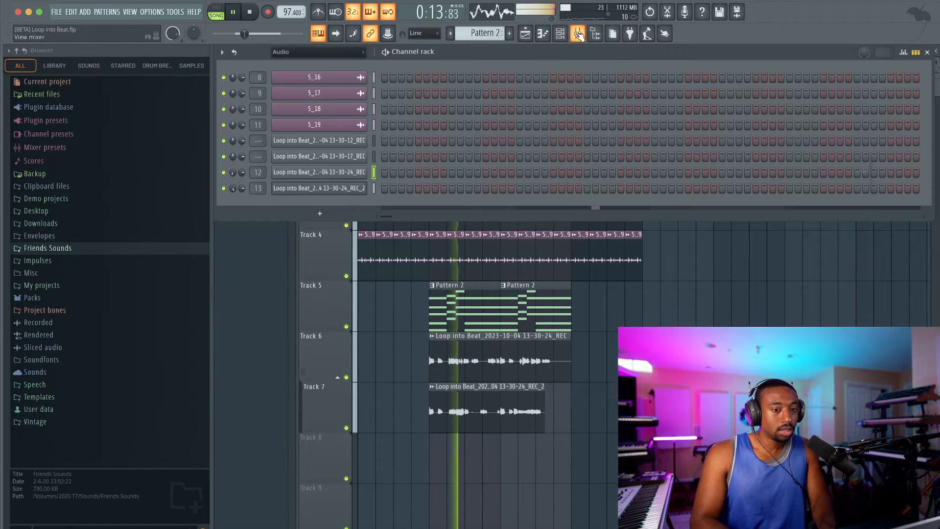
pyautogui.click(578, 35)
pyautogui.click(258, 16)
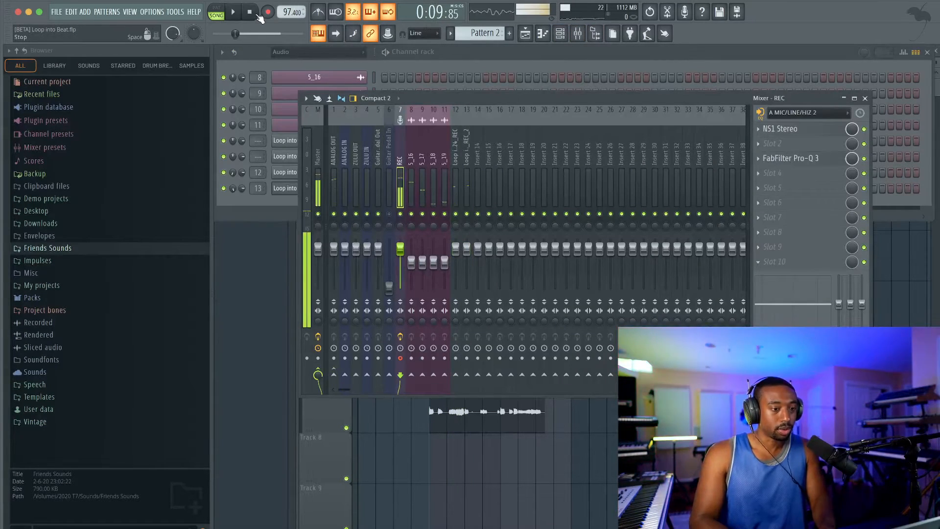
pyautogui.click(270, 13)
pyautogui.click(507, 313)
pyautogui.press('F5')
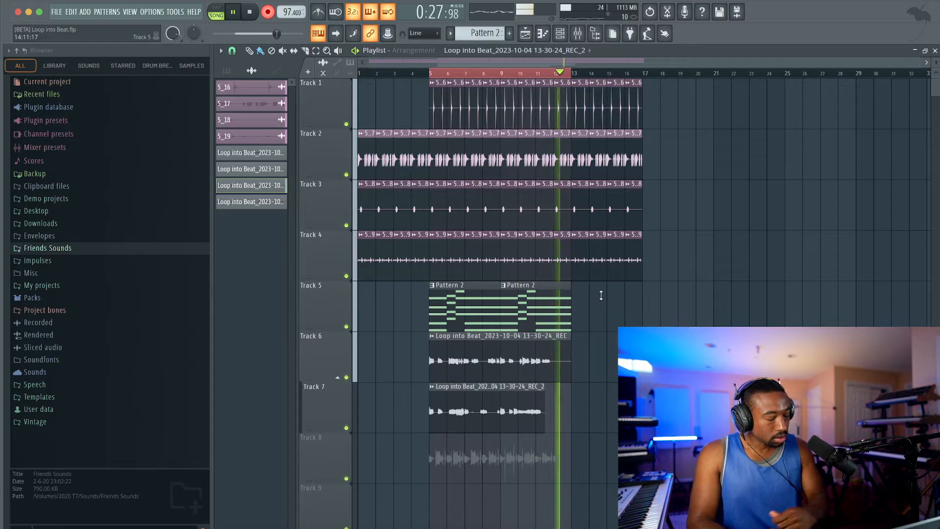
pyautogui.press('space')
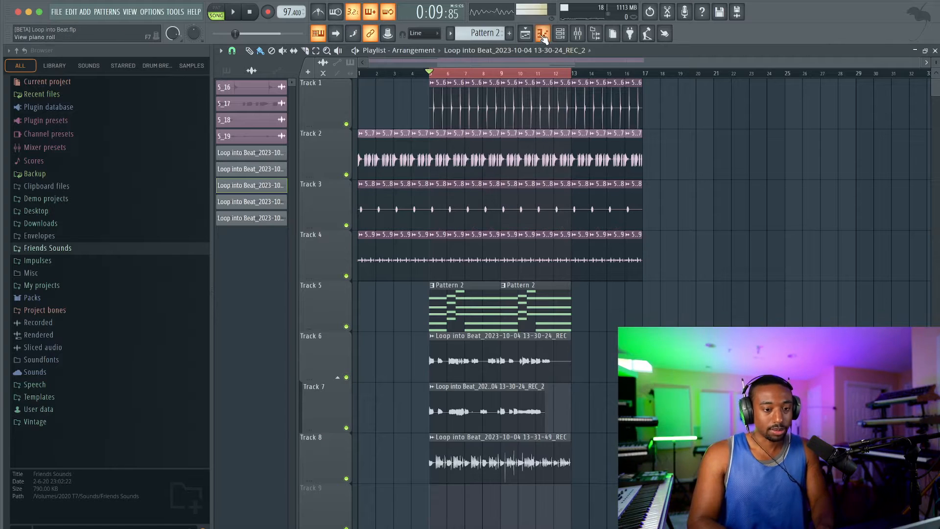
# Route the channel of the newly recorded take to its own mixer track, Insert 14
pyautogui.press('F6')
pyautogui.hotkey('ctrl', 'l')
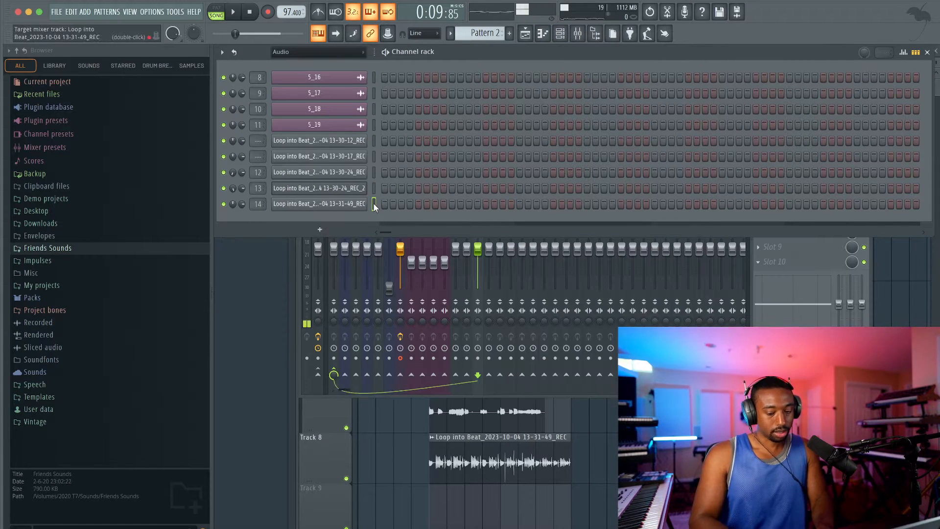
pyautogui.press('F5')
pyautogui.click(562, 33)
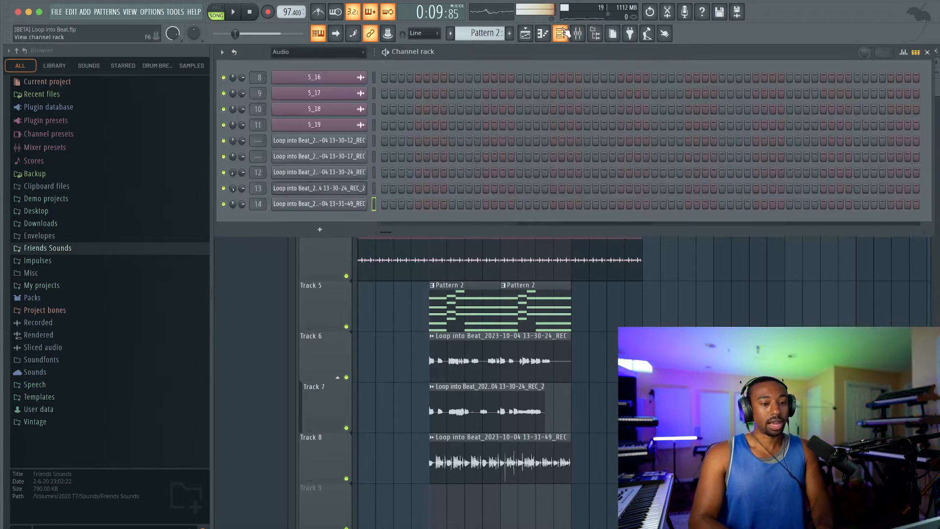
# Look through the Friends Sounds folder in the browser for a suitable sample pack, starting and stopping the loop
pyautogui.press('space')
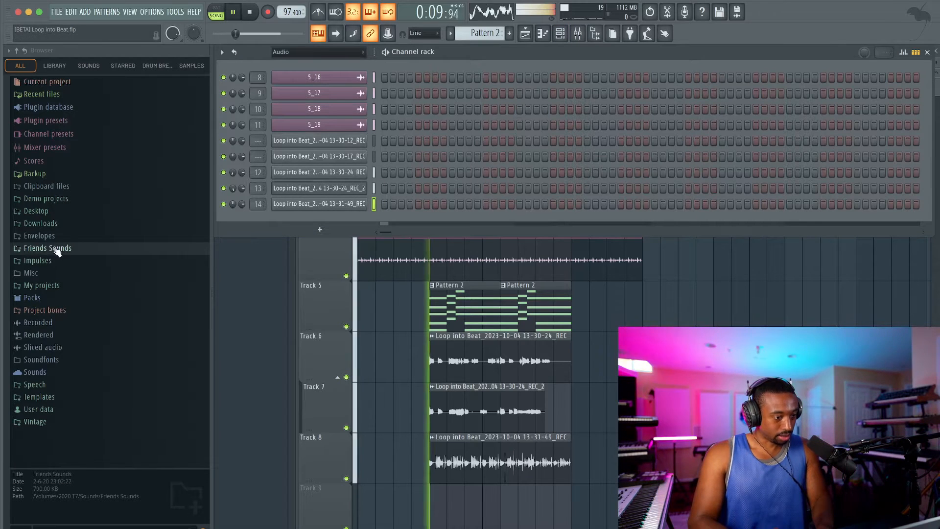
pyautogui.click(55, 247)
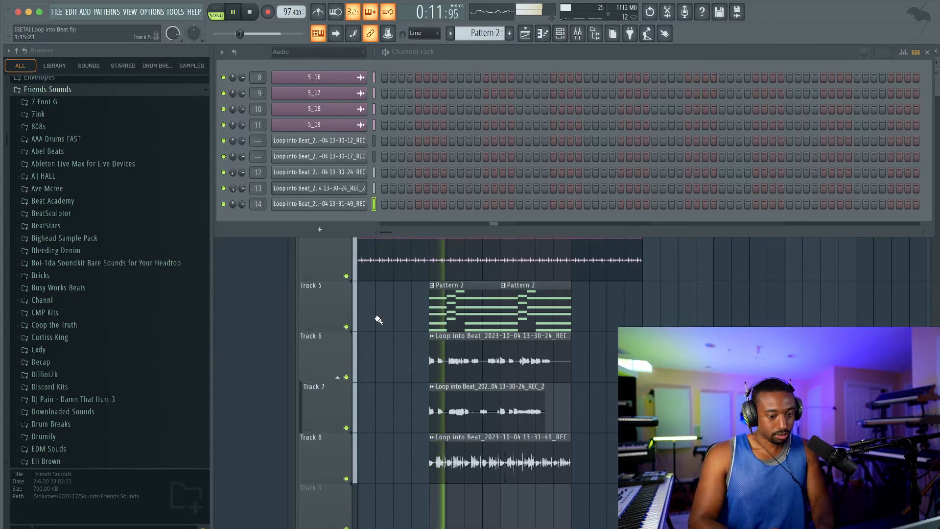
pyautogui.scroll(-15, 117, 306)
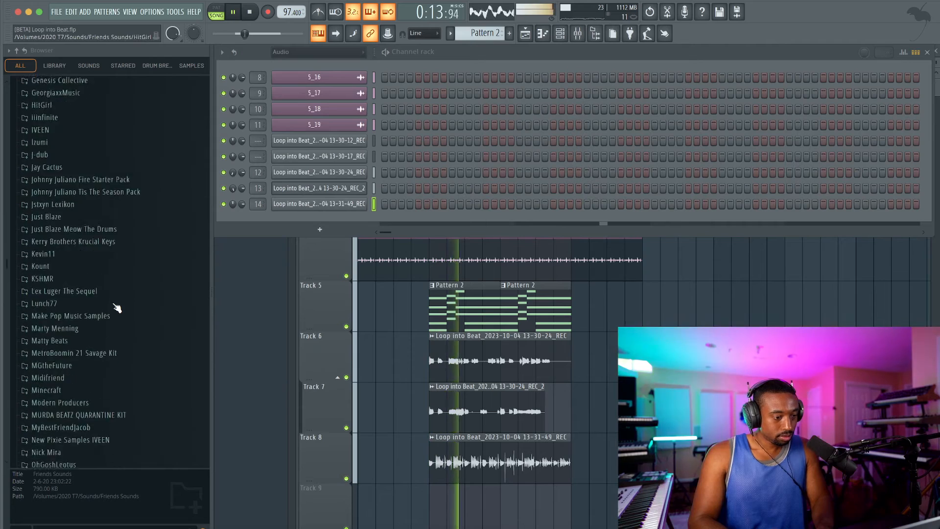
pyautogui.scroll(-9, 117, 308)
pyautogui.press('space')
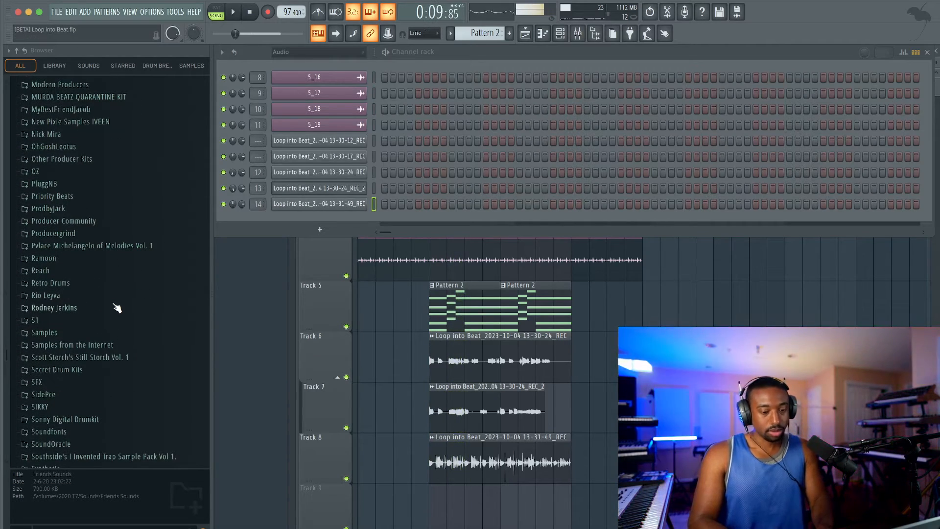
pyautogui.scroll(-8, 101, 296)
pyautogui.press('space')
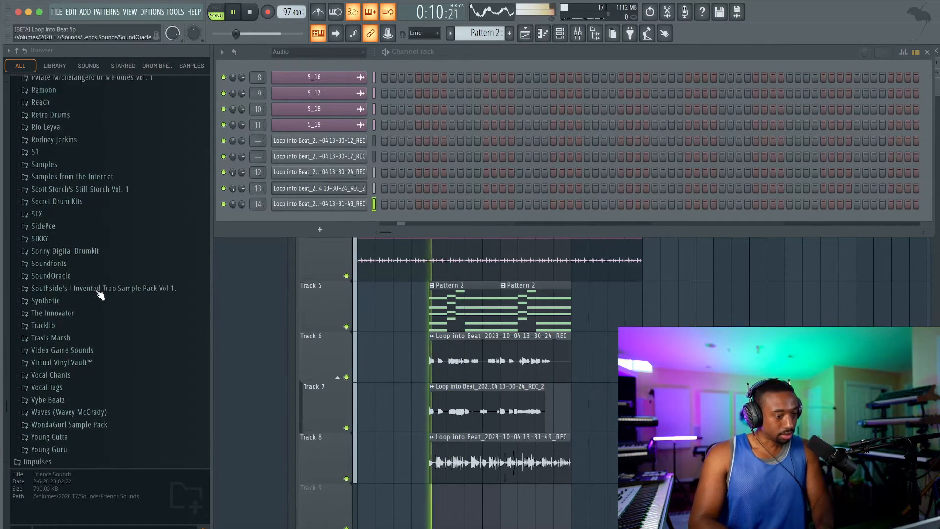
pyautogui.scroll(4, 100, 294)
pyautogui.scroll(10, 88, 245)
pyautogui.press('space')
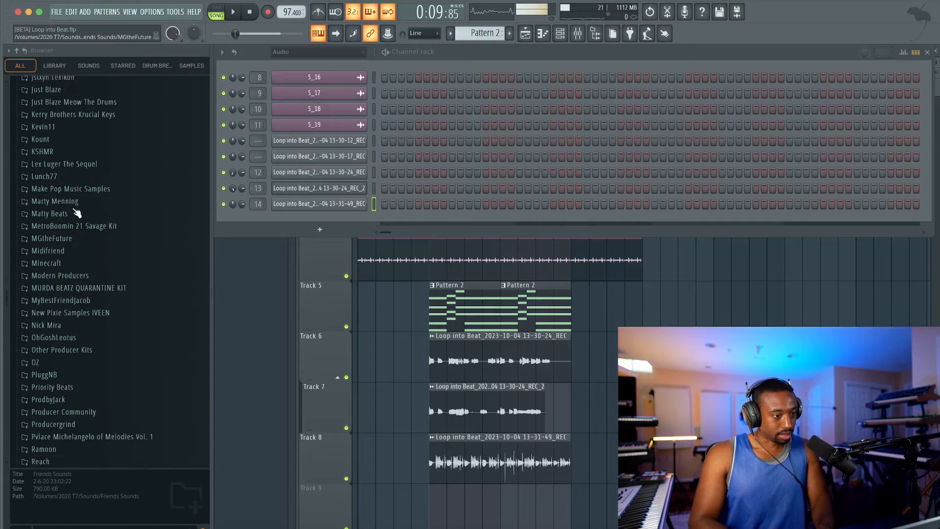
# In the Lunch77 STS FULL PACK, open the Percs folder of The Lunch77 Neptunes (Pharrell & Chad Hugo) Drumkit
pyautogui.click(71, 189)
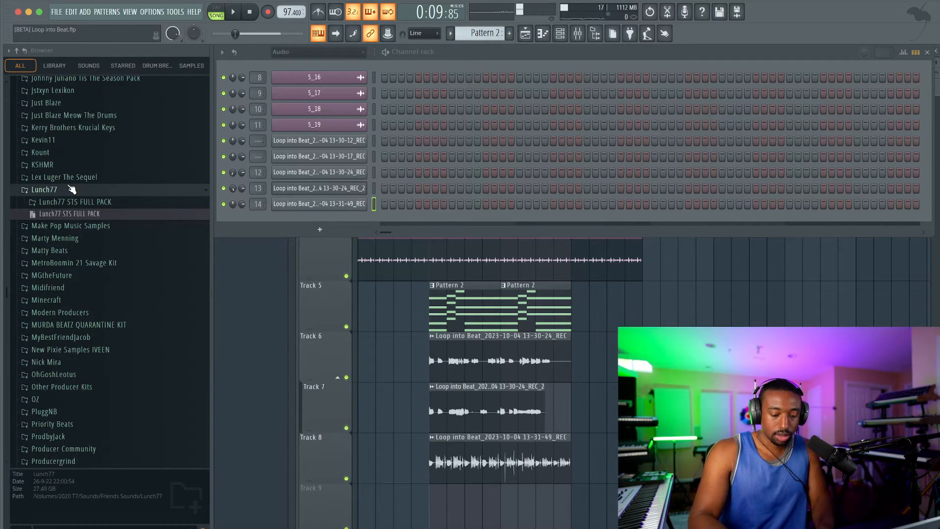
pyautogui.press('F2')
pyautogui.click(74, 202)
pyautogui.scroll(-10, 86, 242)
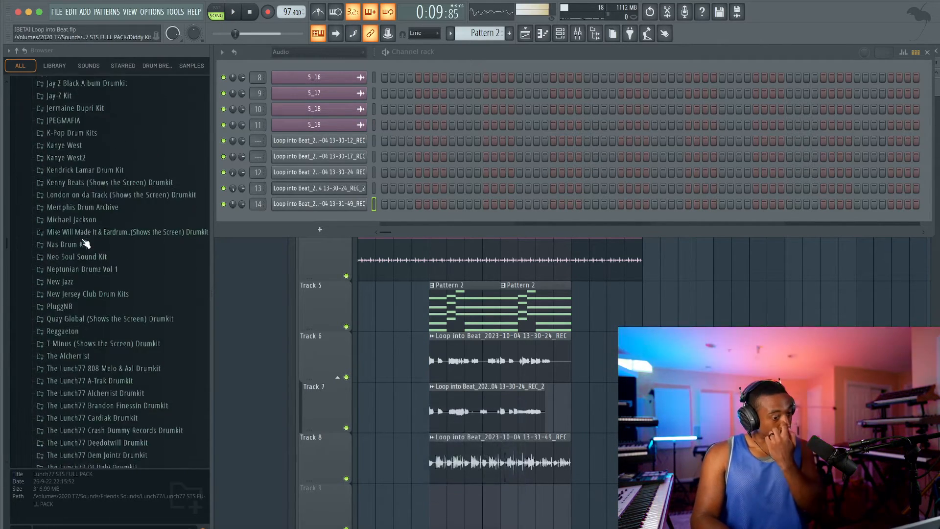
pyautogui.scroll(-2, 86, 243)
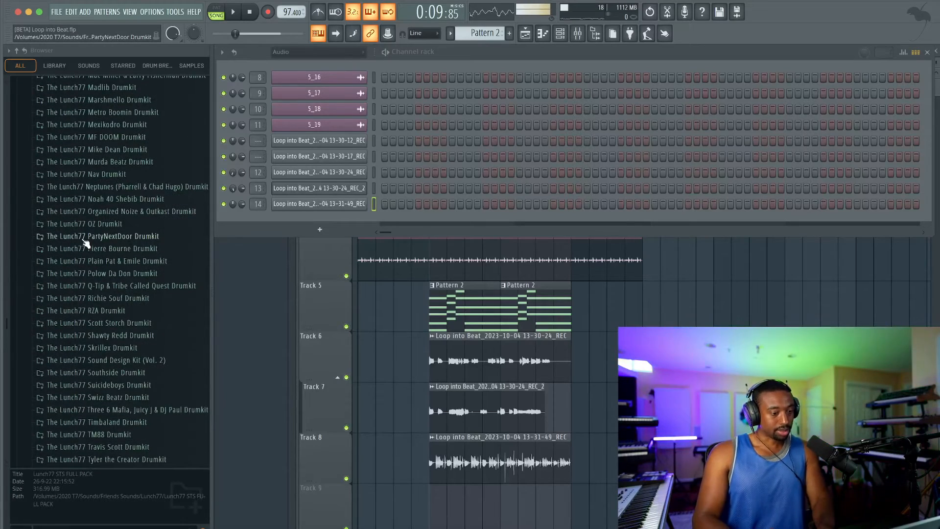
pyautogui.scroll(-4, 85, 243)
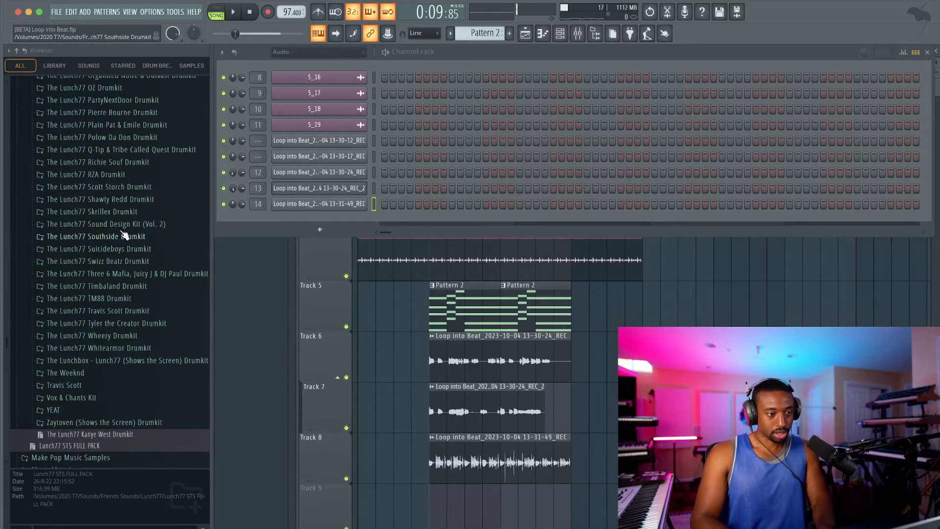
pyautogui.scroll(2, 124, 223)
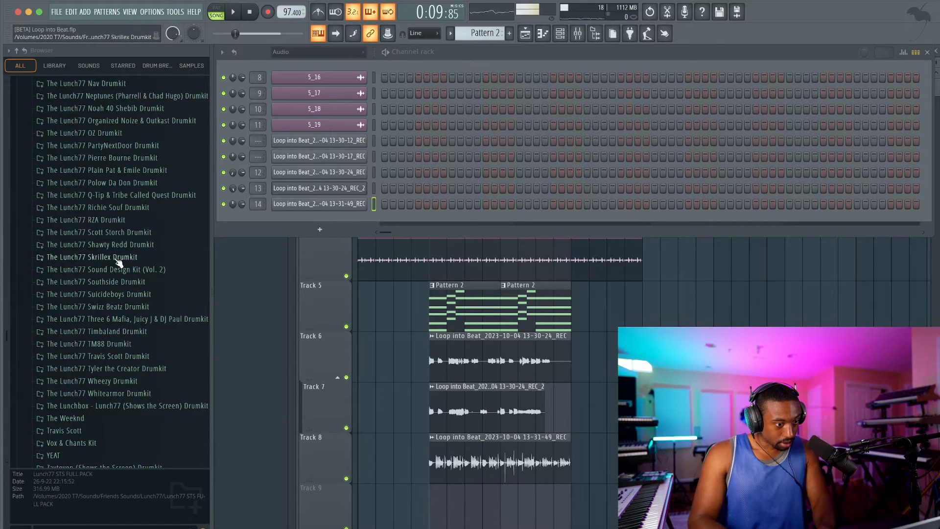
pyautogui.scroll(4, 119, 252)
pyautogui.click(120, 233)
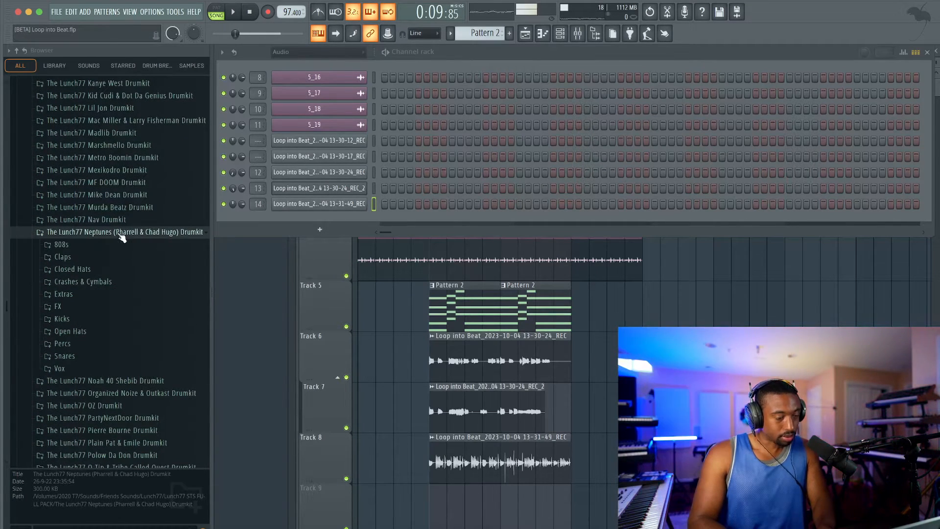
pyautogui.click(85, 344)
# Audition percussion samples against the playing loop, from the 80STOM sounds to BROOMHAN, and replay Brain Clav
pyautogui.press('space')
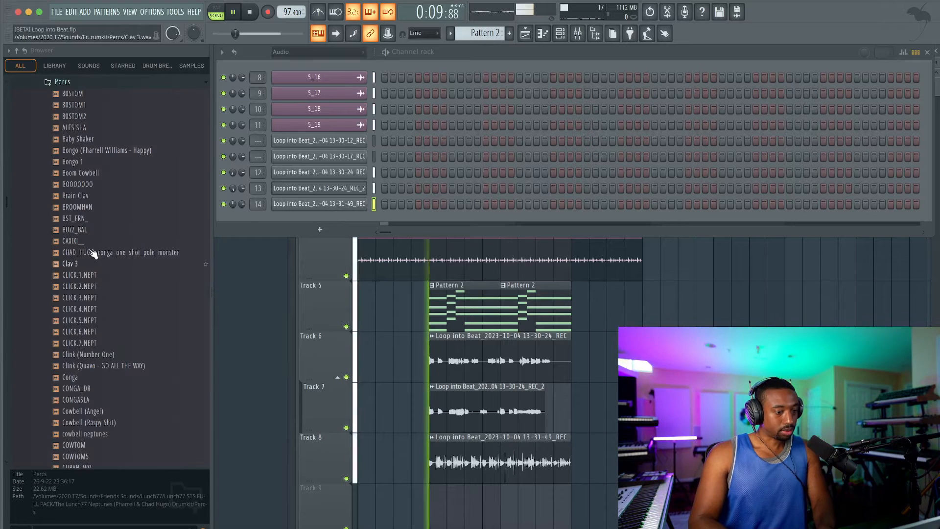
pyautogui.click(91, 96)
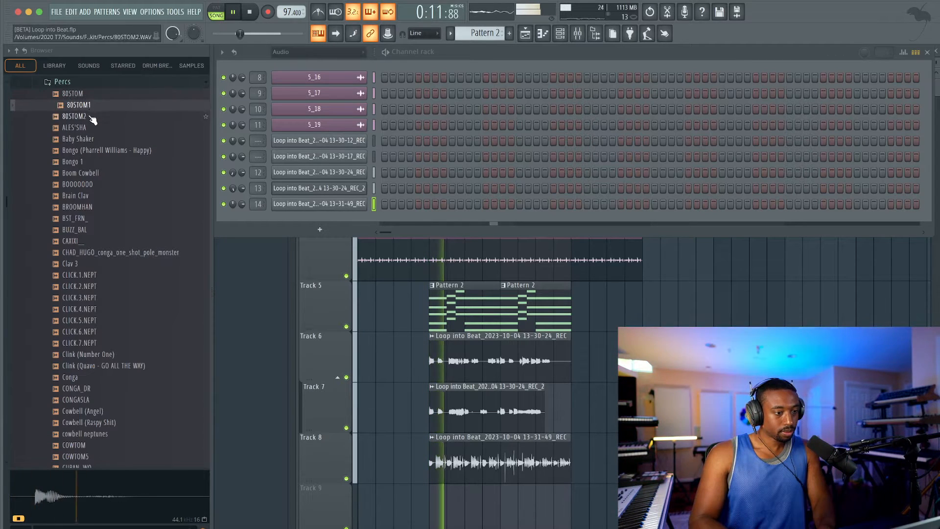
pyautogui.click(93, 141)
pyautogui.click(92, 152)
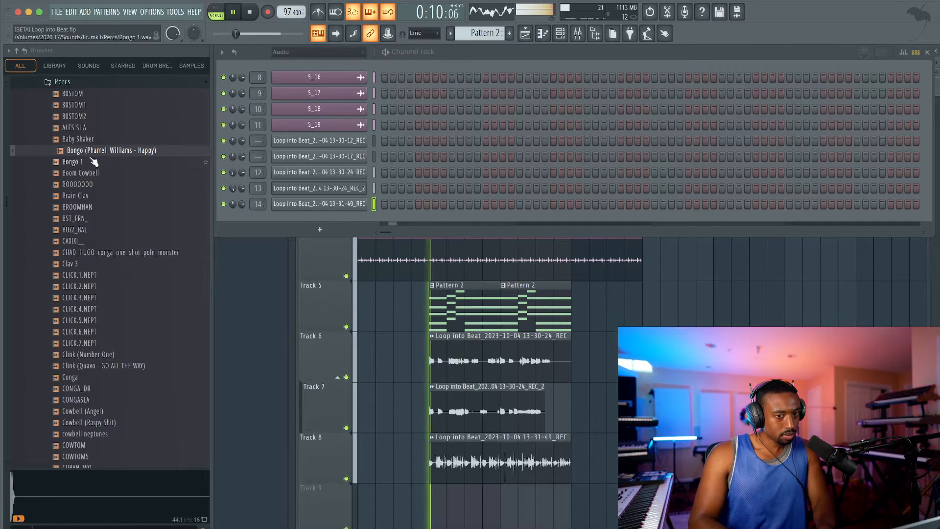
pyautogui.click(93, 163)
pyautogui.click(94, 175)
pyautogui.click(93, 185)
pyautogui.click(93, 196)
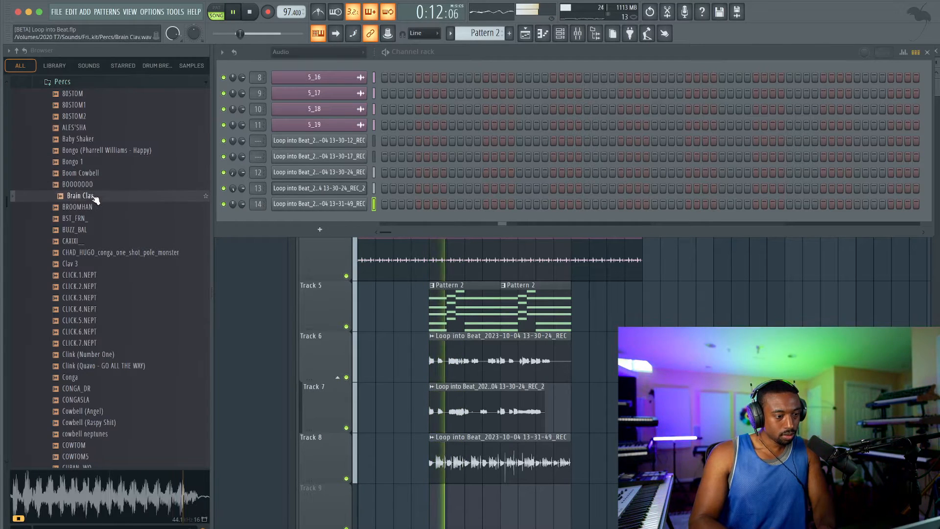
pyautogui.click(95, 208)
pyautogui.click(94, 196)
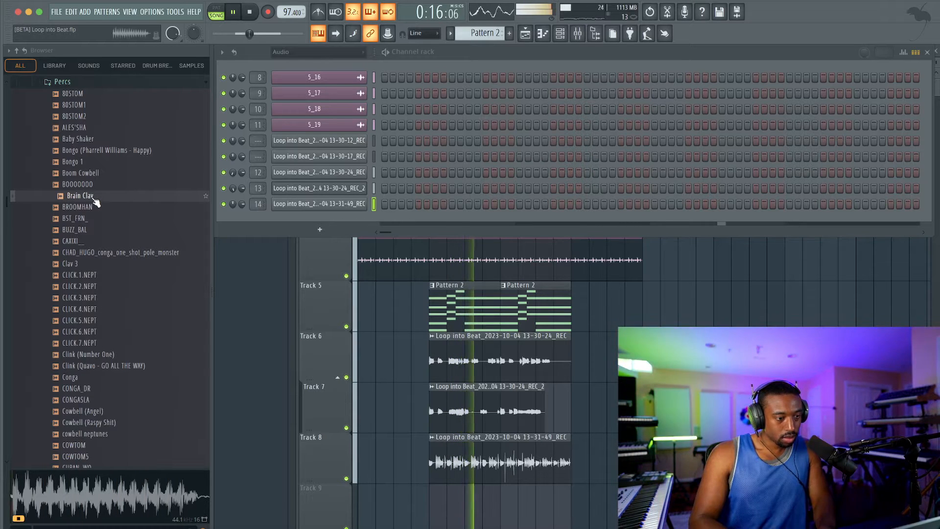
# Stop playback and load the Brain Clav sample into a new Sampler channel
pyautogui.press('space')
pyautogui.rightClick(89, 196)
pyautogui.click(114, 216)
# Audition the Percs samples from BROOMHAN to CLICK.6.NEPT one after another against the playing loop
pyautogui.click(94, 206)
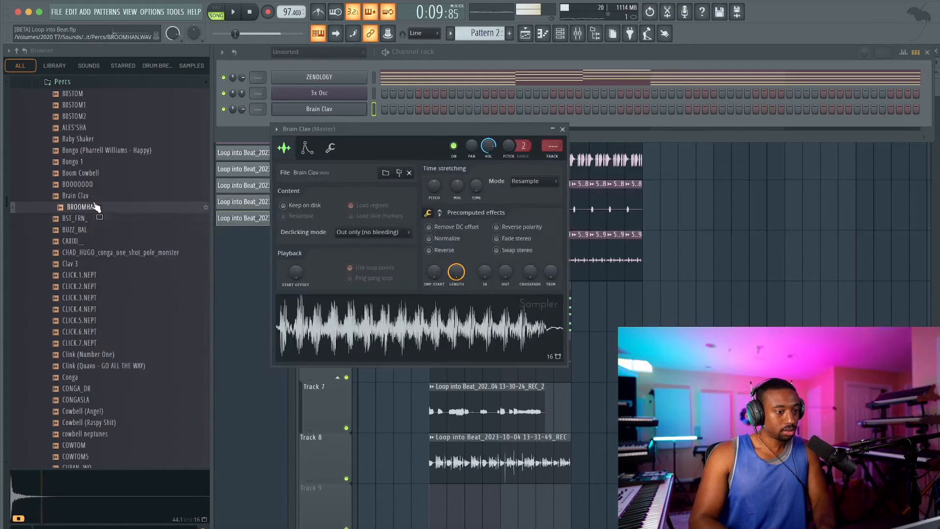
pyautogui.press('space')
pyautogui.click(97, 218)
pyautogui.click(97, 230)
pyautogui.click(97, 241)
pyautogui.click(97, 252)
pyautogui.click(97, 264)
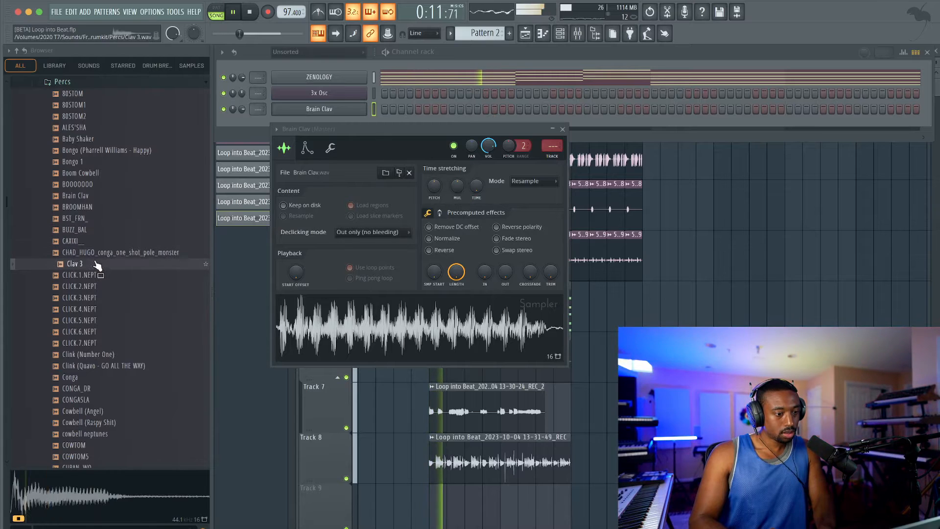
pyautogui.click(97, 275)
pyautogui.click(97, 286)
pyautogui.click(97, 298)
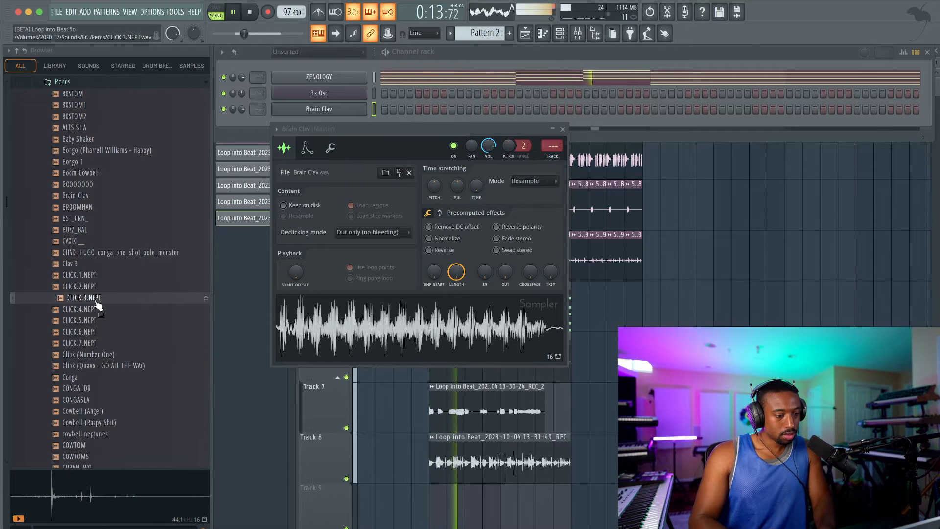
pyautogui.click(97, 309)
pyautogui.click(96, 320)
pyautogui.click(95, 332)
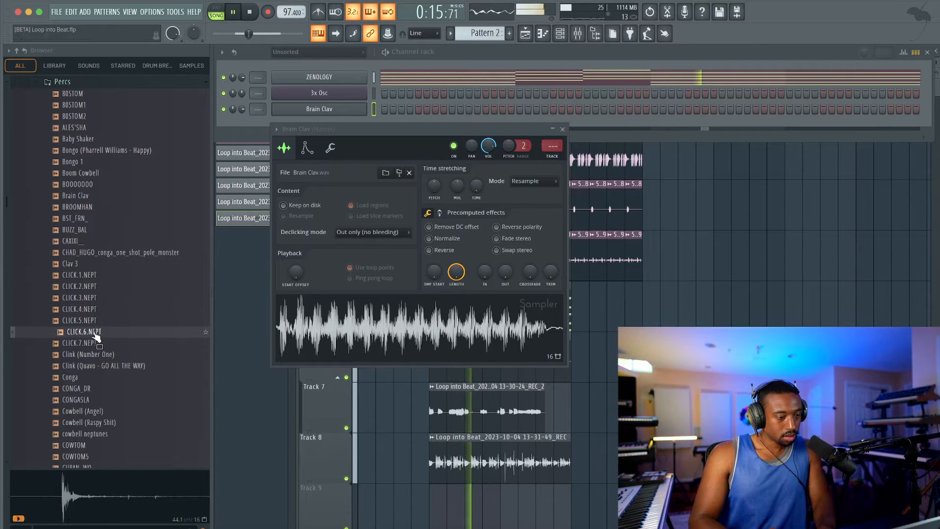
# Replay CLICK.4.NEPT and CLICK.5.NEPT, load CLICK.5.NEPT into a new Sampler channel and stop playback
pyautogui.click(94, 311)
pyautogui.click(95, 320)
pyautogui.rightClick(97, 320)
pyautogui.click(115, 323)
pyautogui.press('space')
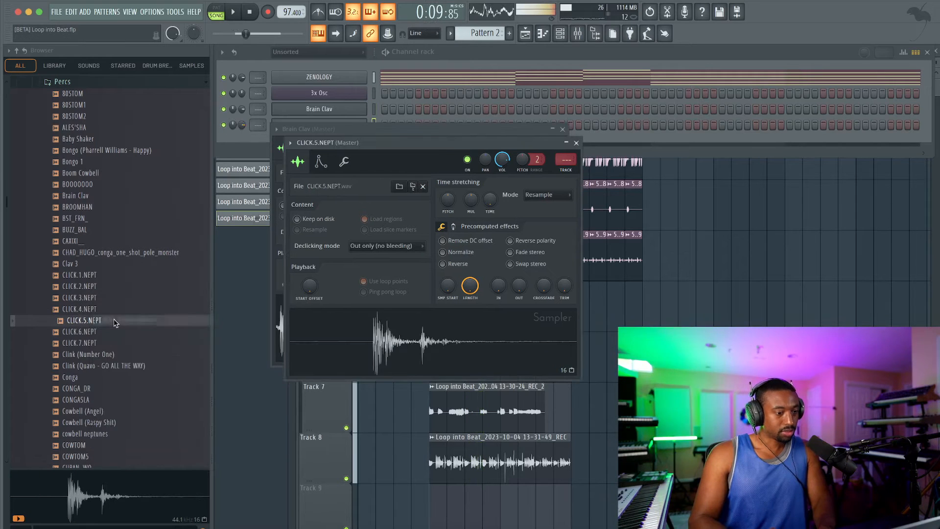
# Audition the two Clink samples and load Clink (Quavo - GO ALL THE WAY) into a new Sampler channel
pyautogui.click(102, 354)
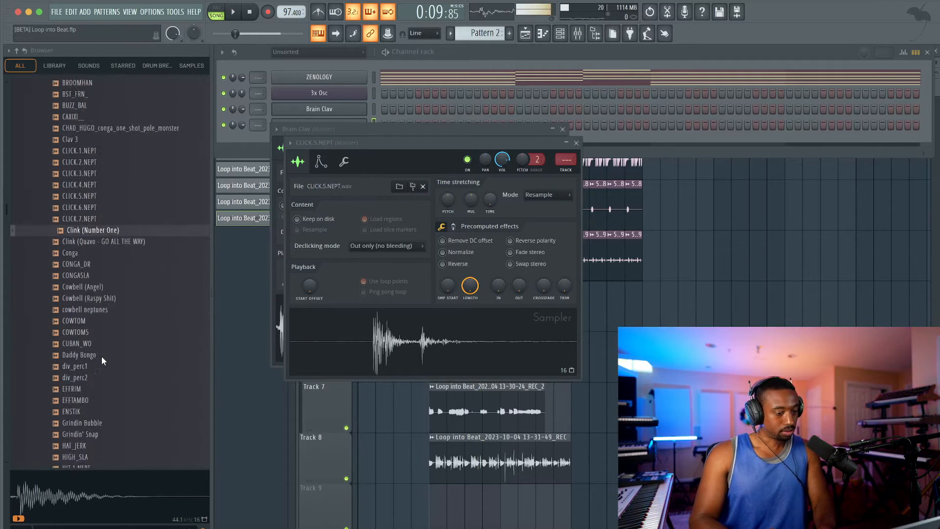
pyautogui.scroll(-4, 101, 356)
pyautogui.click(99, 232)
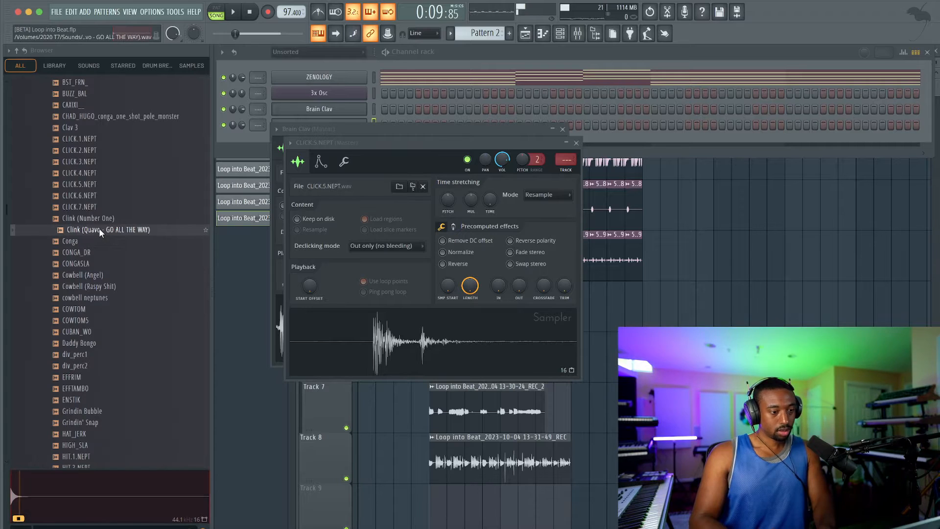
pyautogui.rightClick(99, 231)
pyautogui.click(118, 245)
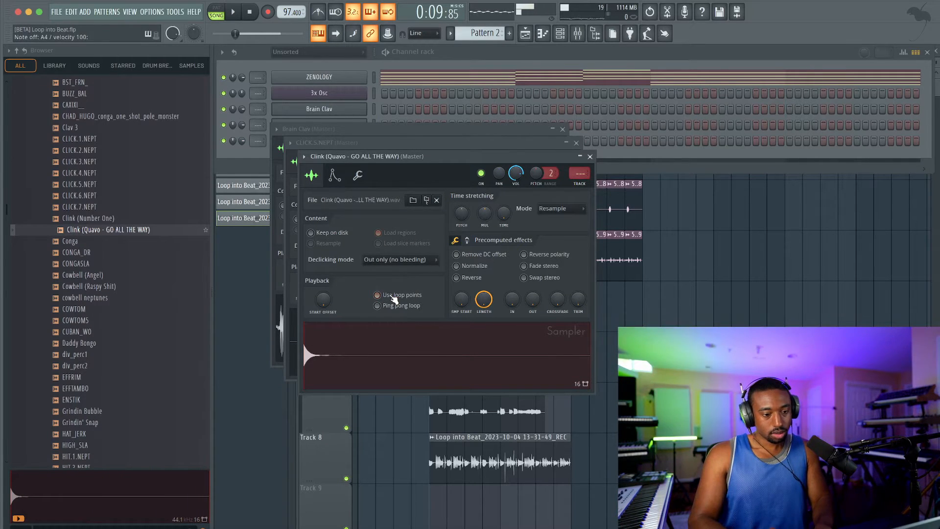
# Try the Clink (Quavo - GO ALL THE WAY) channel with Use loop points switched on and off
pyautogui.click(591, 157)
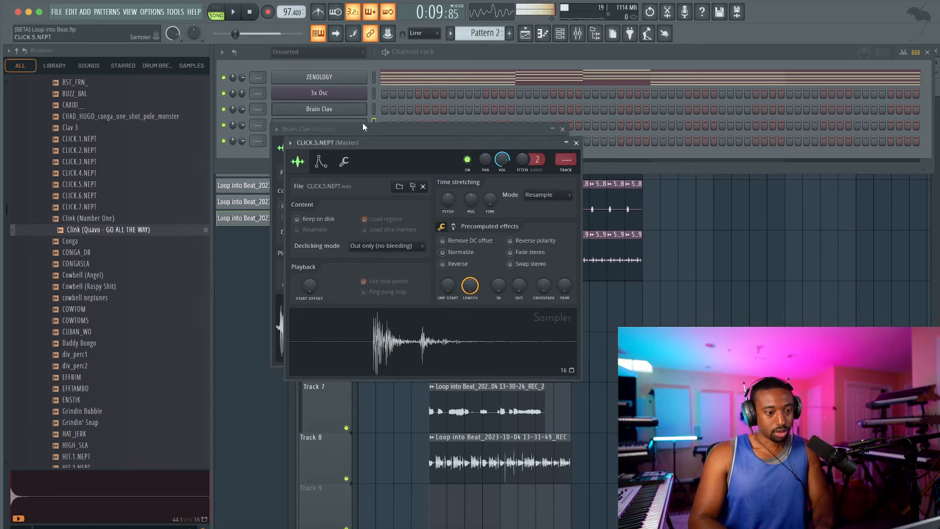
pyautogui.click(318, 141)
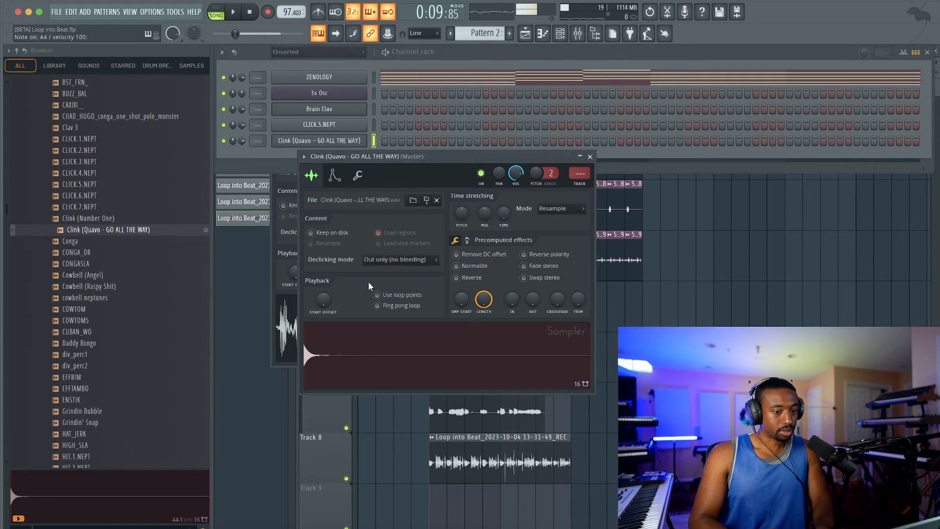
pyautogui.click(409, 296)
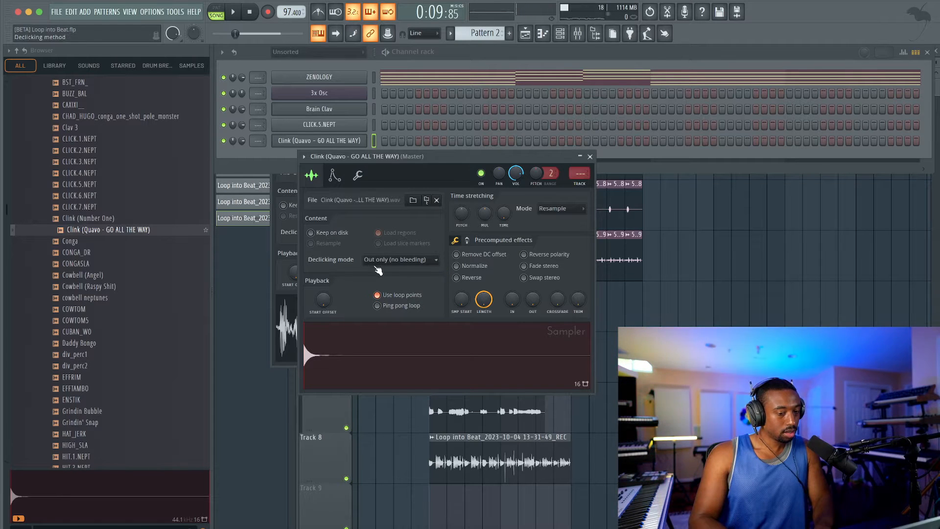
pyautogui.click(382, 295)
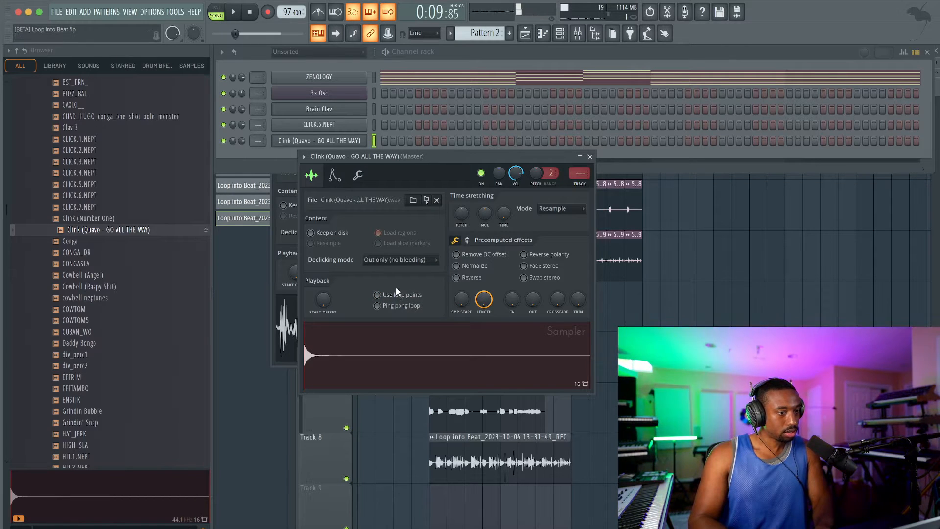
pyautogui.click(396, 293)
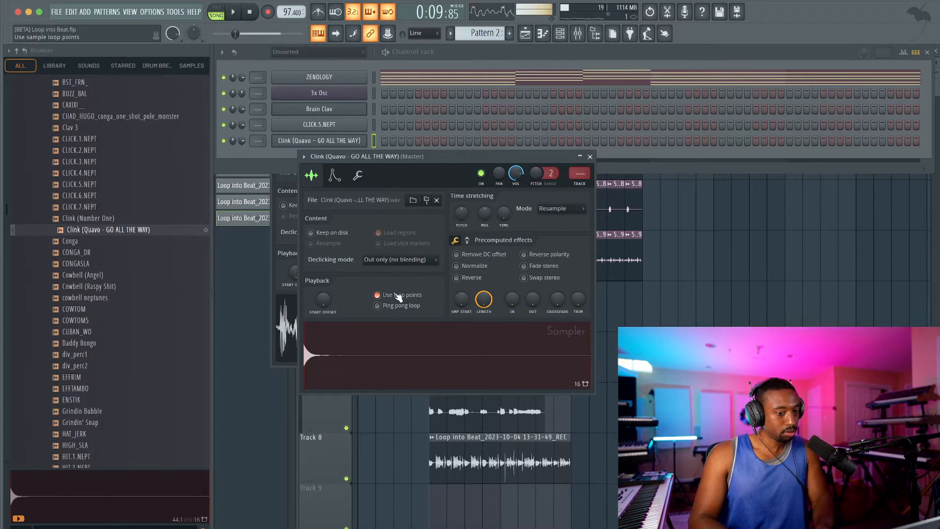
pyautogui.click(590, 156)
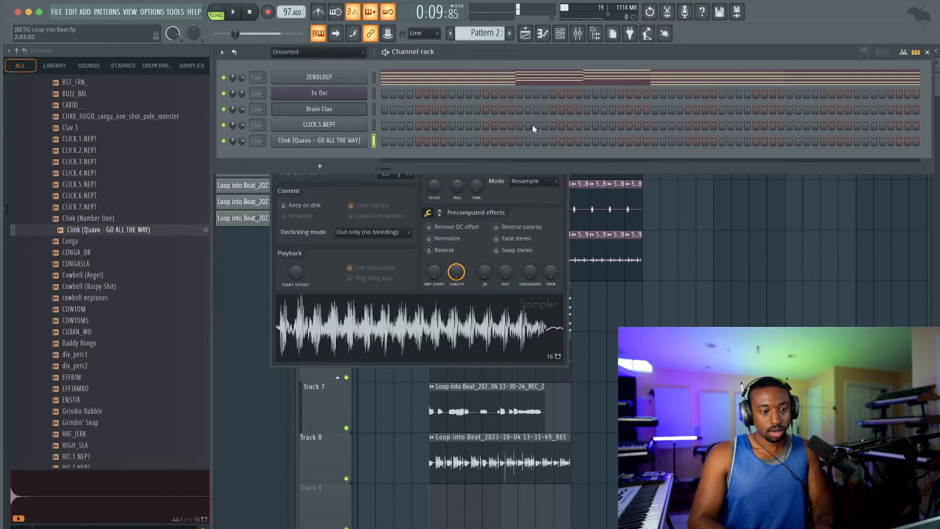
pyautogui.click(364, 143)
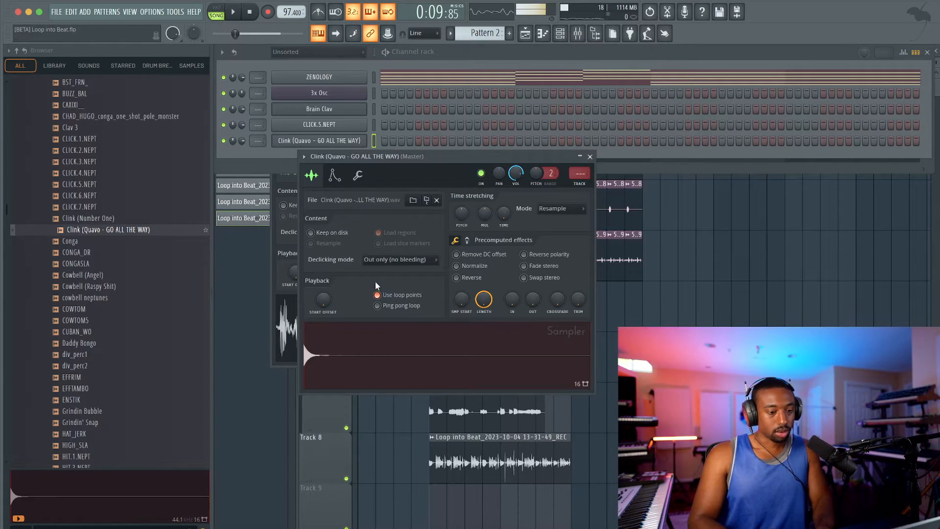
# Turn down the release and sustain of the Clink channel's volume envelope and set its decay time to 0%
pyautogui.click(343, 178)
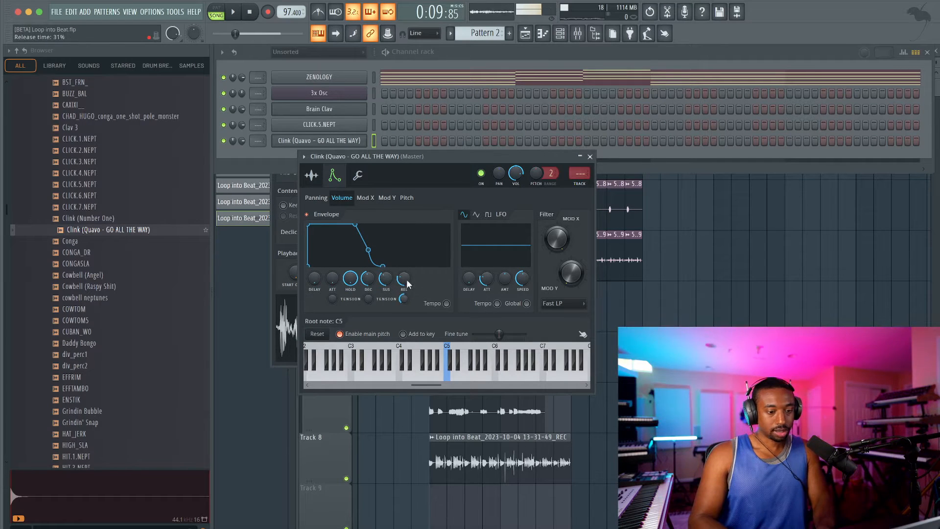
pyautogui.moveTo(405, 279); pyautogui.dragTo(387, 314)
pyautogui.moveTo(368, 277); pyautogui.dragTo(368, 313)
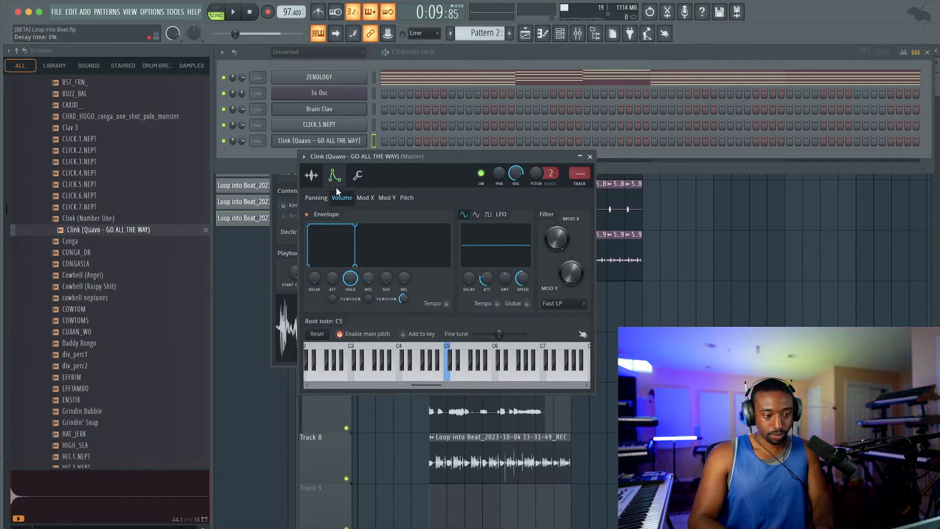
pyautogui.click(312, 176)
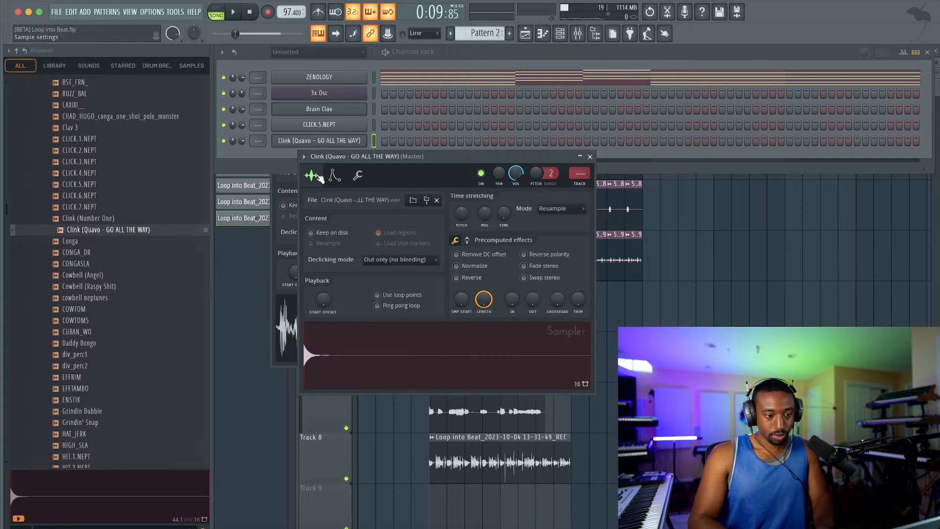
# Route the Clink channel to mixer track 15 and create a new pattern under its default name
pyautogui.click(590, 157)
pyautogui.hotkey('ctrl', 'l')
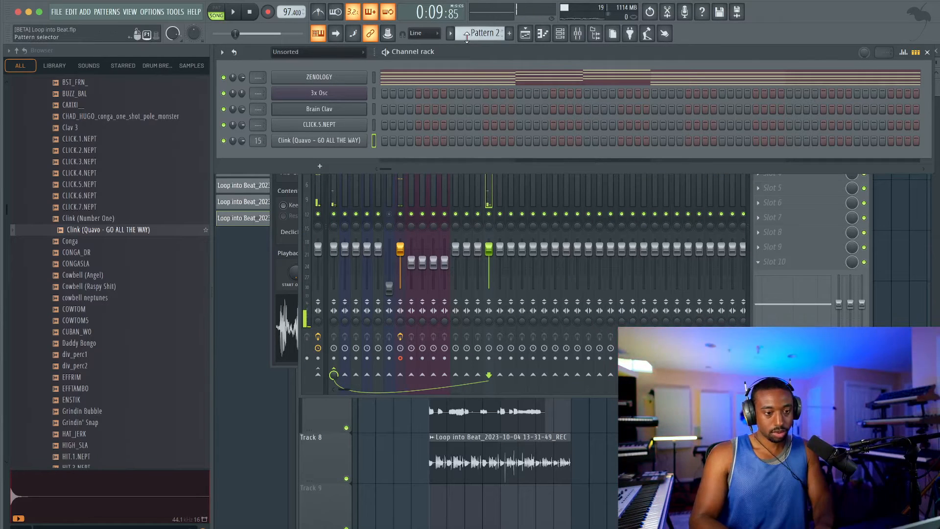
pyautogui.click(485, 30)
pyautogui.click(485, 35)
pyautogui.click(541, 38)
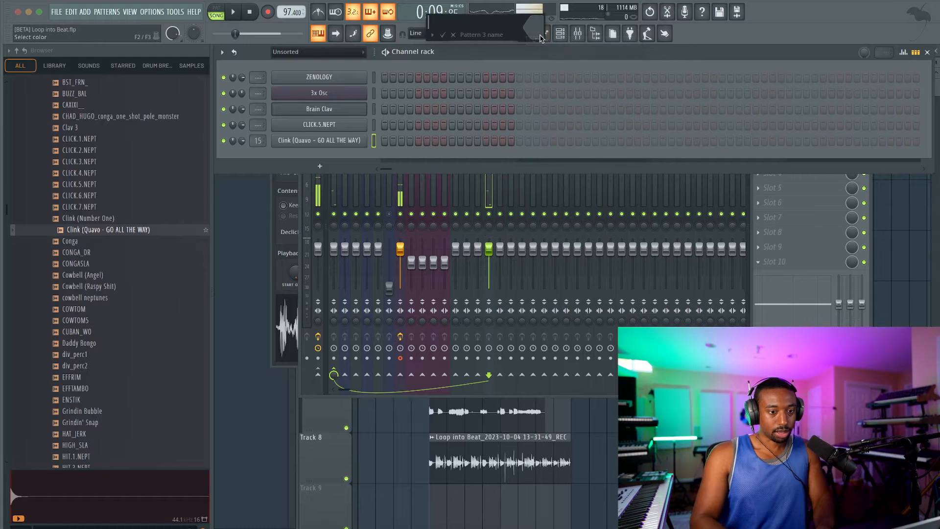
# Record a live Clink percussion part into the new pattern over the looped bars 5 to 13
pyautogui.click(268, 11)
pyautogui.click(473, 328)
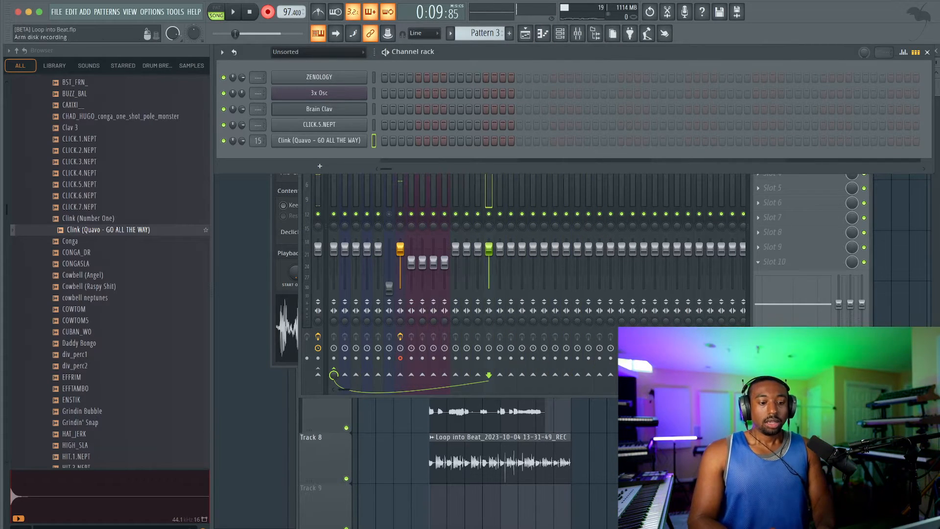
pyautogui.press('space')
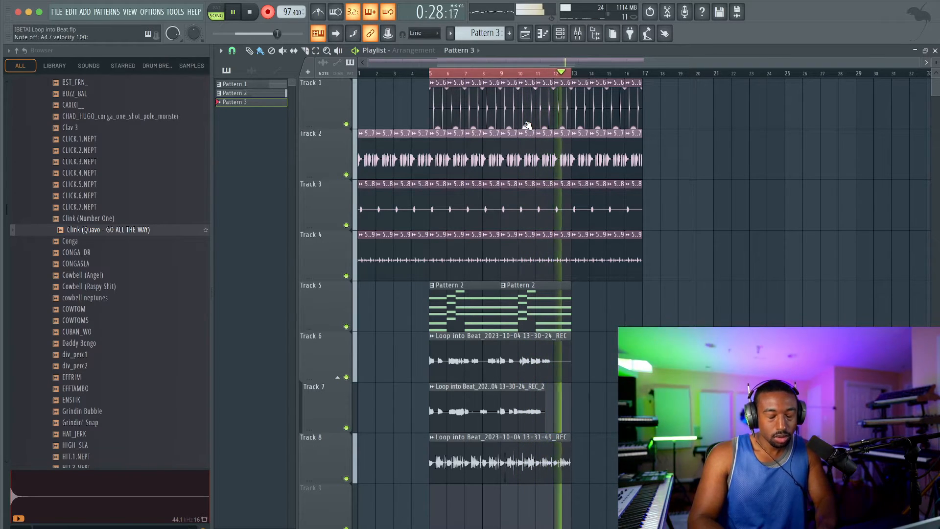
pyautogui.press('space')
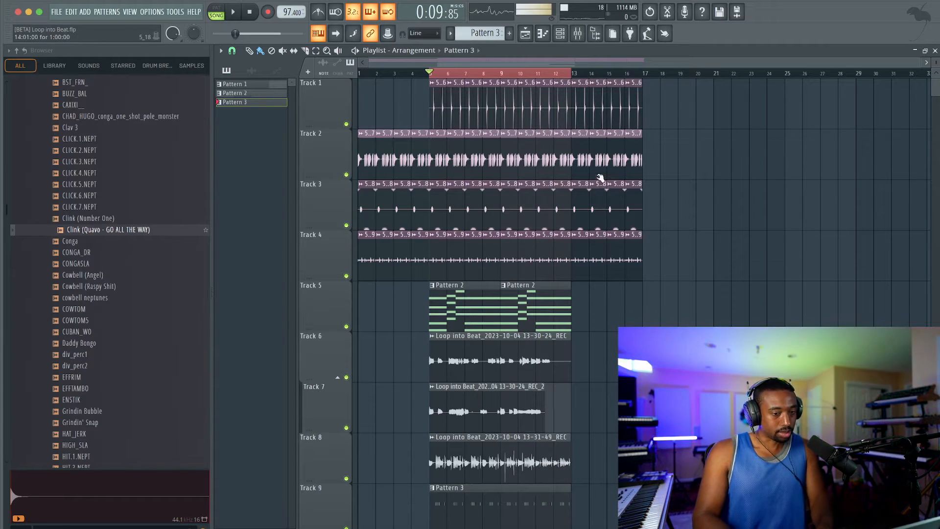
# Play back the start of the recorded percussion pattern on Track 9, then stop
pyautogui.scroll(-4, 601, 177)
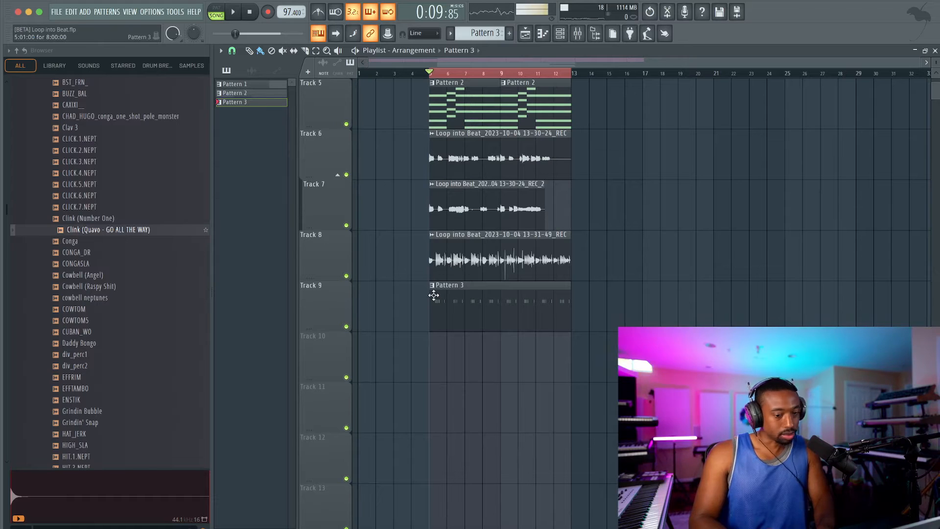
pyautogui.press('space')
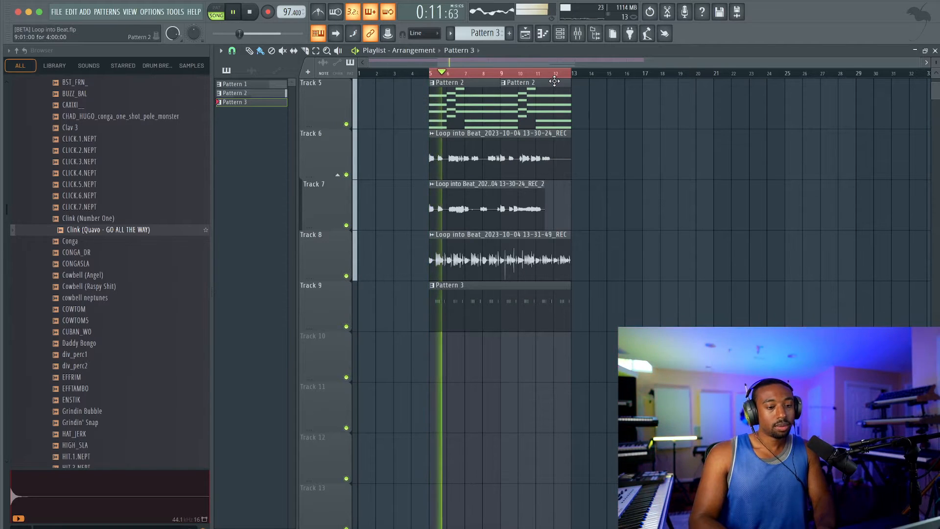
pyautogui.press('space')
# Audition samples in the drum kit's 808s folder and load 808 (2 Chainz - Momma I Hit A Lick) into a new Sampler channel
pyautogui.scroll(8, 55, 220)
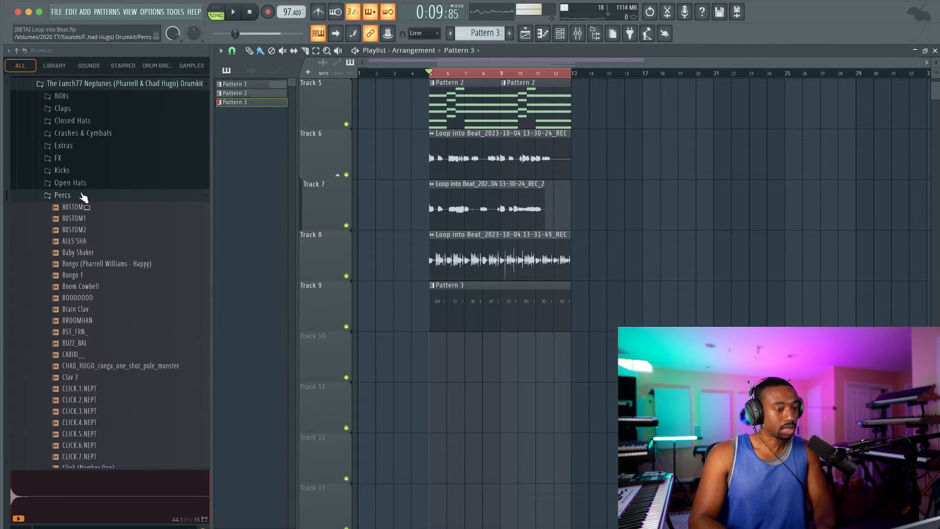
pyautogui.click(80, 210)
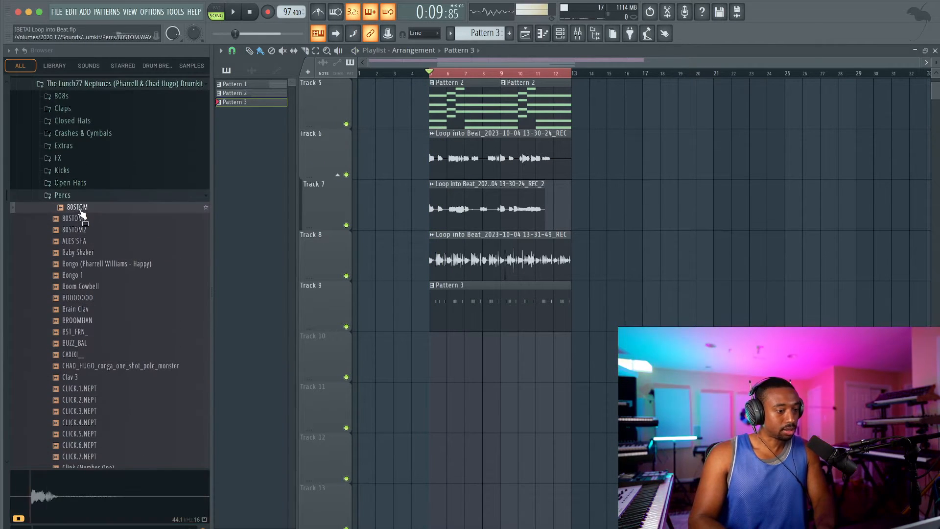
pyautogui.click(60, 97)
pyautogui.click(87, 95)
pyautogui.click(90, 106)
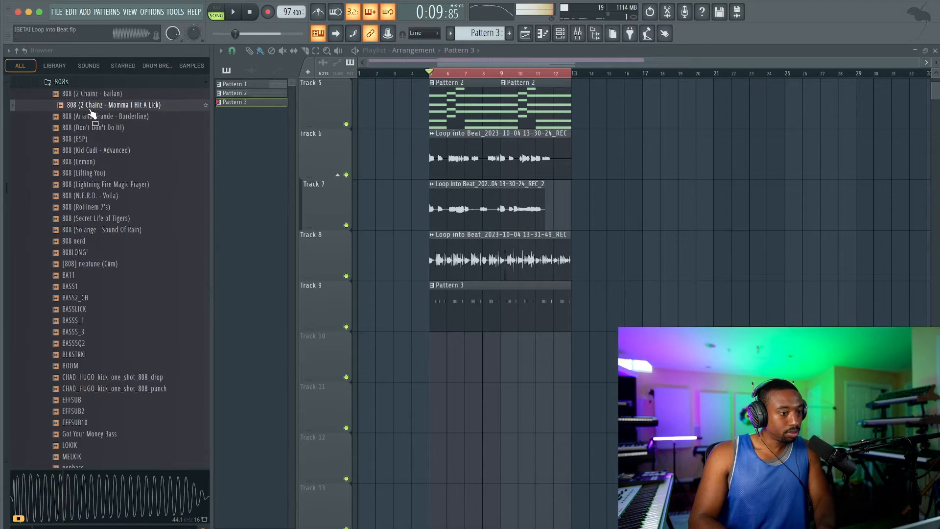
pyautogui.rightClick(88, 104)
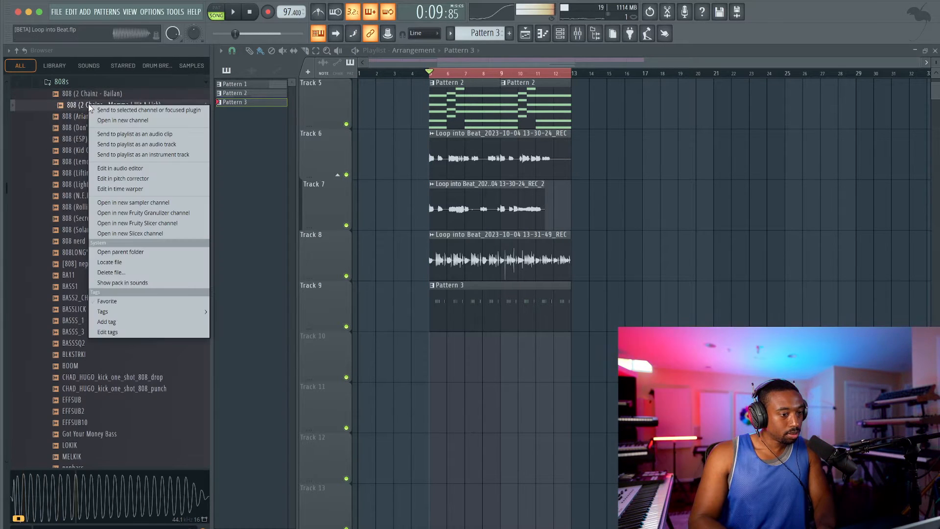
pyautogui.click(111, 119)
pyautogui.press('n')
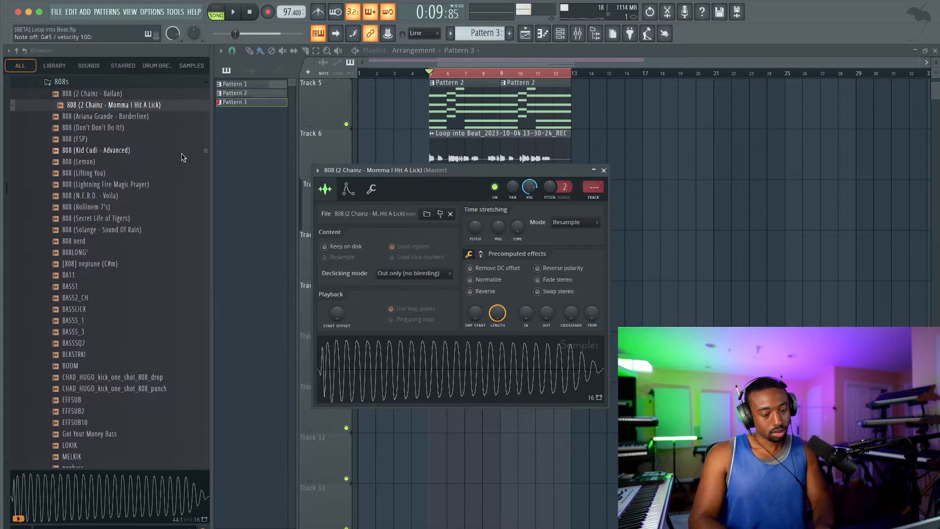
pyautogui.click(604, 171)
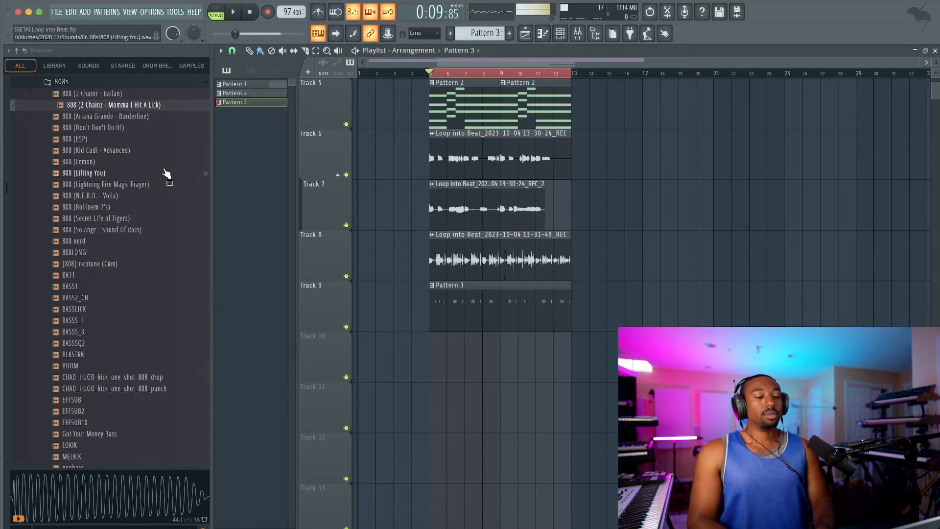
# Replay the loaded 808 sample and briefly play the loop to compare the two
pyautogui.click(136, 105)
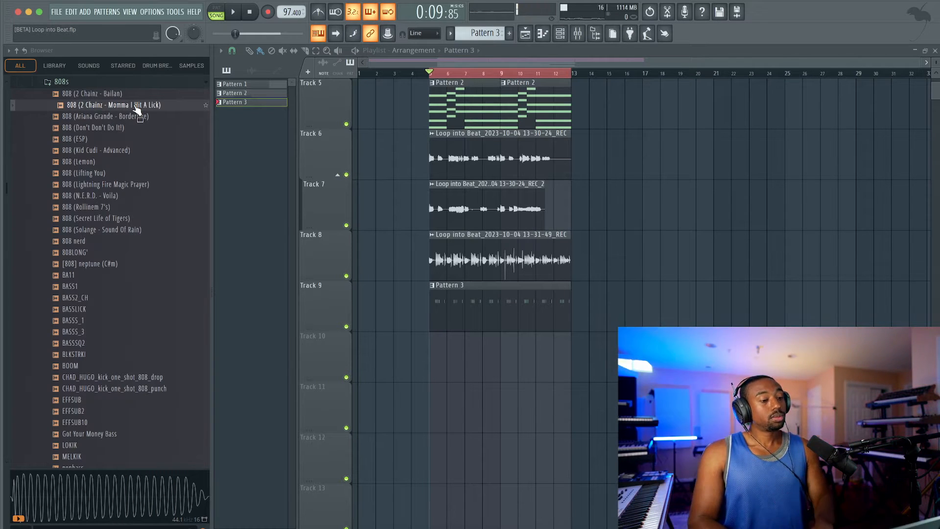
pyautogui.press('space')
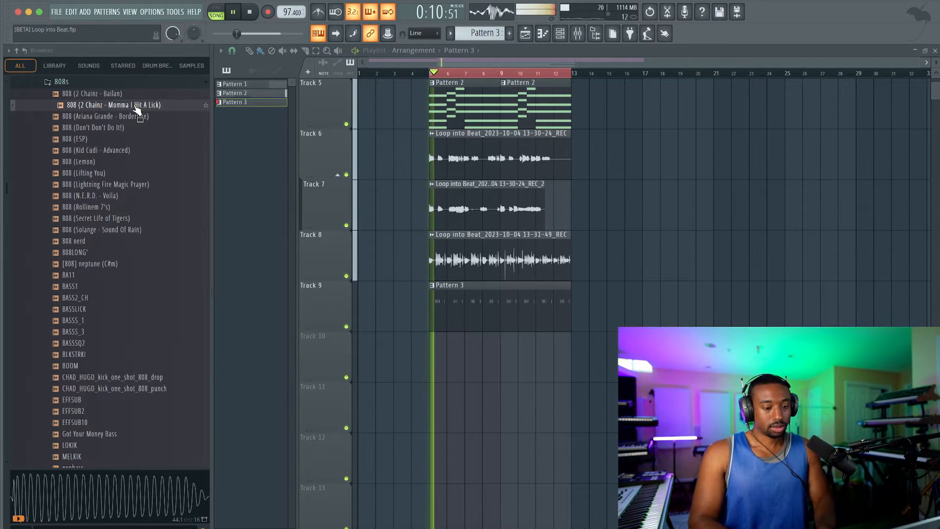
pyautogui.press('space')
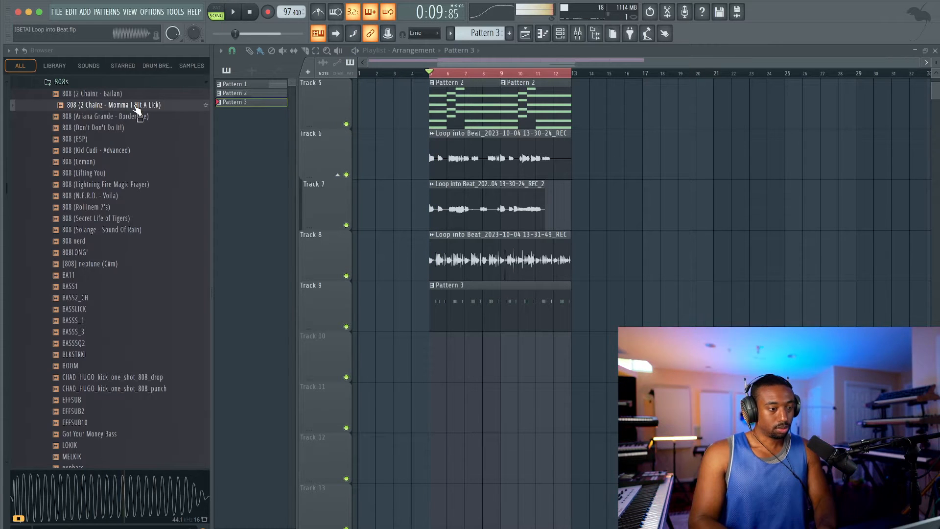
pyautogui.press('t')
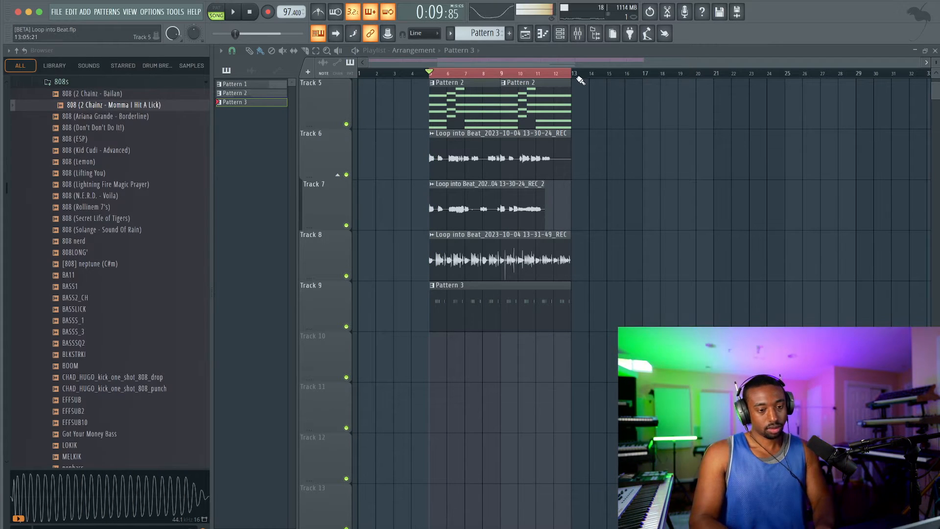
# Create a new Pattern 4 and route the 808 (2 Chainz - Momma I Hit A Lick) channel to mixer track 16
pyautogui.click(562, 35)
pyautogui.scroll(-1, 489, 36)
pyautogui.press('6')
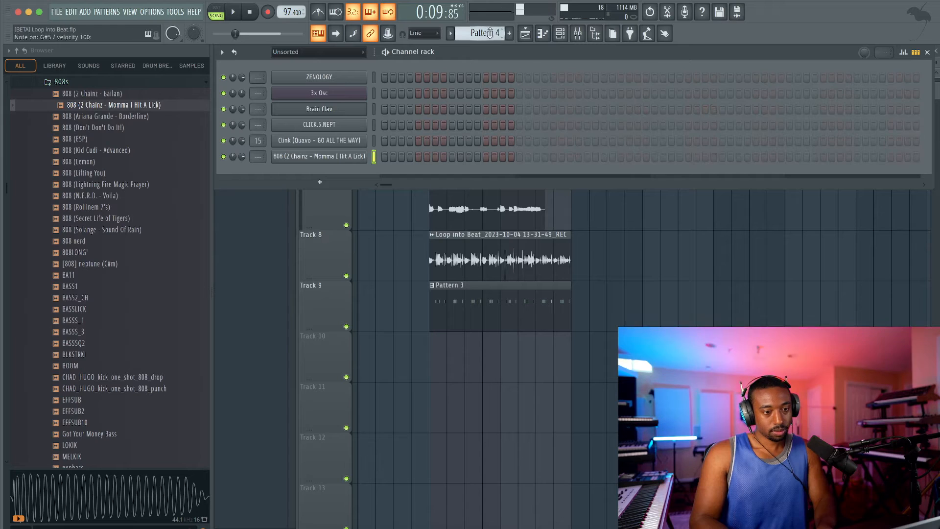
pyautogui.hotkey('ctrl', 'l')
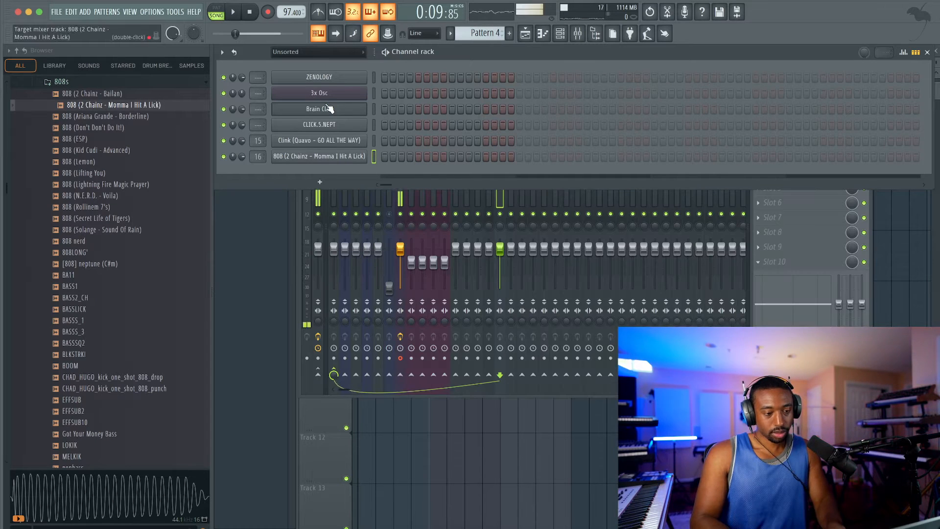
# Record a live 808 performance into Pattern 4 over the looped bars 5 to 13
pyautogui.click(273, 13)
pyautogui.click(474, 328)
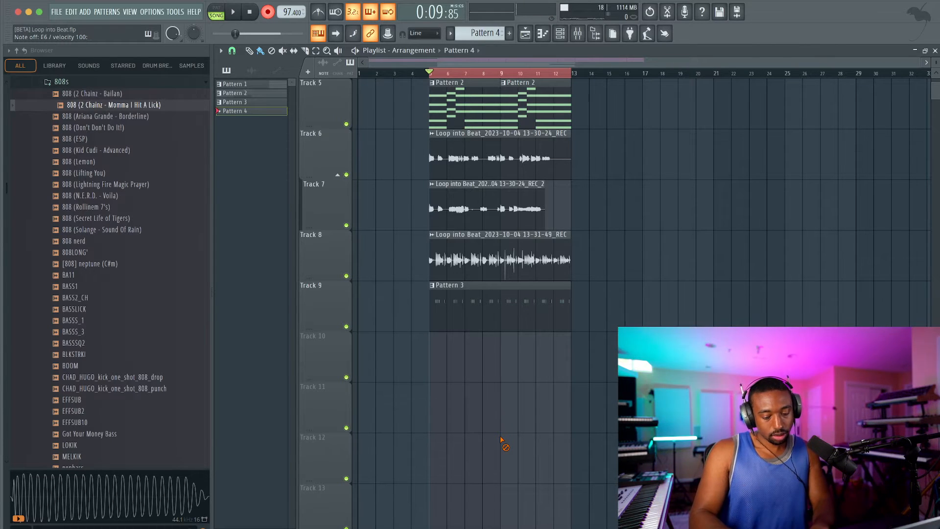
pyautogui.press('t')
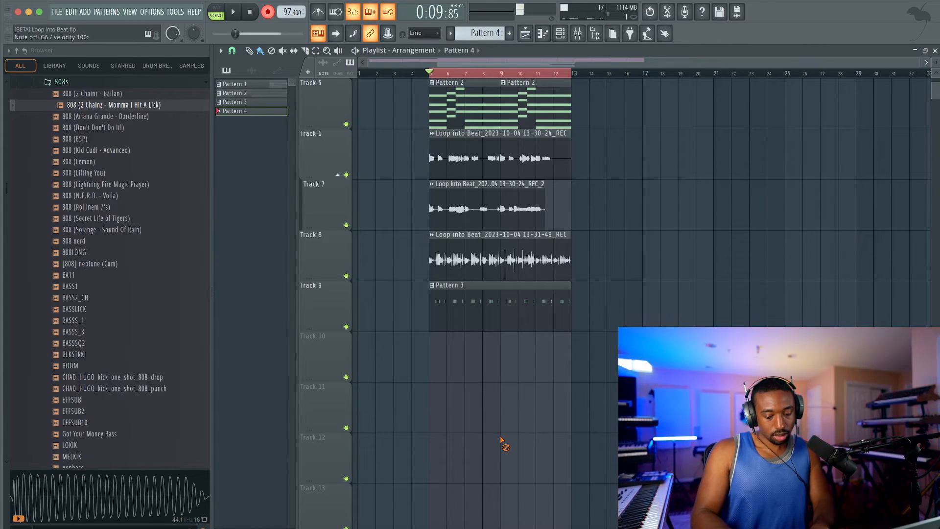
pyautogui.press('space')
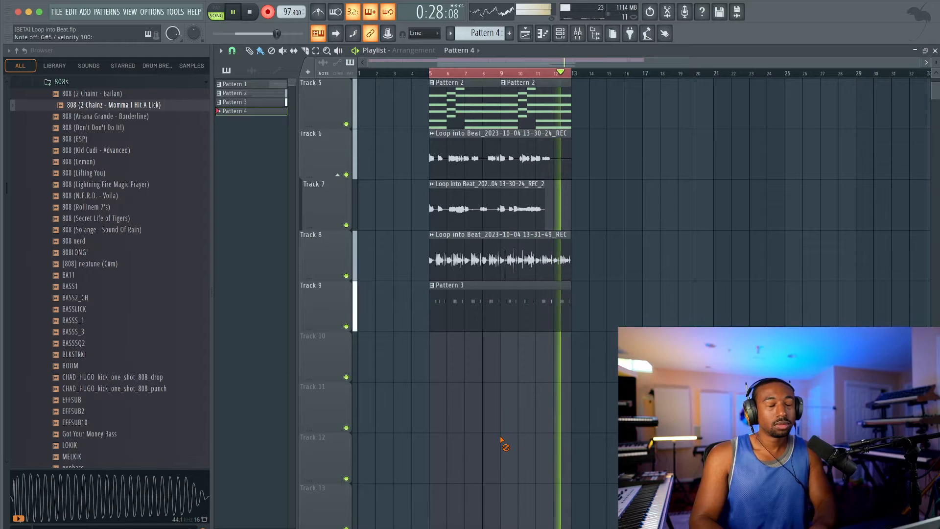
pyautogui.press('space')
# Place Pattern 4 on Track 10 across bars 5 to 13 and quantize its 808 notes in the piano roll
pyautogui.click(437, 355)
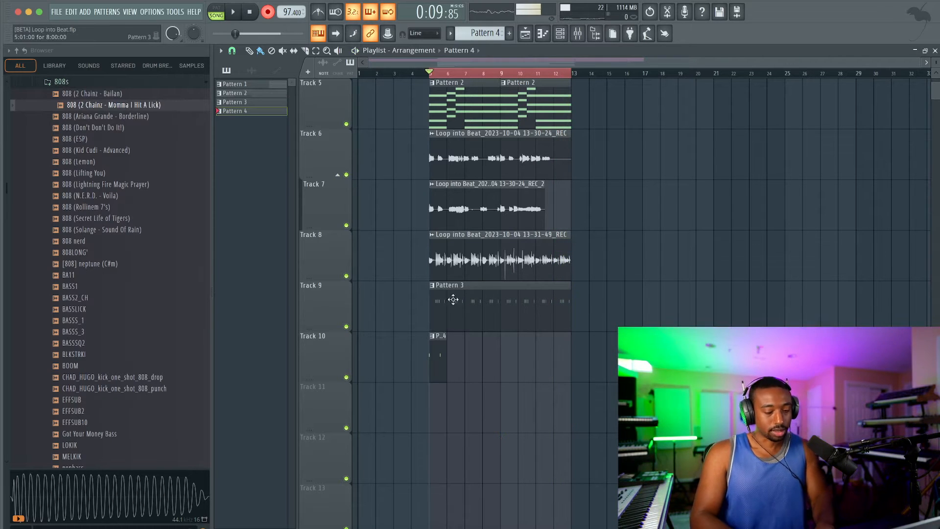
pyautogui.moveTo(496, 357); pyautogui.dragTo(558, 355)
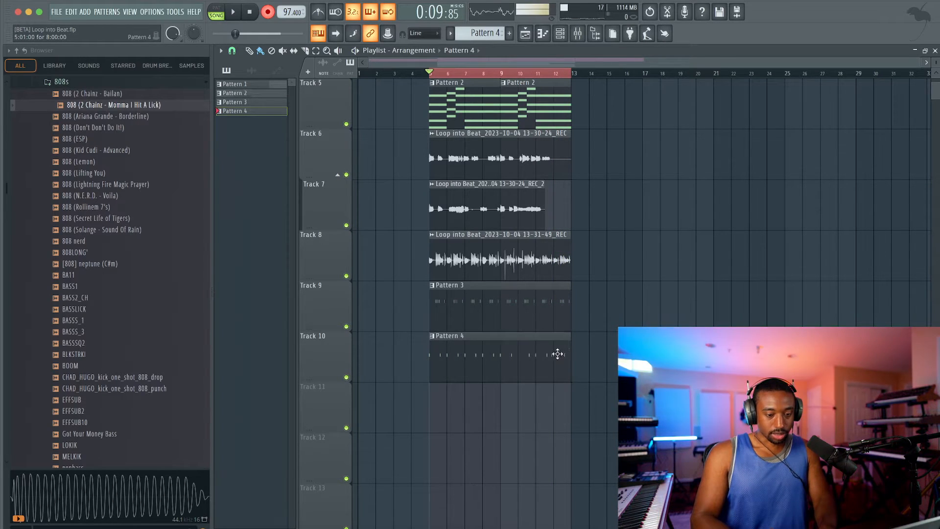
pyautogui.doubleClick(558, 355)
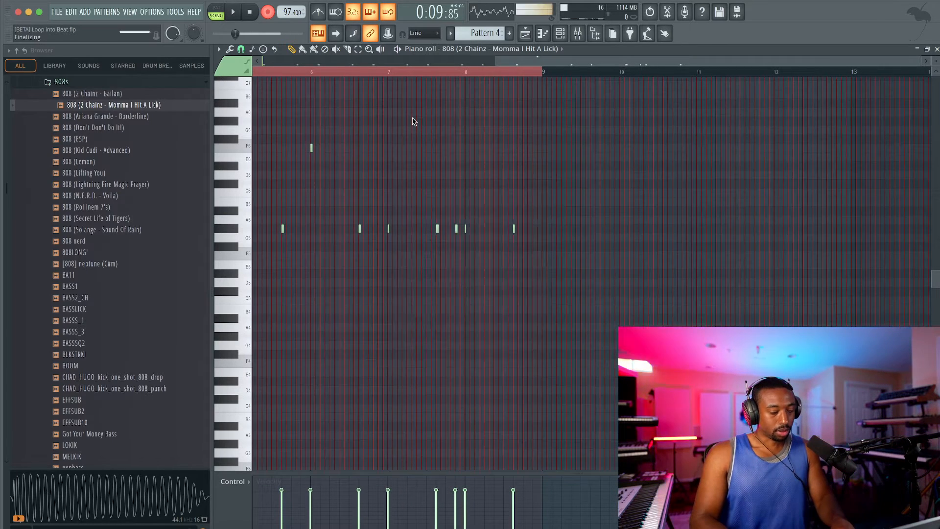
pyautogui.hotkey('alt', 'q')
pyautogui.press('Return')
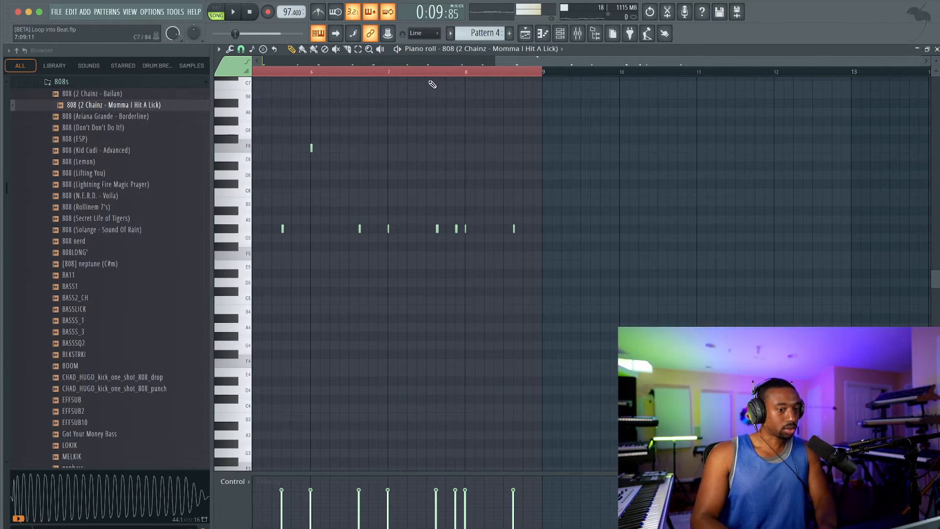
pyautogui.press('super+Tab')
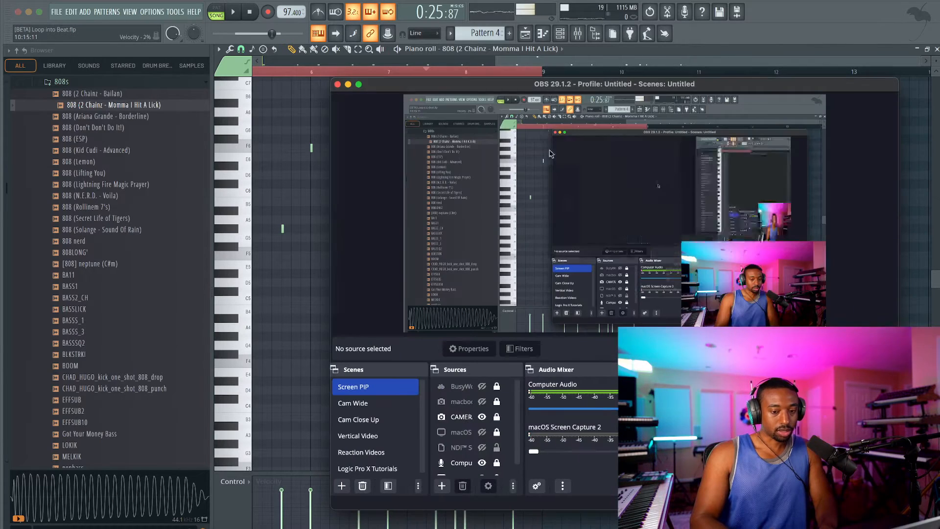
pyautogui.click(348, 85)
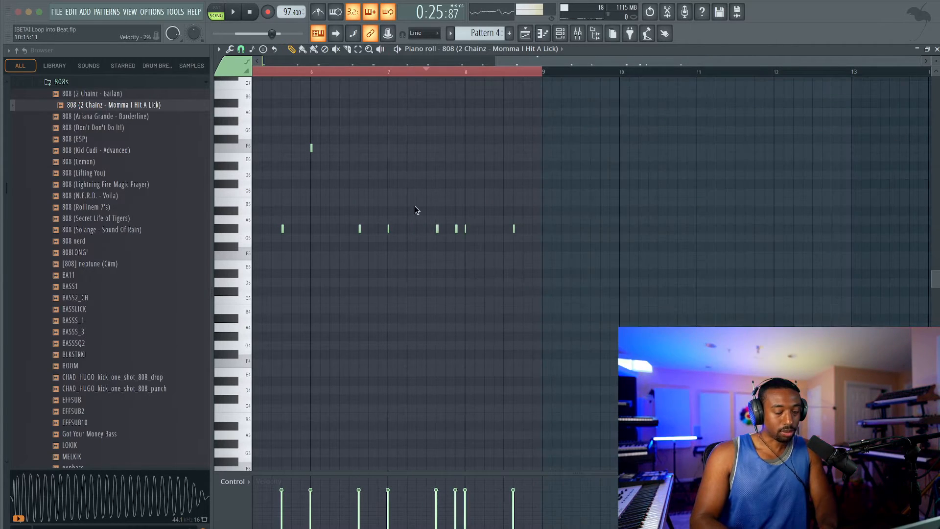
# Lower the velocity of the short 808 note just before bar 8 and replay that section
pyautogui.press('space')
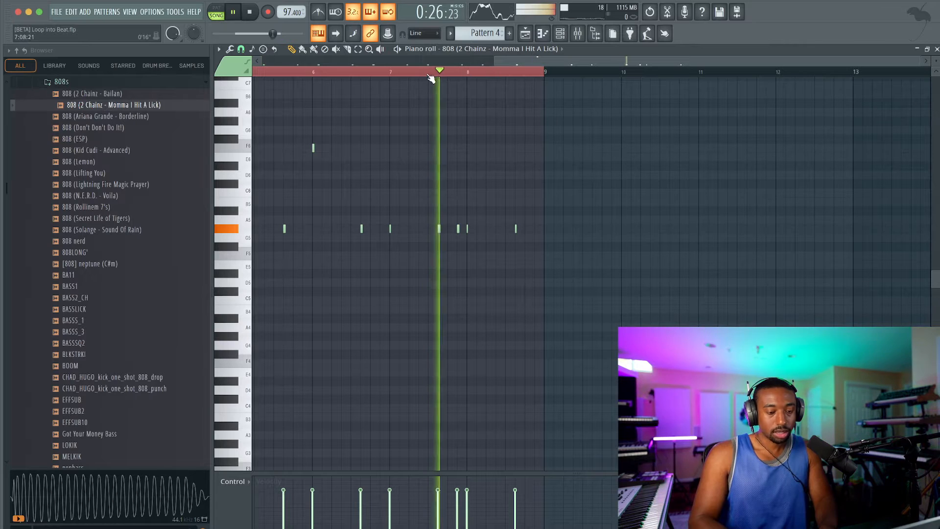
pyautogui.press('space')
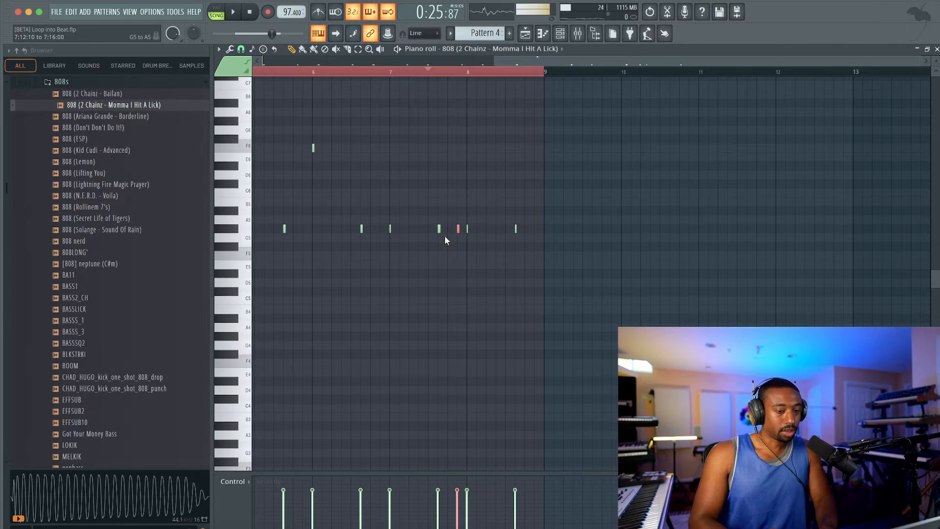
pyautogui.press('space')
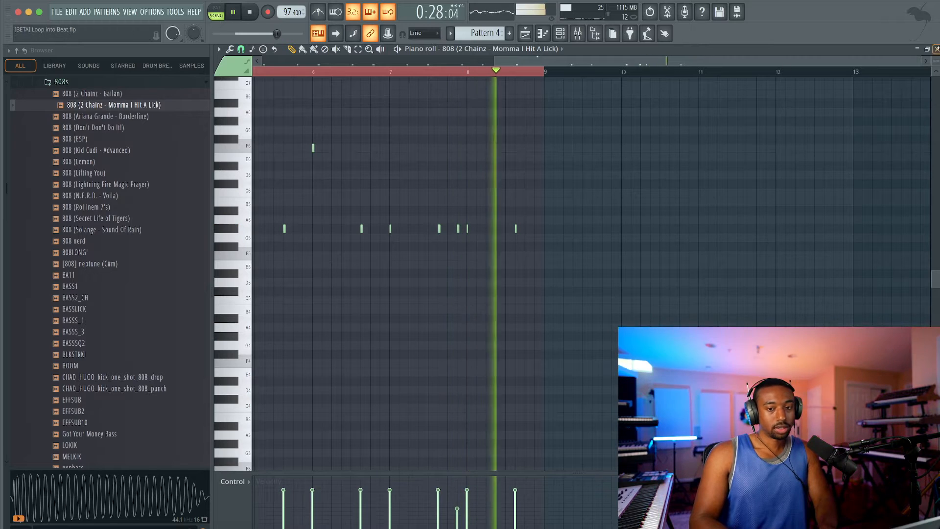
# Isolate Tracks 8, 9 and 10 in the playlist during playback and check the channel rack, then stop
pyautogui.press('F5')
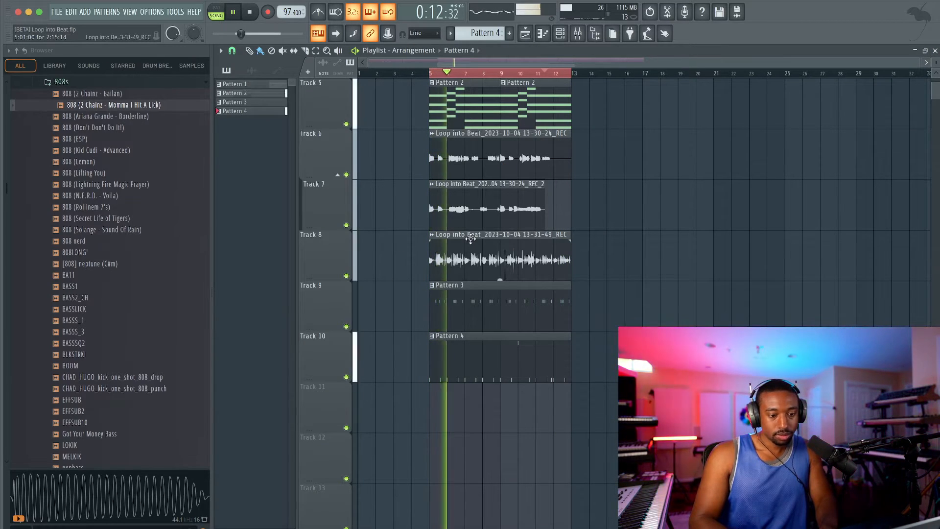
pyautogui.keyDown('ctrl'); pyautogui.click(346, 276); pyautogui.keyUp('ctrl')
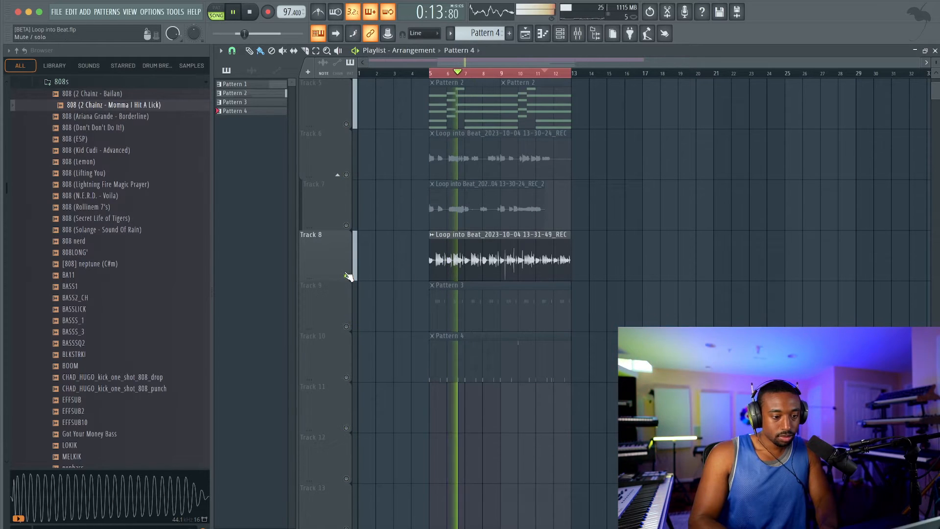
pyautogui.click(346, 377)
pyautogui.click(346, 327)
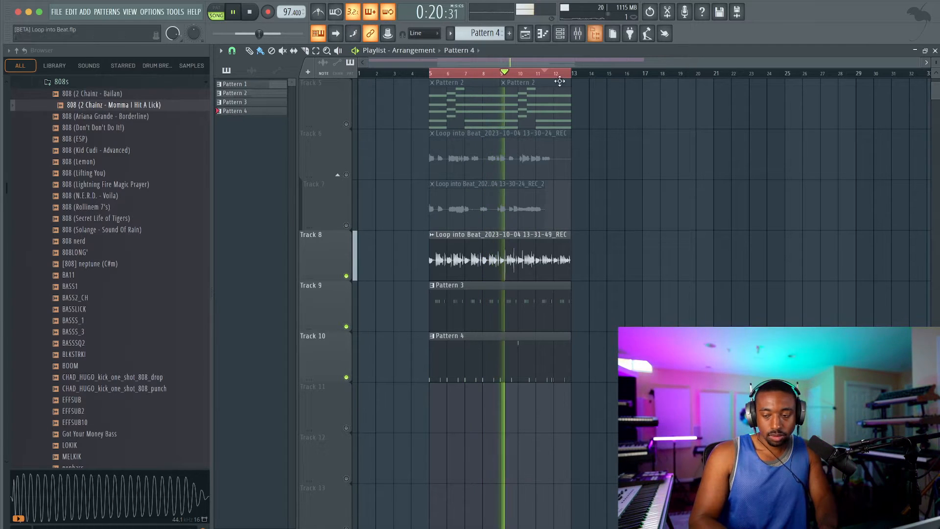
pyautogui.click(561, 33)
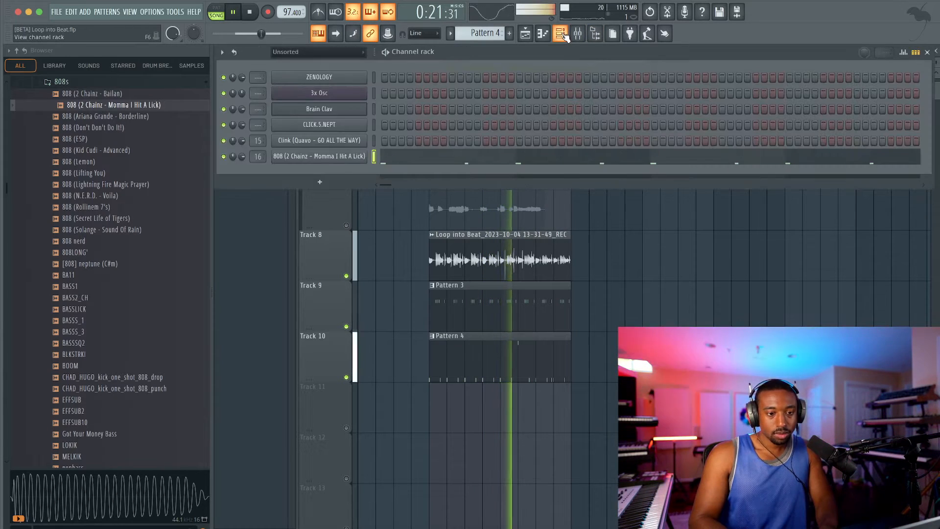
pyautogui.click(357, 141)
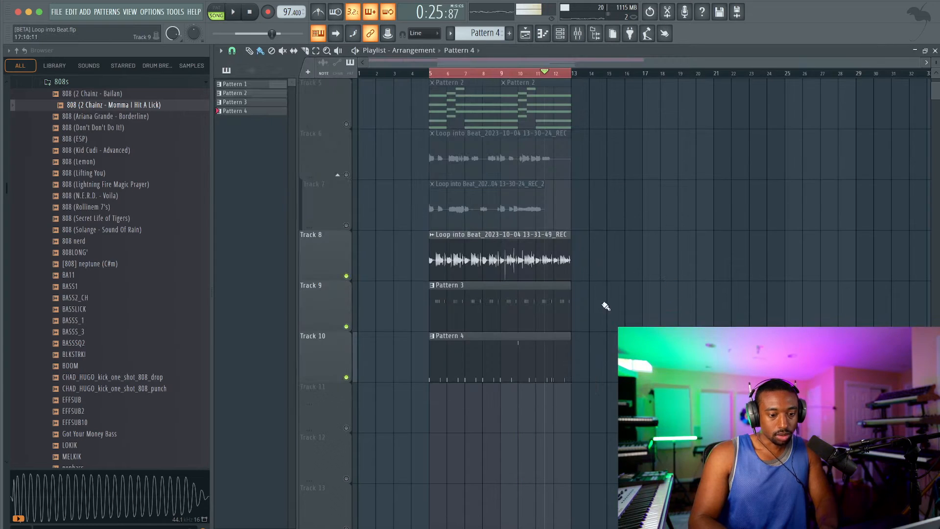
# Move the stray F6 808 note at bar 6 down to A#5 and replay from just before it
pyautogui.doubleClick(519, 339)
pyautogui.hscroll(-2, 329, 89)
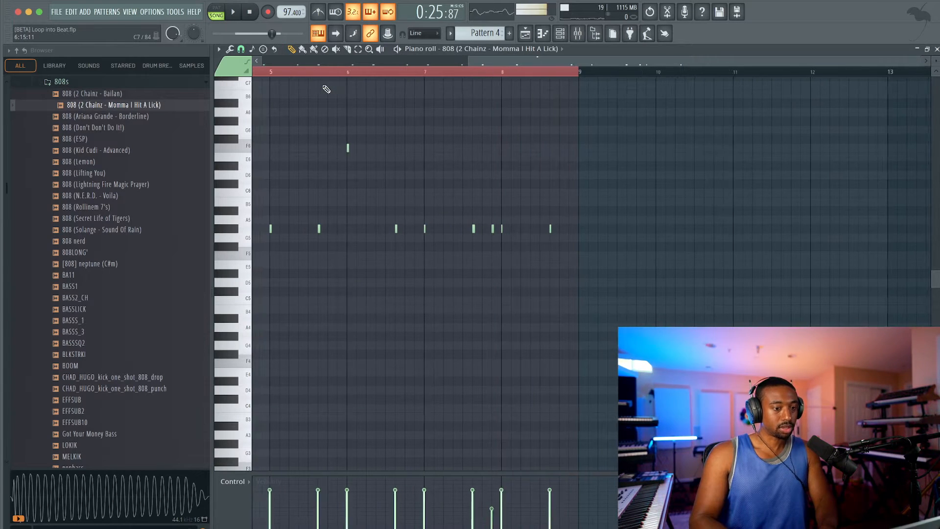
pyautogui.click(333, 73)
pyautogui.press('space')
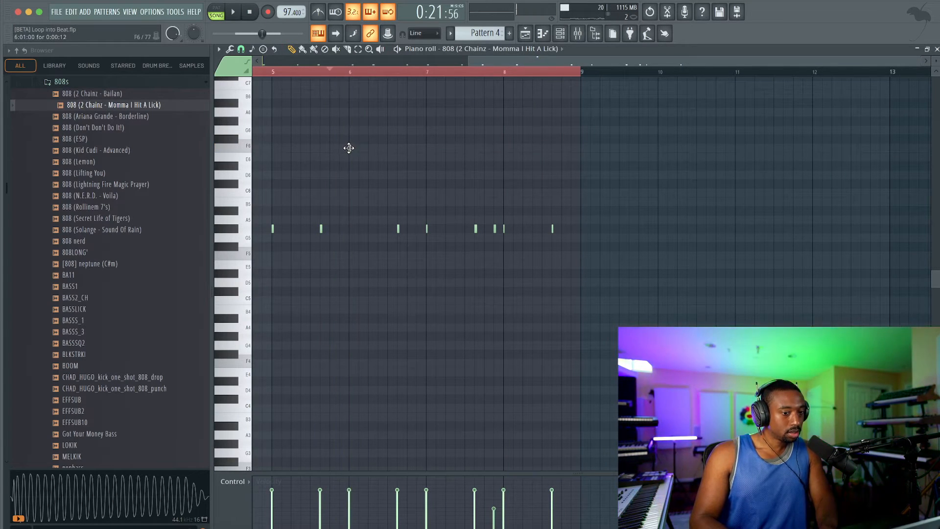
pyautogui.click(243, 215)
pyautogui.click(244, 200)
pyautogui.click(240, 219)
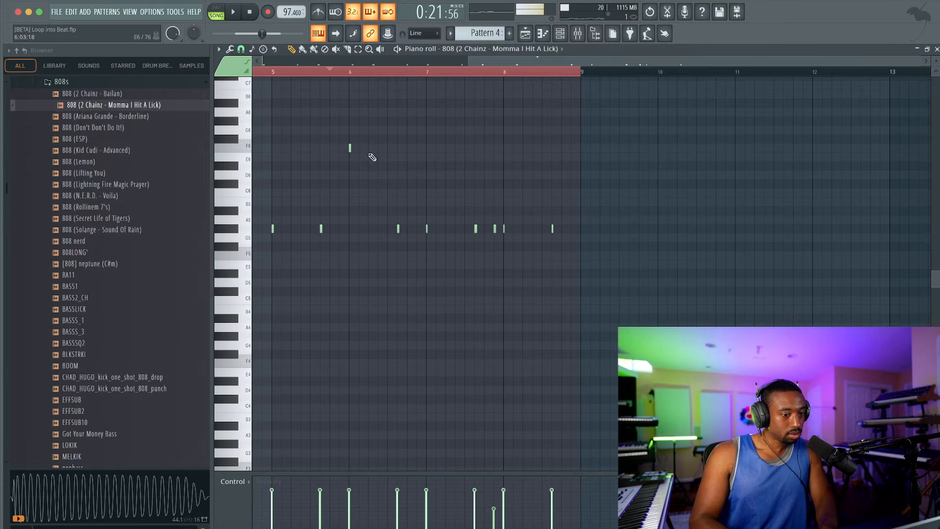
pyautogui.press('space')
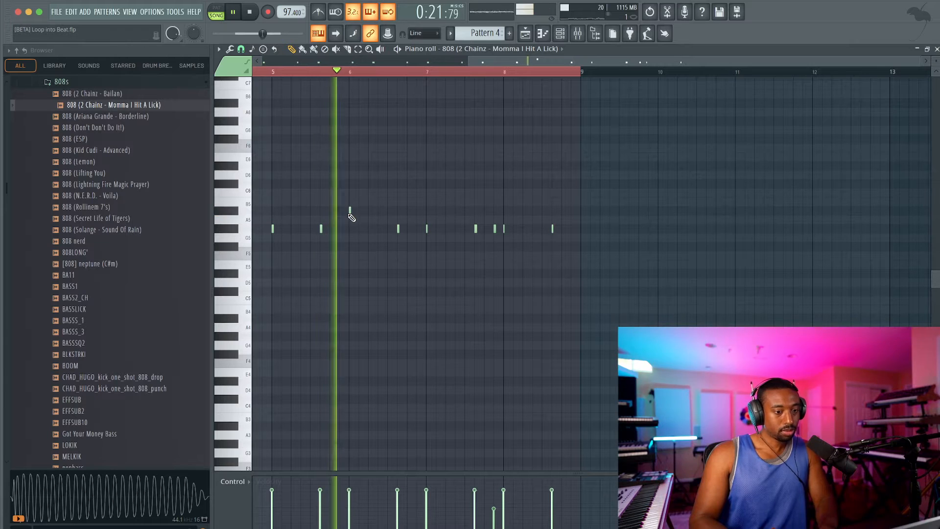
# Raise the next G#5 808 note in the second half of bar 6 to A#5 and replay the passage
pyautogui.click(398, 219)
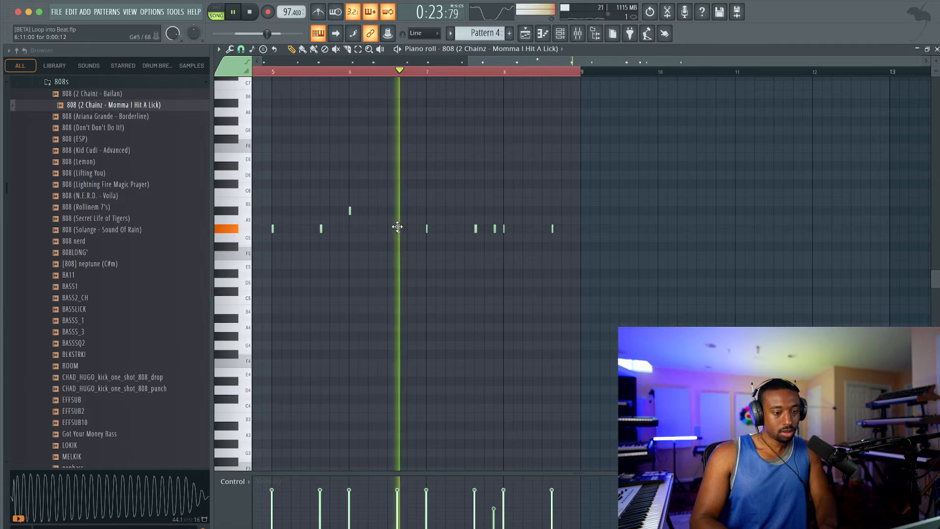
pyautogui.press('space')
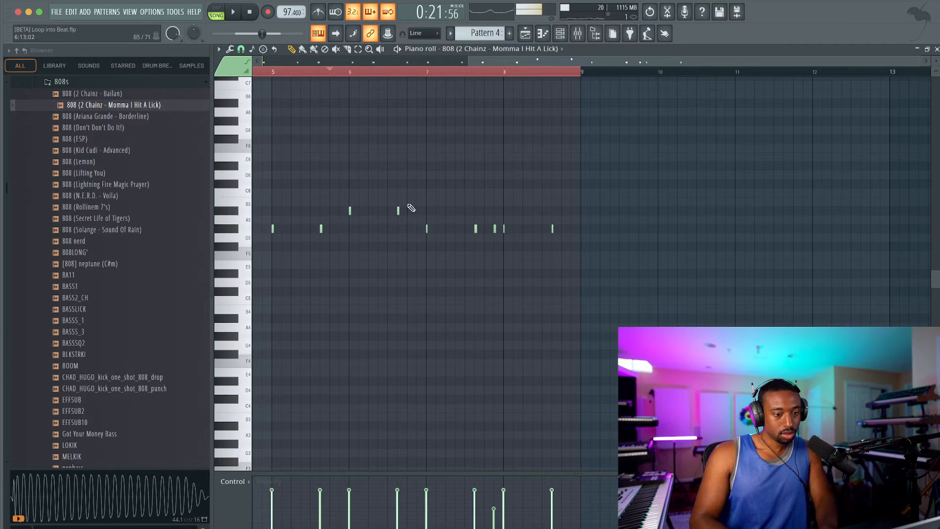
pyautogui.press('space')
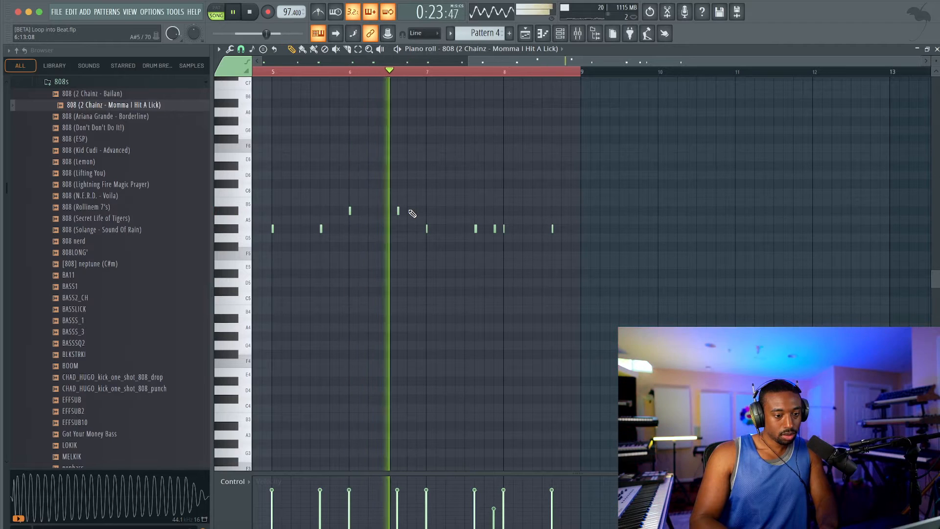
pyautogui.press('space')
# Add rising C6 and D6 808 notes at the end of bar 6, soften the C6 velocity, and replay the run
pyautogui.click(408, 192)
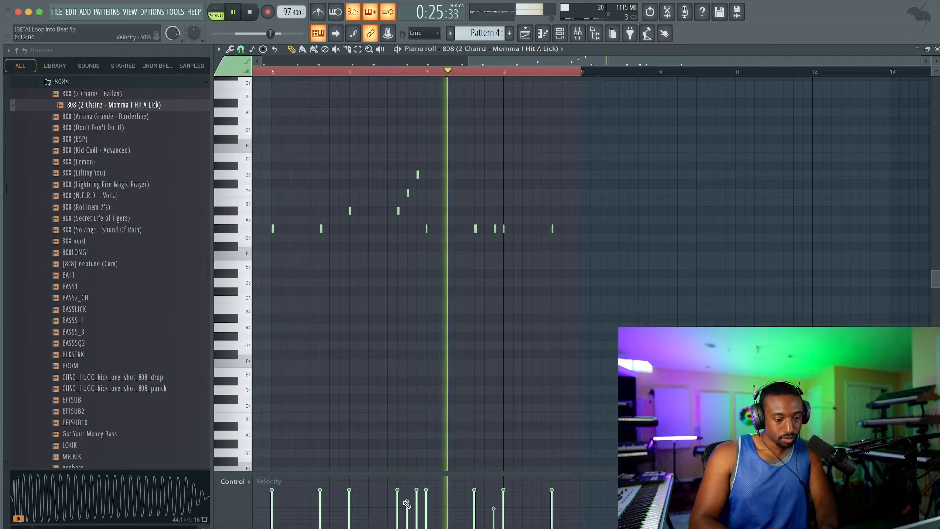
pyautogui.press('space')
pyautogui.click(427, 228)
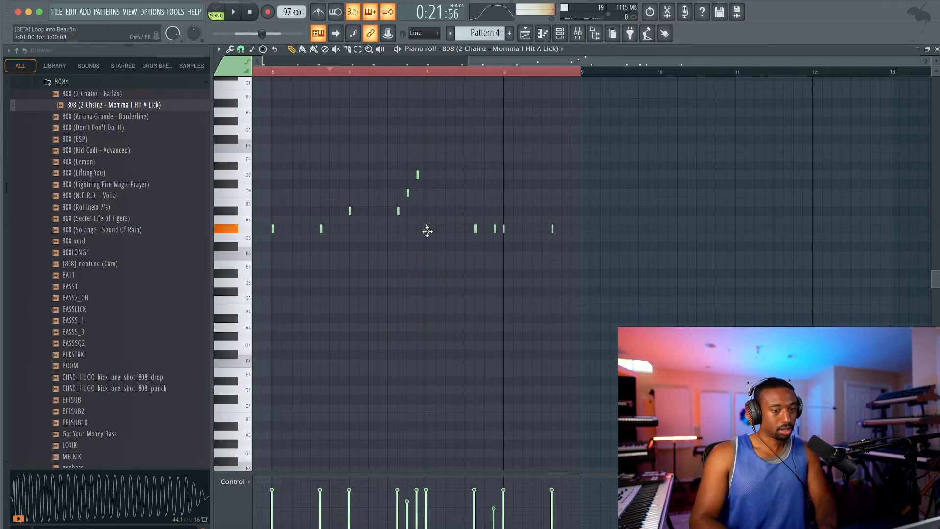
pyautogui.press('space')
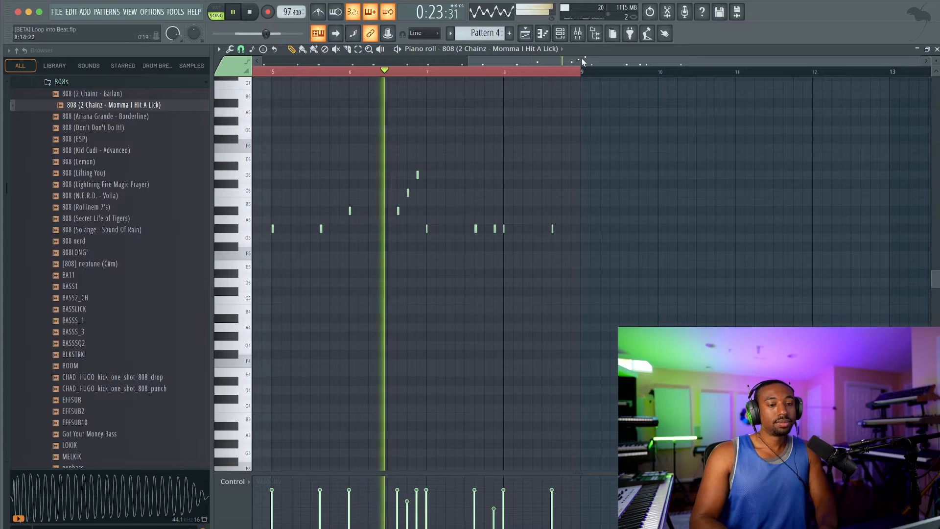
# Hide the browser, close the piano roll to return to the playlist, and stop playback
pyautogui.click(594, 32)
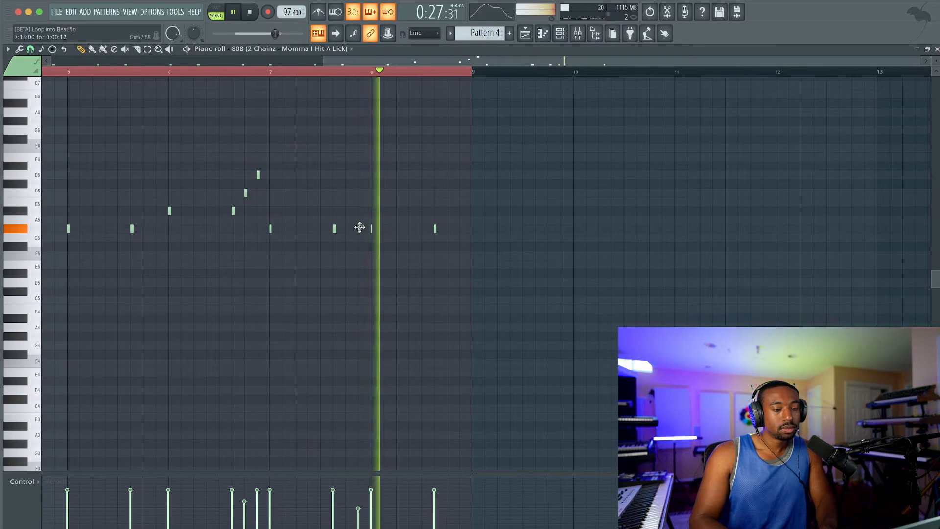
pyautogui.click(936, 49)
pyautogui.press('space')
# Unmute Tracks 7 and 6 and return the playback position to the start of the loop
pyautogui.click(137, 226)
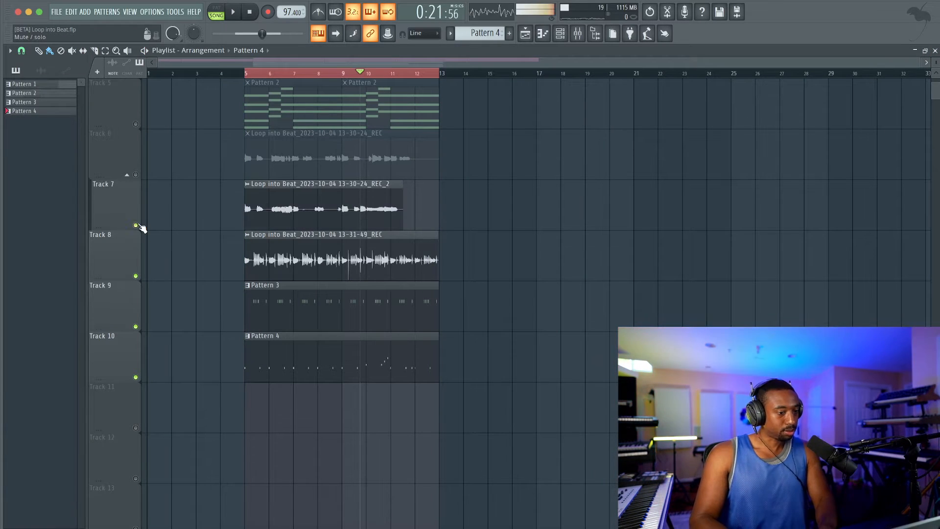
pyautogui.click(137, 175)
pyautogui.press('space')
pyautogui.click(251, 13)
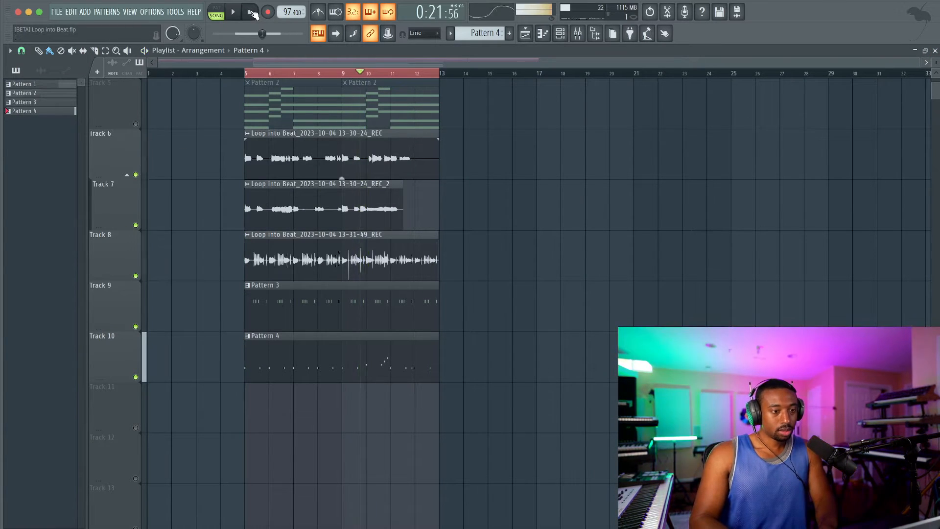
# Mute Track 8 and make sure Tracks 4, 5, 6 and 7 are unmuted
pyautogui.moveTo(136, 275); pyautogui.dragTo(139, 176)
pyautogui.scroll(3, 140, 177)
pyautogui.scroll(1, 140, 178)
pyautogui.click(137, 379)
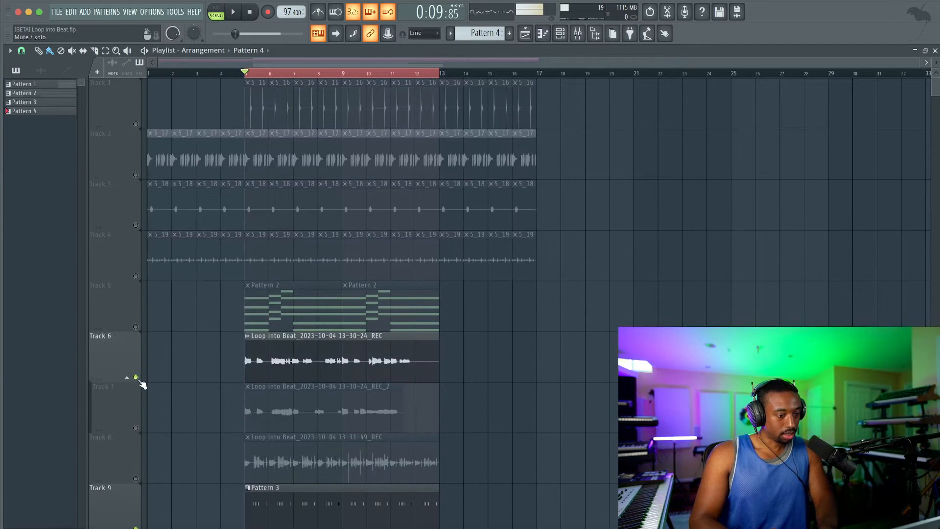
pyautogui.click(136, 428)
pyautogui.click(136, 327)
pyautogui.click(136, 277)
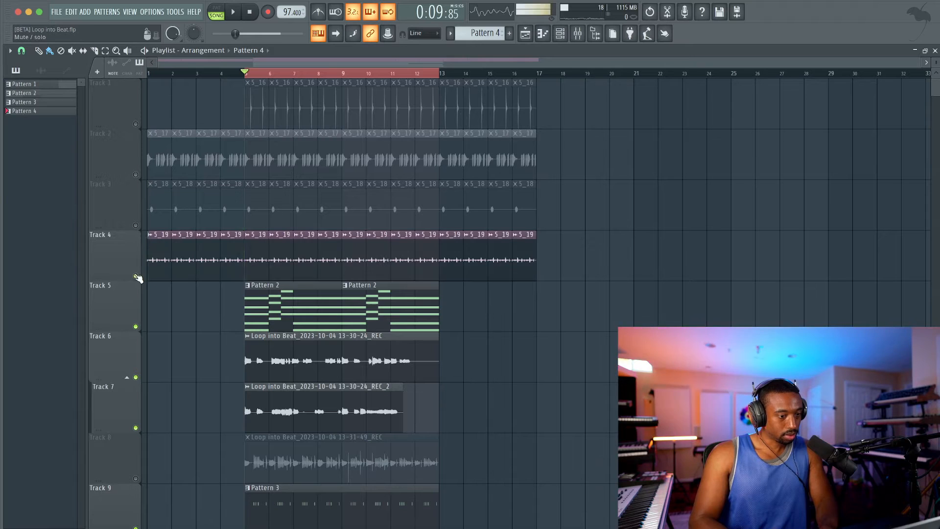
# Unmute Tracks 3, 2 and 1 during playback, save the project as Loop into Beat_2.flp, and stop playback
pyautogui.press('space')
pyautogui.click(136, 226)
pyautogui.click(136, 175)
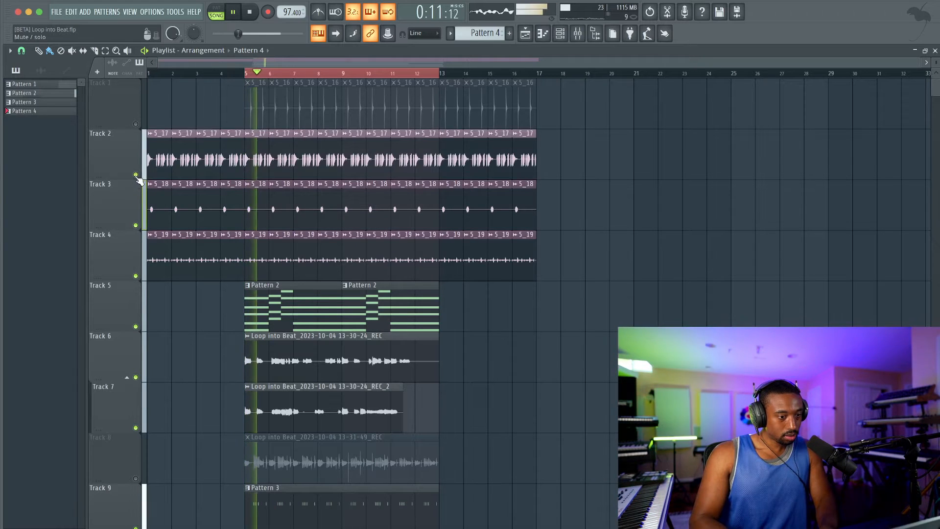
pyautogui.click(136, 124)
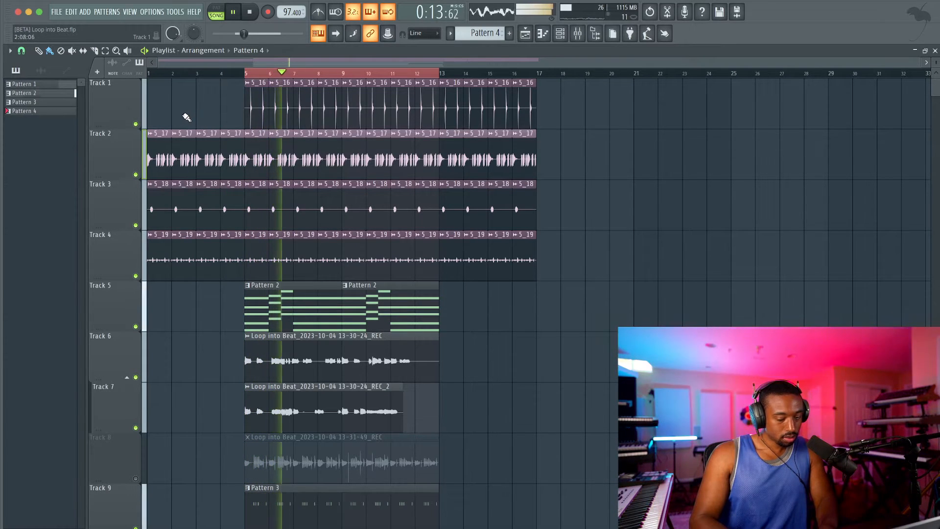
pyautogui.scroll(-4, 567, 269)
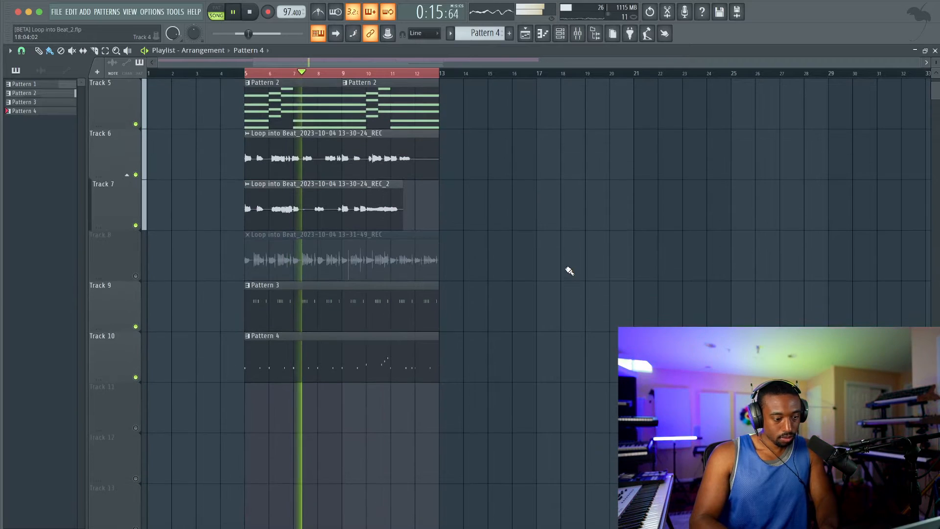
pyautogui.scroll(4, 567, 269)
pyautogui.press('space')
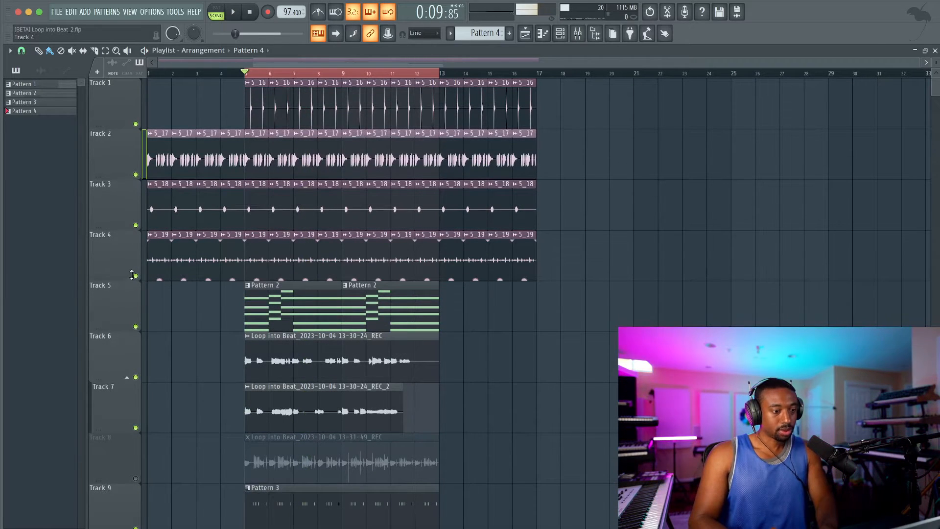
# Solo Track 4, unmute Tracks 3, 2 and 1 alongside it, and play the original loop parts
pyautogui.rightClick(136, 276)
pyautogui.click(136, 226)
pyautogui.click(135, 175)
pyautogui.click(136, 124)
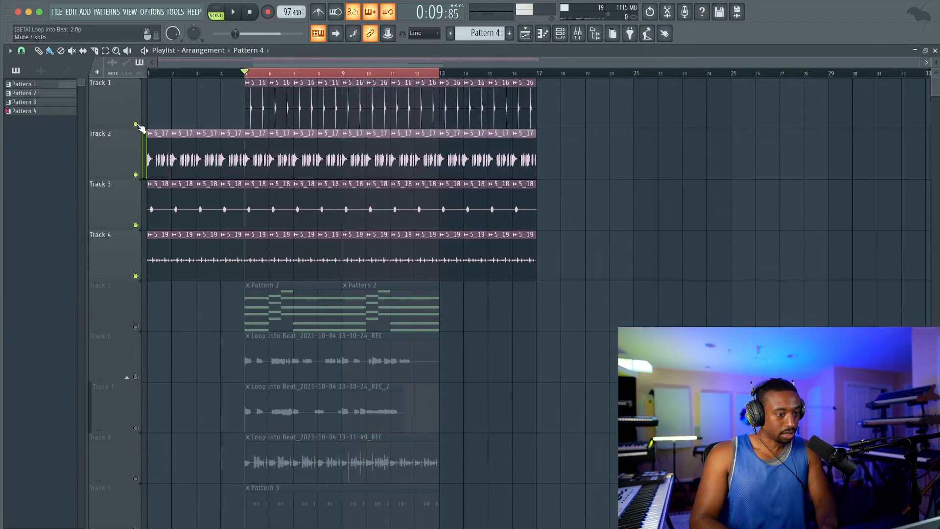
pyautogui.scroll(-4, 147, 331)
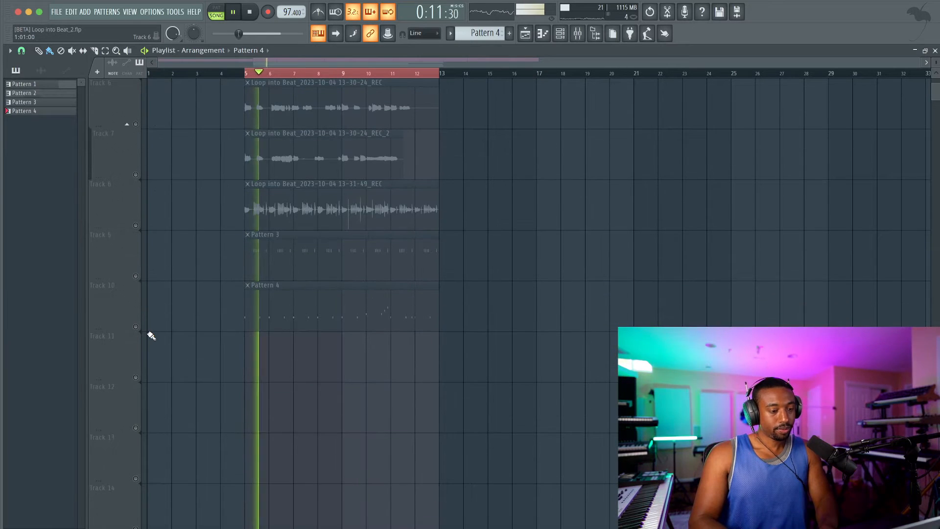
pyautogui.scroll(4, 147, 332)
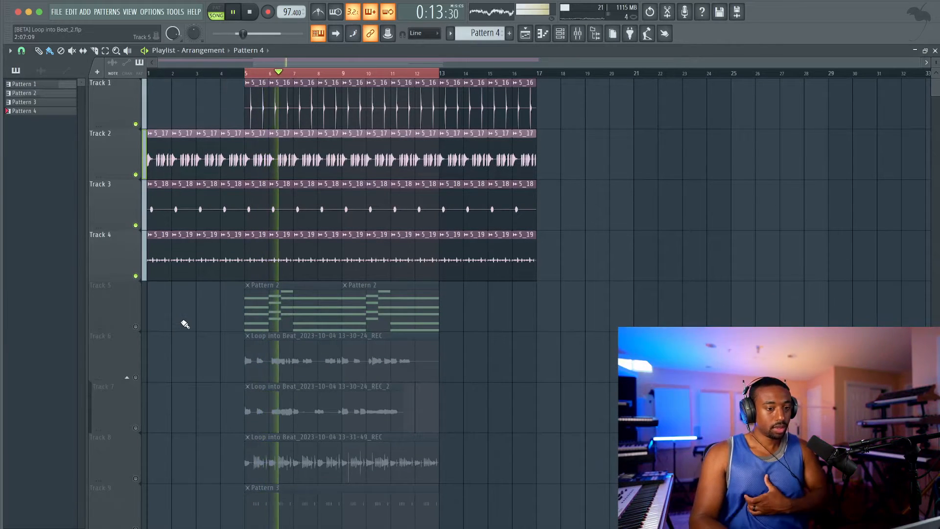
# Bring the added parts back in one by one during playback by unmuting Tracks 5 through 10
pyautogui.click(135, 327)
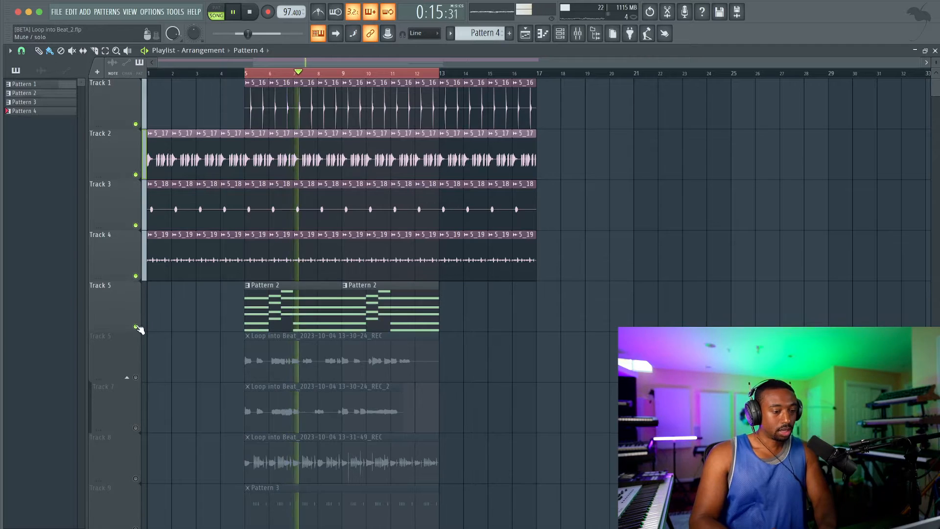
pyautogui.scroll(-3, 129, 280)
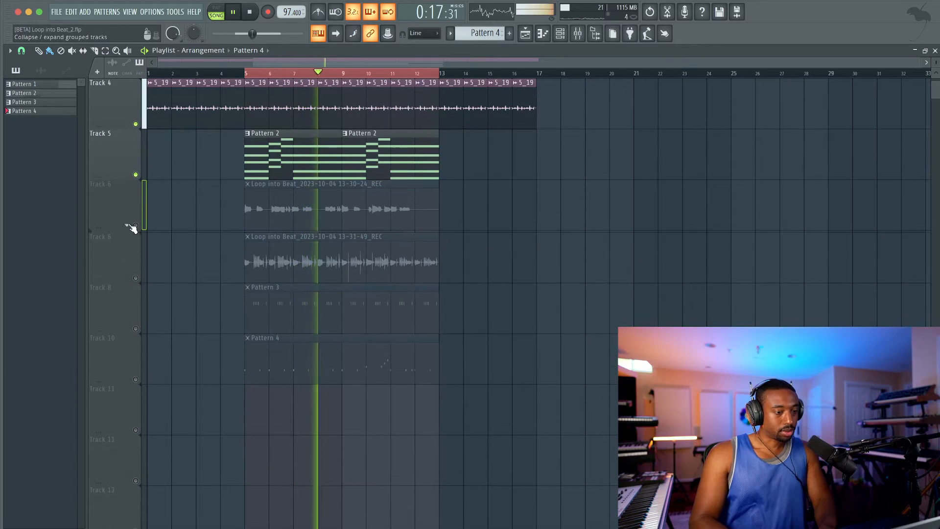
pyautogui.click(135, 225)
pyautogui.click(136, 276)
pyautogui.click(135, 326)
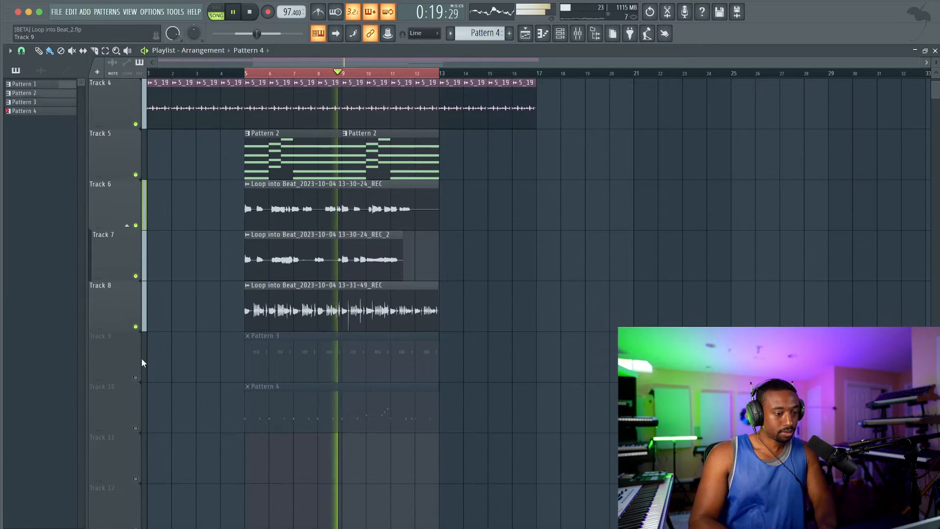
pyautogui.click(135, 377)
pyautogui.click(136, 428)
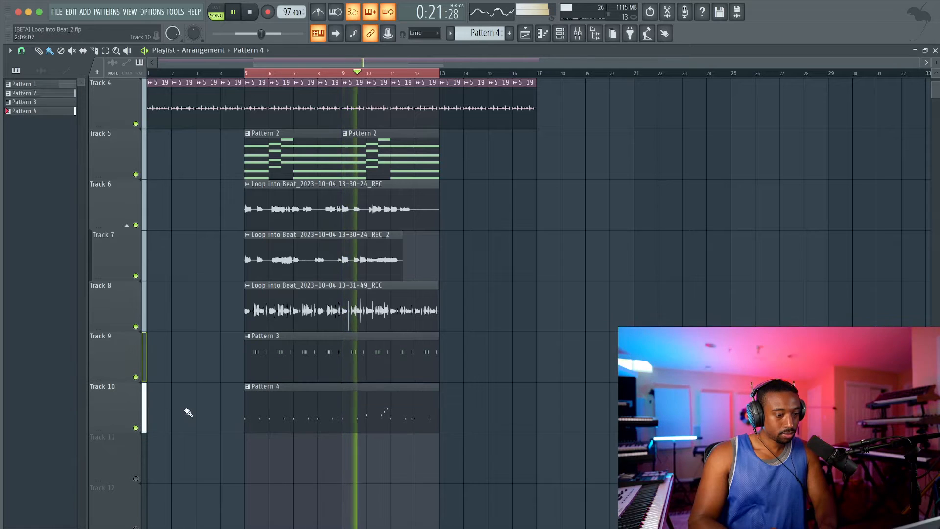
pyautogui.scroll(3, 238, 355)
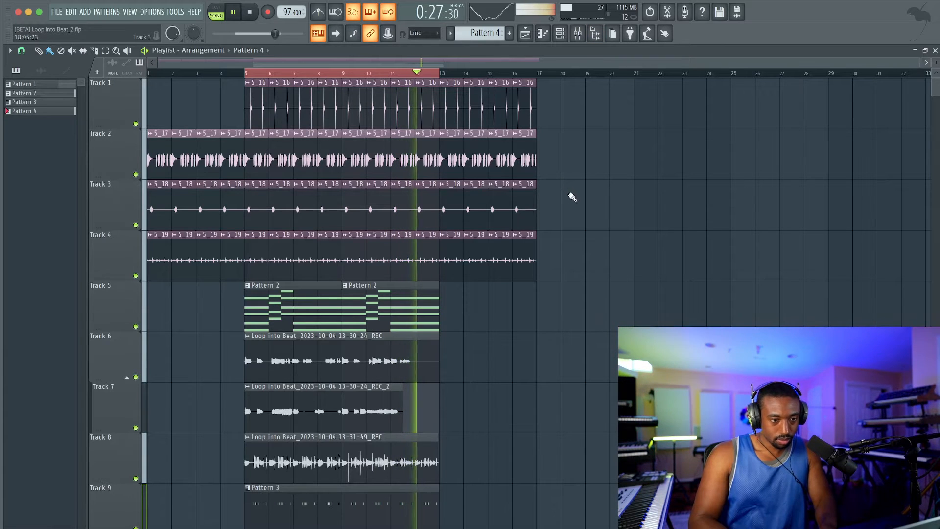
# Load TR5 Classic Clipper in the first effect slot of the ANALOG OUT mixer track and set its slope to -12.0
pyautogui.press('F9')
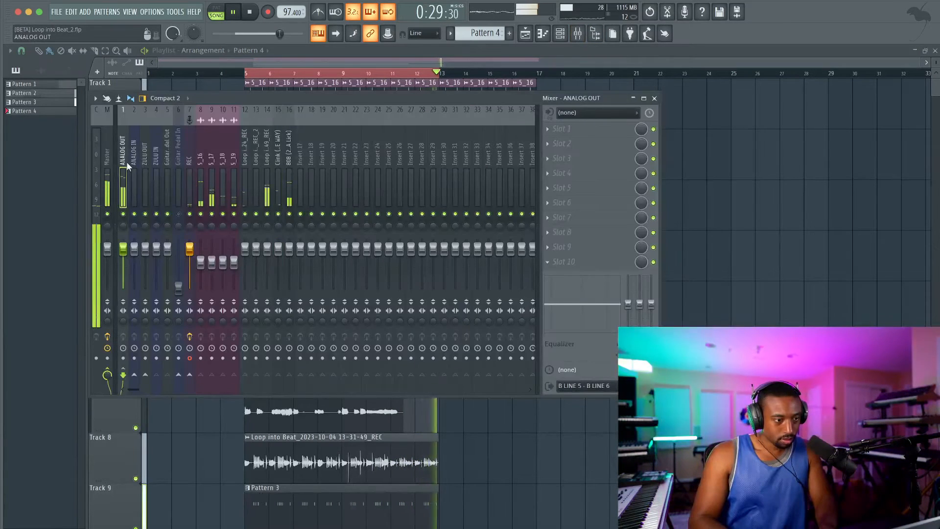
pyautogui.press('space')
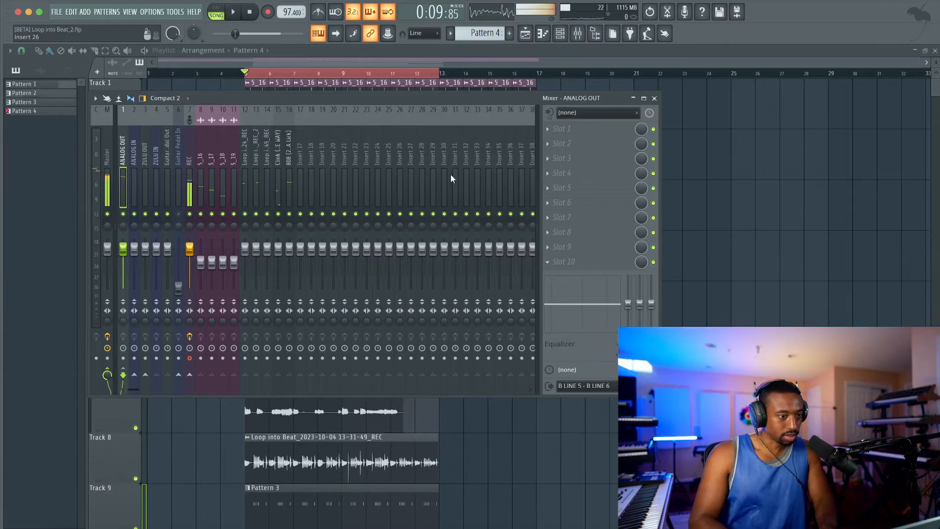
pyautogui.click(586, 129)
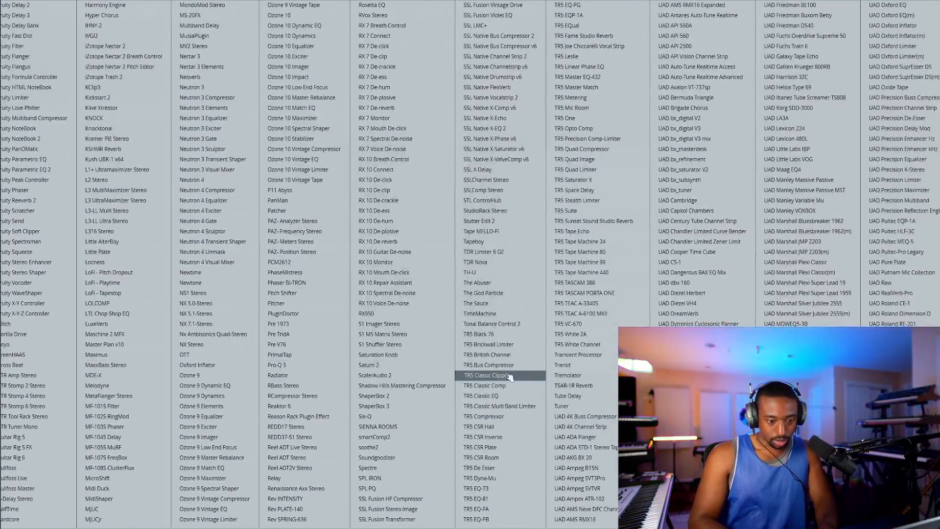
pyautogui.click(509, 376)
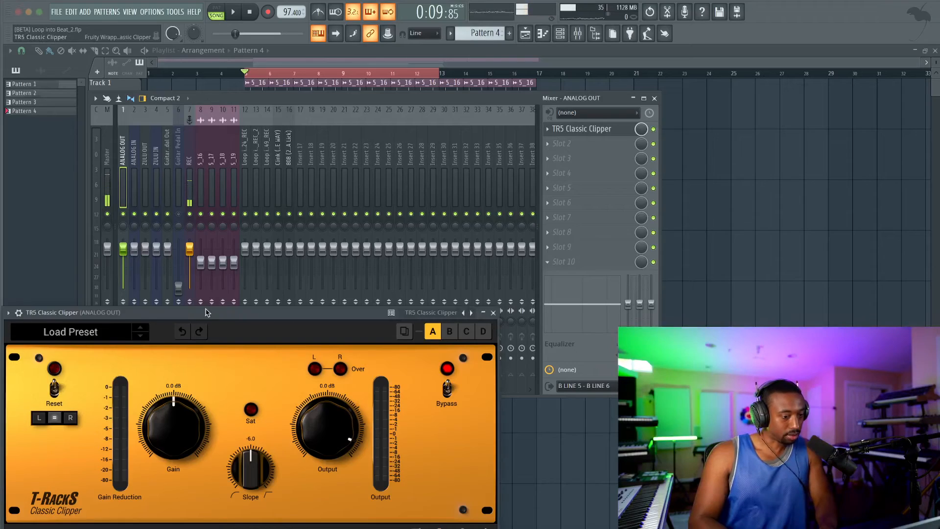
pyautogui.moveTo(205, 312); pyautogui.dragTo(214, 205)
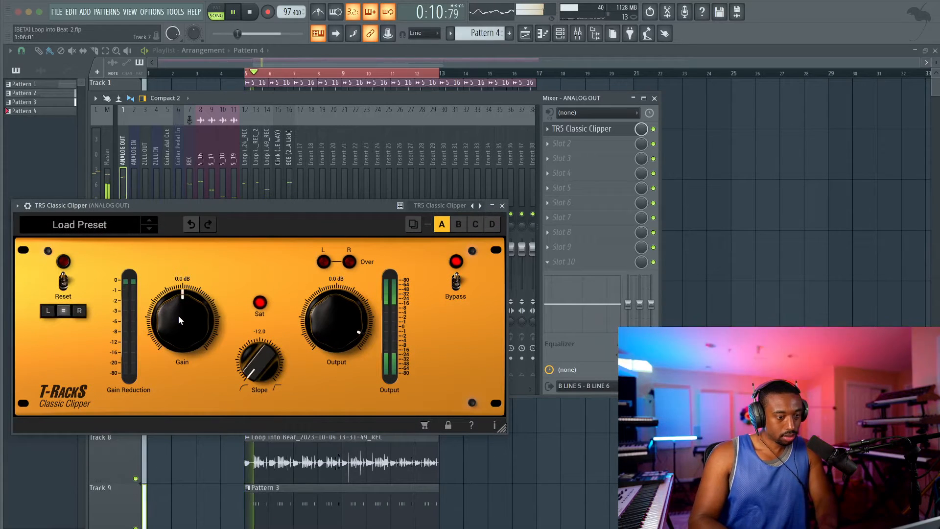
pyautogui.click(502, 206)
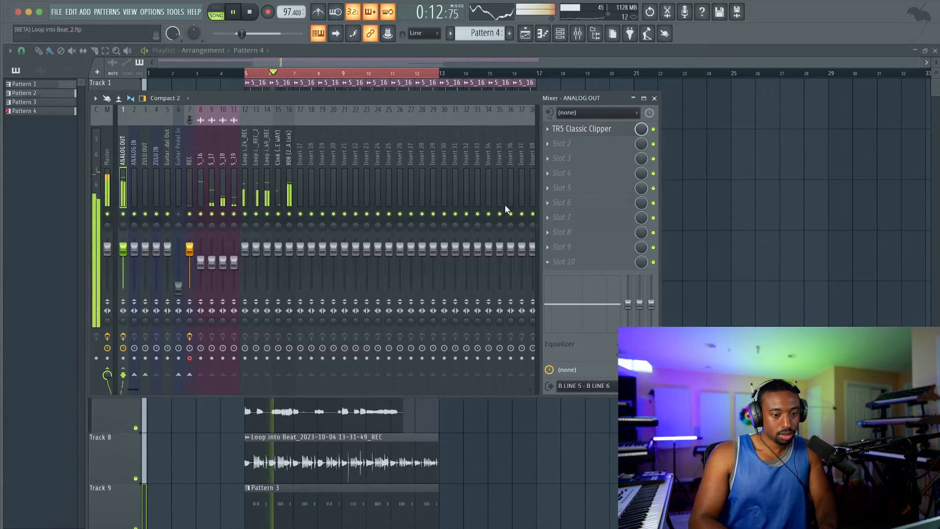
# Reset the gain of the Master track's FabFilter Pro-L 2 to +0.0 and raise the REC mixer track's fader slightly
pyautogui.rightClick(713, 224)
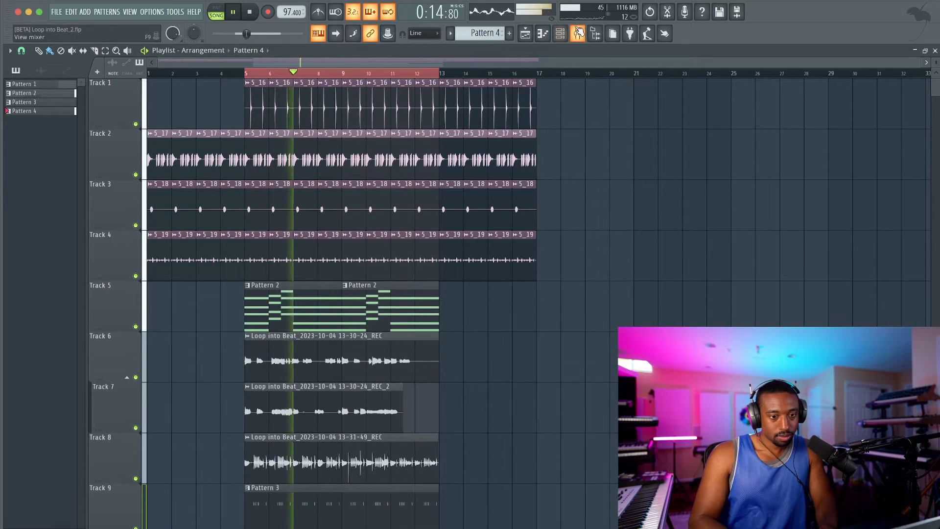
pyautogui.press('F9')
pyautogui.click(578, 129)
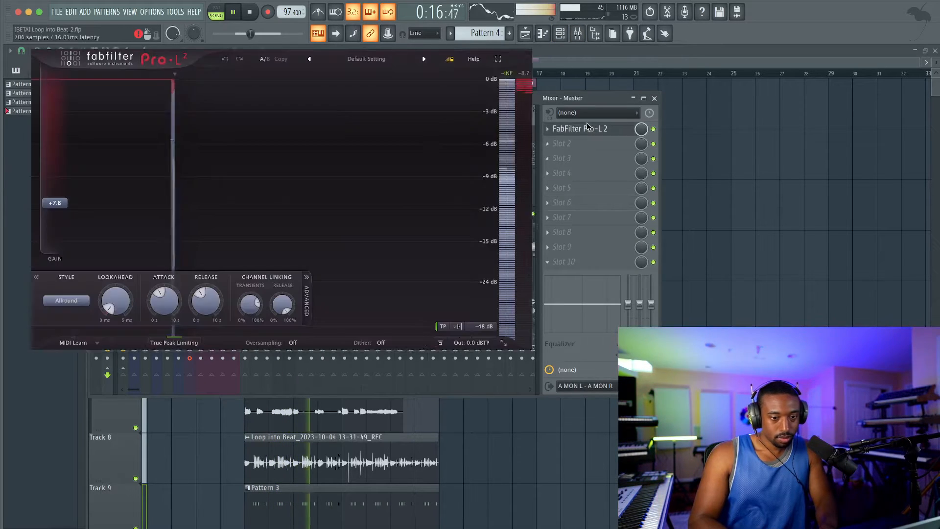
pyautogui.doubleClick(61, 218)
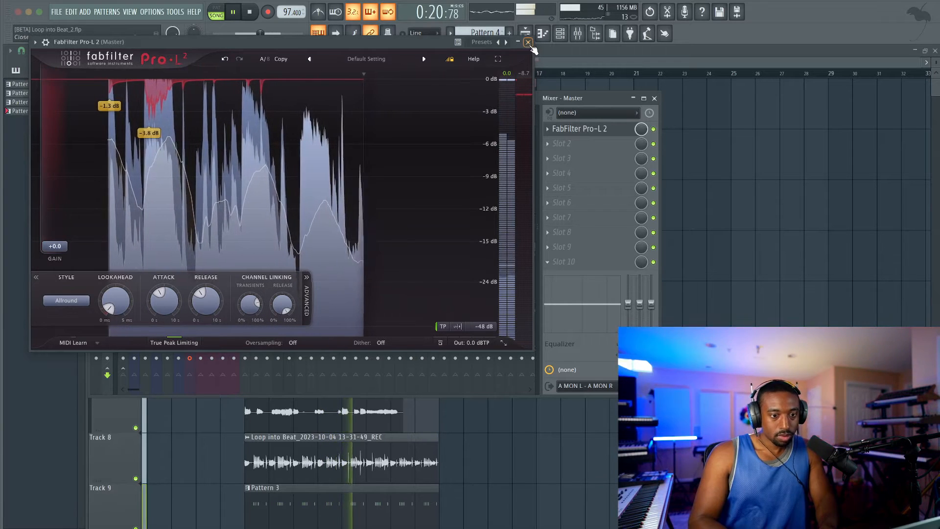
pyautogui.click(528, 42)
pyautogui.moveTo(190, 249); pyautogui.dragTo(204, 237)
pyautogui.press('F9')
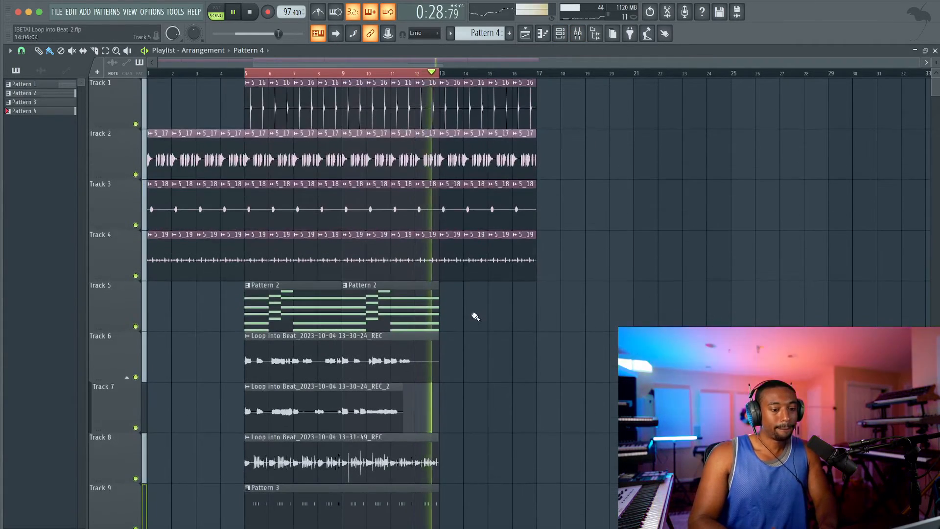
# Save the project and stop playback
pyautogui.scroll(-3, 444, 243)
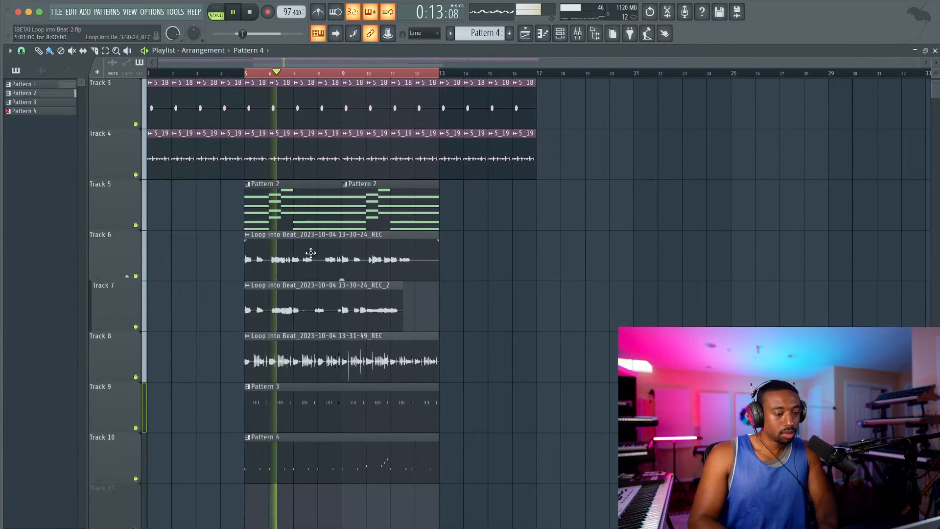
pyautogui.hotkey('ctrl', 's')
pyautogui.press('space')
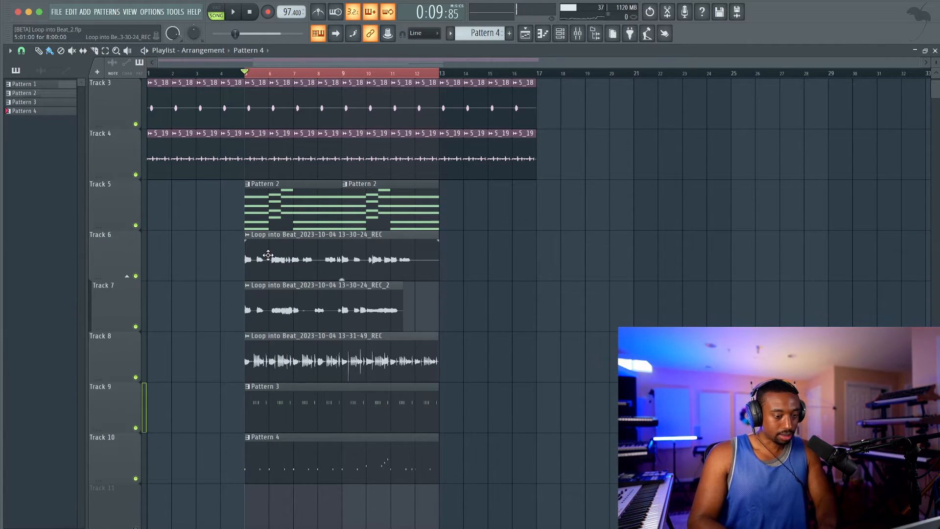
# Clear the loop selection, play the arrangement from bar 1, and add a Pattern 2 clip at bar 1 on Track 5
pyautogui.scroll(2, 280, 181)
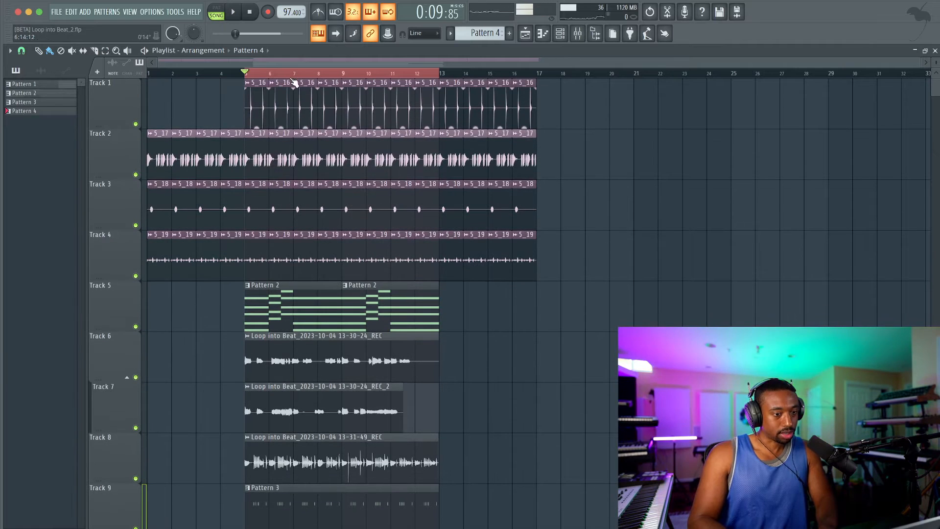
pyautogui.click(250, 13)
pyautogui.press('space')
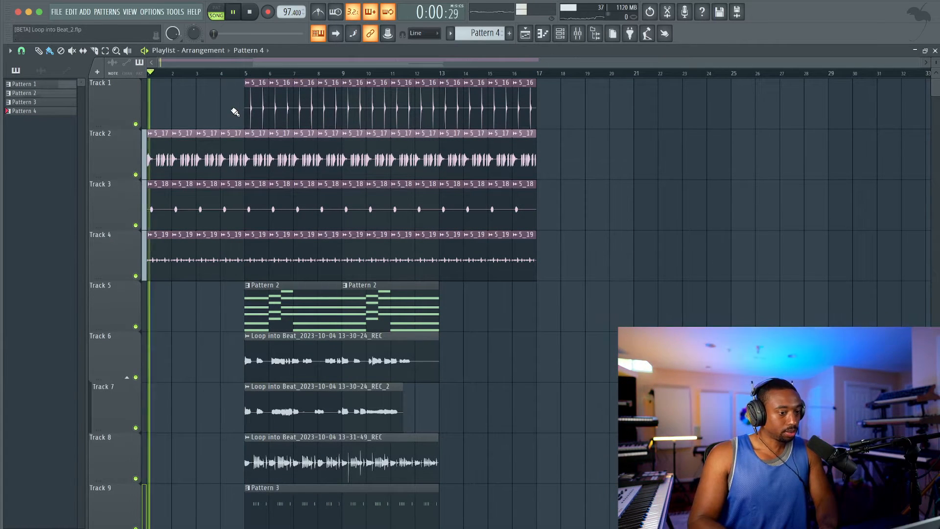
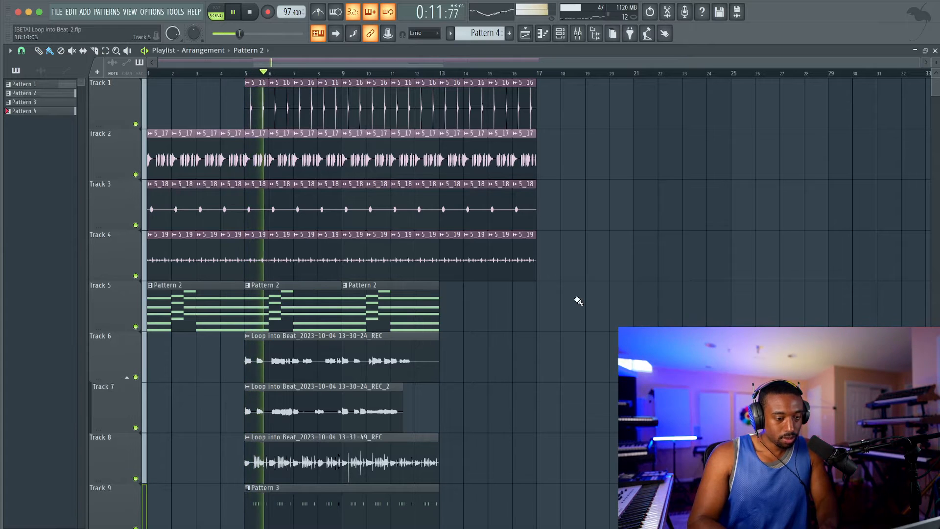
# Set the gain of the Master track's FabFilter Pro-L 2 to +4.7 and close the mixer
pyautogui.click(578, 33)
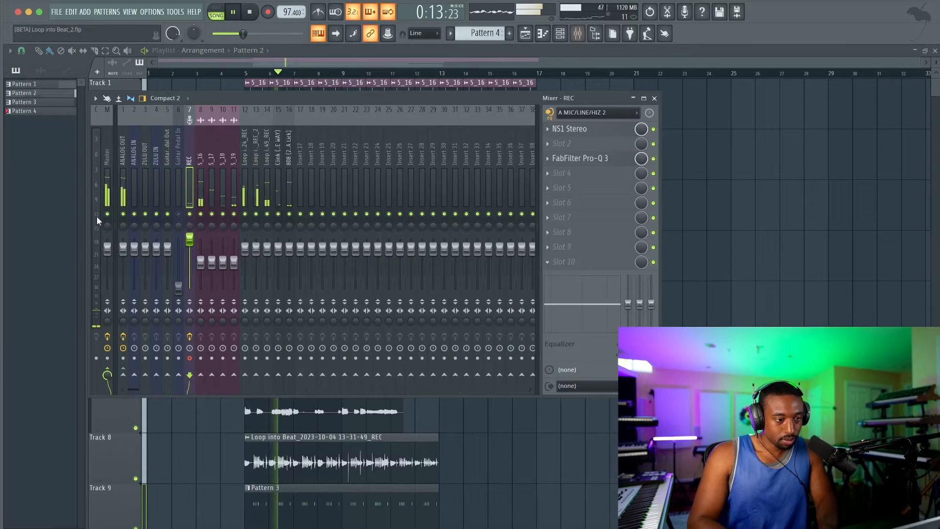
pyautogui.click(106, 192)
pyautogui.click(598, 129)
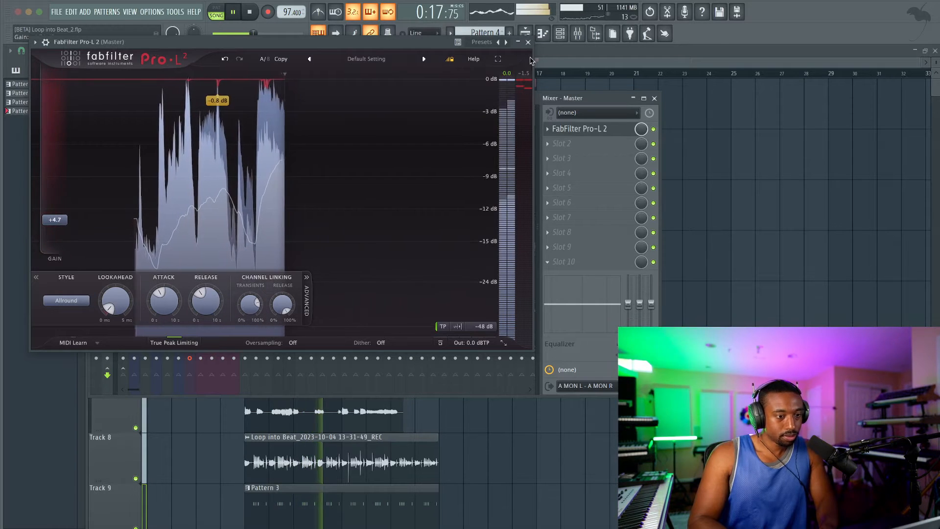
pyautogui.click(528, 42)
pyautogui.press('F9')
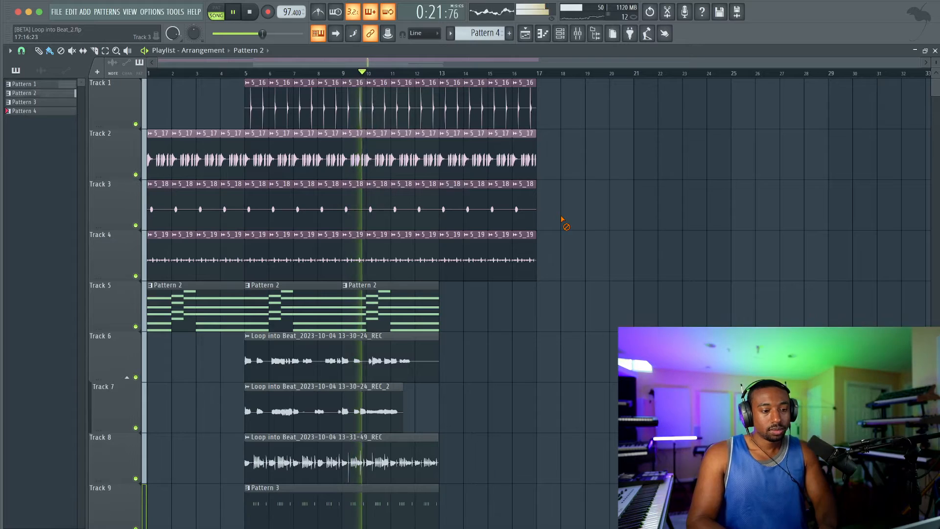
# Find the mixer track of Track 8's recorded take and play the arrangement from about bar 5 with the mixer open
pyautogui.scroll(-2, 563, 219)
pyautogui.scroll(2, 564, 221)
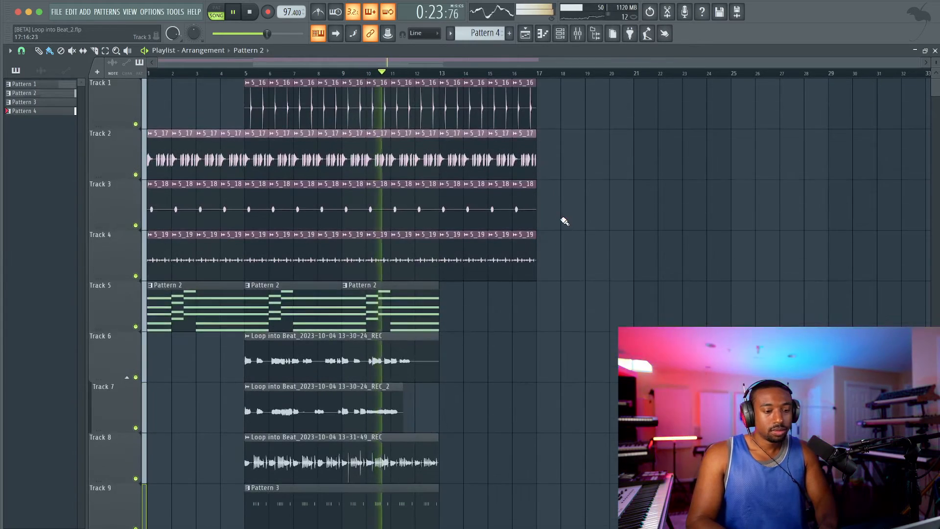
pyautogui.scroll(-5, 563, 235)
pyautogui.scroll(2, 519, 342)
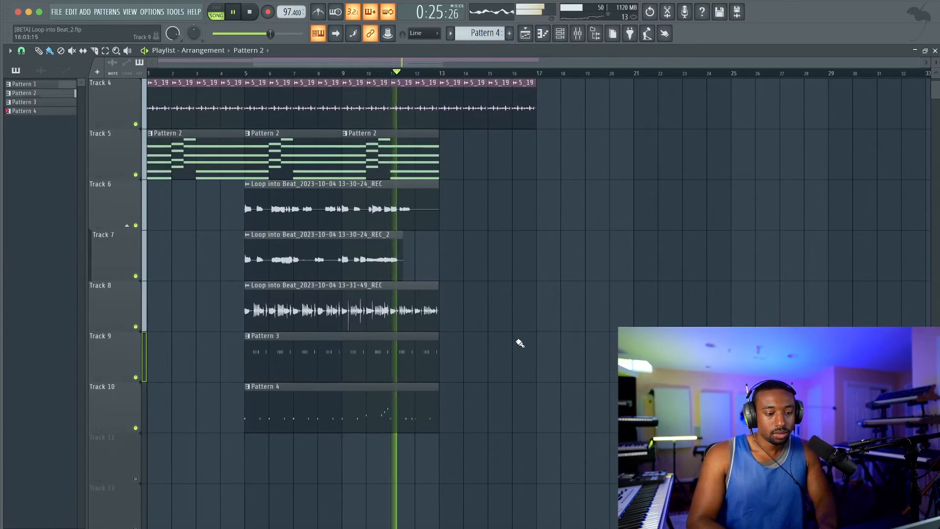
pyautogui.press('space')
pyautogui.doubleClick(401, 295)
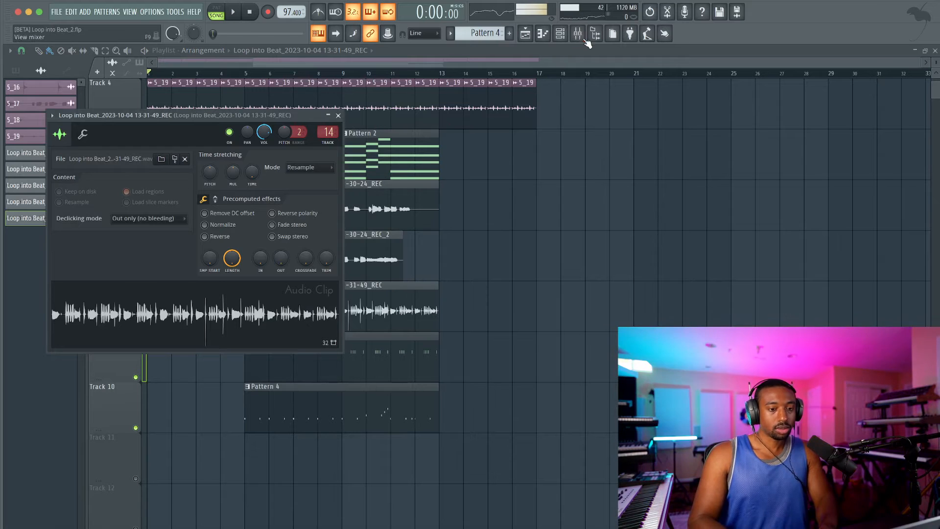
pyautogui.click(585, 40)
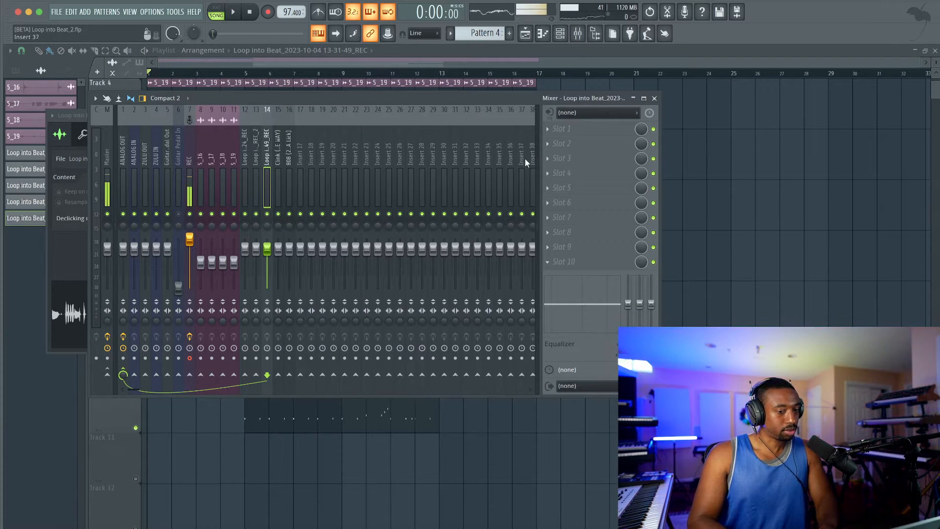
pyautogui.rightClick(456, 469)
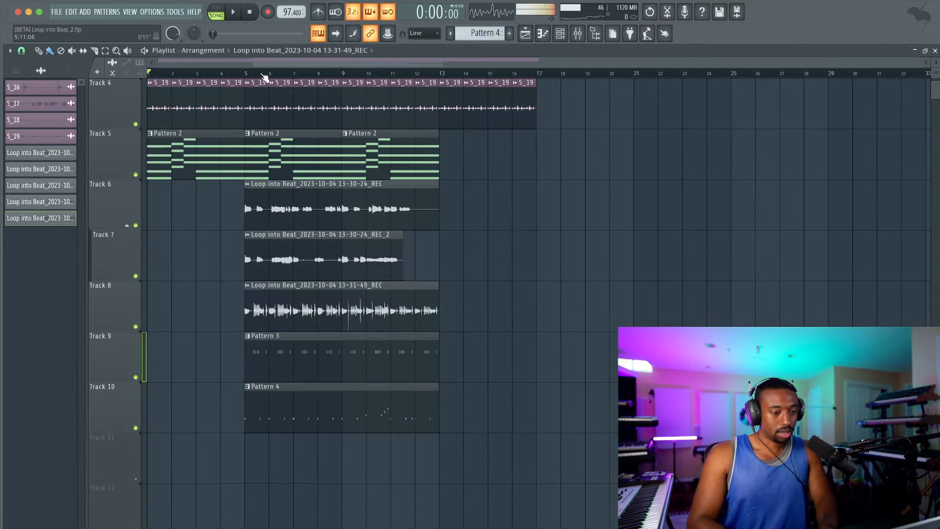
pyautogui.press('space')
pyautogui.press('F9')
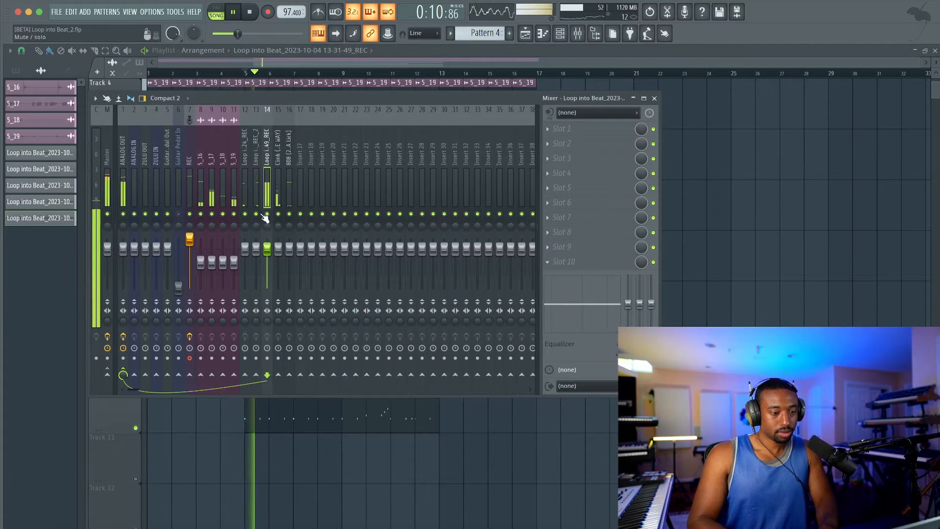
# Load FabFilter Pro-Q 3 in the first effect slot of the Track 8 take's mixer track and solo that track
pyautogui.click(571, 130)
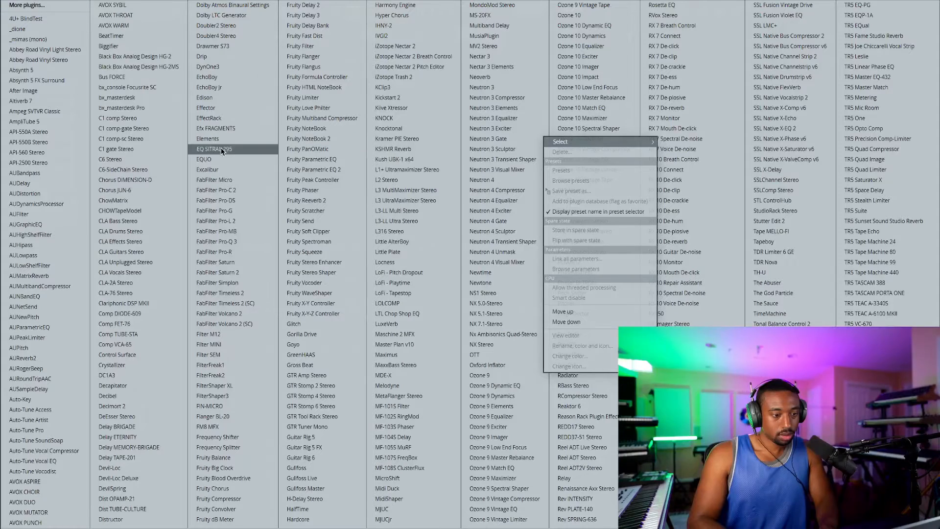
pyautogui.click(243, 242)
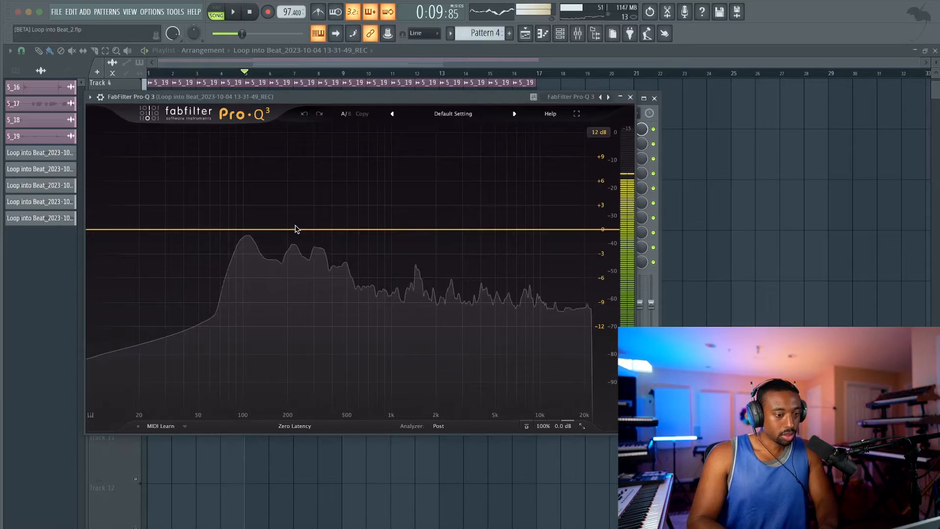
pyautogui.click(632, 97)
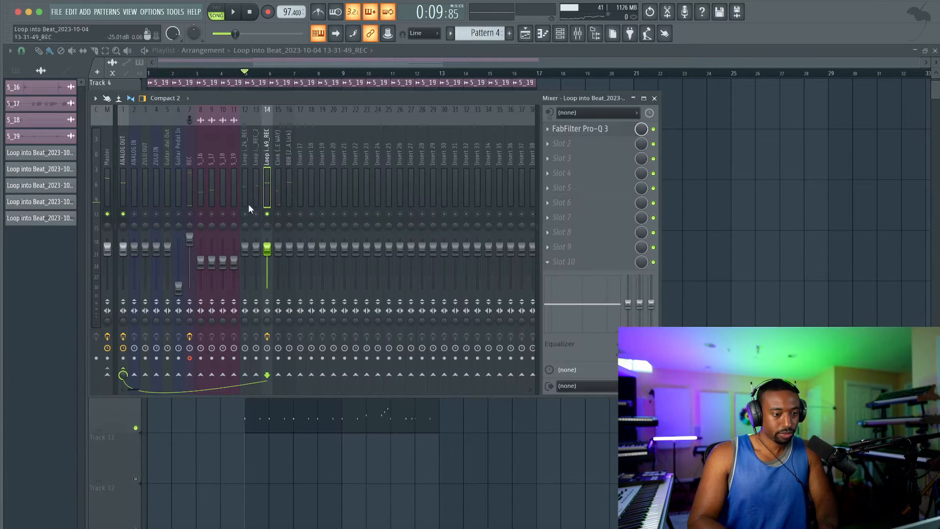
pyautogui.click(581, 129)
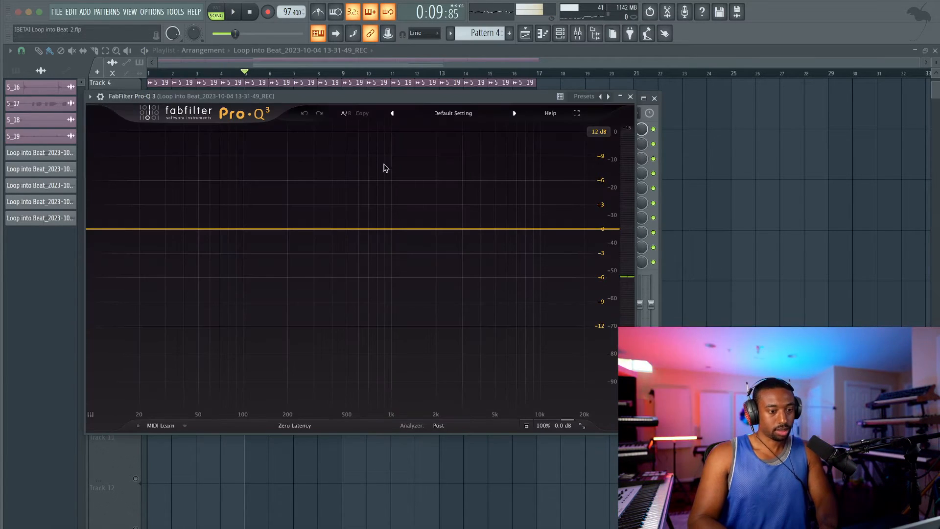
# Add a Band Pass band in Pro-Q 3 and set its Q to 5.200 and its frequency to 1267.3 Hz during playback
pyautogui.click(396, 228)
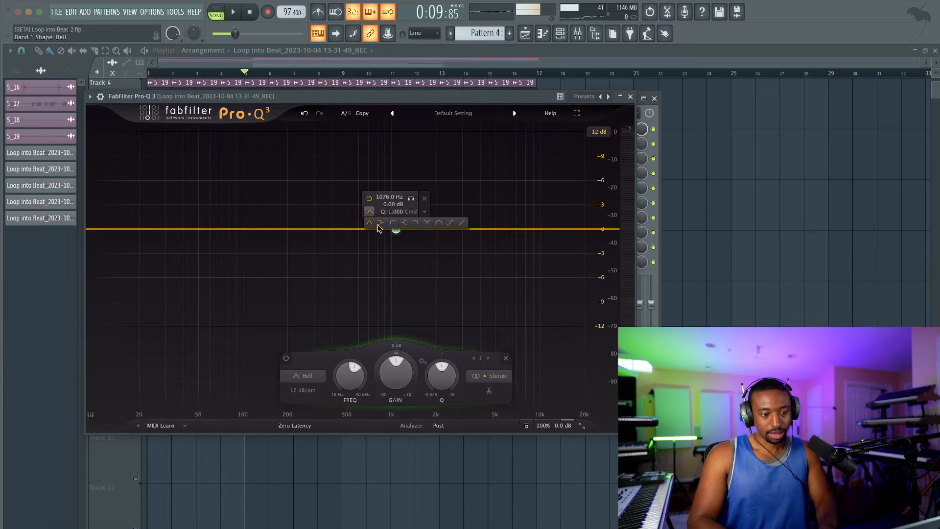
pyautogui.click(437, 224)
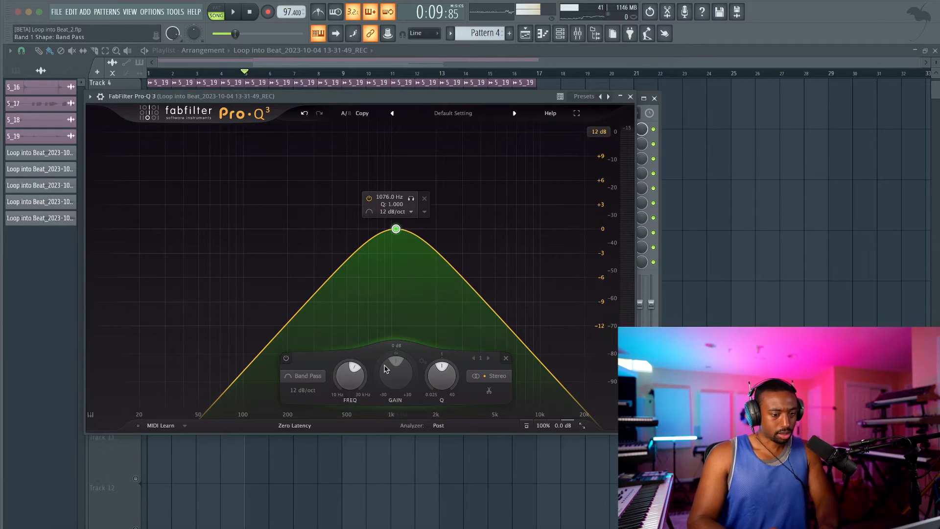
pyautogui.press('space')
pyautogui.press('space')
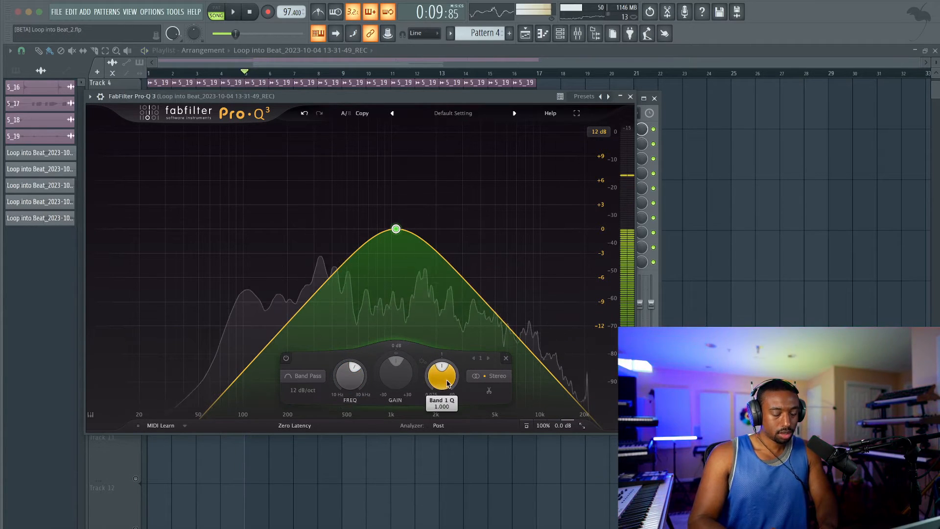
pyautogui.moveTo(447, 383); pyautogui.dragTo(446, 356)
pyautogui.press('space')
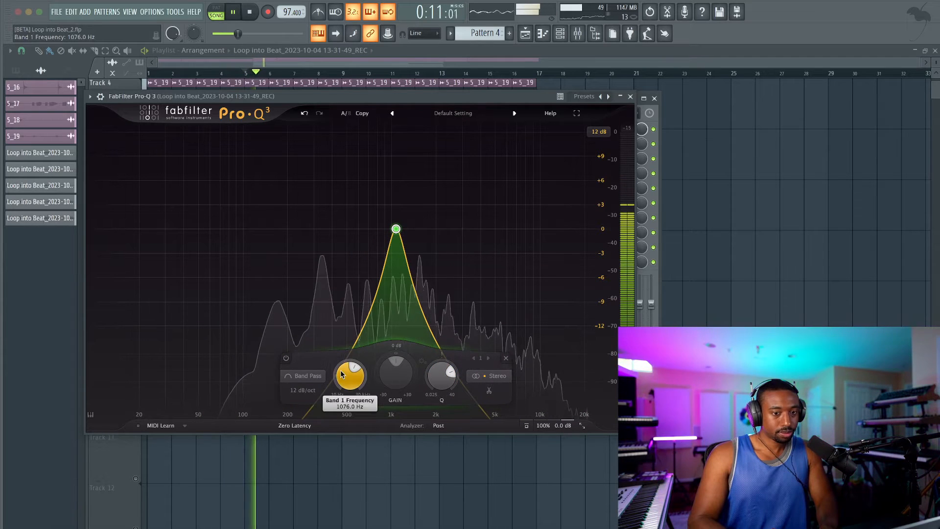
pyautogui.moveTo(341, 374); pyautogui.dragTo(342, 367)
# Check the buffer length in the audio device settings
pyautogui.click(152, 12)
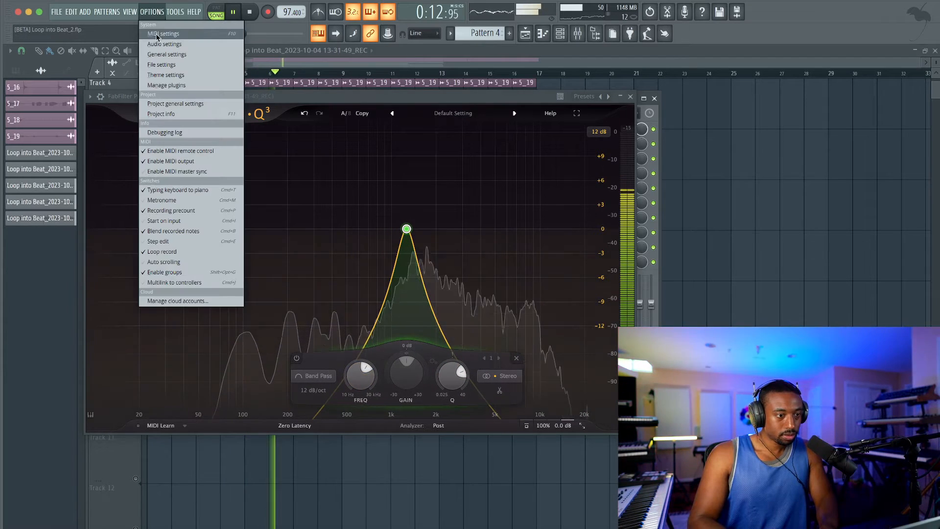
pyautogui.click(162, 44)
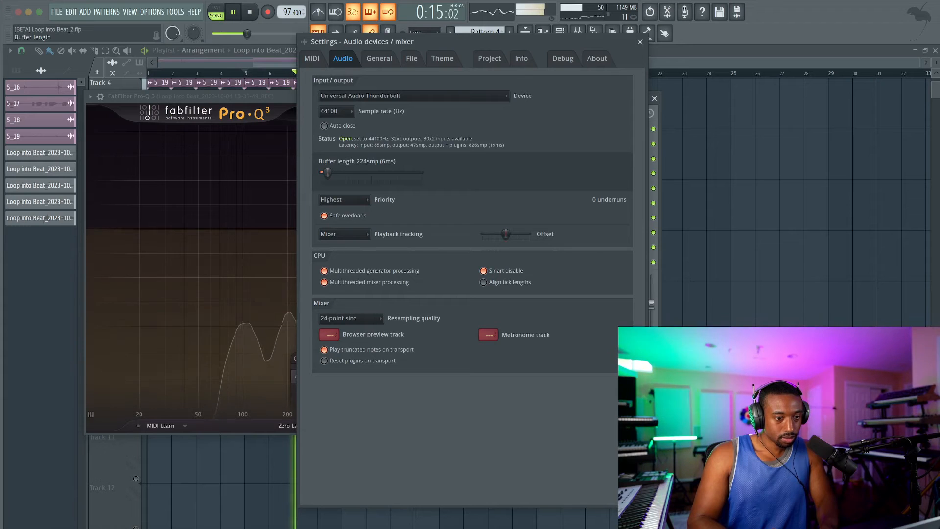
pyautogui.click(640, 42)
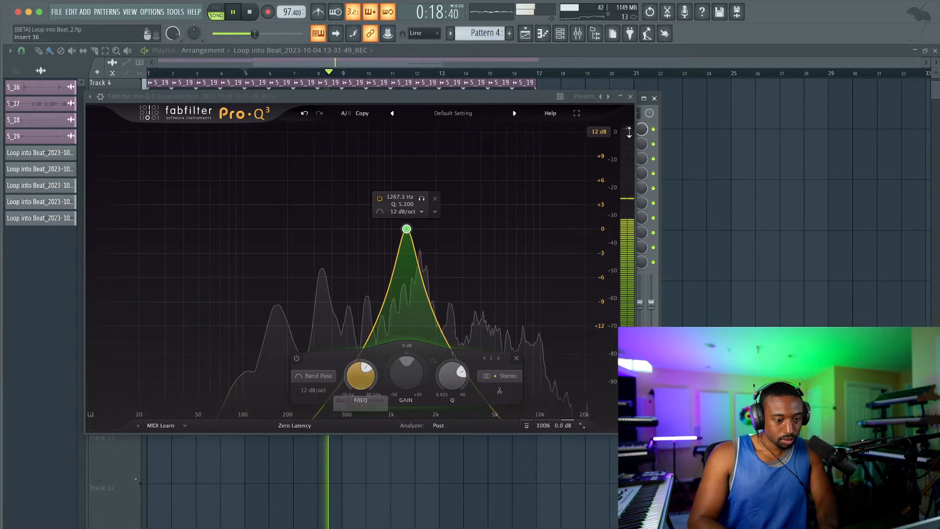
# Add Fruity Stereo Enhancer after the EQ on the take's mixer track and set its phase offset to 7.3ms right
pyautogui.press('space')
pyautogui.click(630, 98)
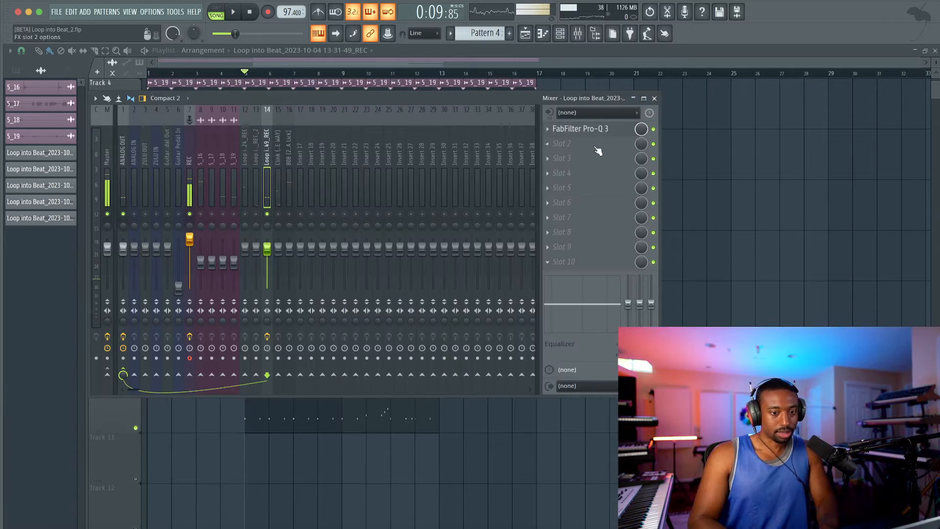
pyautogui.click(599, 151)
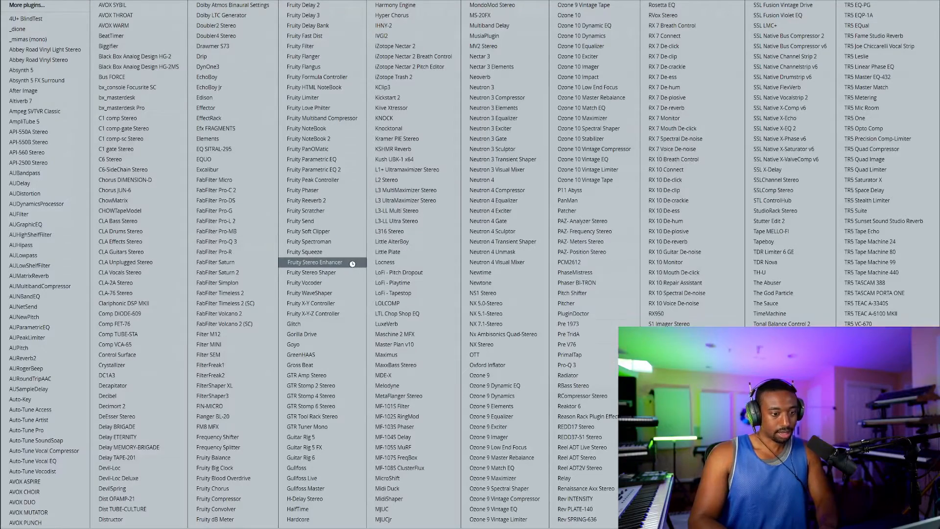
pyautogui.click(343, 263)
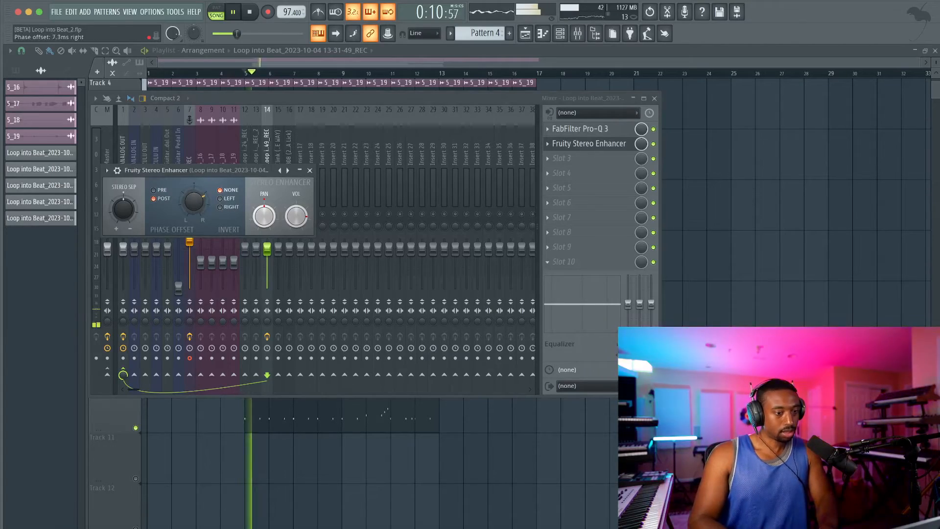
pyautogui.click(310, 170)
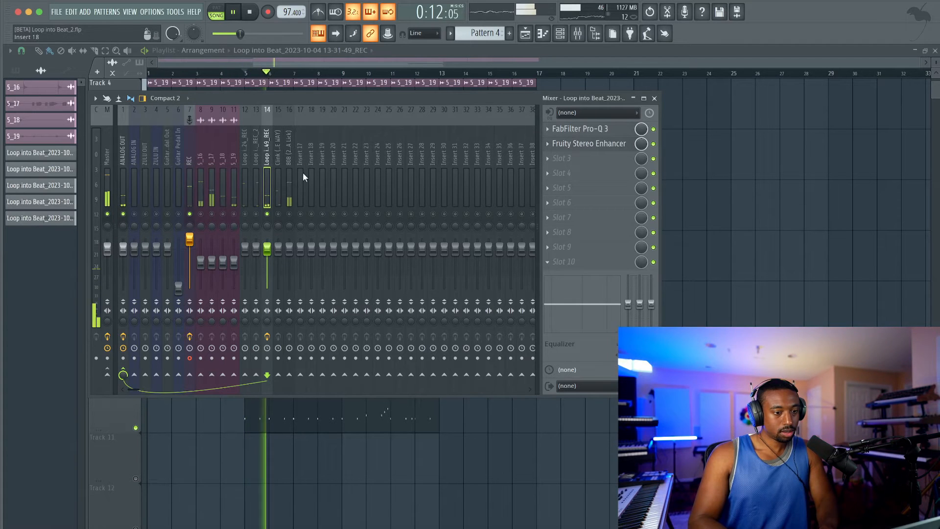
# Unsolo the take's mixer track and check the levels of the full mix during playback
pyautogui.rightClick(268, 214)
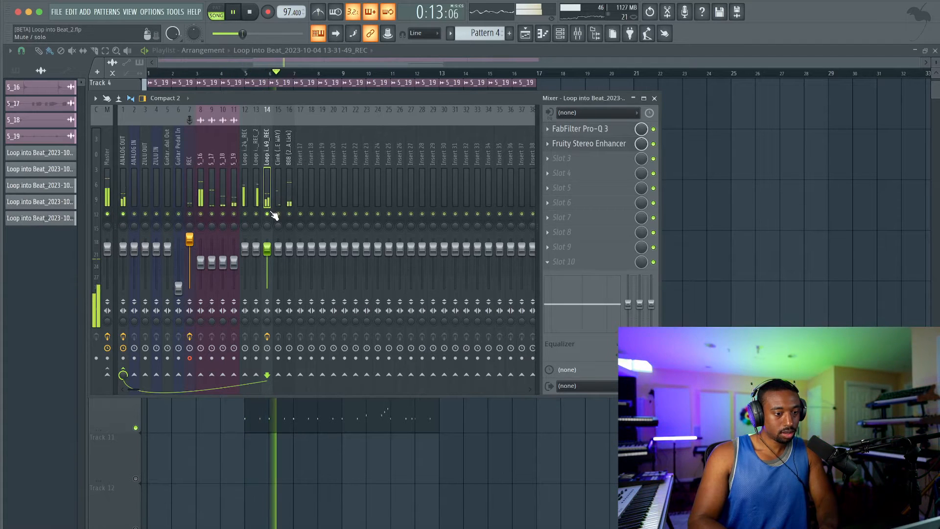
pyautogui.rightClick(740, 216)
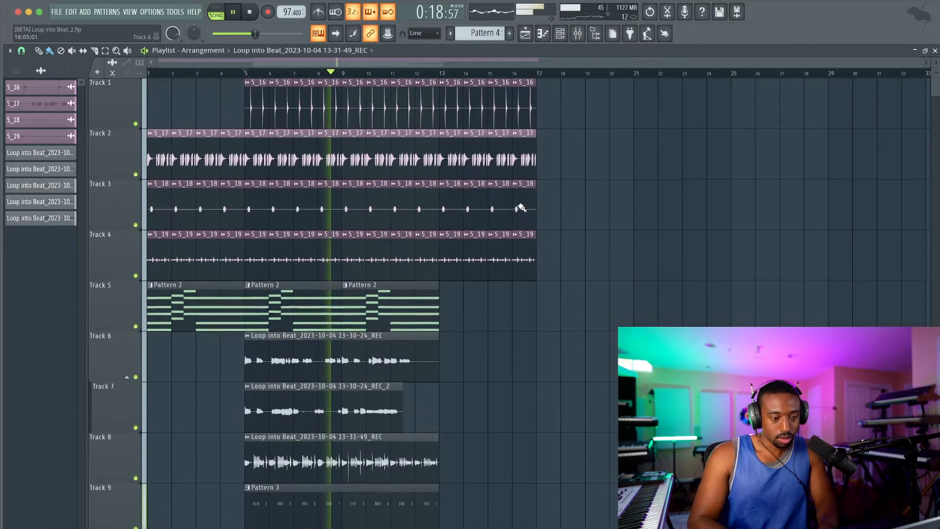
pyautogui.scroll(3, 583, 300)
pyautogui.click(578, 33)
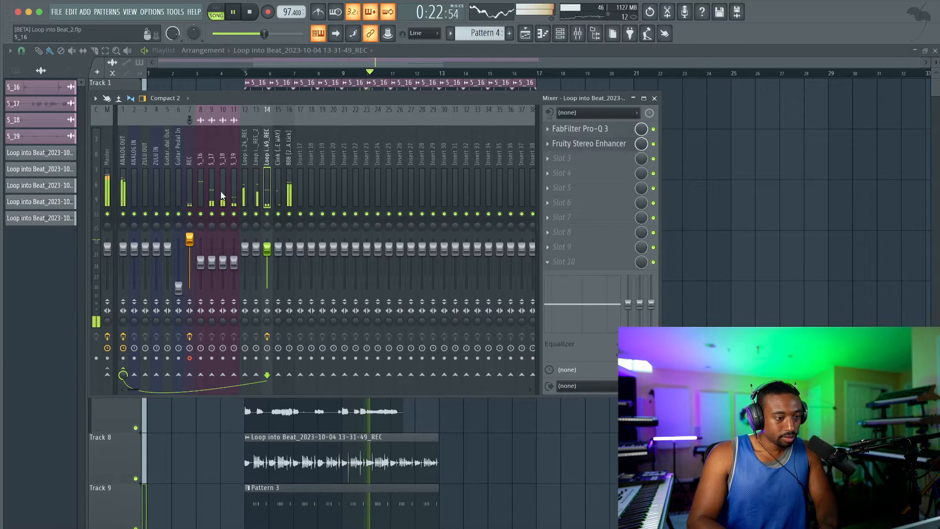
pyautogui.press('F9')
# Duplicate the clips of bars 5 to 12 on Tracks 5 to 10 so that the copies start at bar 13
pyautogui.scroll(-2, 552, 274)
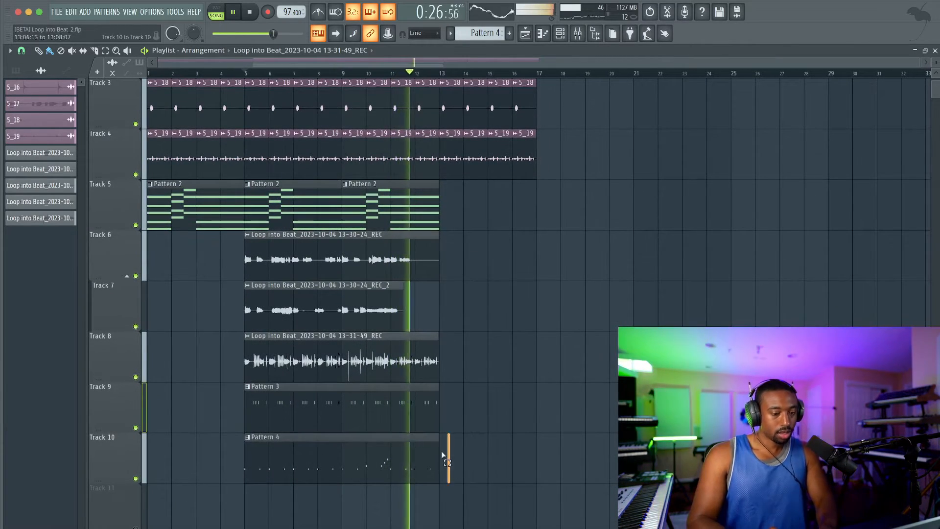
pyautogui.moveTo(448, 462); pyautogui.dragTo(270, 181)
pyautogui.scroll(1, 284, 245)
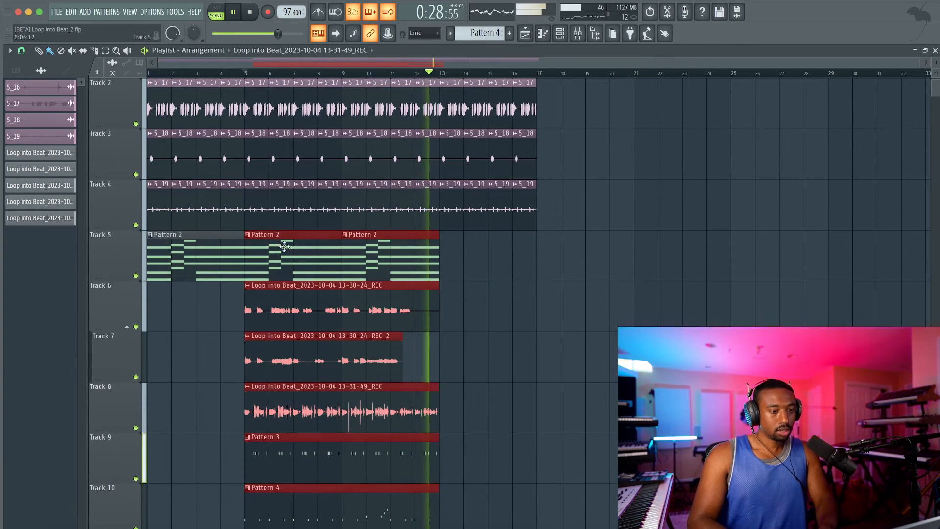
pyautogui.hotkey('ctrl', 'b')
pyautogui.press('space')
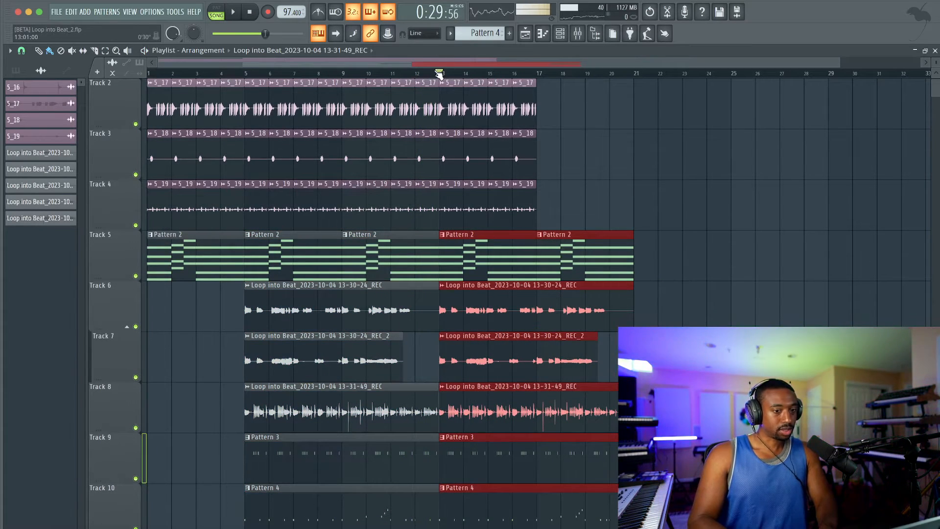
# Extend the drum clips on Tracks 1 to 4 from bar 17 up to bar 21 and play from bar 13
pyautogui.scroll(1, 499, 172)
pyautogui.moveTo(564, 279); pyautogui.dragTo(552, 100)
pyautogui.click(509, 355)
pyautogui.press('space')
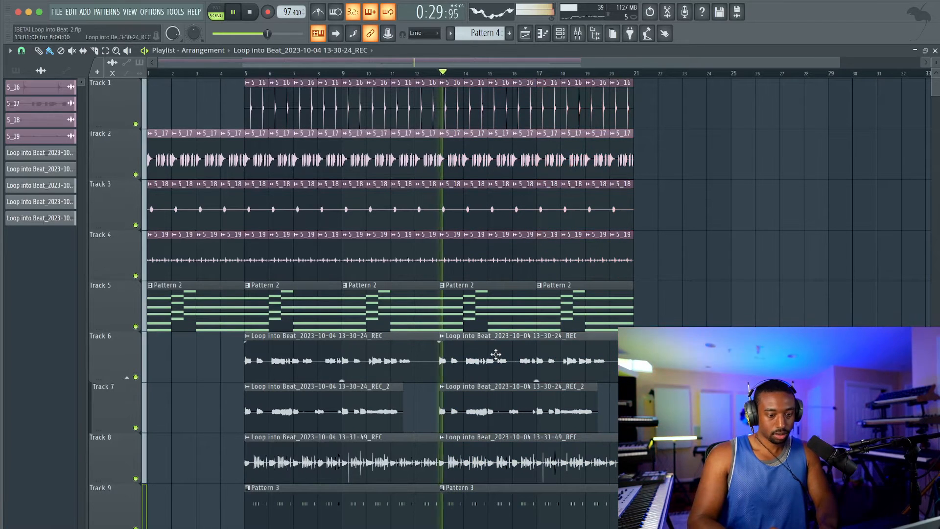
# Delete the duplicated recordings starting at bar 13 on Tracks 6 and 7
pyautogui.rightClick(497, 366)
pyautogui.rightClick(493, 405)
pyautogui.scroll(-3, 500, 361)
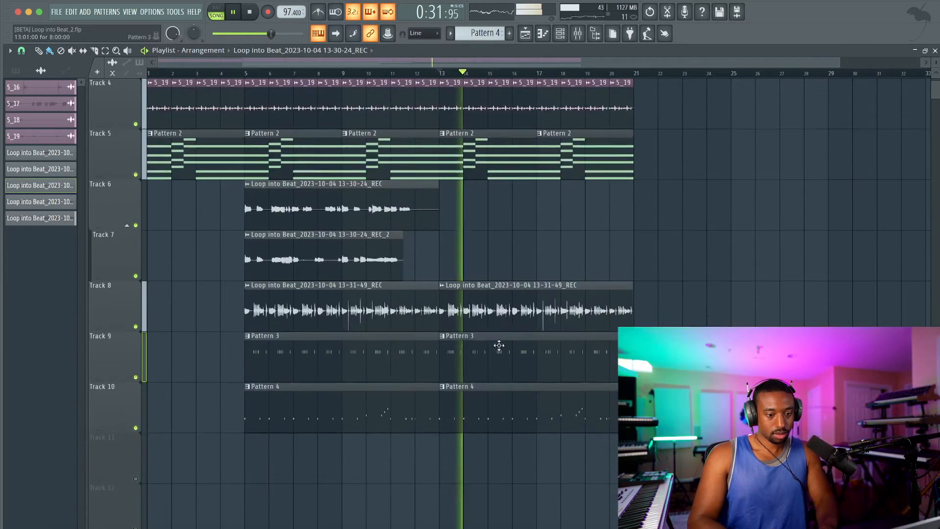
pyautogui.scroll(2, 535, 264)
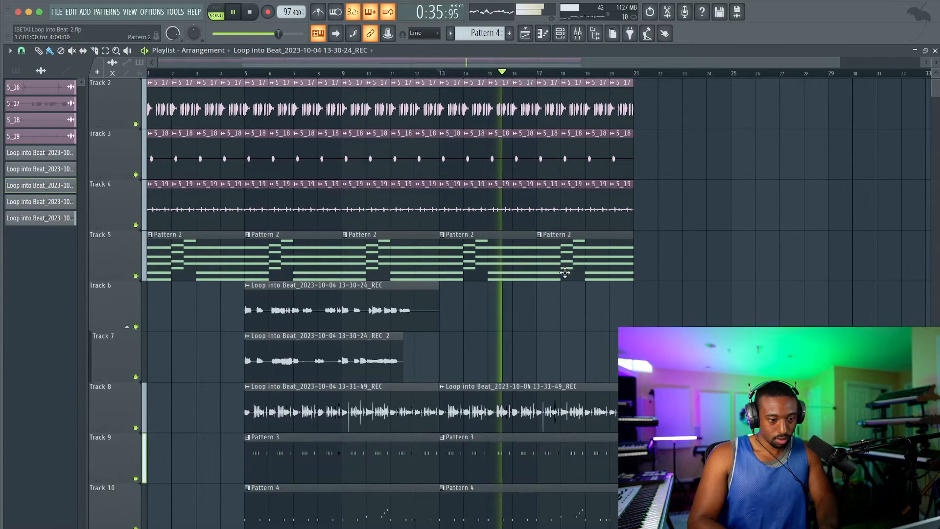
# Duplicate all clips of bars 13 to 20 so that the copies start at bar 21, and save the project
pyautogui.scroll(-2, 635, 478)
pyautogui.moveTo(635, 484); pyautogui.dragTo(456, 35)
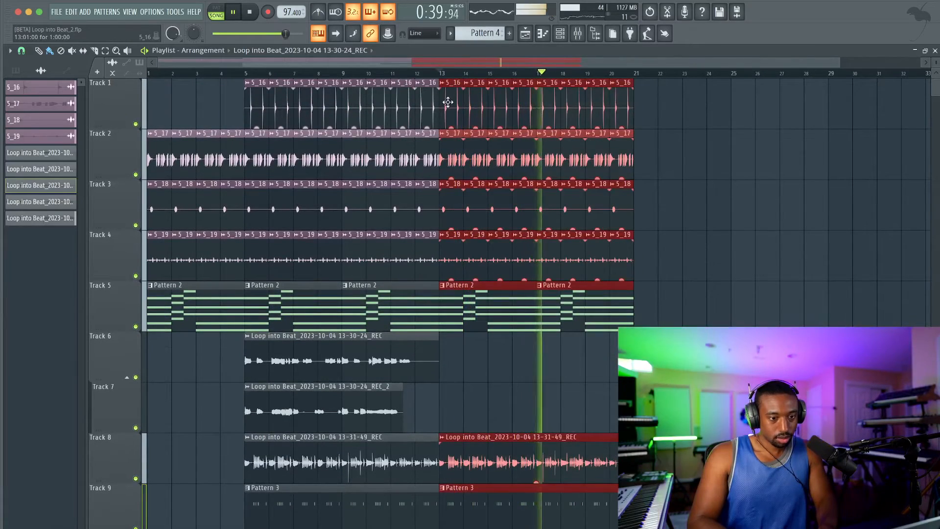
pyautogui.hotkey('ctrl', 'b')
pyautogui.rightClick(597, 369)
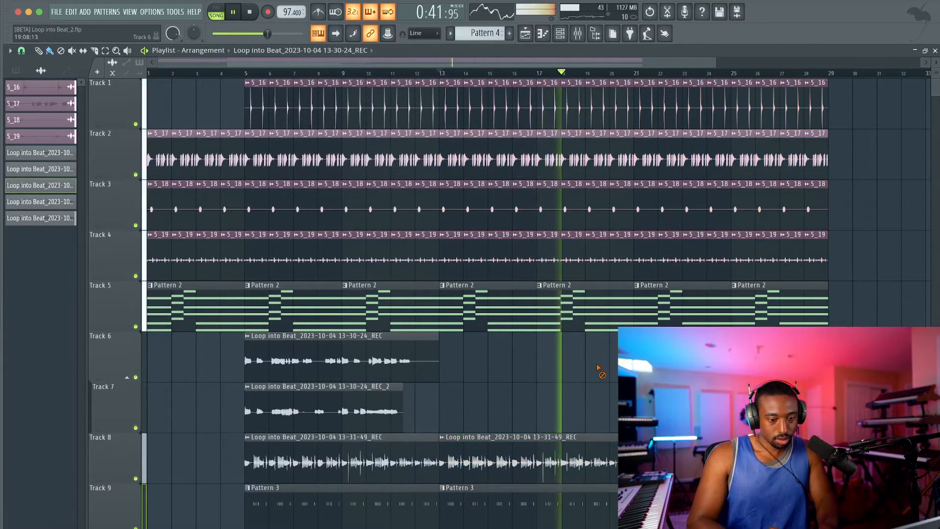
pyautogui.press('super+s')
# Delete the 5_16 clips on Track 1 from bar 21 up to bar 25
pyautogui.hscroll(2, 597, 368)
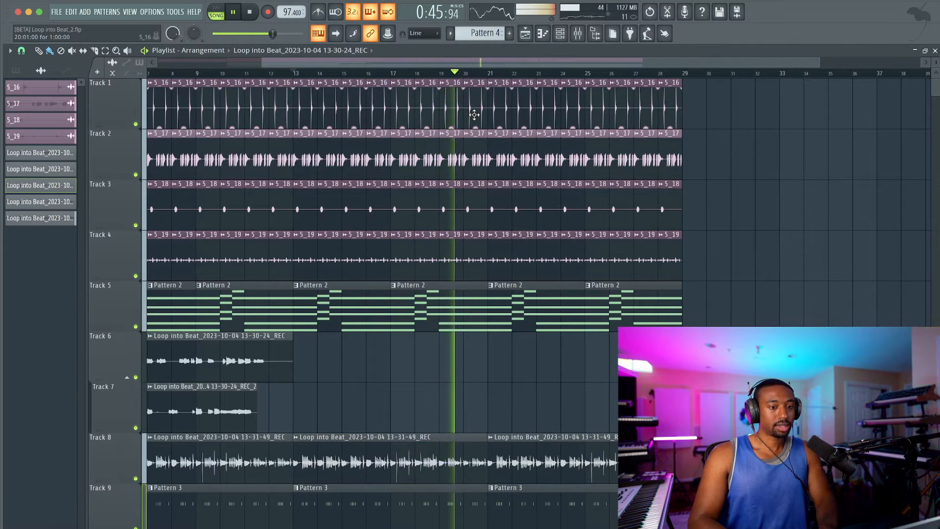
pyautogui.rightClick(495, 115)
pyautogui.rightClick(519, 114)
pyautogui.rightClick(538, 113)
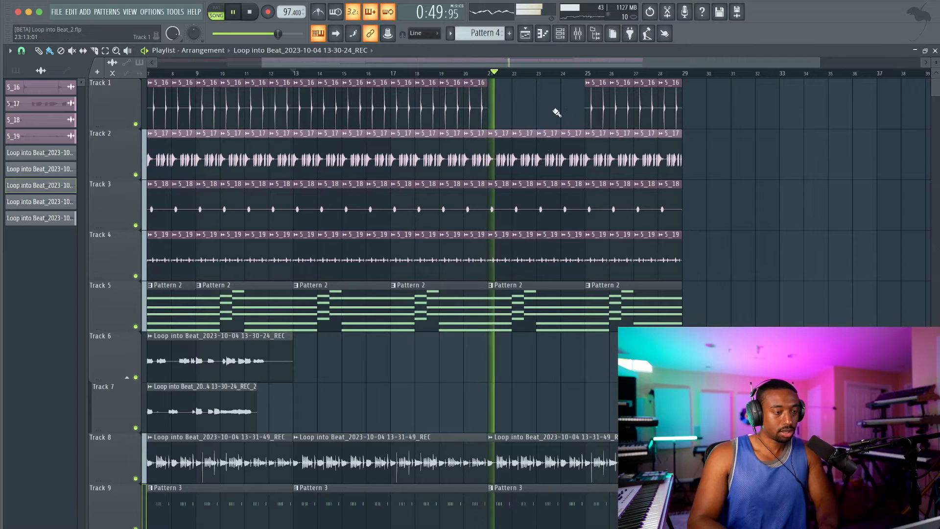
# Copy the clips on all tracks from bars 5 to 13 to bar 29, deselect them and save the project
pyautogui.scroll(-2, 522, 355)
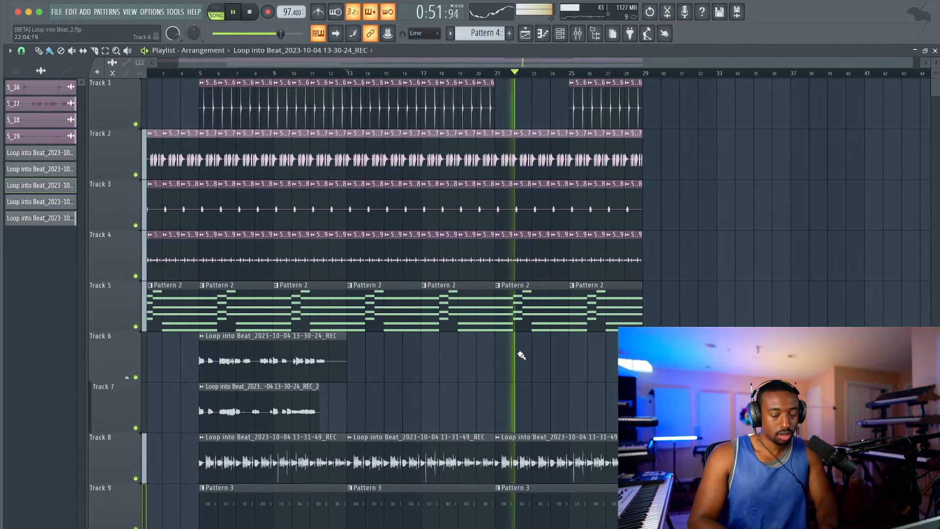
pyautogui.scroll(-1, 522, 355)
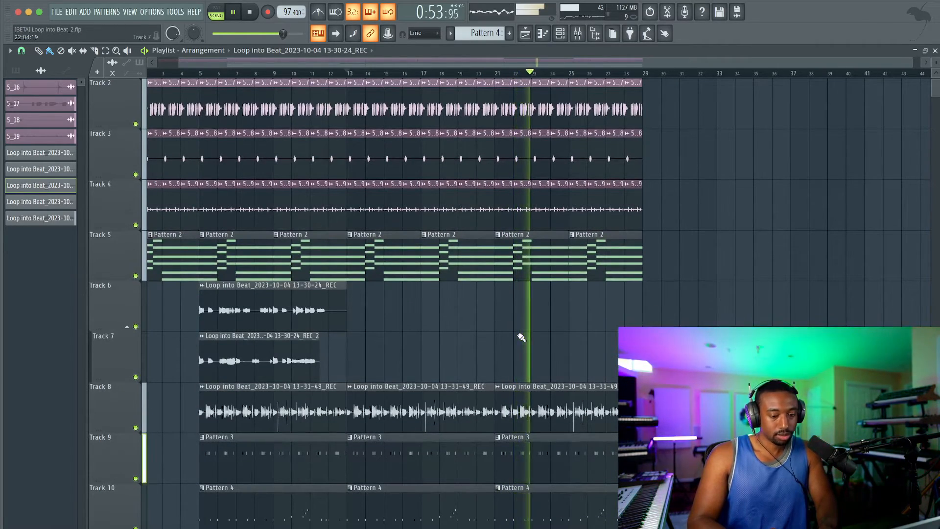
pyautogui.scroll(1, 551, 338)
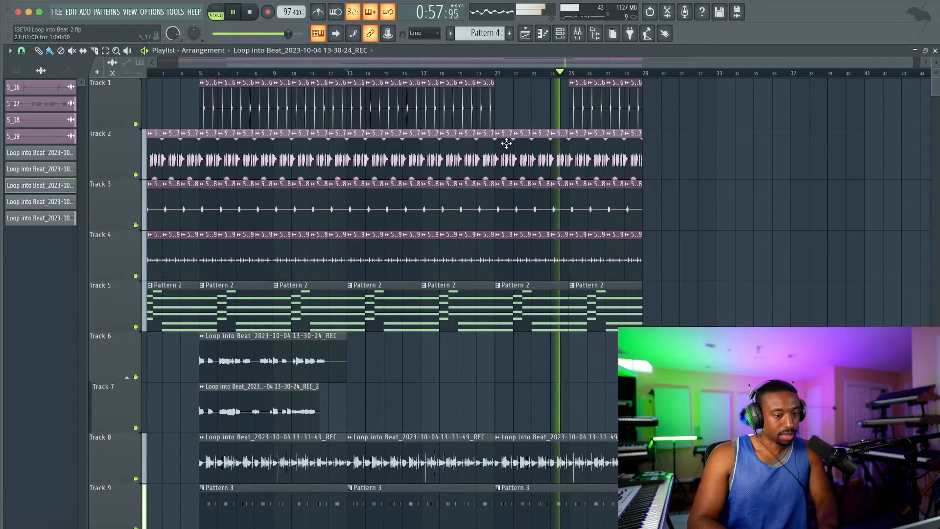
pyautogui.scroll(-7, 343, 220)
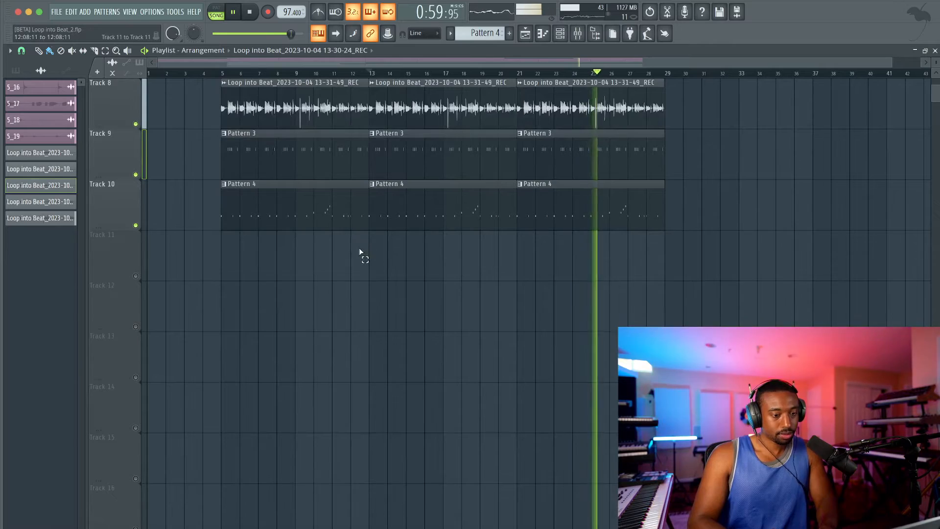
pyautogui.moveTo(360, 252); pyautogui.dragTo(231, 96)
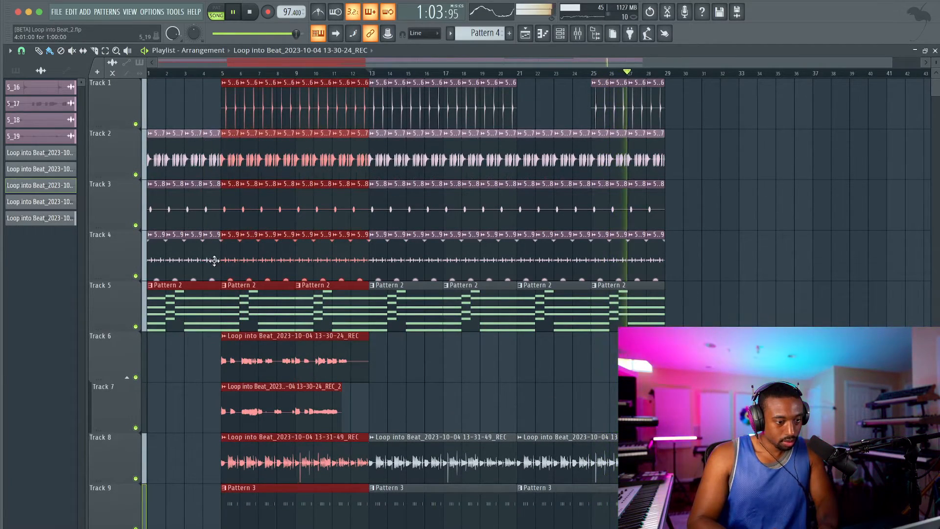
pyautogui.moveTo(214, 260); pyautogui.dragTo(669, 266)
pyautogui.rightClick(652, 304)
pyautogui.hotkey('ctrl', 'd')
pyautogui.hotkey('ctrl', 's')
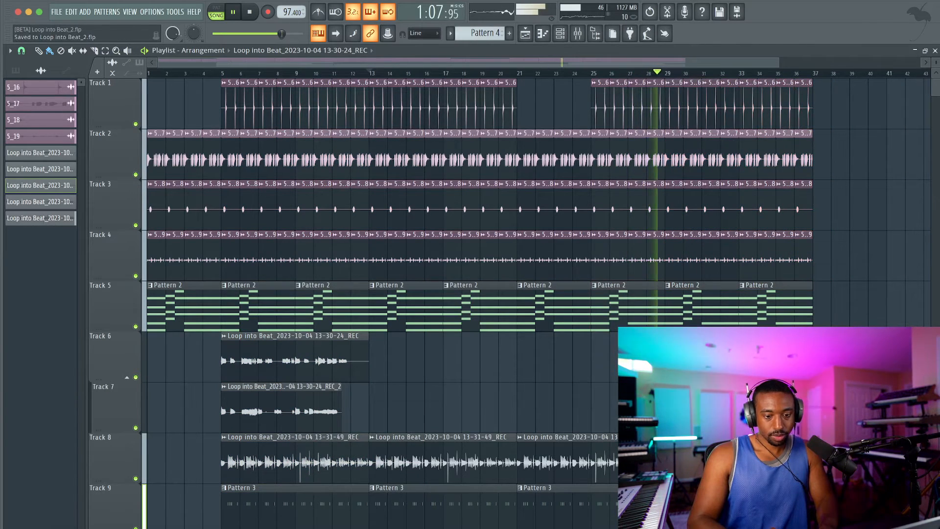
# Color all audio clips in the picker, from 5_16 to the last recording, with a gradient from light magenta #E270C3 to blue
pyautogui.scroll(-1, 346, 296)
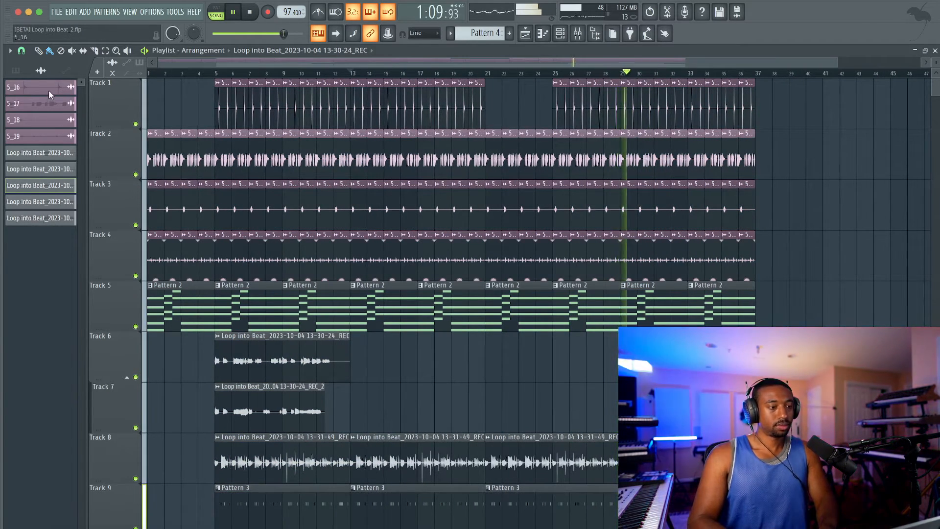
pyautogui.click(48, 90)
pyautogui.rightClick(42, 220)
pyautogui.click(69, 258)
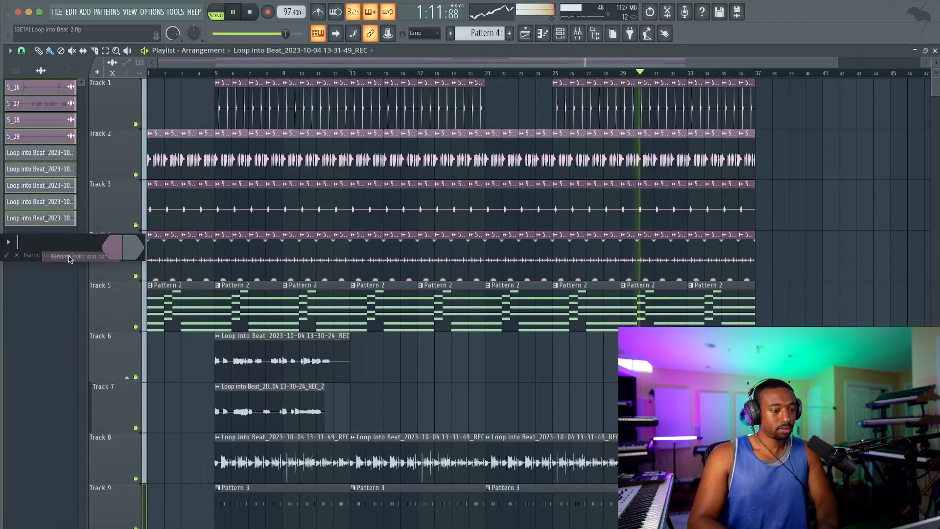
pyautogui.click(121, 249)
pyautogui.doubleClick(204, 414)
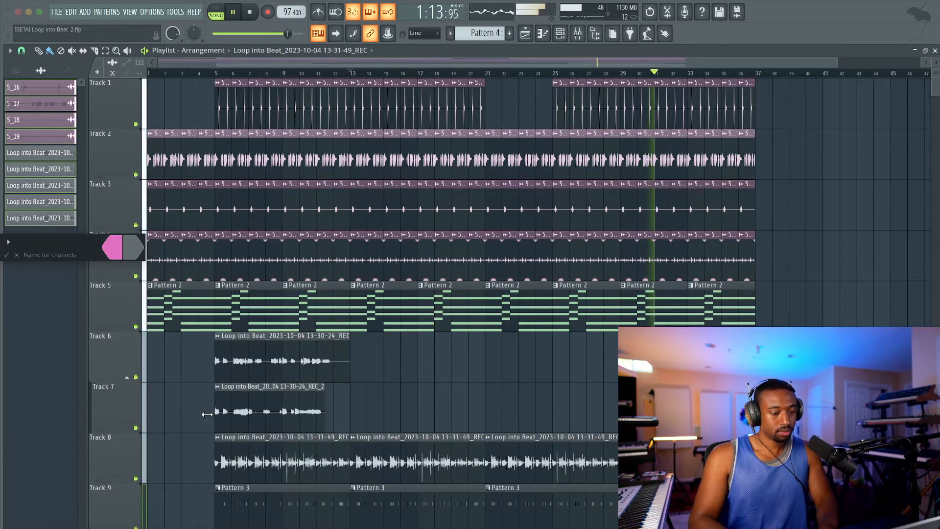
pyautogui.click(134, 250)
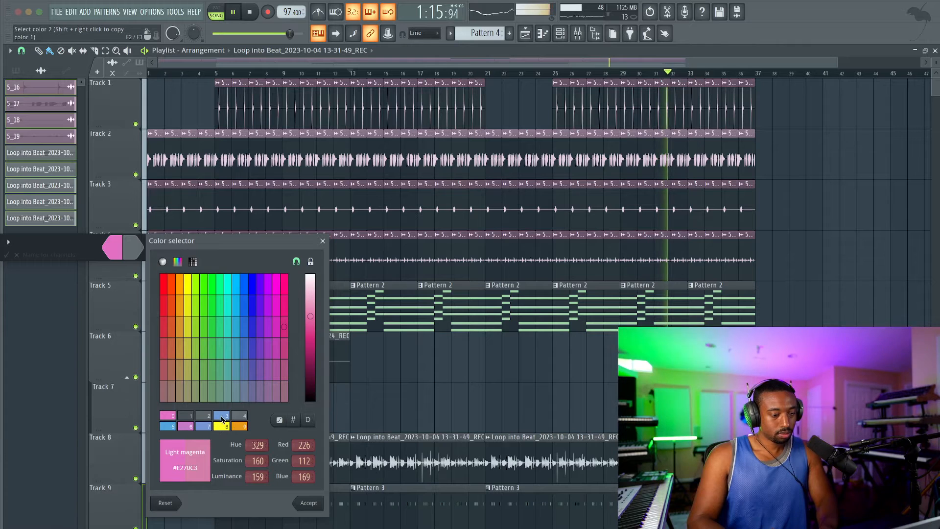
pyautogui.doubleClick(227, 418)
pyautogui.press('Return')
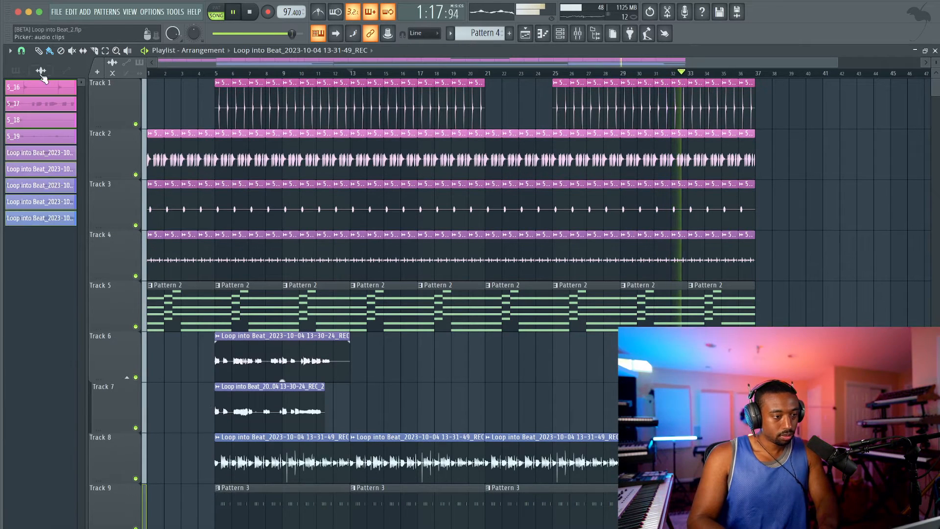
# Color Pattern 1 through Pattern 4 with a gradient from light magenta #E270C3 to light blue
pyautogui.click(15, 70)
pyautogui.rightClick(27, 112)
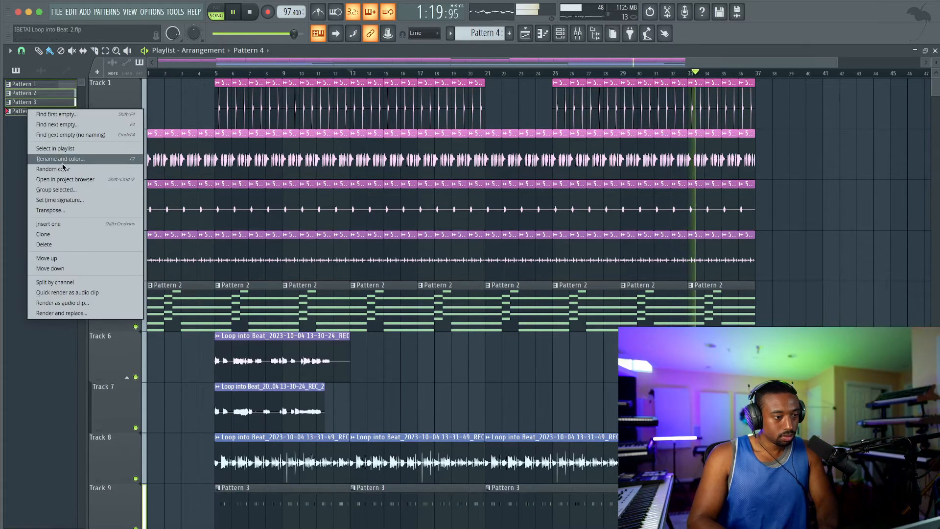
pyautogui.click(65, 159)
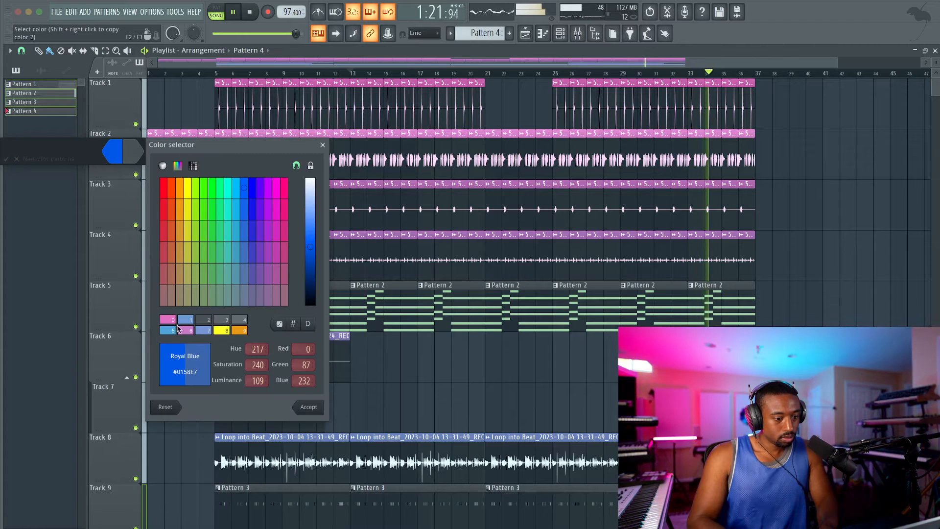
pyautogui.click(180, 331)
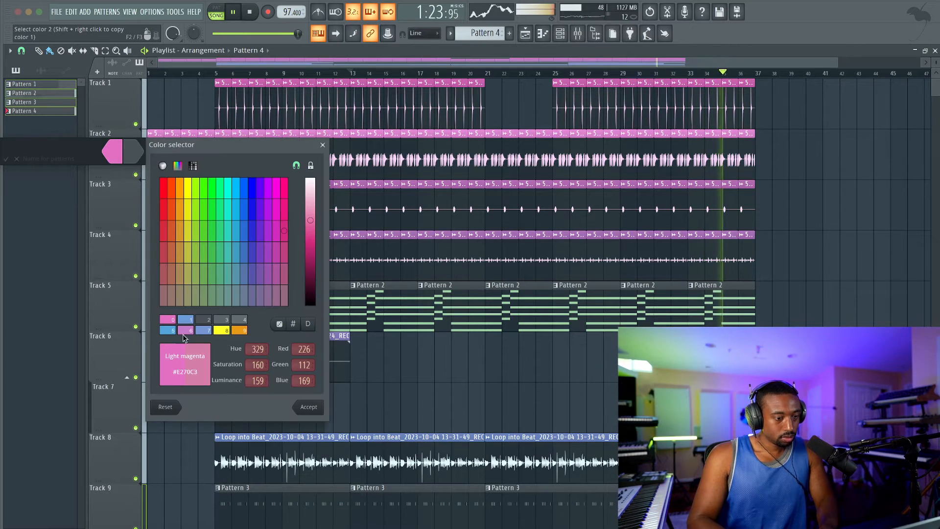
pyautogui.click(190, 320)
pyautogui.press('Return')
# Stop playback and select the clips on tracks 2 to 5 between bars 21 and 25
pyautogui.scroll(-3, 550, 351)
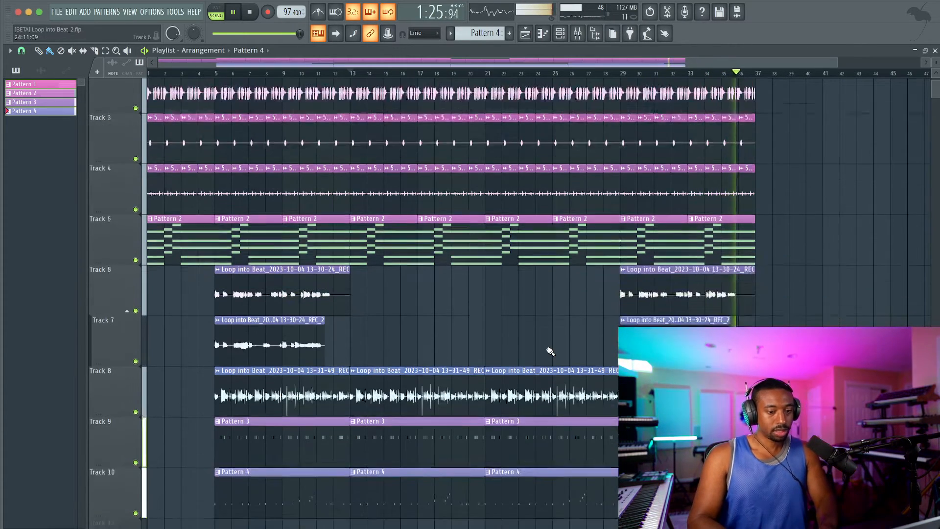
pyautogui.scroll(-2, 550, 351)
pyautogui.scroll(-1, 525, 263)
pyautogui.scroll(2, 524, 263)
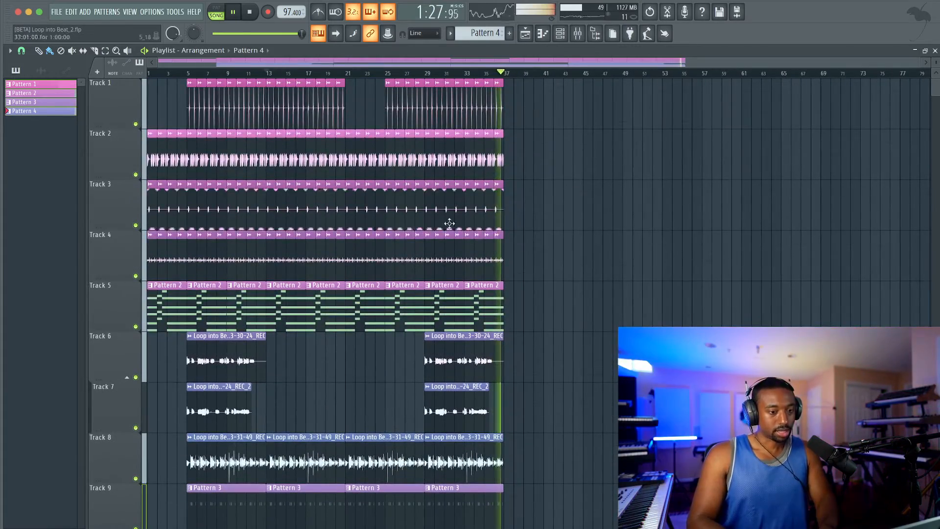
pyautogui.press('space')
pyautogui.scroll(4, 392, 225)
pyautogui.moveTo(365, 130); pyautogui.dragTo(290, 331)
pyautogui.scroll(-4, 288, 327)
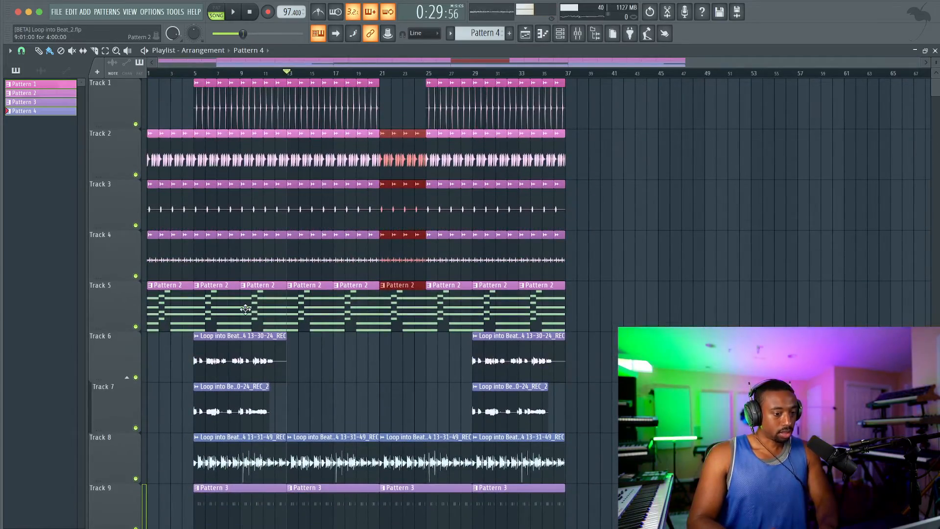
# Add a time marker named "intro" with the playhead at bar 5, and move the marker to bar 1
pyautogui.scroll(2, 239, 232)
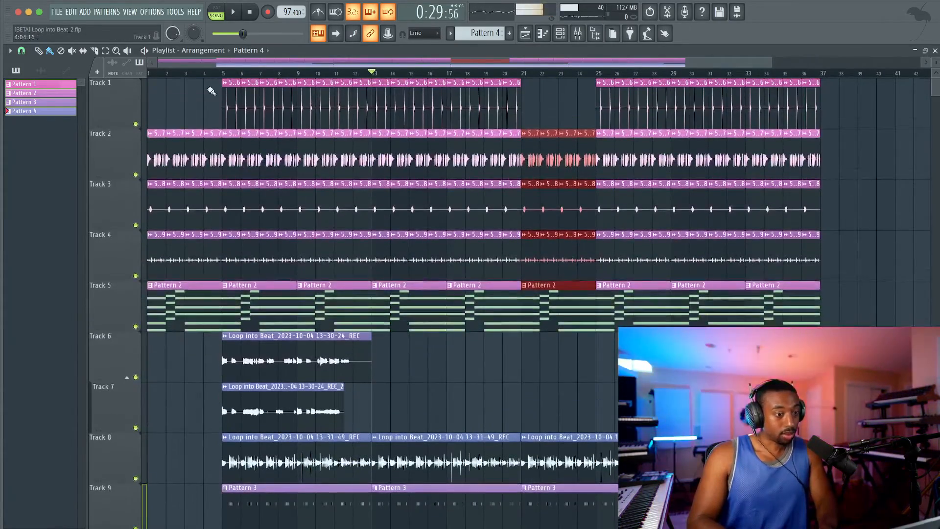
pyautogui.click(224, 73)
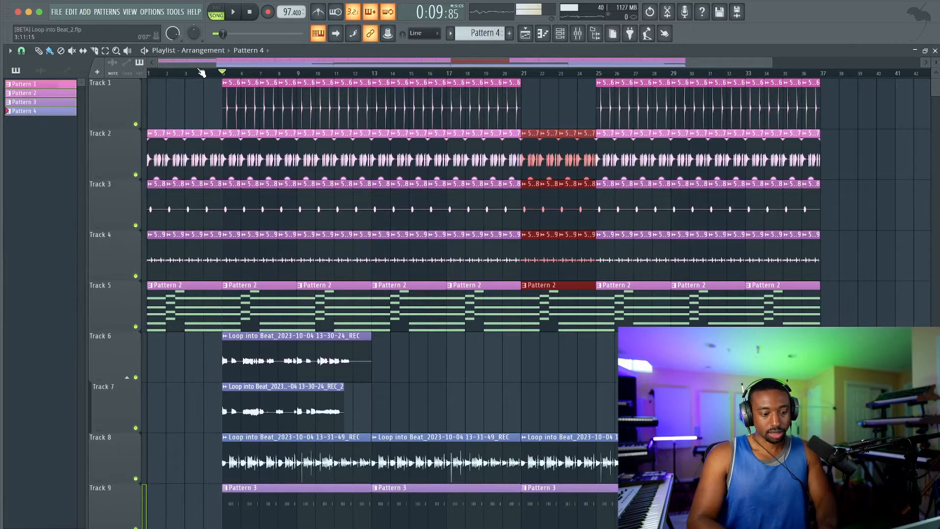
pyautogui.click(10, 50)
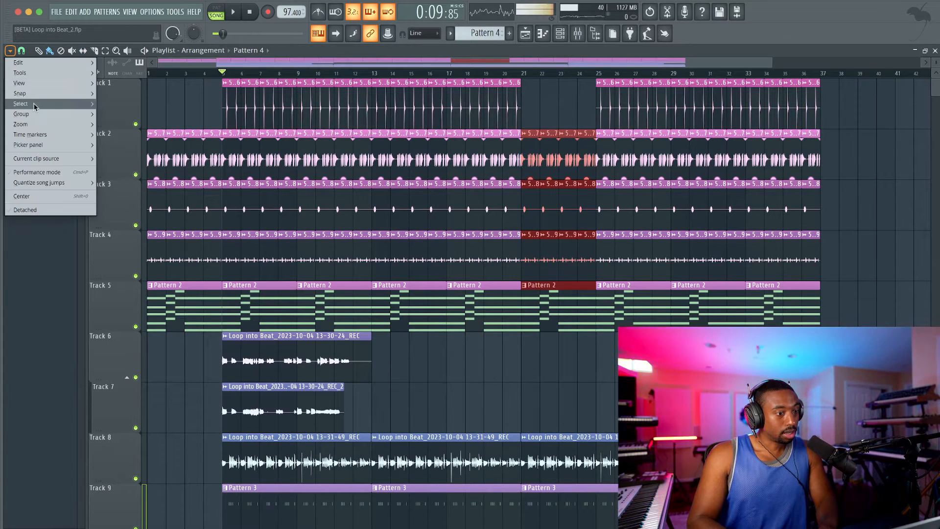
pyautogui.moveTo(58, 134)
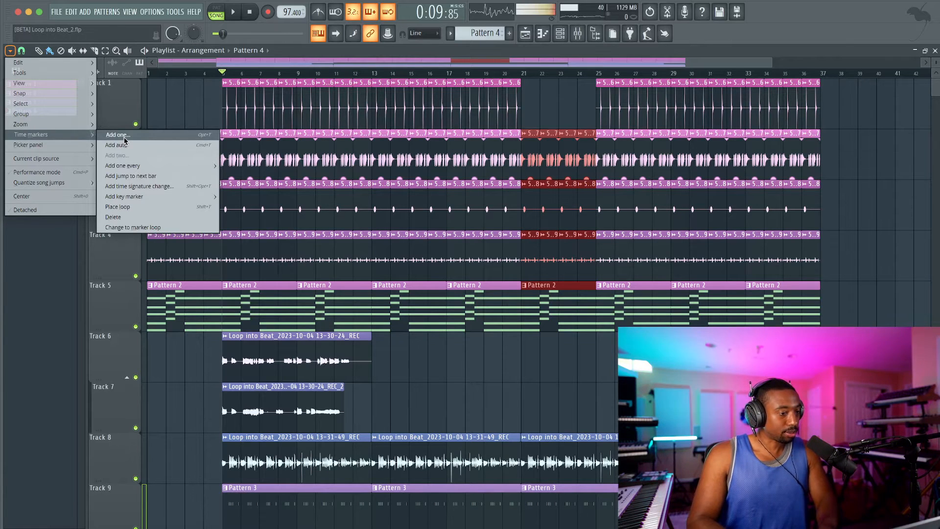
pyautogui.click(124, 138)
pyautogui.write('intro')
pyautogui.press('Return')
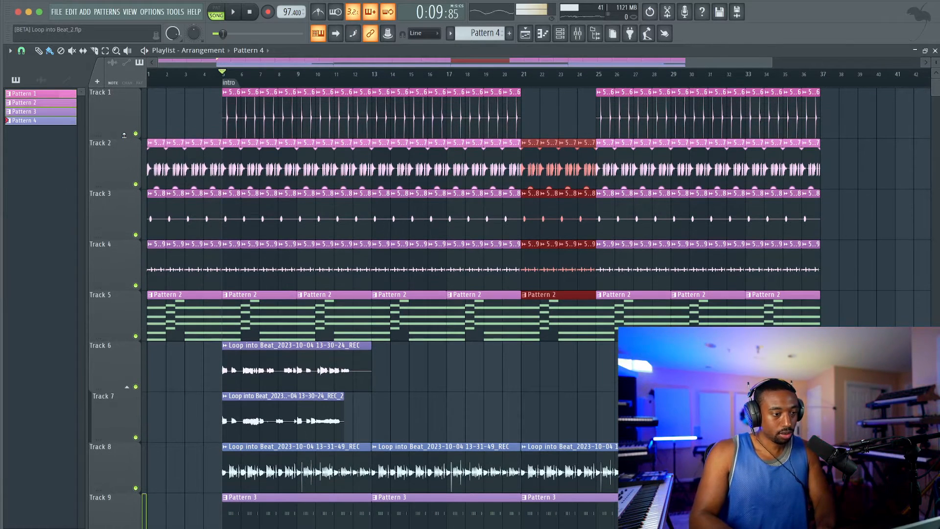
pyautogui.moveTo(225, 82); pyautogui.dragTo(150, 83)
# Rename the marker at bar 1 as "intro - 4bars"
pyautogui.rightClick(152, 81)
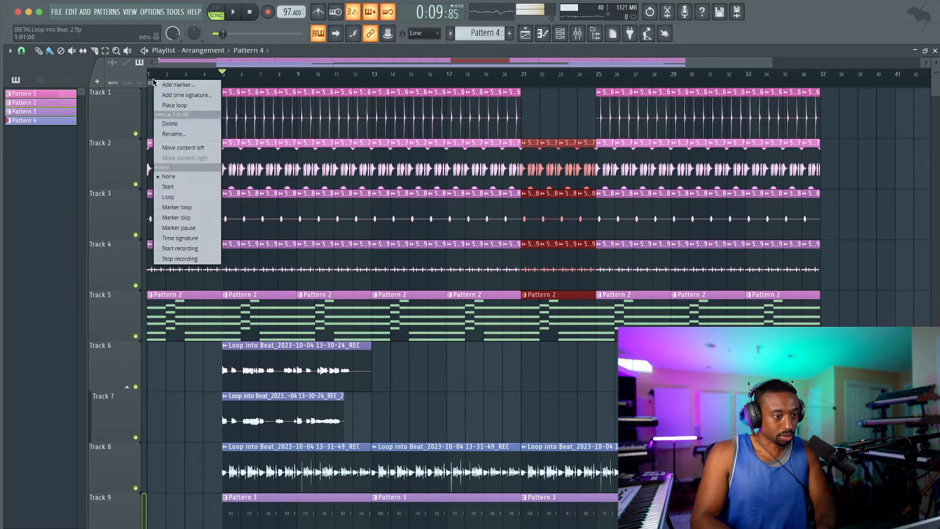
pyautogui.click(178, 91)
pyautogui.press('End')
pyautogui.write('- 4')
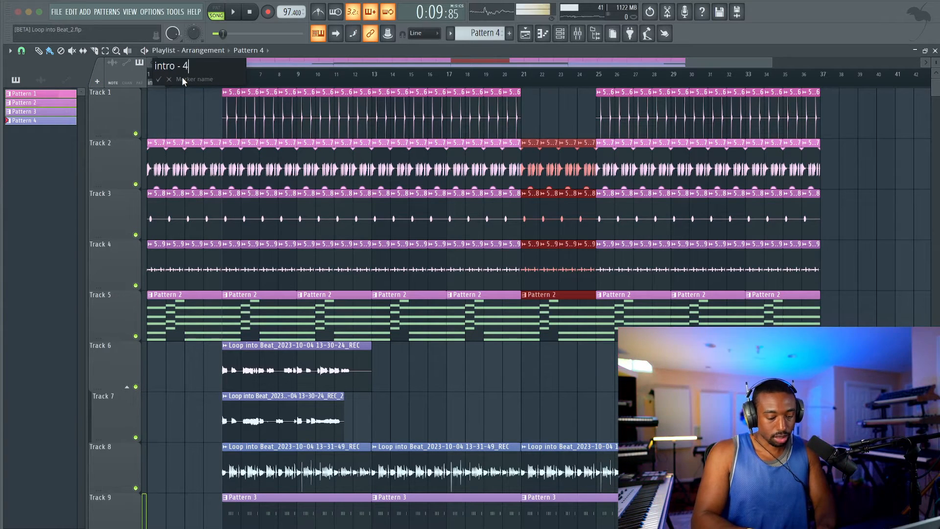
pyautogui.write('bars')
pyautogui.press('Return')
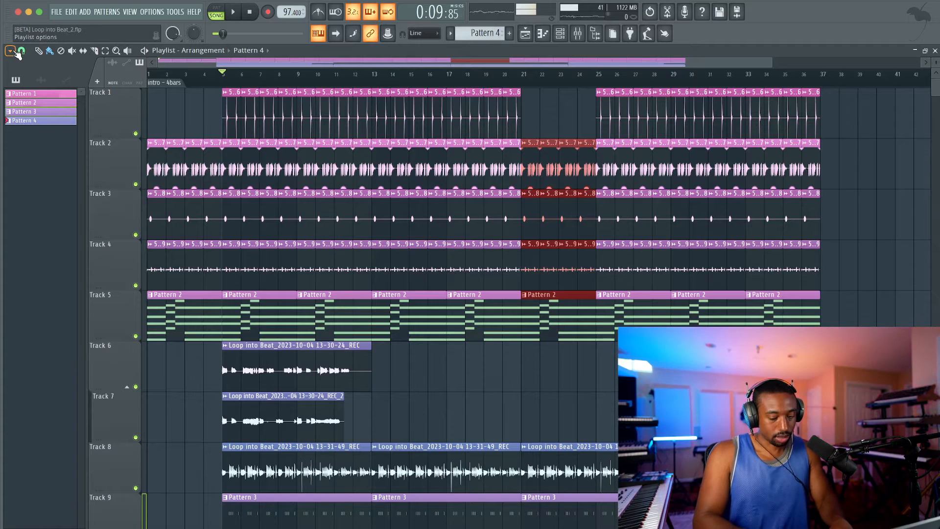
# Add a time marker named "hook - 8 bars" at bar 5
pyautogui.hotkey('alt', 't')
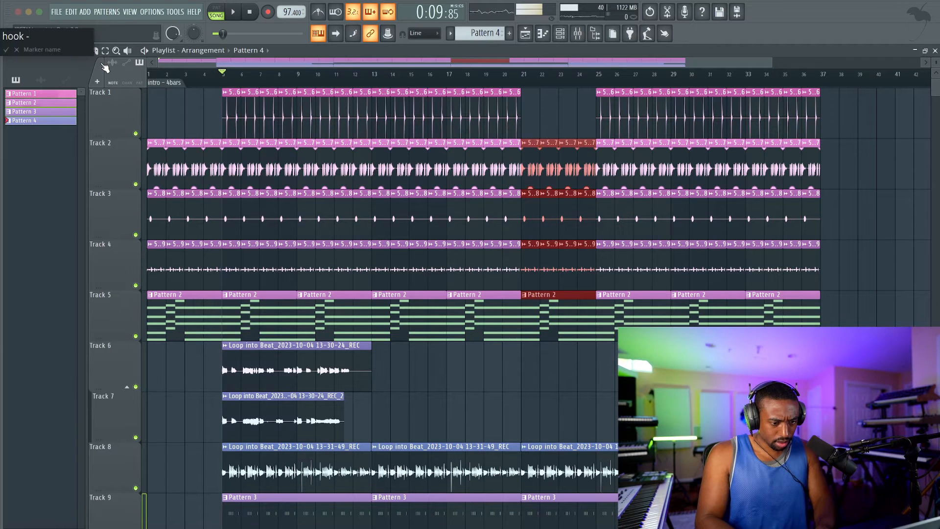
pyautogui.write('8')
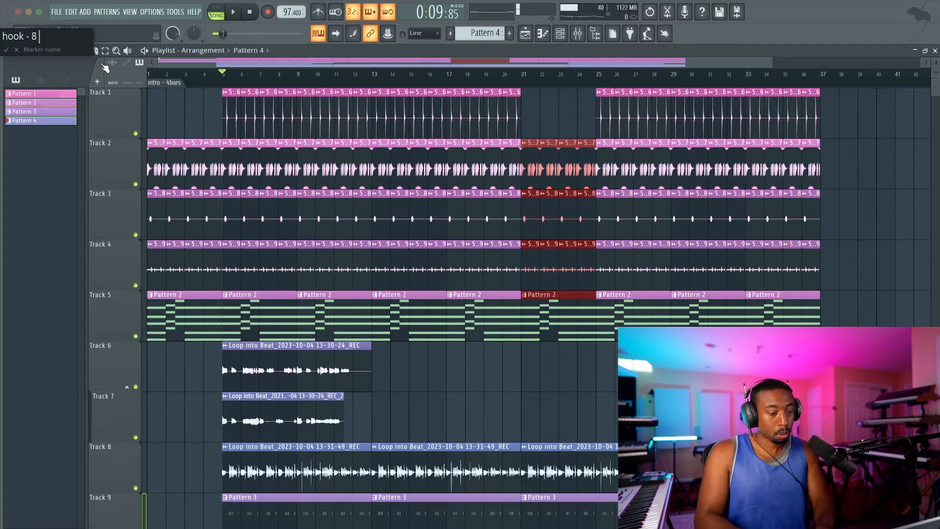
pyautogui.write(' bars')
pyautogui.press('Return')
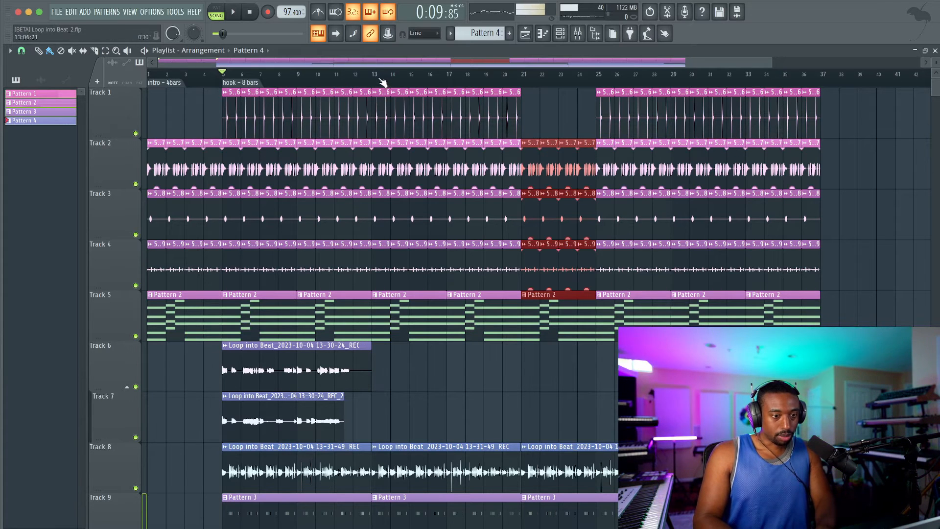
# Add a time marker named "verse - 16 bars" at bar 13
pyautogui.hotkey('alt', 't')
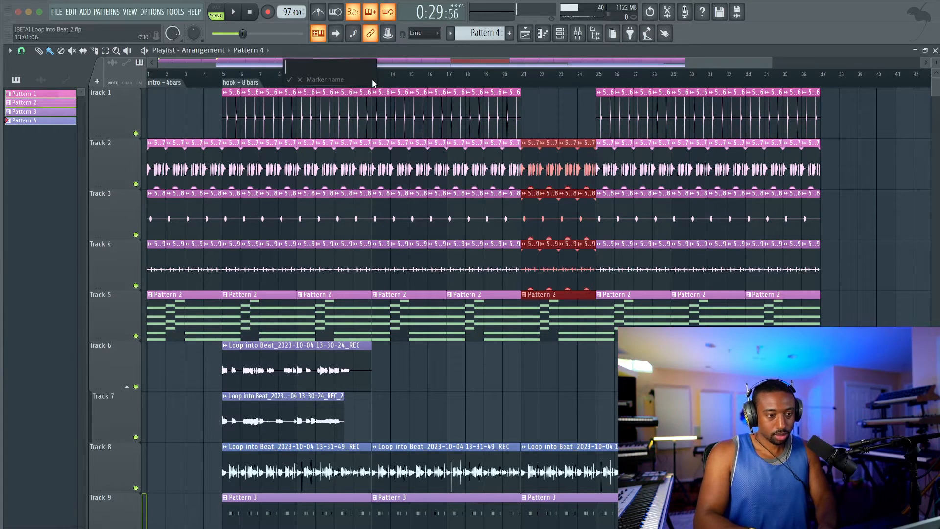
pyautogui.write('V')
pyautogui.press('BackSpace')
pyautogui.write('verse ')
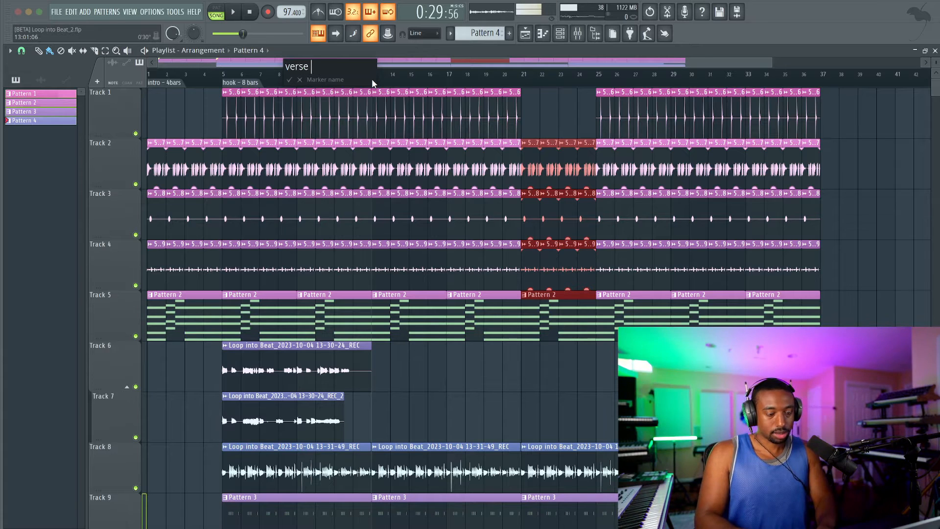
pyautogui.write('- 16 bars')
pyautogui.press('Return')
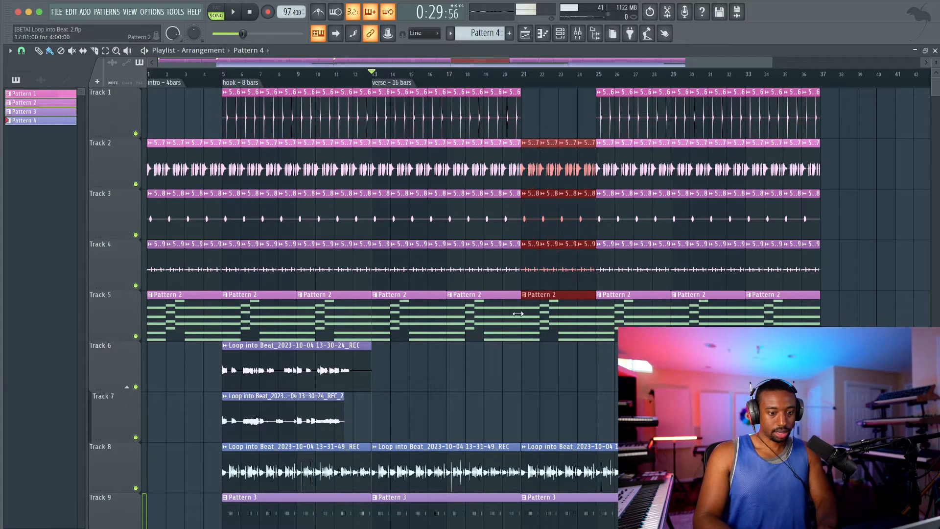
# Add a time marker named "drop some sounds" at bar 21
pyautogui.click(524, 84)
pyautogui.hotkey('alt', 't')
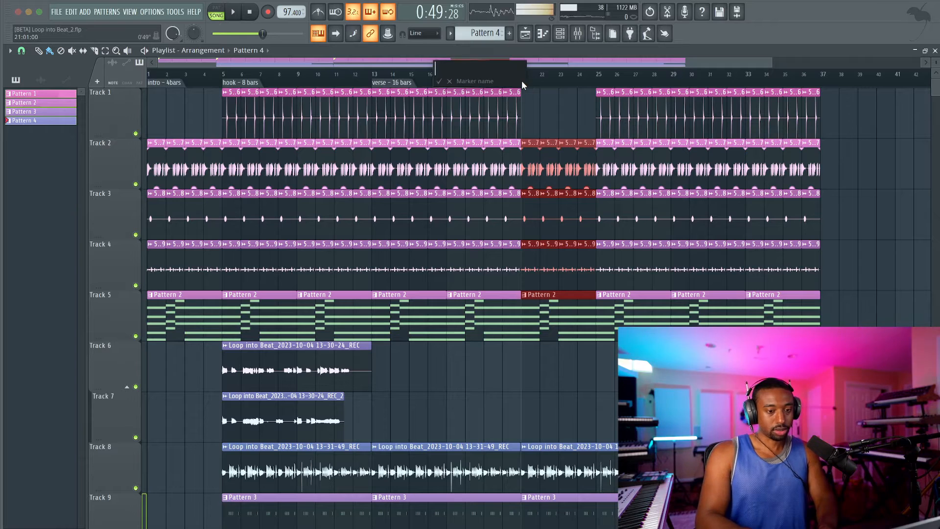
pyautogui.write('drop some sounds')
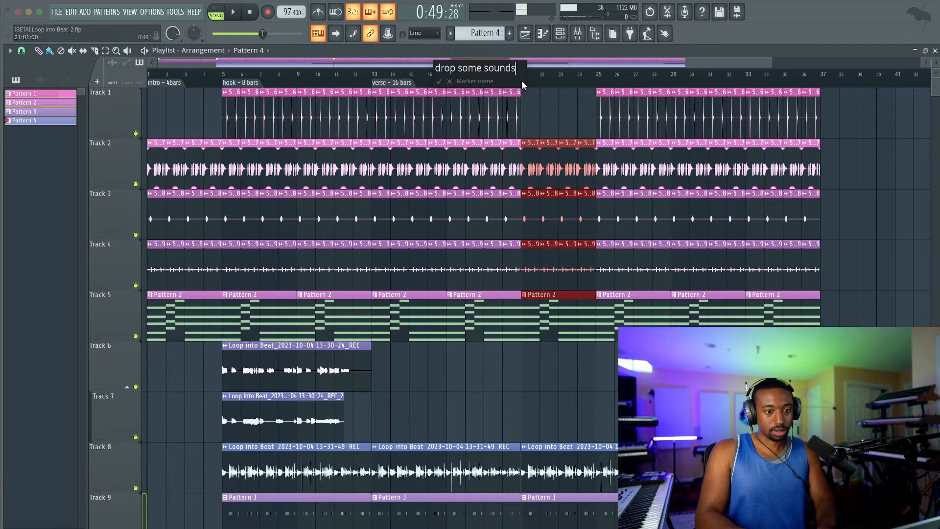
pyautogui.press('Return')
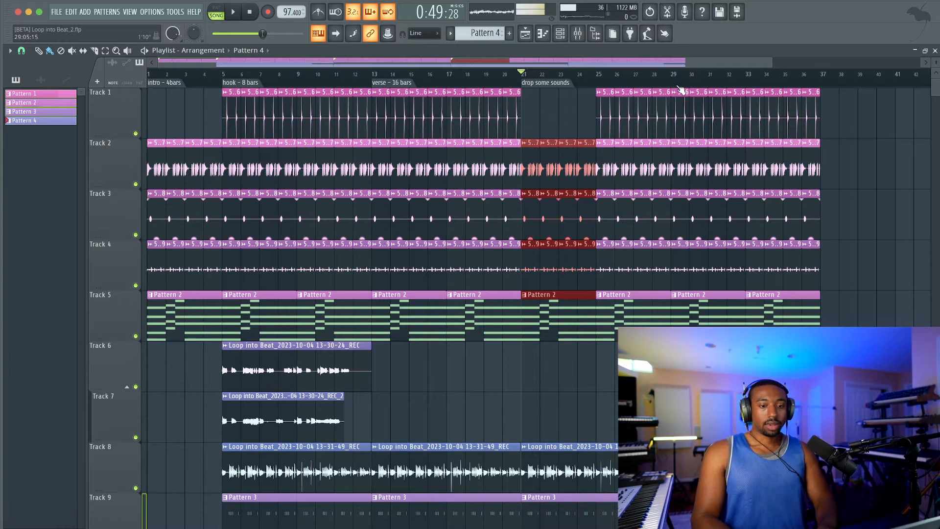
# Add a time marker named "hook - 8 bars" at bar 29
pyautogui.hotkey('alt', 't')
pyautogui.write('ho')
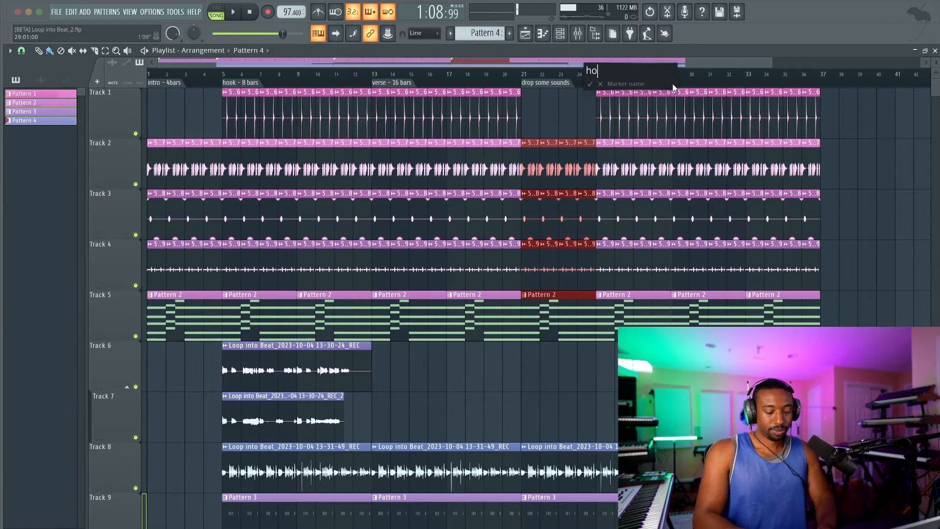
pyautogui.write('ok - 8 bars')
pyautogui.press('Return')
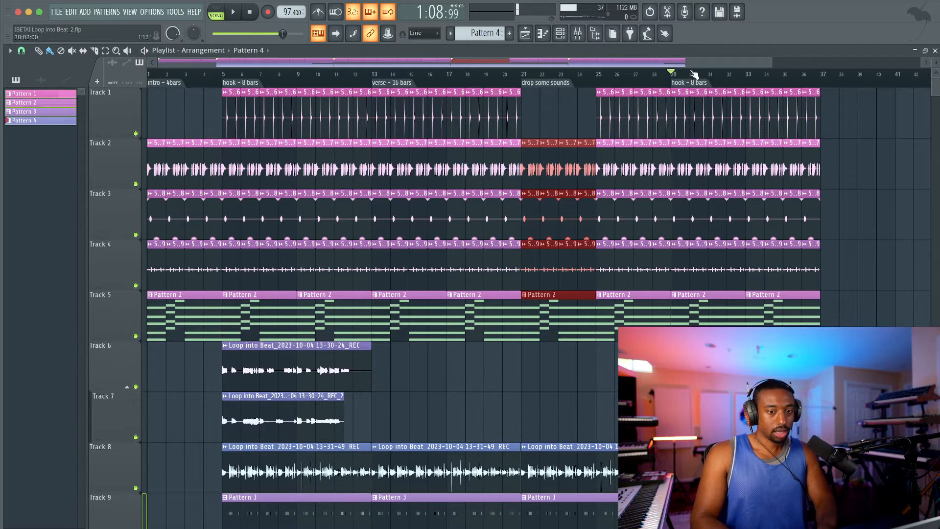
# Select the clips from bar 13 up to bar 37 on all tracks and duplicate them so the copy starts at bar 37
pyautogui.hscroll(3, 627, 78)
pyautogui.hscroll(4, 627, 79)
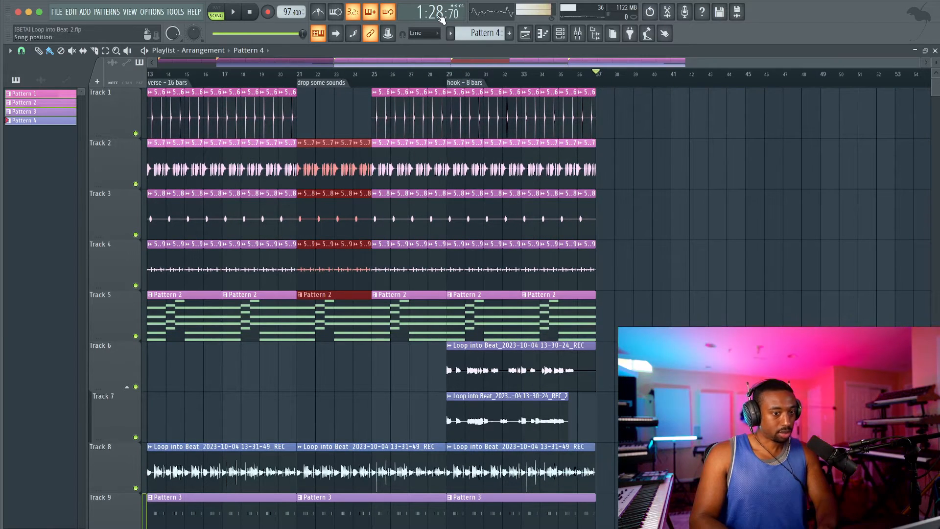
pyautogui.scroll(-2, 495, 95)
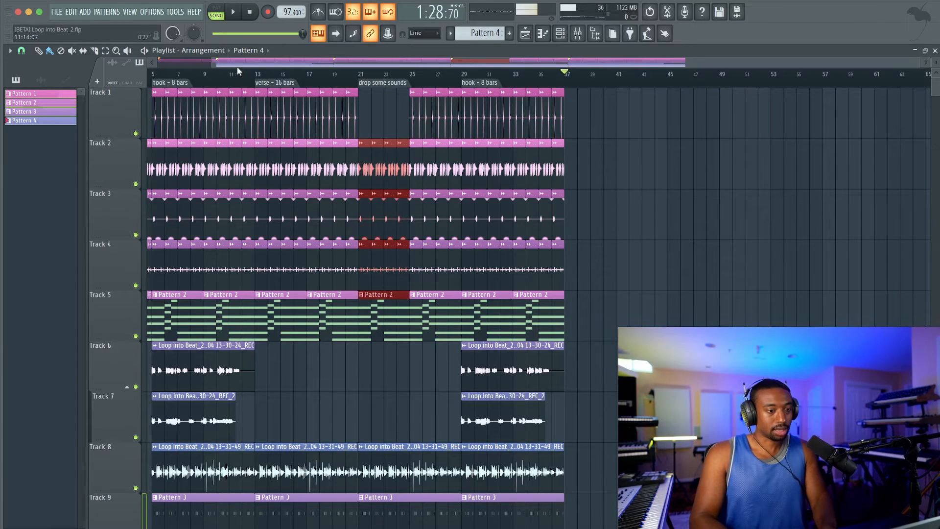
pyautogui.click(258, 83)
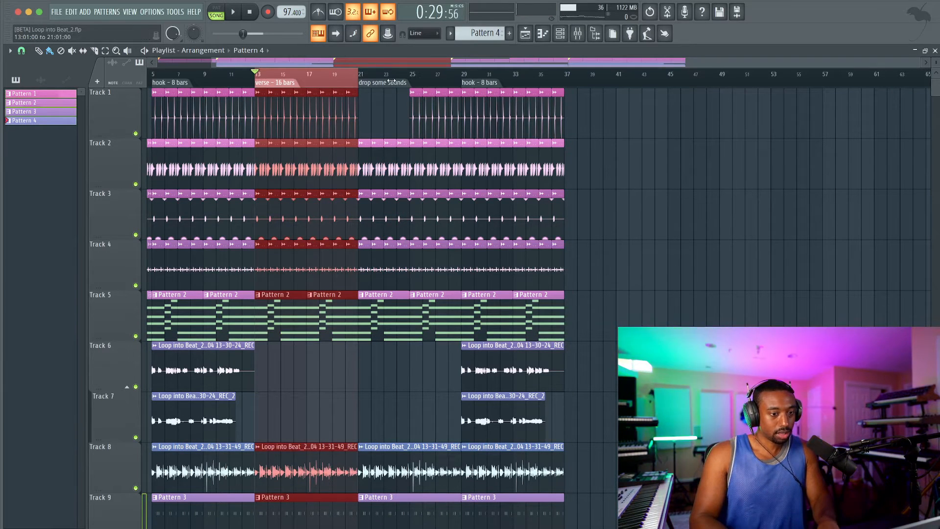
pyautogui.click(469, 82)
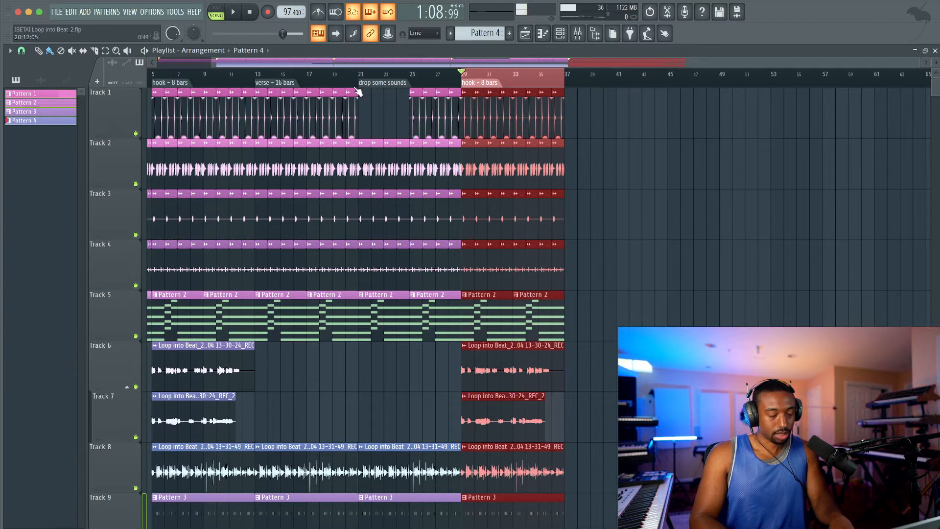
pyautogui.click(382, 87)
pyautogui.press('space')
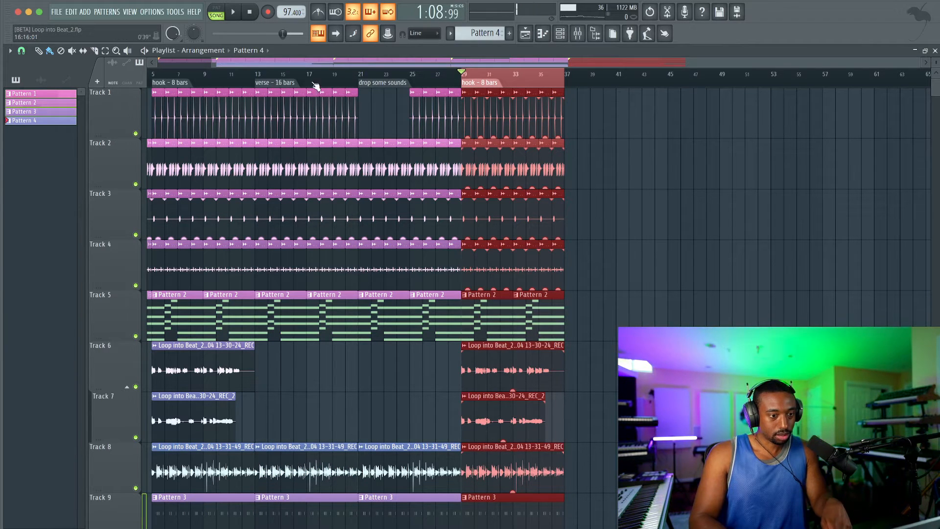
pyautogui.moveTo(586, 89); pyautogui.dragTo(263, 518)
pyautogui.scroll(-5, 274, 392)
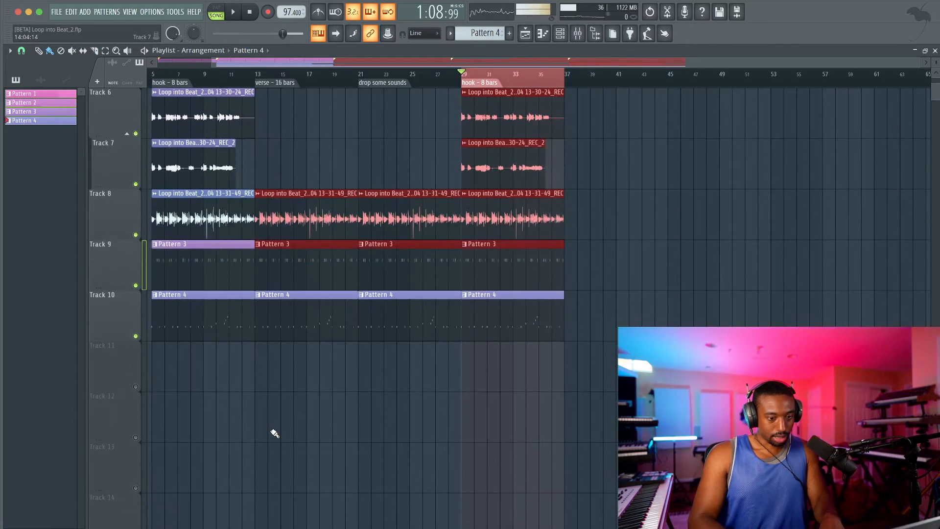
pyautogui.moveTo(280, 323); pyautogui.dragTo(540, 321)
pyautogui.scroll(5, 540, 321)
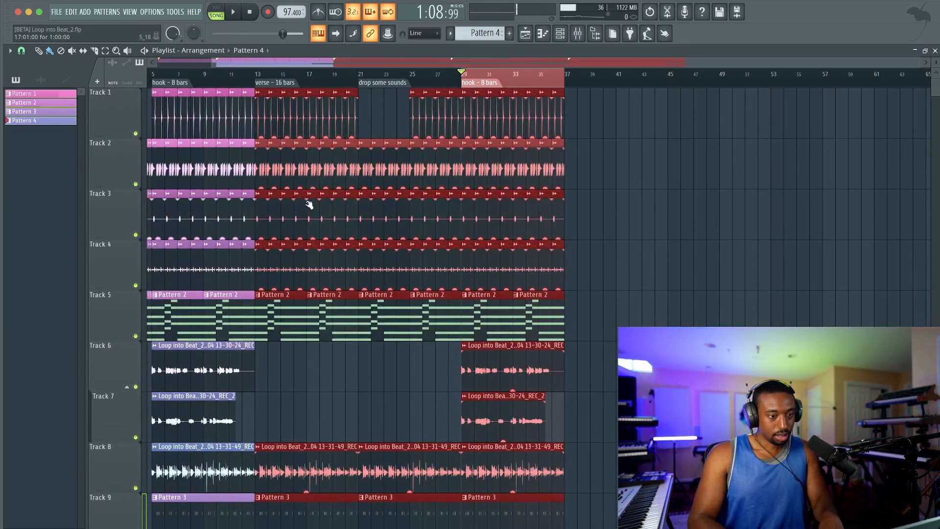
pyautogui.moveTo(273, 214); pyautogui.dragTo(589, 208)
# Add a time marker named "Verse 2 - 16 bars" at bar 37
pyautogui.click(568, 81)
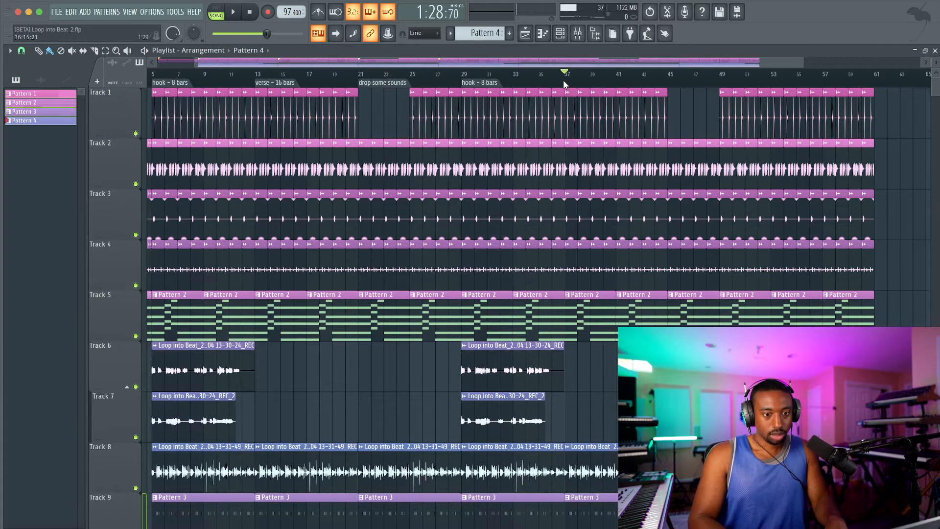
pyautogui.hotkey('alt', 't')
pyautogui.write('V')
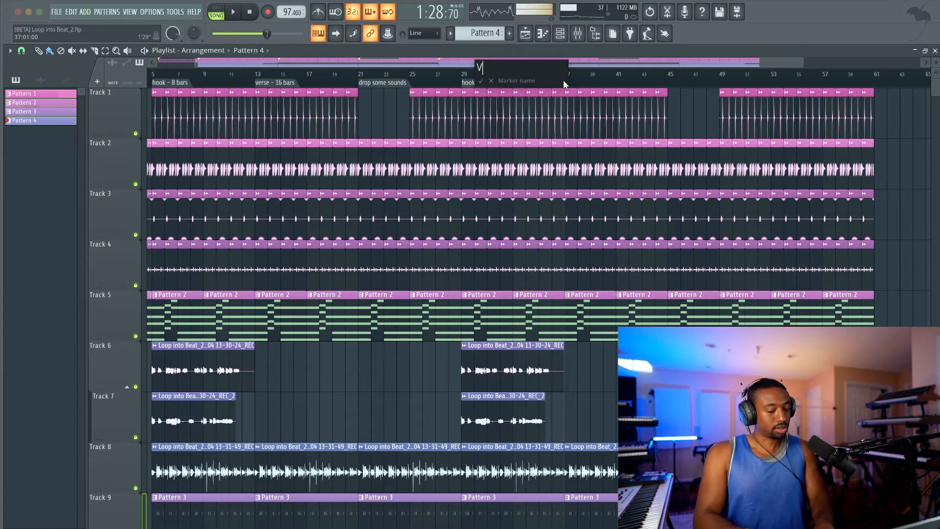
pyautogui.write('ERSE')
pyautogui.press('BackSpace')
pyautogui.press('BackSpace')
pyautogui.press('BackSpace')
pyautogui.press('BackSpace')
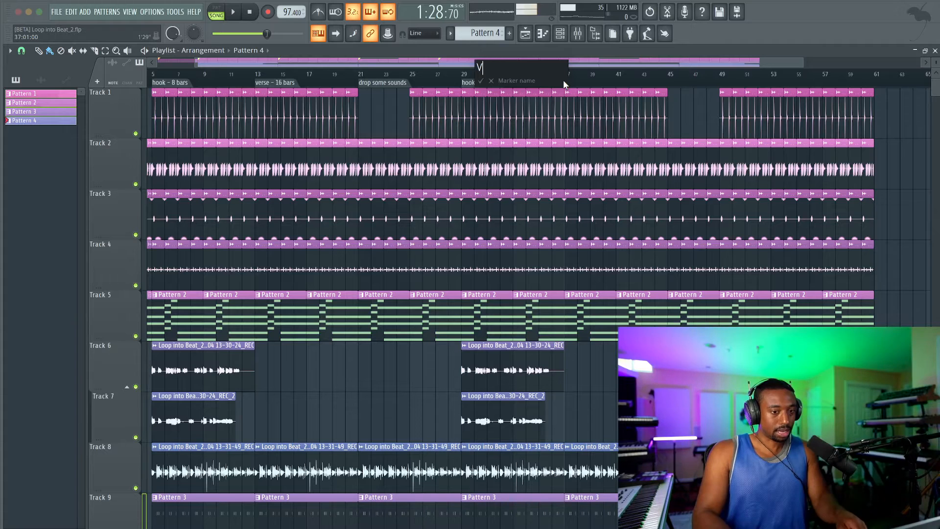
pyautogui.write('erse')
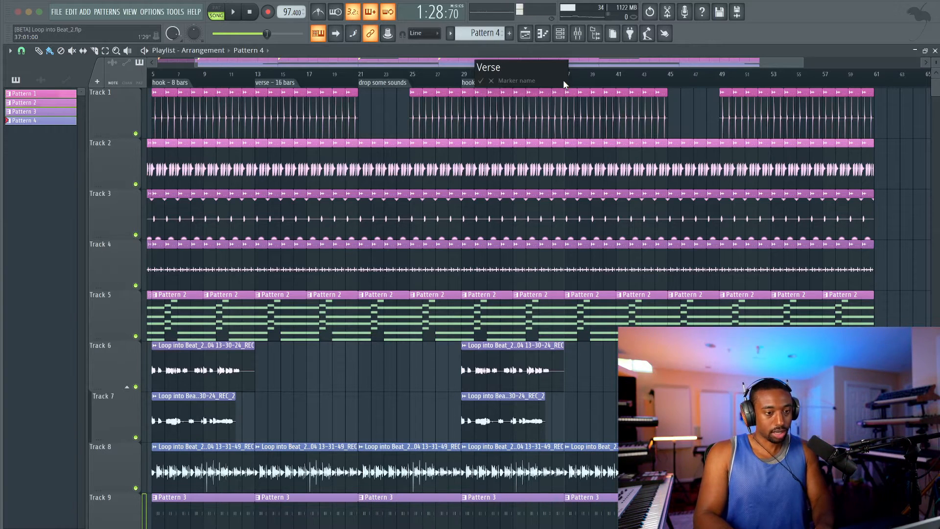
pyautogui.write(' 2 - 1')
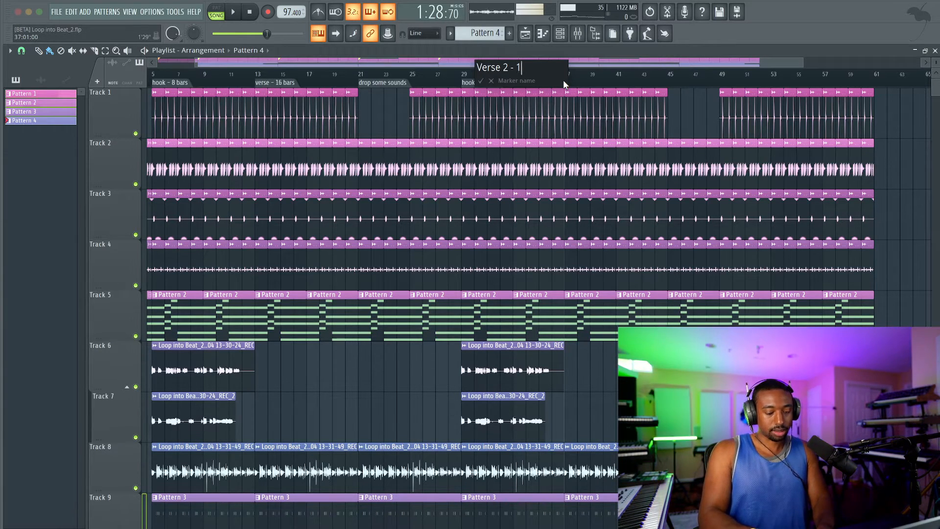
pyautogui.write('6 bars')
pyautogui.press('Return')
# Add a time marker named "drop sounds" at bar 45
pyautogui.hscroll(4, 539, 90)
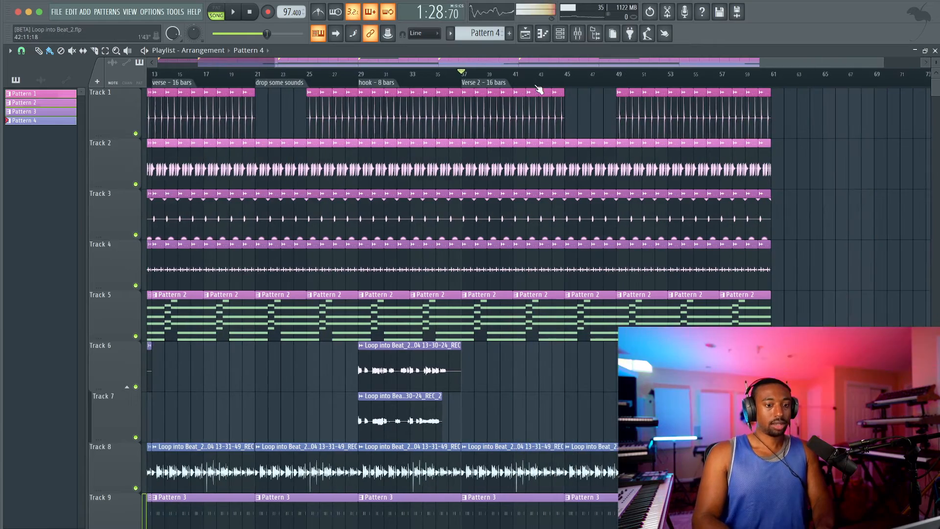
pyautogui.hscroll(2, 539, 90)
pyautogui.hscroll(-3, 539, 90)
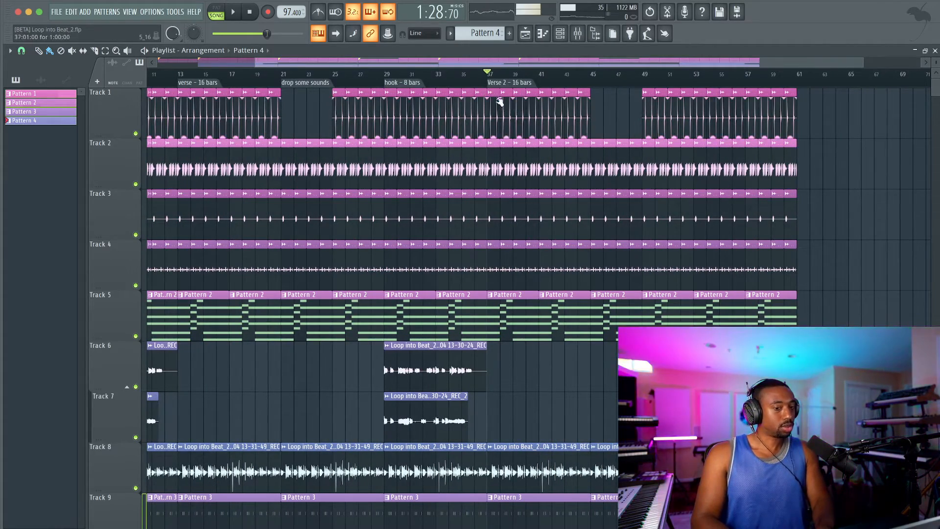
pyautogui.click(592, 79)
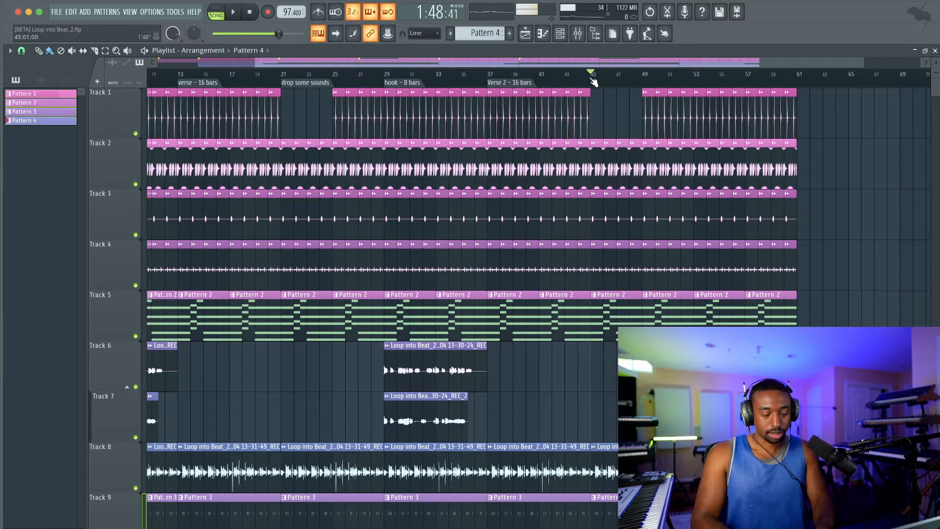
pyautogui.hotkey('alt', 't')
pyautogui.write('drop sounds')
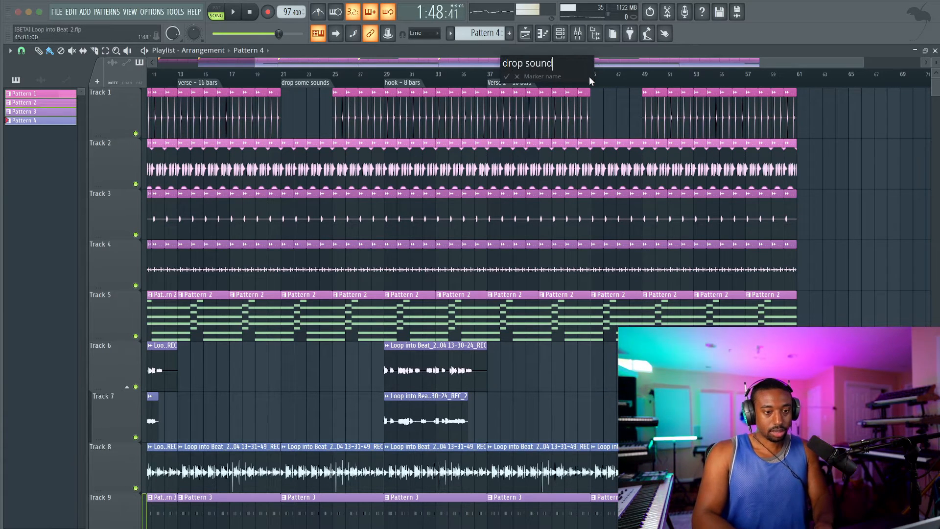
pyautogui.press('Return')
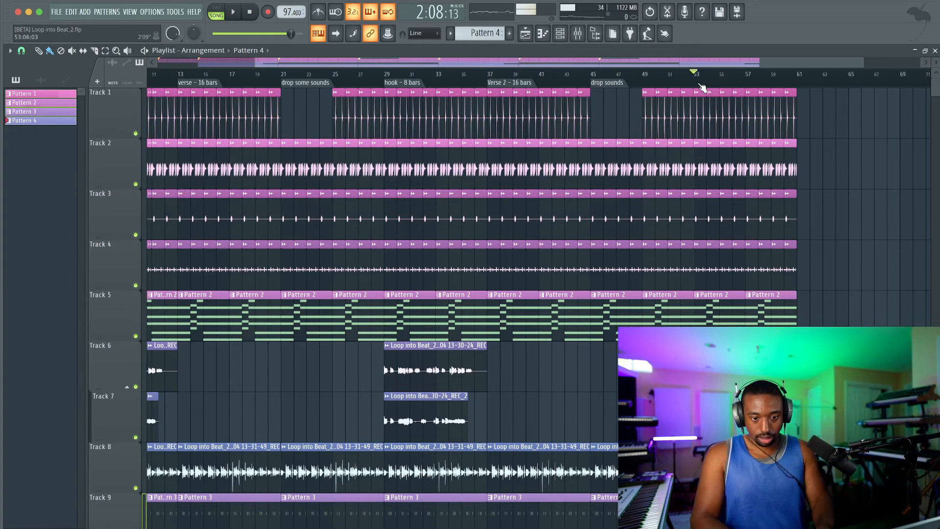
# Add a time marker named "hook A - 8 bars" at bar 53
pyautogui.hotkey('alt', 't')
pyautogui.write('hook ')
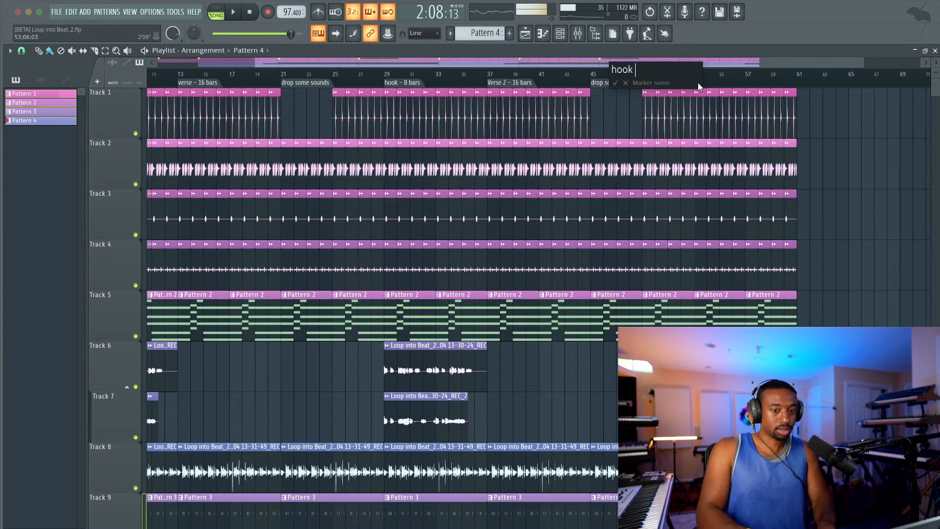
pyautogui.write('A - 8 bars')
pyautogui.press('Return')
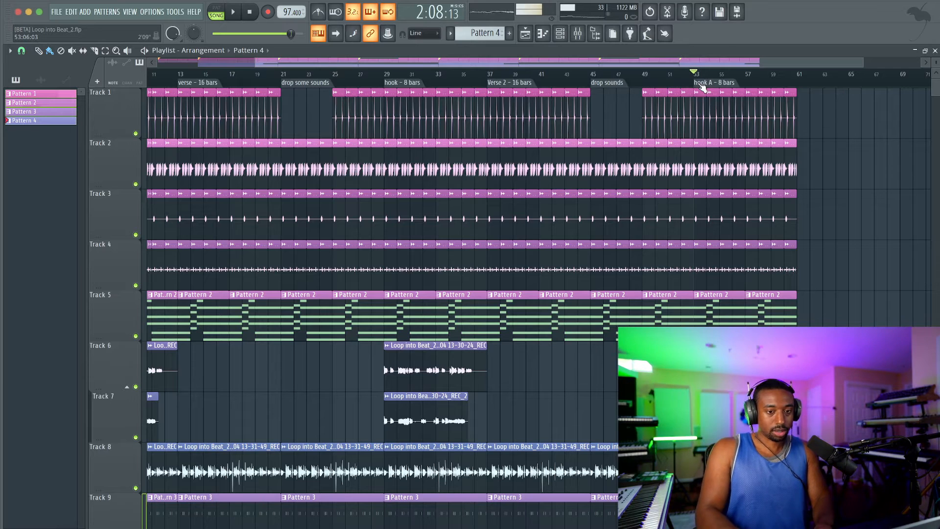
# Select the clips of the hook A section and duplicate them so the copy starts at bar 61
pyautogui.moveTo(803, 92); pyautogui.dragTo(694, 465)
pyautogui.scroll(-5, 720, 362)
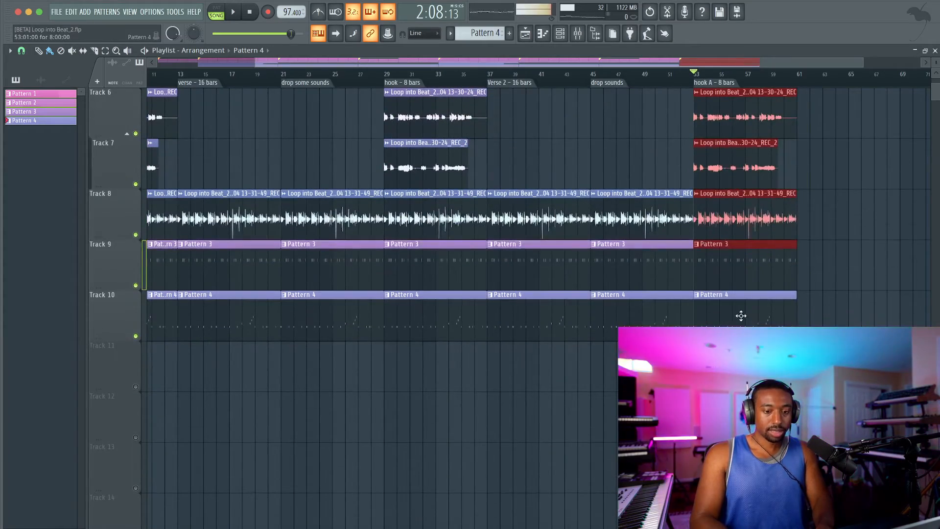
pyautogui.hscroll(5, 742, 313)
pyautogui.scroll(5, 741, 313)
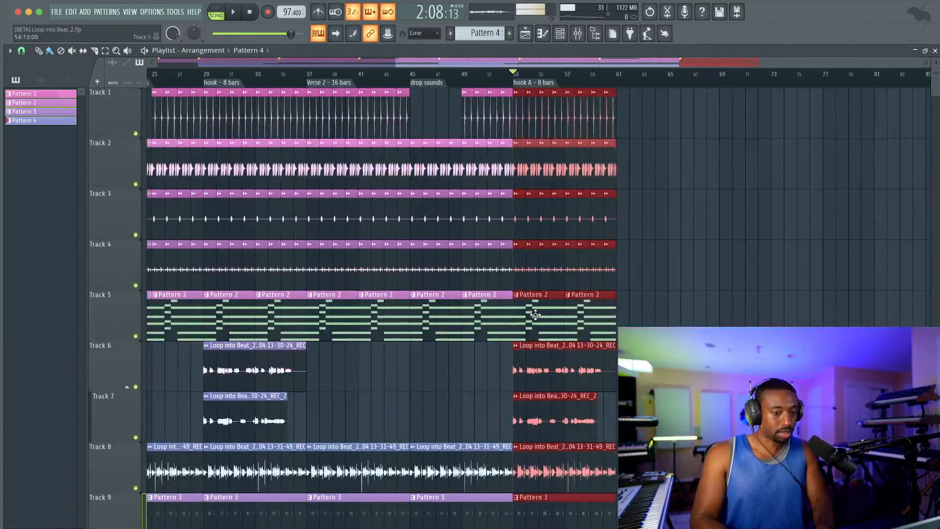
pyautogui.moveTo(535, 314)
pyautogui.mouseDown()
pyautogui.moveTo(656, 304)
pyautogui.moveTo(639, 300)
pyautogui.mouseUp()
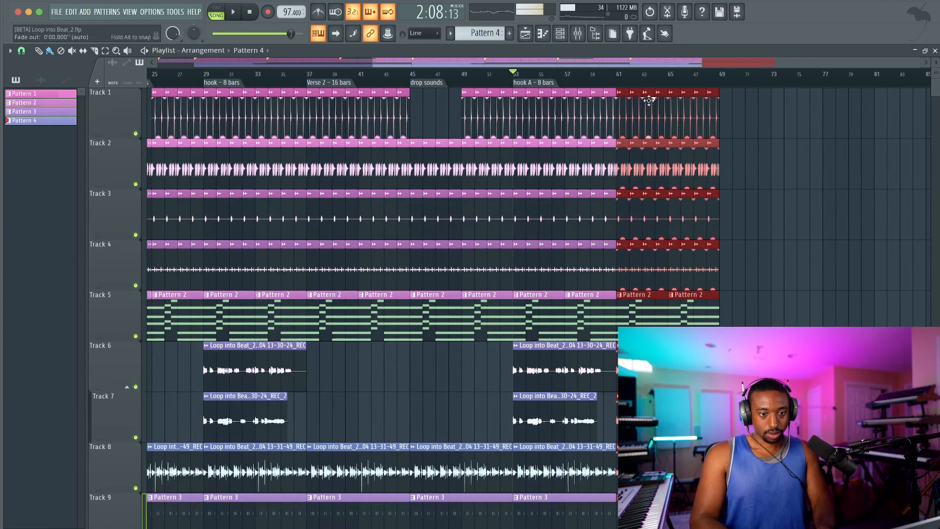
# Add a time marker named "hook B - 8 bars" at bar 61
pyautogui.click(619, 75)
pyautogui.hotkey('alt', 't')
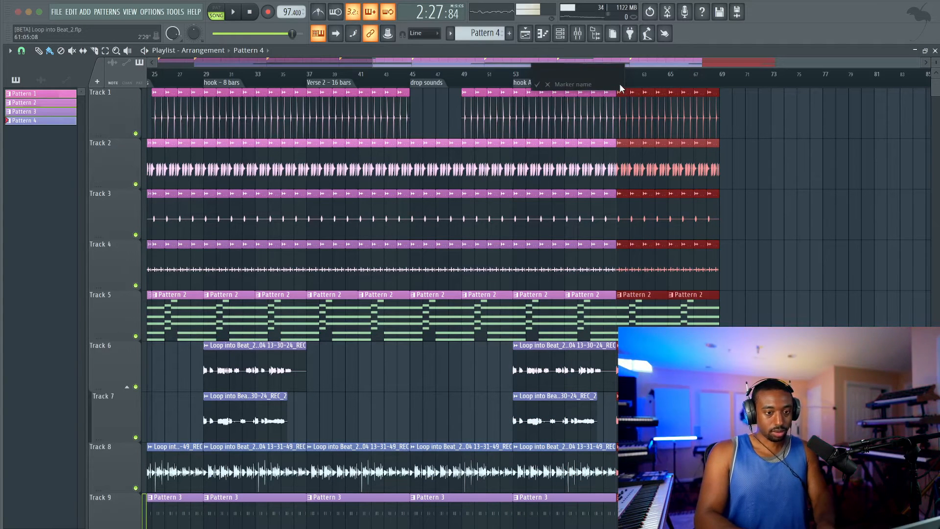
pyautogui.write('hook B -')
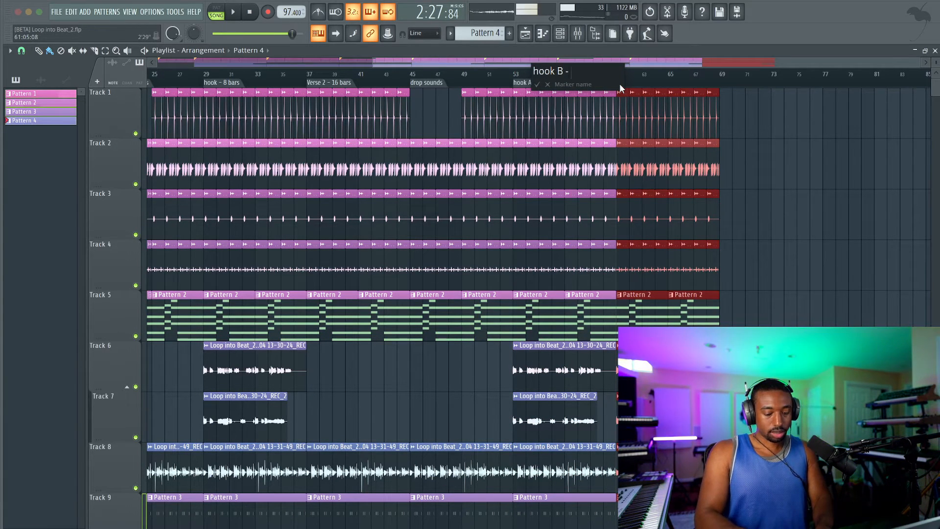
pyautogui.write(' 8 bars')
pyautogui.press('Return')
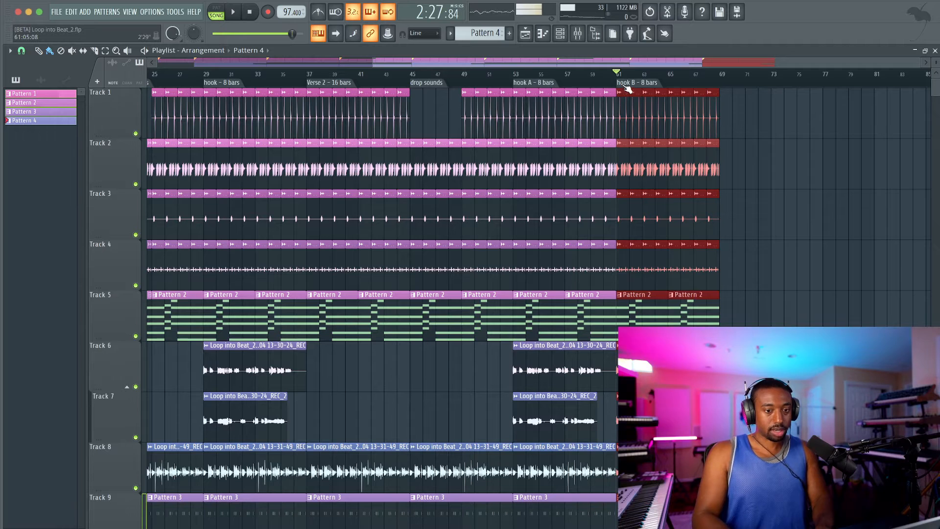
# Review the whole arrangement from the intro to hook B, clear the clip selection and briefly play the opening
pyautogui.click(720, 74)
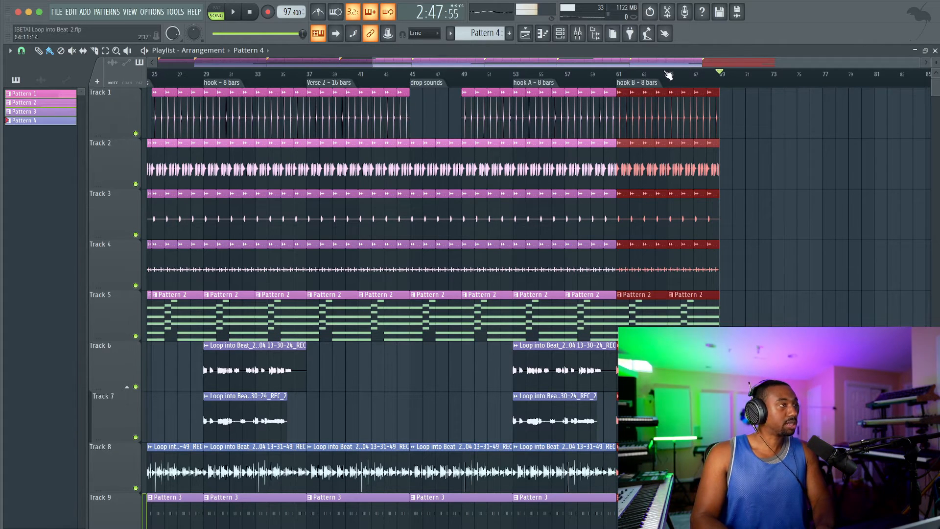
pyautogui.click(681, 75)
pyautogui.moveTo(655, 75); pyautogui.dragTo(617, 76)
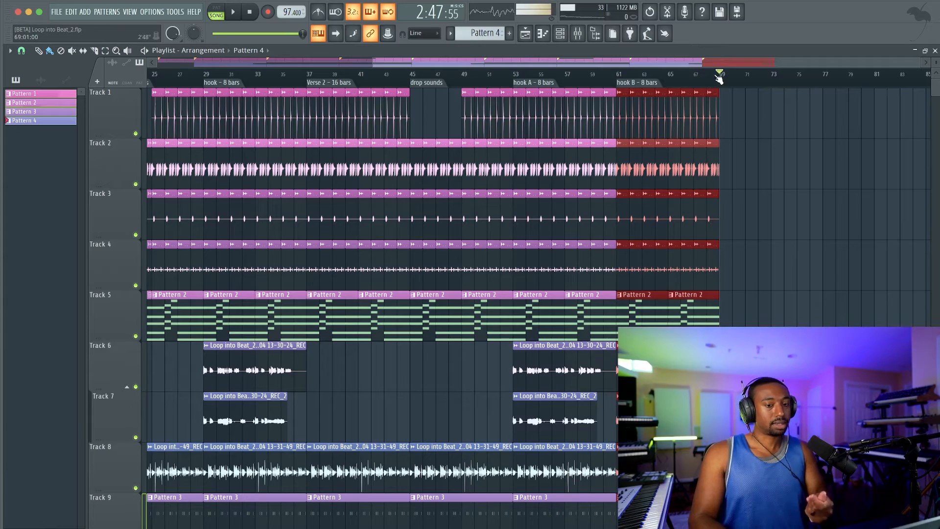
pyautogui.press('space')
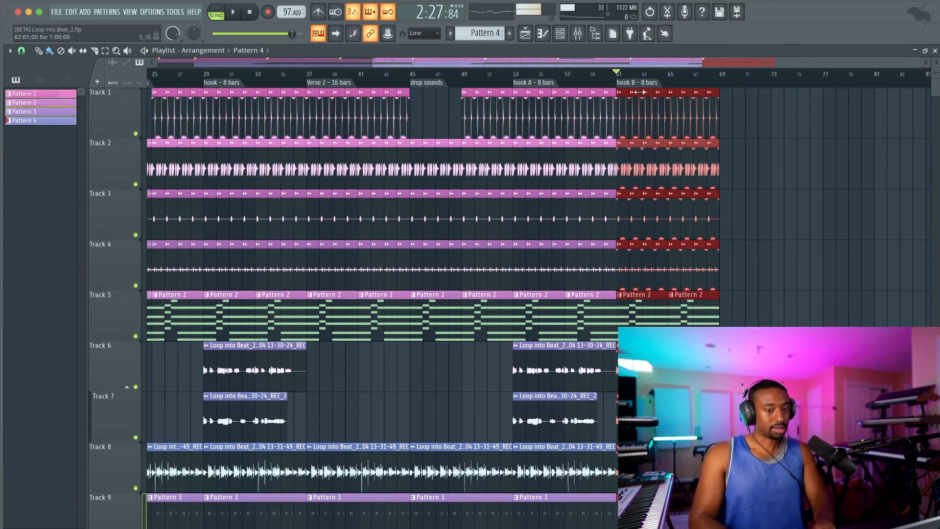
pyautogui.hscroll(-5, 621, 99)
pyautogui.scroll(-2, 621, 100)
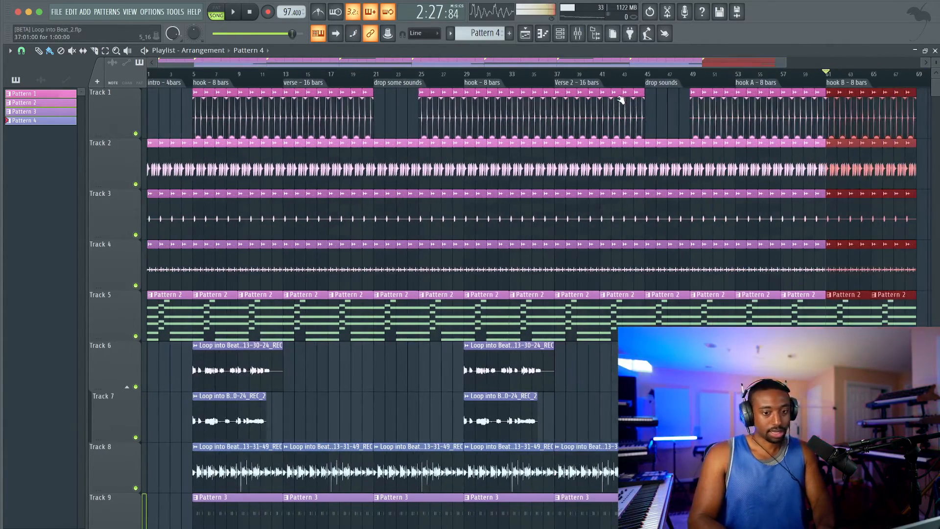
pyautogui.scroll(-1, 621, 100)
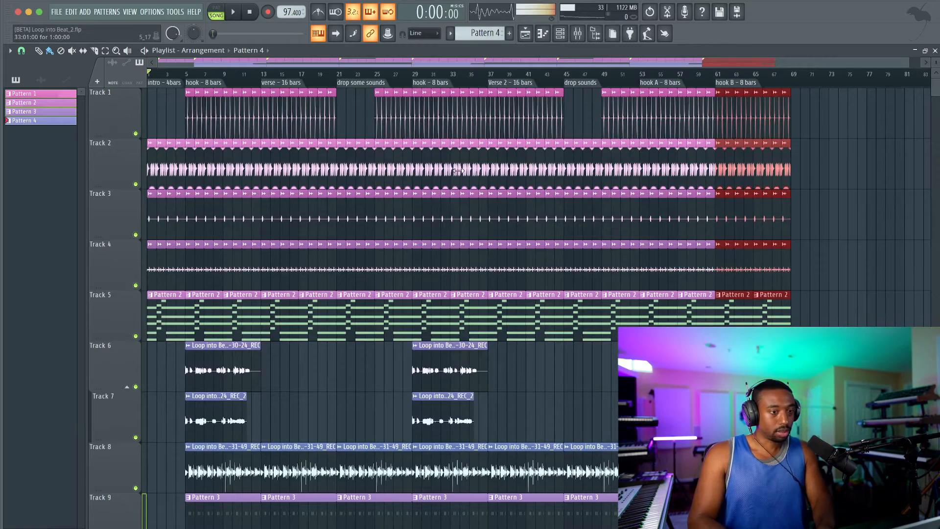
pyautogui.press('space')
pyautogui.keyDown('ctrl'); pyautogui.click(859, 237); pyautogui.keyUp('ctrl')
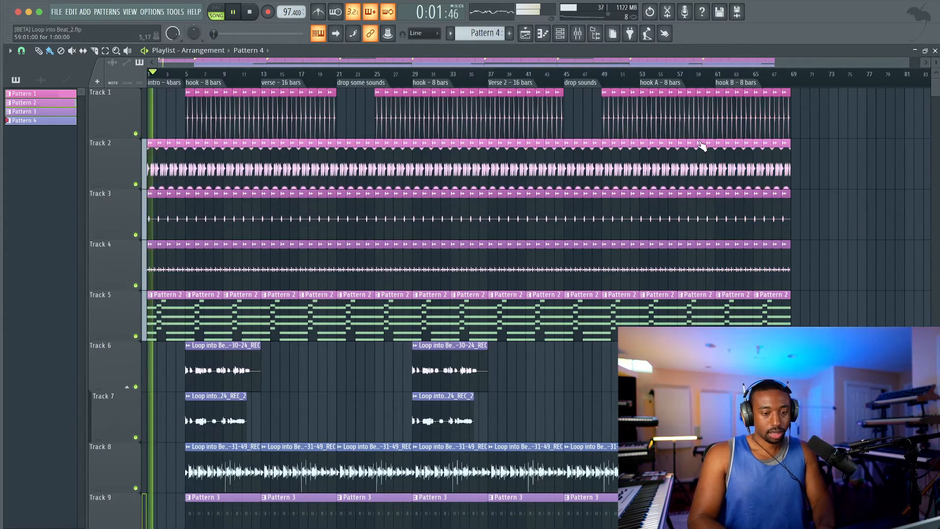
pyautogui.press('space')
# Delete the Track 1 clips from bar 37 up to bar 45 at the start of verse 2 and briefly play that spot
pyautogui.scroll(2, 541, 120)
pyautogui.click(471, 81)
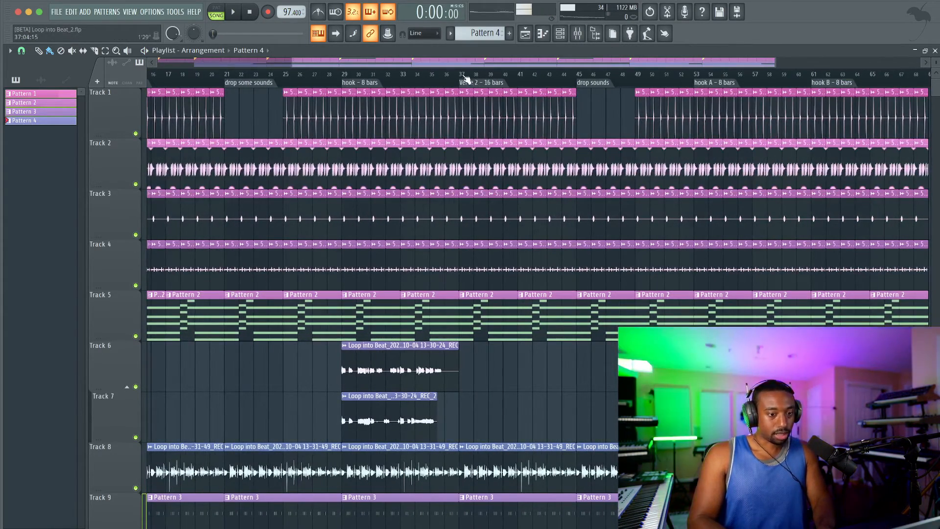
pyautogui.moveTo(469, 107)
pyautogui.mouseDown()
pyautogui.moveTo(472, 121)
pyautogui.moveTo(571, 120)
pyautogui.mouseUp()
pyautogui.press('space')
pyautogui.press('space')
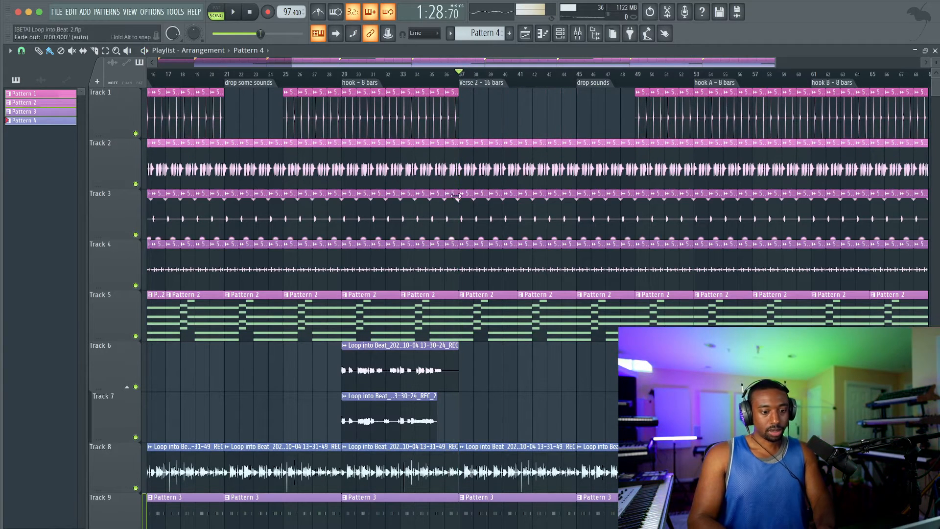
# Make the Track 5 chord clip at bar 37 unique, at the start of verse 2, and briefly play that spot
pyautogui.click(464, 298)
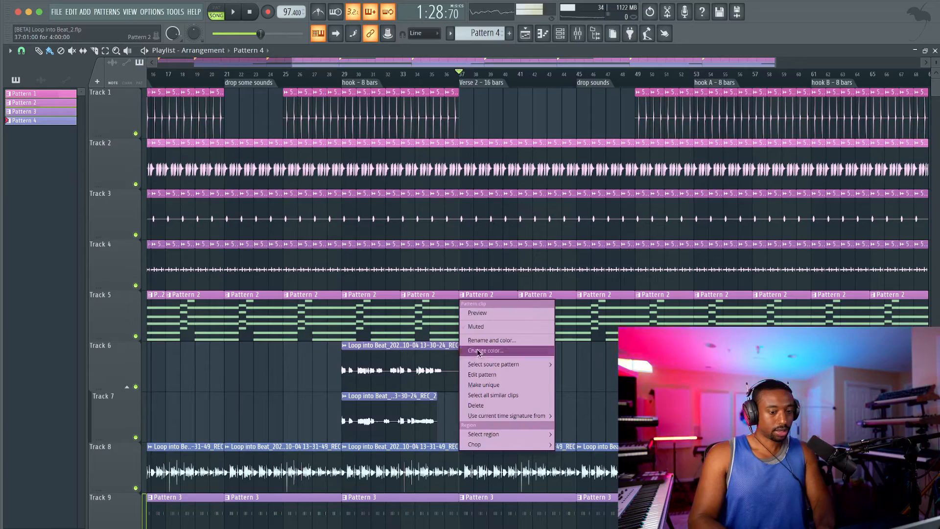
pyautogui.click(485, 377)
pyautogui.scroll(-5, 483, 316)
pyautogui.press('space')
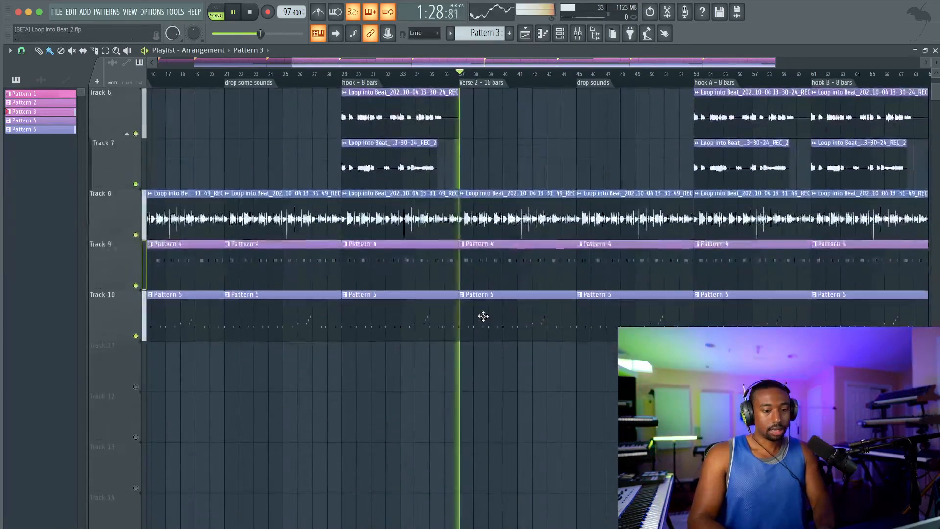
pyautogui.scroll(5, 484, 317)
pyautogui.press('space')
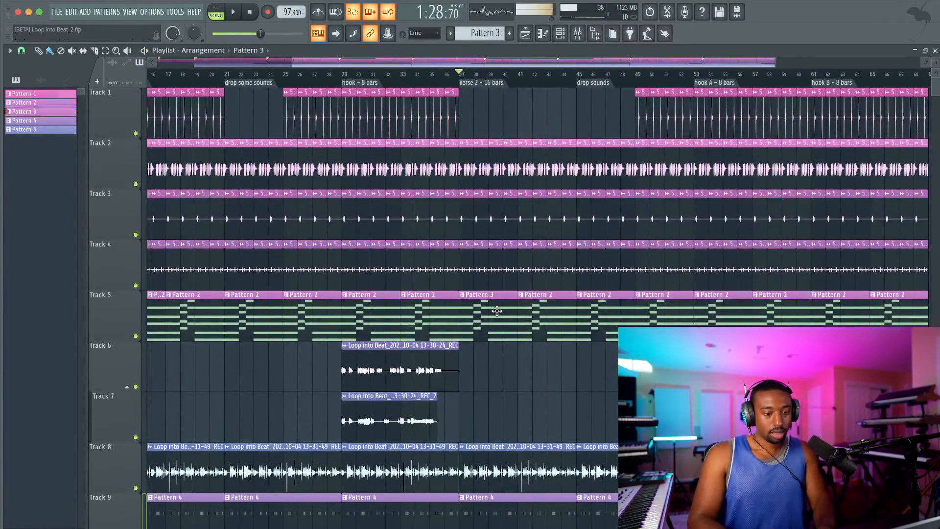
# Open the unique Track 5 clip in the piano roll and delete all of its chord notes
pyautogui.doubleClick(496, 317)
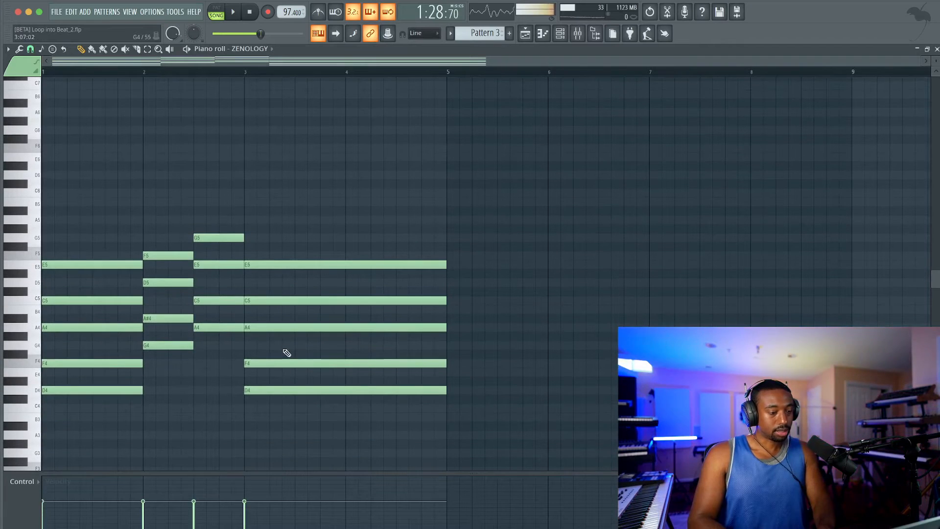
pyautogui.hotkey('ctrl', 'a')
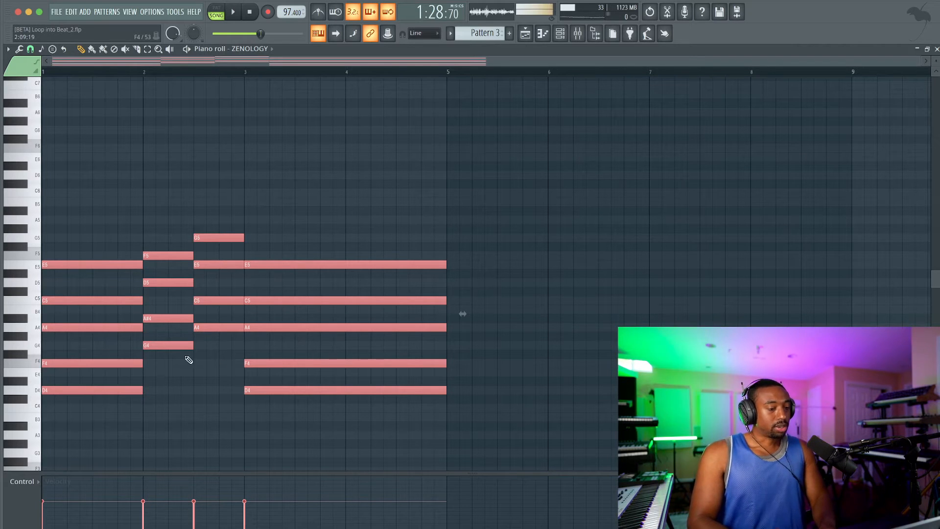
pyautogui.press('Delete')
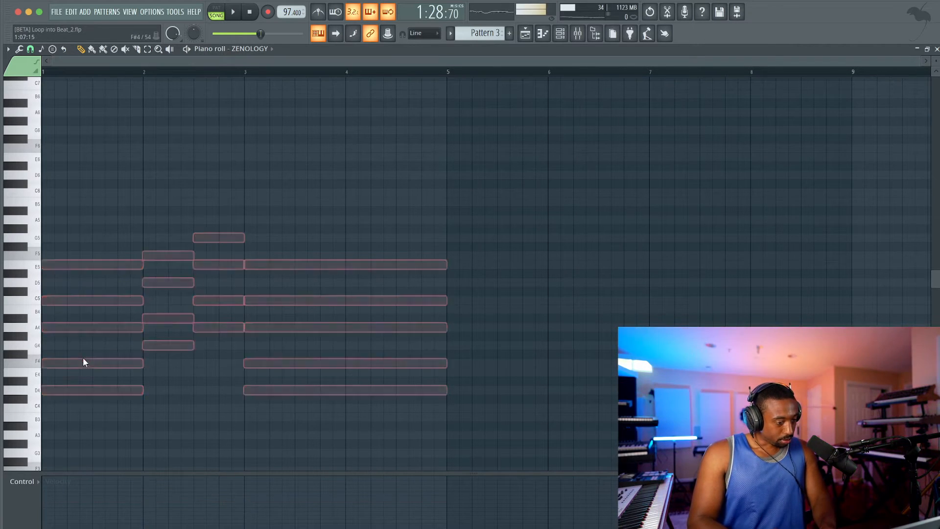
# Build a chord filling bar 1 from one-bar E4, G4 and A#4 notes, trimming the E4 note at the bar line
pyautogui.moveTo(43, 373); pyautogui.dragTo(146, 374)
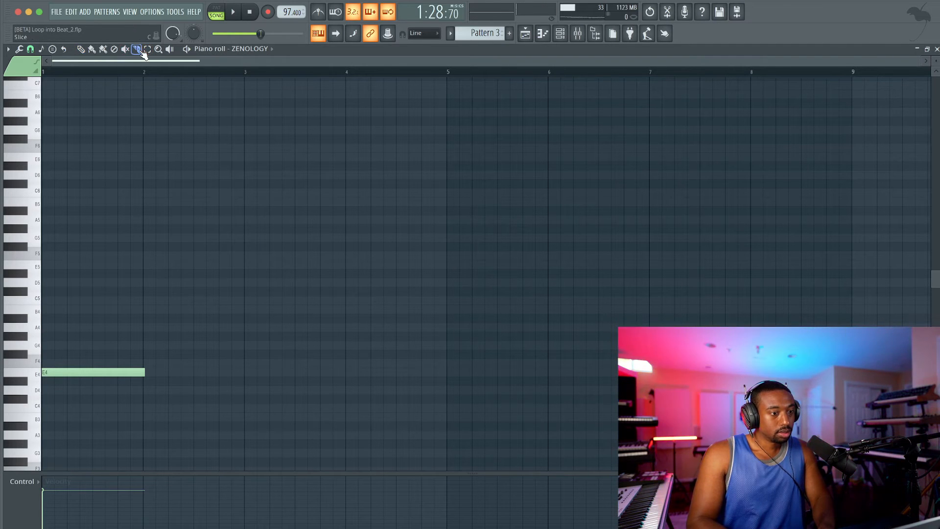
pyautogui.moveTo(143, 303)
pyautogui.mouseDown()
pyautogui.moveTo(154, 373)
pyautogui.moveTo(141, 391)
pyautogui.mouseUp()
pyautogui.click(81, 50)
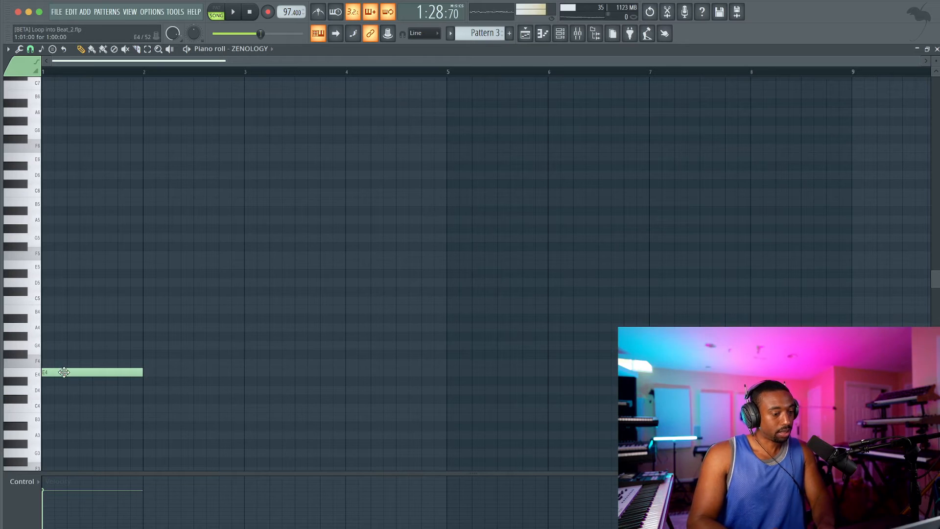
pyautogui.click(52, 344)
pyautogui.click(51, 343)
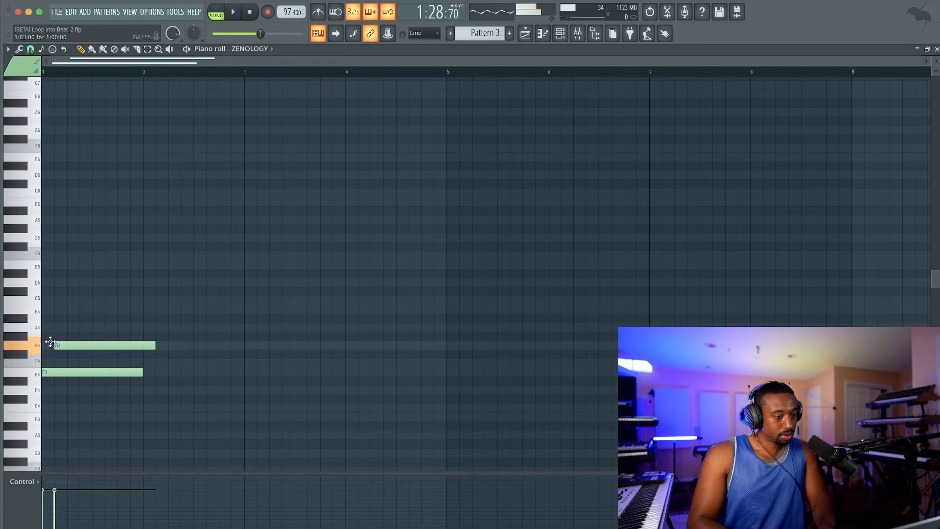
pyautogui.click(48, 319)
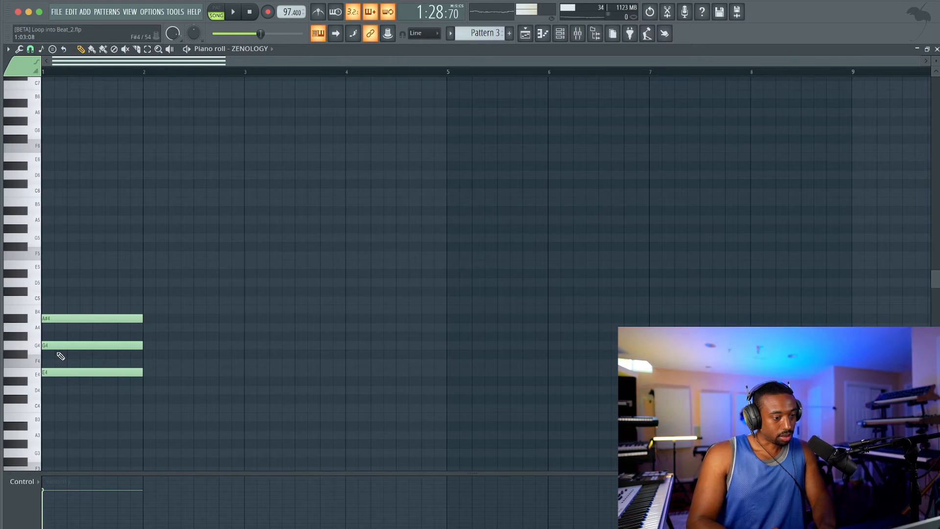
# Stamp the Minor Natural (Aeolian) scale at bar 4 from D4 and again an octave higher, up to D6
pyautogui.hotkey('ctrl', 'a')
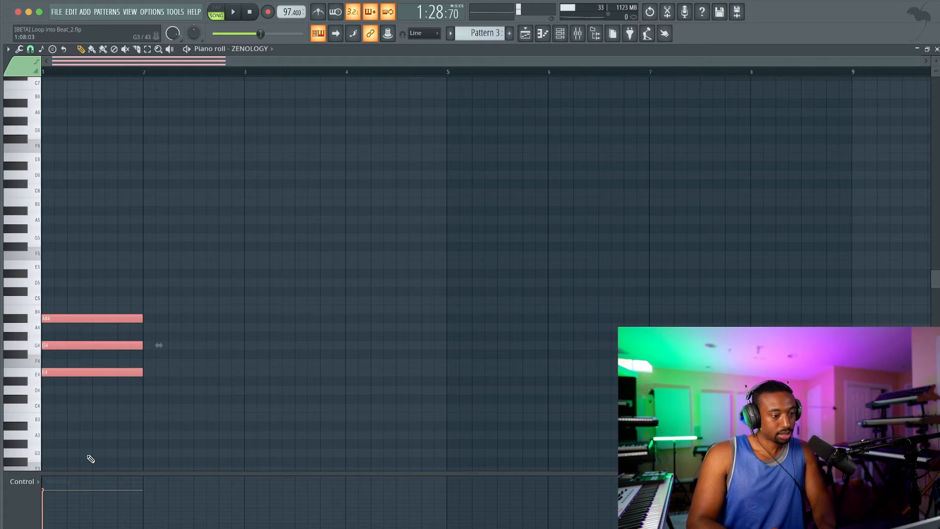
pyautogui.click(54, 49)
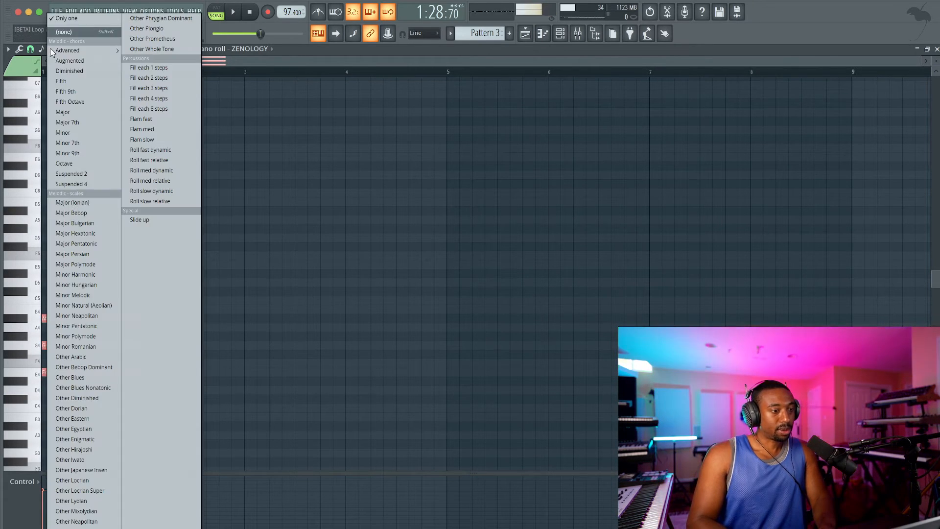
pyautogui.click(93, 305)
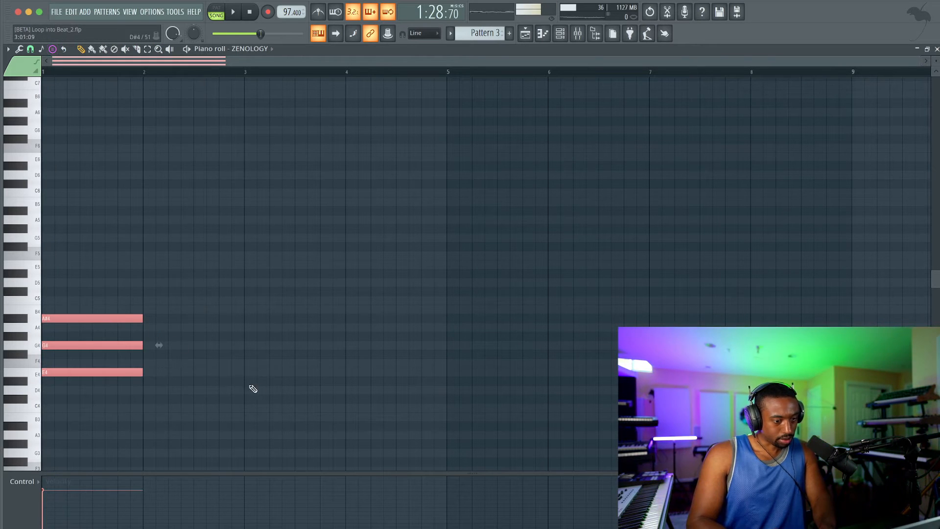
pyautogui.moveTo(253, 388); pyautogui.dragTo(359, 389)
pyautogui.moveTo(363, 316); pyautogui.dragTo(351, 315)
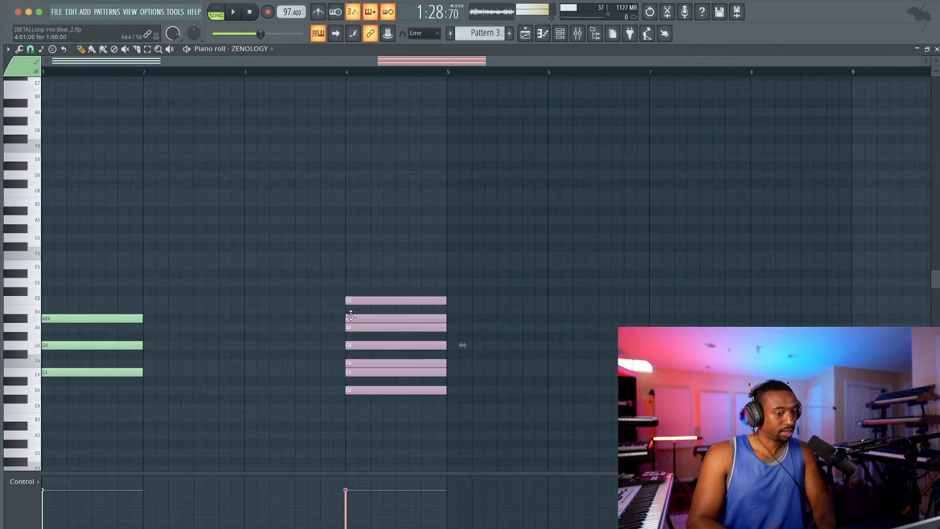
pyautogui.click(346, 282)
pyautogui.moveTo(366, 260); pyautogui.dragTo(359, 281)
pyautogui.click(304, 317)
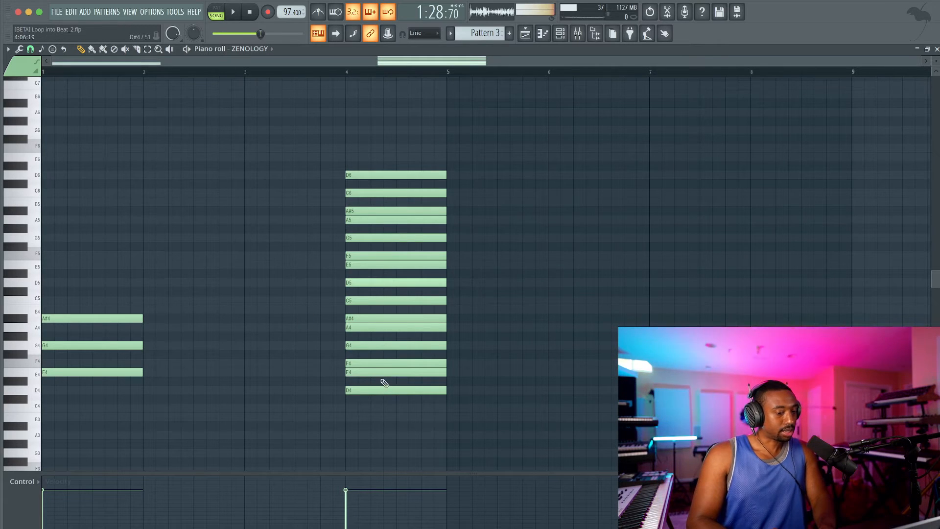
# Highlight the E4, G4 and A#4 notes in the bar 4 scale to compare them with the bar 1 chord
pyautogui.keyDown('ctrl'); pyautogui.click(378, 375); pyautogui.keyUp('ctrl')
pyautogui.moveTo(384, 108); pyautogui.dragTo(385, 413)
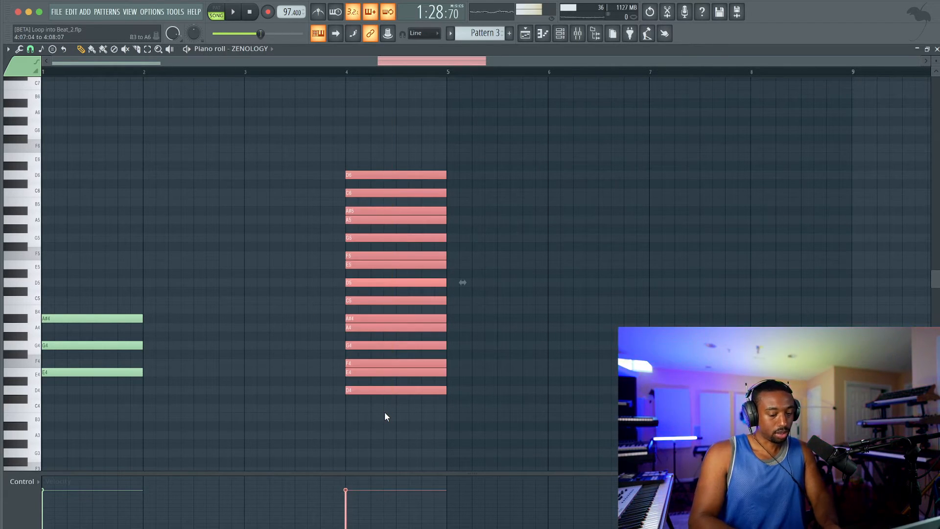
pyautogui.click(384, 413)
pyautogui.click(376, 372)
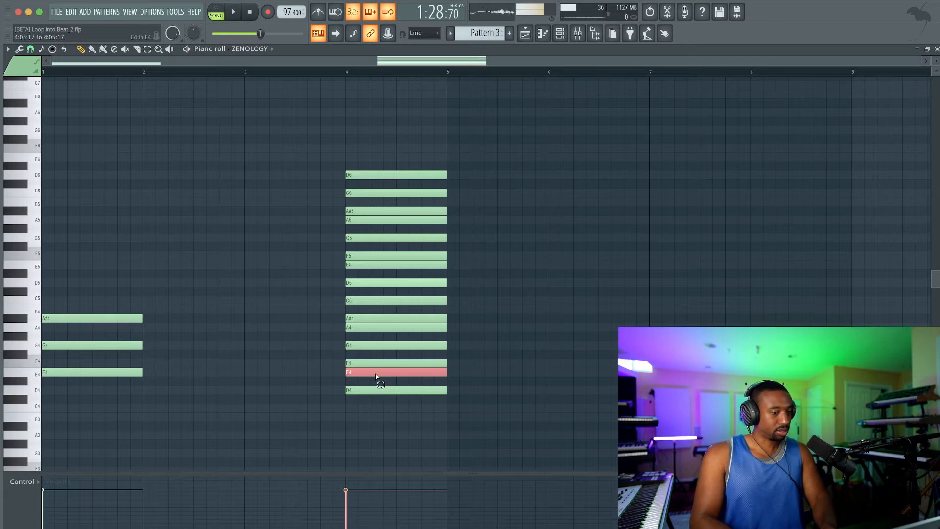
pyautogui.keyDown('ctrl'); pyautogui.click(355, 344); pyautogui.keyUp('ctrl')
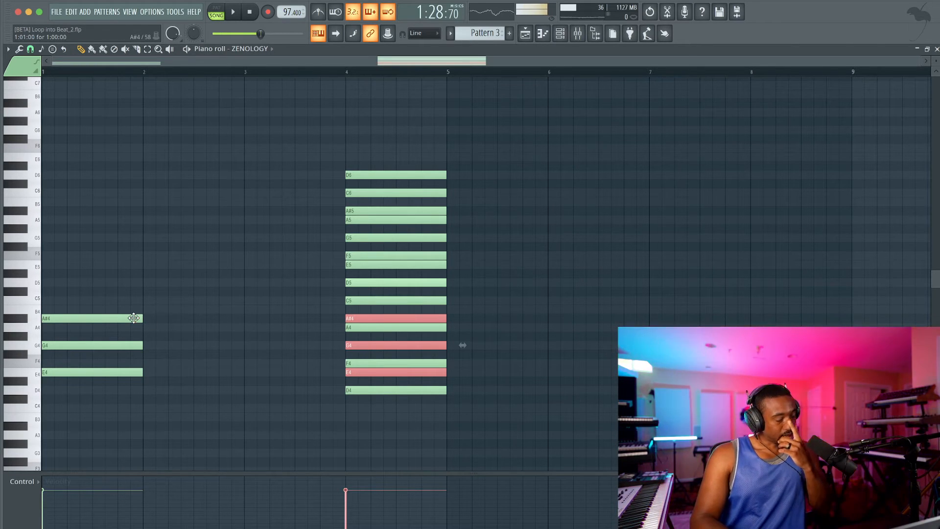
# Raise the bar 1 chord's A#4 note to B4, add a one-bar D5 above it and play the chord
pyautogui.moveTo(90, 319); pyautogui.dragTo(90, 310)
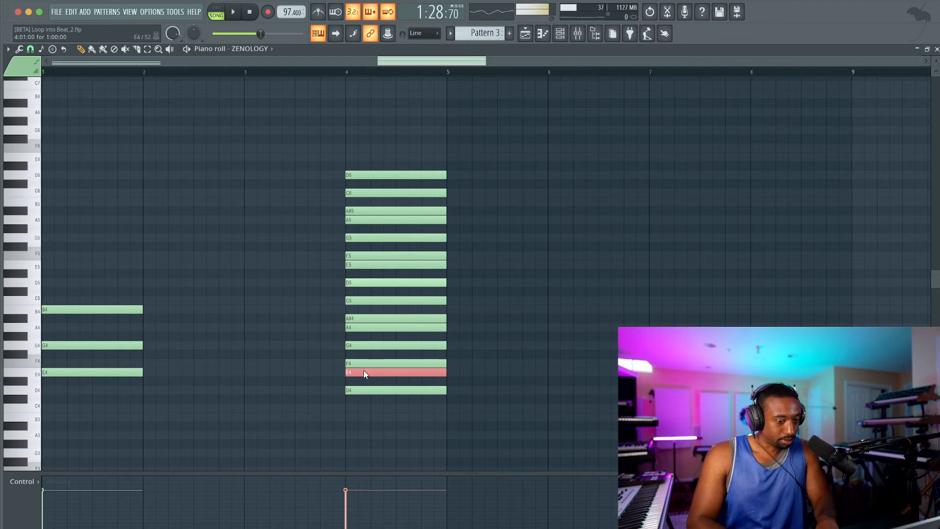
pyautogui.keyDown('ctrl'); pyautogui.click(363, 346); pyautogui.keyUp('ctrl')
pyautogui.keyDown('ctrl'); pyautogui.click(360, 317); pyautogui.keyUp('ctrl')
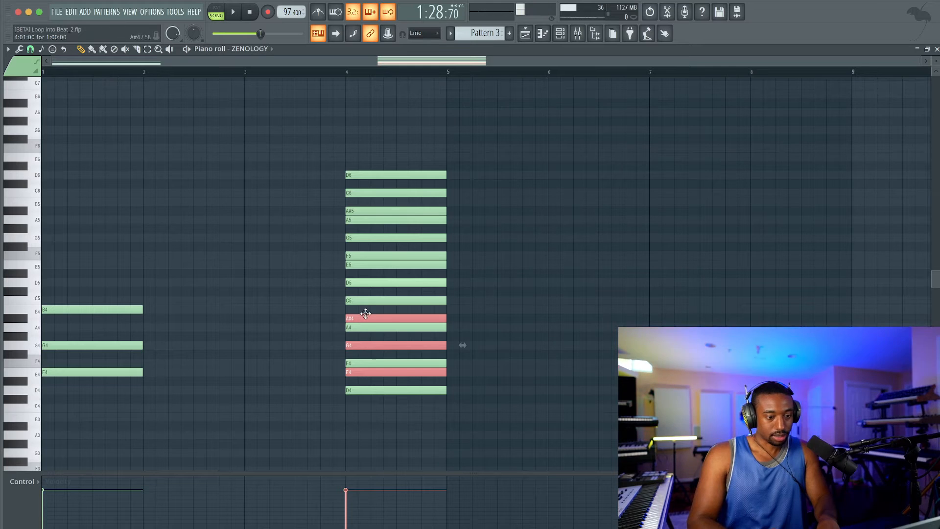
pyautogui.click(47, 283)
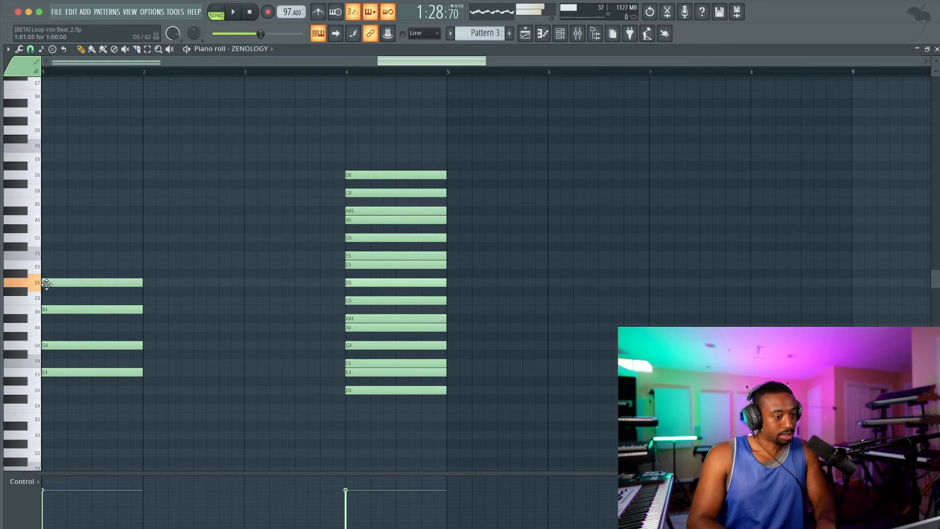
pyautogui.press('space')
pyautogui.press('space')
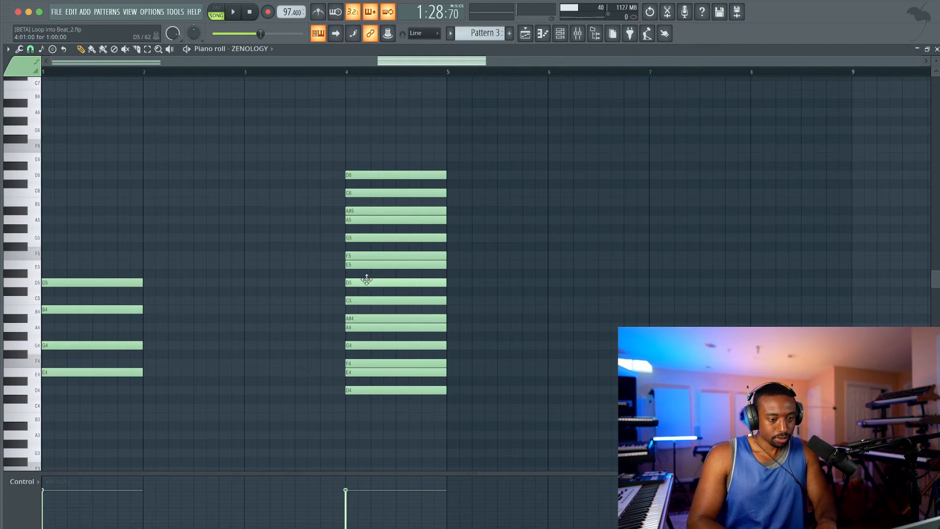
# Try F5 instead of E5 as the top note of the bar 1 chord and play it
pyautogui.press('space')
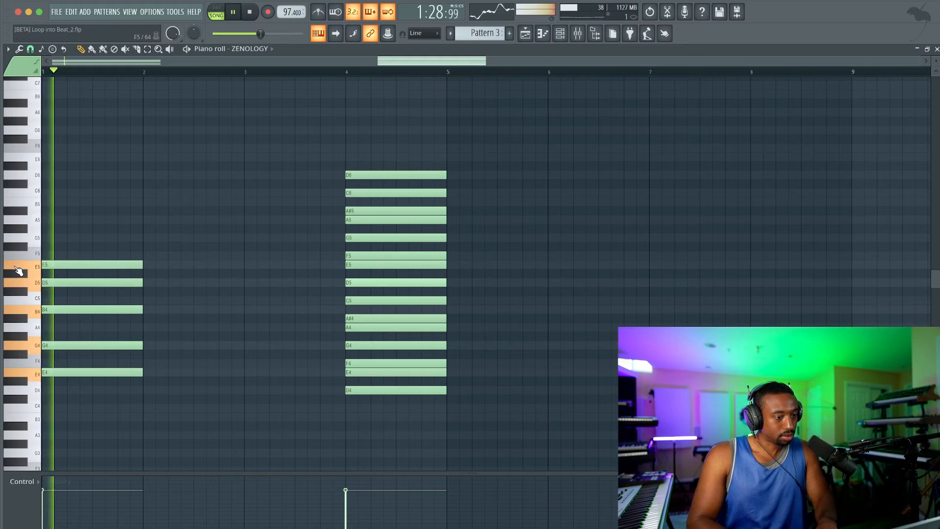
pyautogui.press('space')
pyautogui.moveTo(48, 248); pyautogui.dragTo(47, 256)
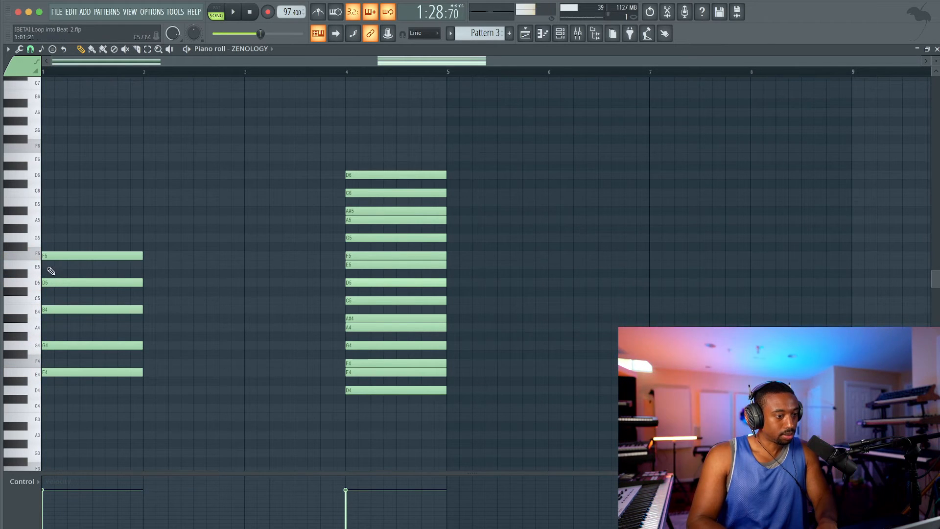
pyautogui.click(49, 265)
pyautogui.press('space')
pyautogui.press('space')
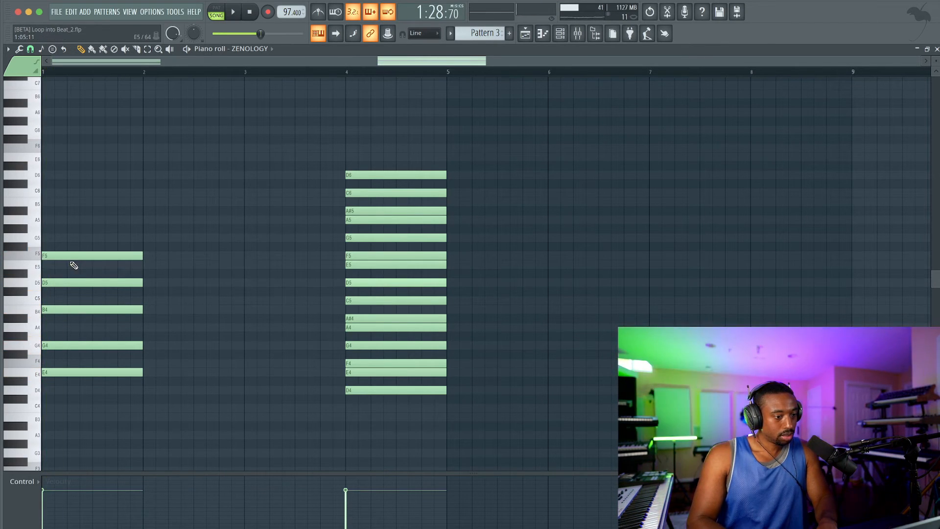
# Place a one-bar E5 as the top note of the bar 1 chord and play it with that note
pyautogui.rightClick(67, 256)
pyautogui.moveTo(59, 256); pyautogui.dragTo(47, 266)
pyautogui.press('space')
pyautogui.press('space')
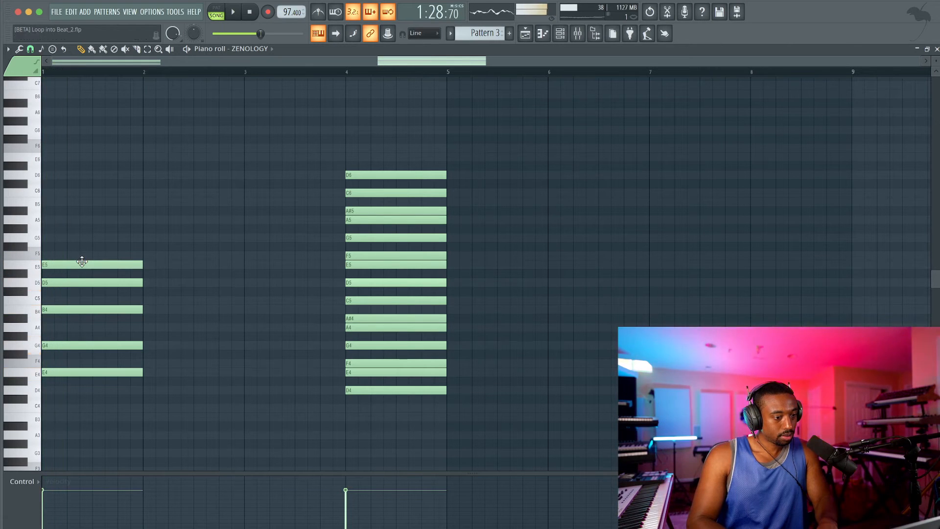
pyautogui.keyDown('super'); pyautogui.click(82, 263); pyautogui.keyUp('super')
pyautogui.press('space')
pyautogui.press('space')
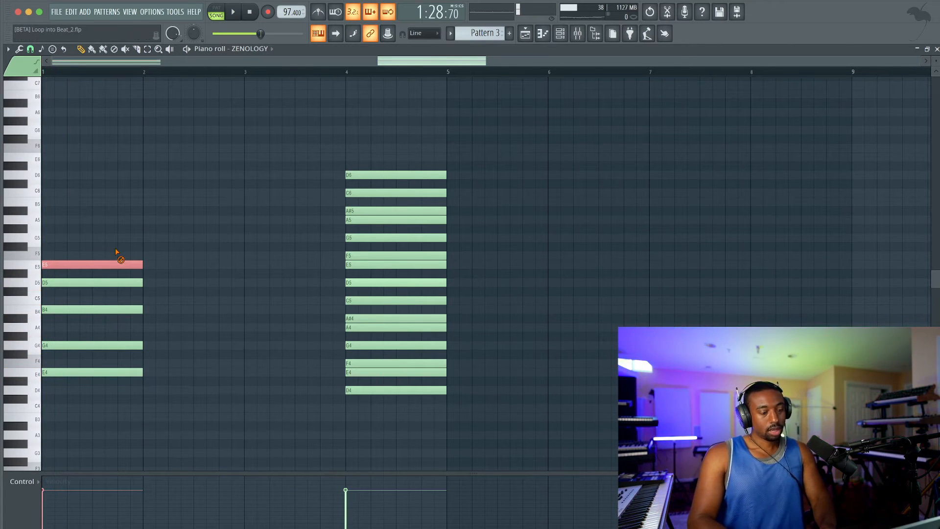
# Shorten all five notes of the bar 1 chord to half a bar
pyautogui.keyDown('super'); pyautogui.click(116, 249); pyautogui.keyUp('super')
pyautogui.moveTo(111, 409); pyautogui.dragTo(88, 261)
pyautogui.click(127, 265)
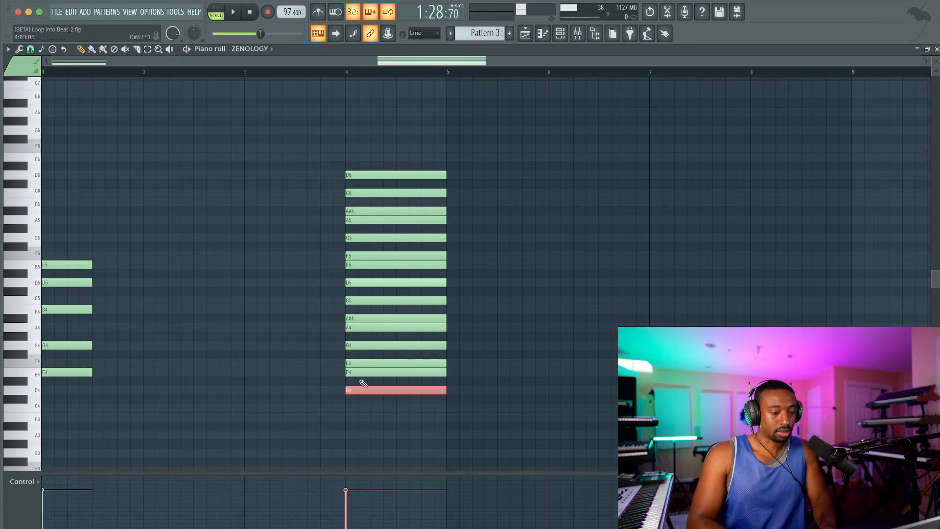
# Build a second chord in the second half of bar 1 from half-bar A4, C#5, E5 and G5 notes, playing the progression
pyautogui.click(361, 347)
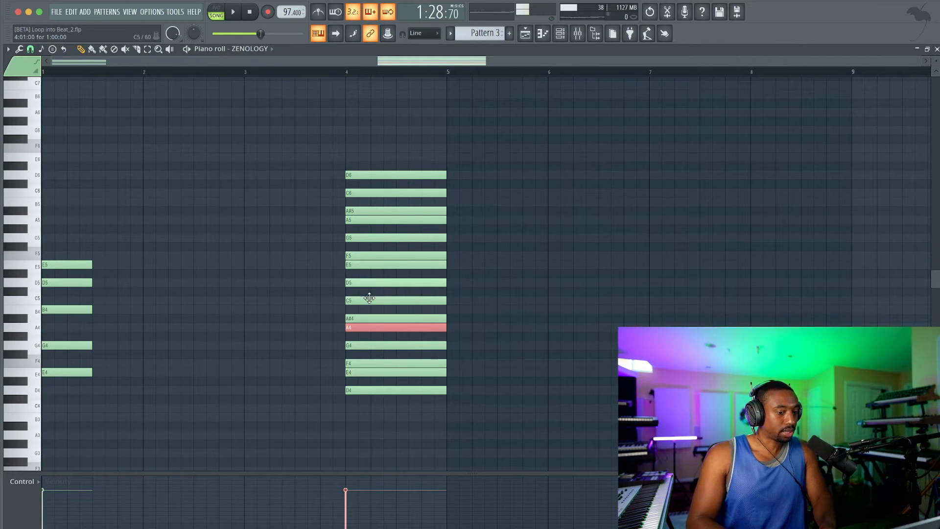
pyautogui.click(102, 328)
pyautogui.click(93, 302)
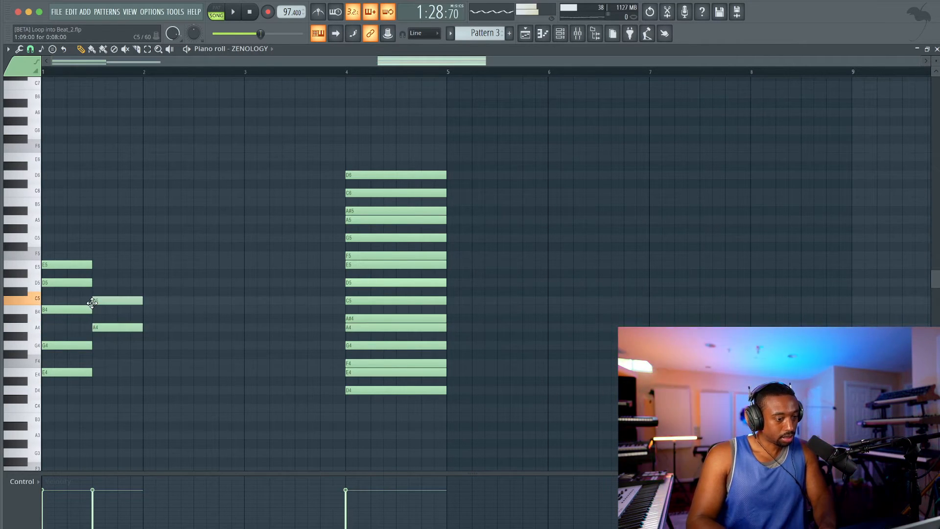
pyautogui.click(105, 300)
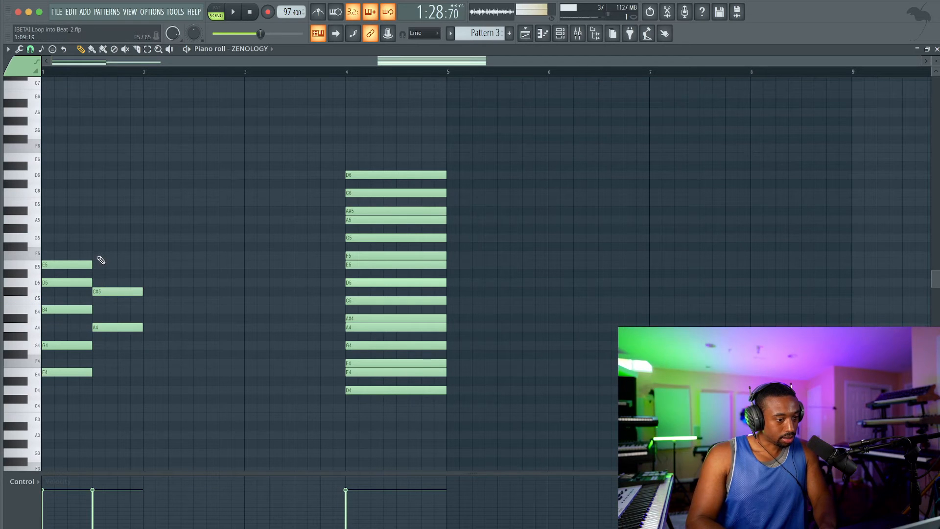
pyautogui.press('space')
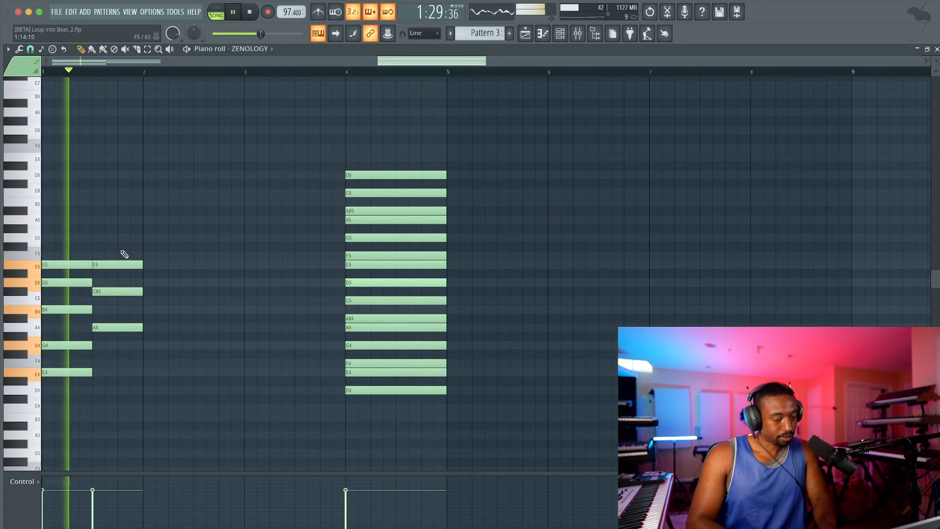
pyautogui.press('space')
pyautogui.click(93, 238)
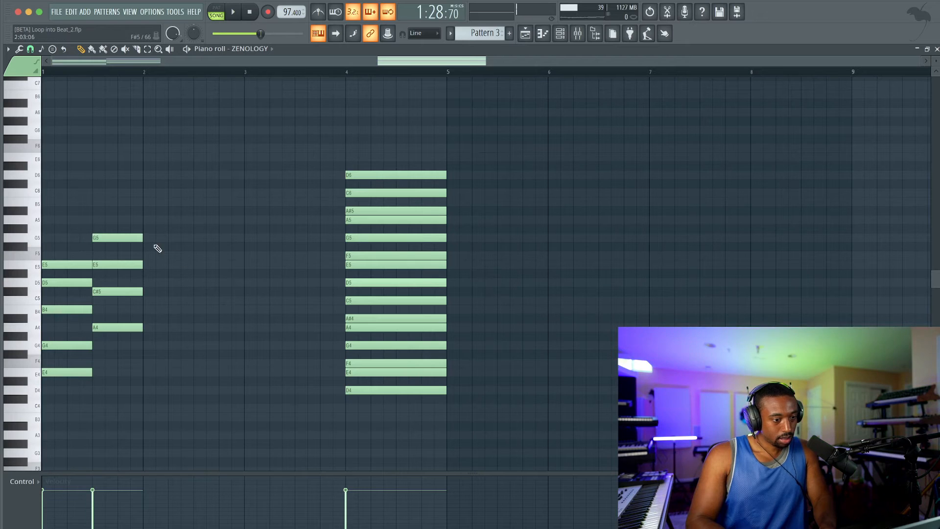
# Highlight the A4, C5, E5 and G5 notes together in the reference scale in bar 4
pyautogui.keyDown('shift'); pyautogui.click(367, 264); pyautogui.keyUp('shift')
pyautogui.keyDown('shift'); pyautogui.click(361, 300); pyautogui.keyUp('shift')
pyautogui.keyDown('shift'); pyautogui.click(357, 327); pyautogui.keyUp('shift')
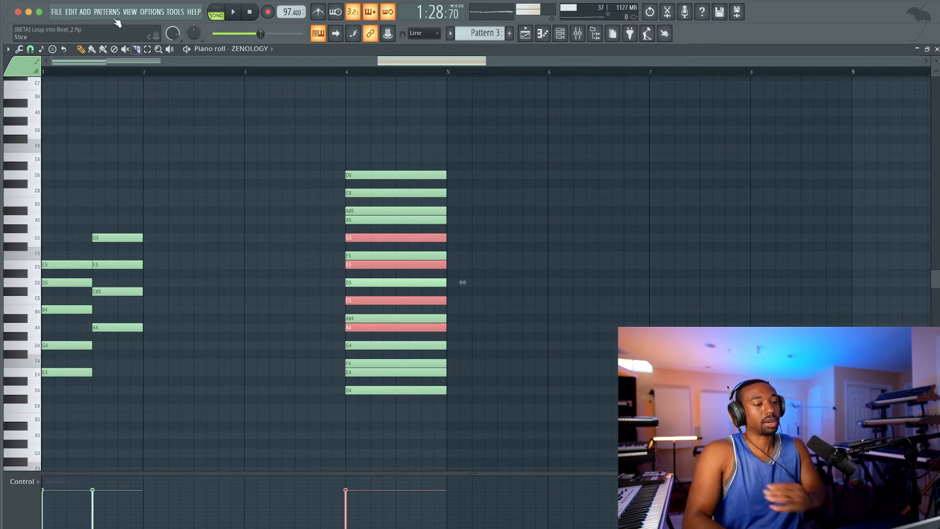
# Stamp a Major (Ionian) scale of half-bar notes from D4 in bar 3, add D5, and copy it an octave up to D6
pyautogui.click(41, 49)
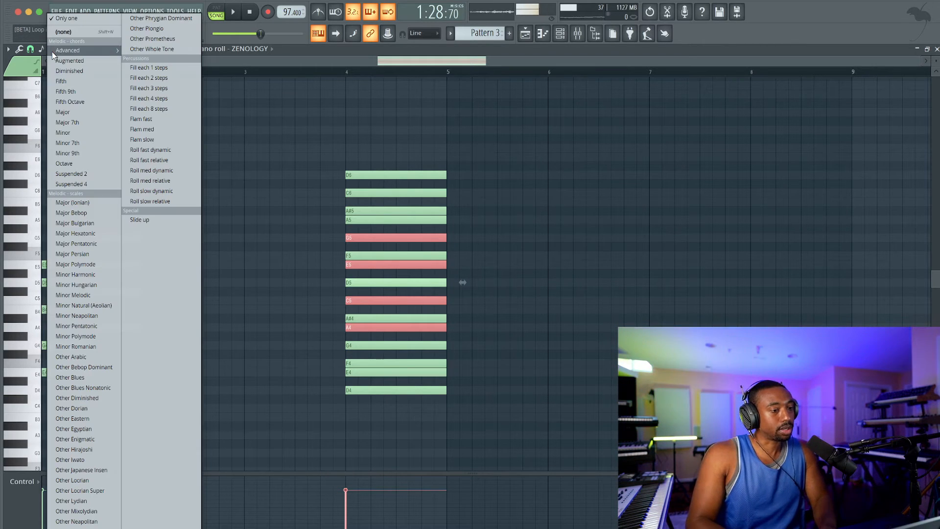
pyautogui.click(79, 202)
pyautogui.moveTo(259, 391); pyautogui.dragTo(242, 392)
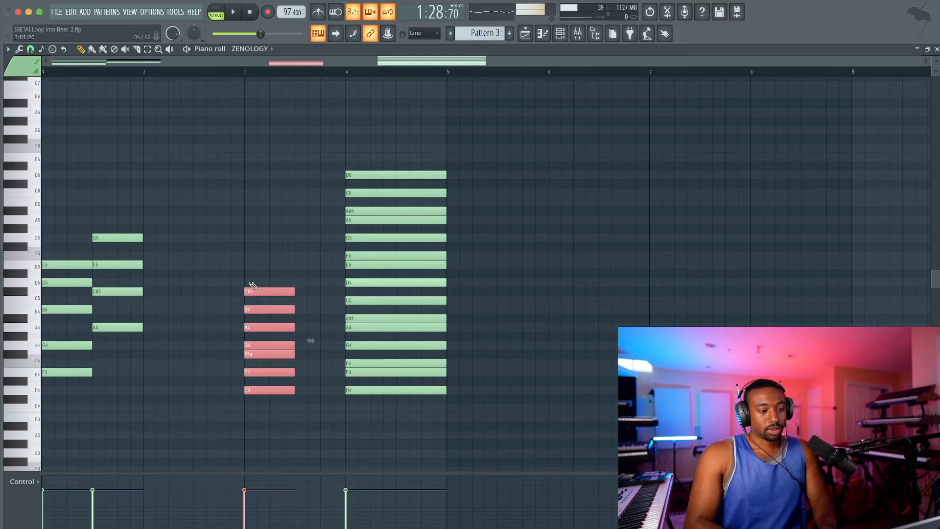
pyautogui.click(253, 284)
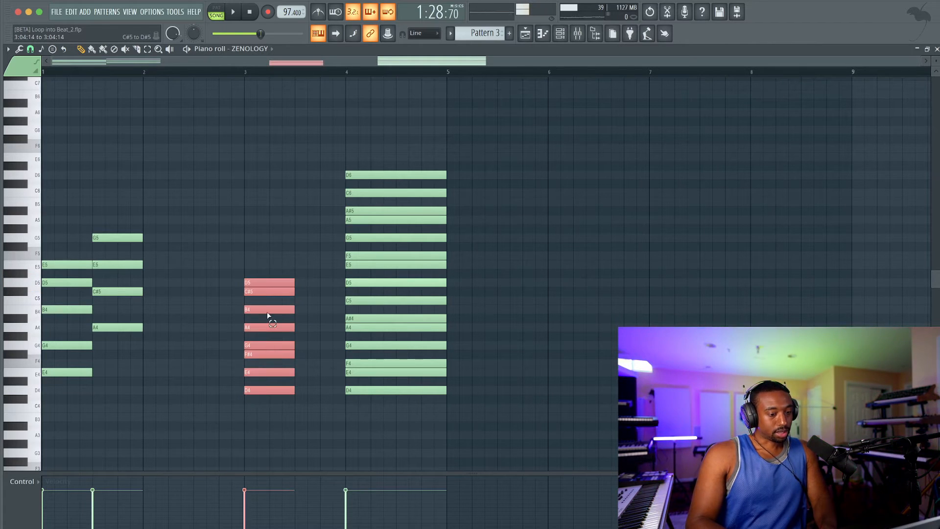
pyautogui.keyDown('shift'); pyautogui.moveTo(262, 391); pyautogui.dragTo(262, 281); pyautogui.keyUp('shift')
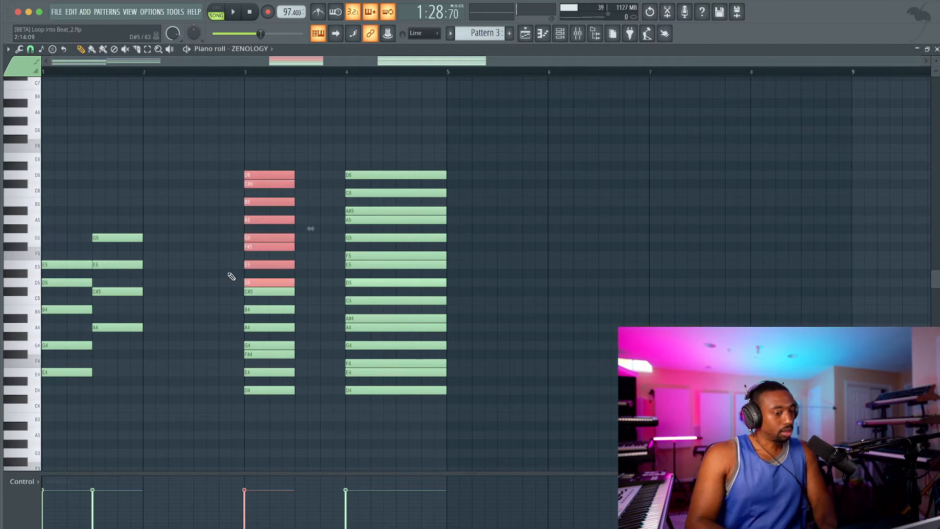
# Lower the velocity of all notes in the bar 3 major scale to the minimum and clear the selection
pyautogui.keyDown('ctrl'); pyautogui.moveTo(252, 184); pyautogui.dragTo(260, 406); pyautogui.keyUp('ctrl')
pyautogui.keyDown('ctrl'); pyautogui.moveTo(271, 153); pyautogui.dragTo(267, 426); pyautogui.keyUp('ctrl')
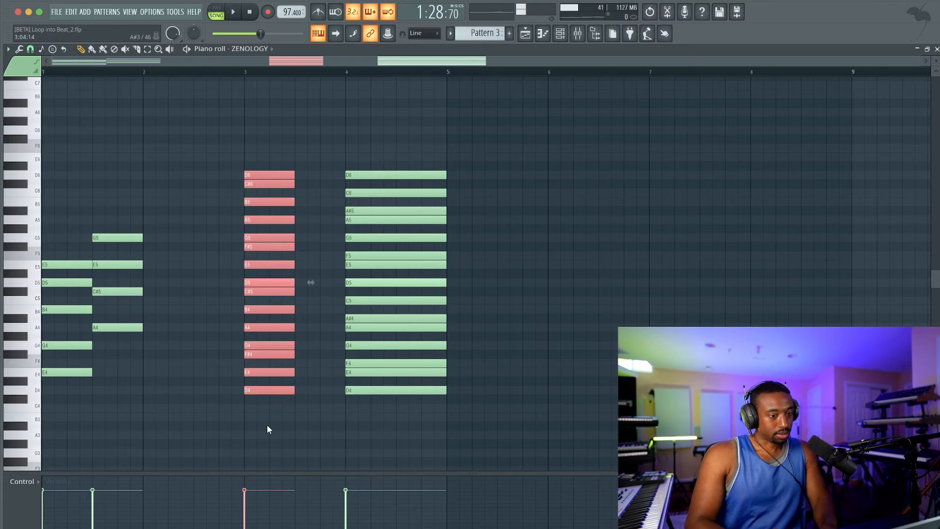
pyautogui.moveTo(245, 491); pyautogui.dragTo(254, 528)
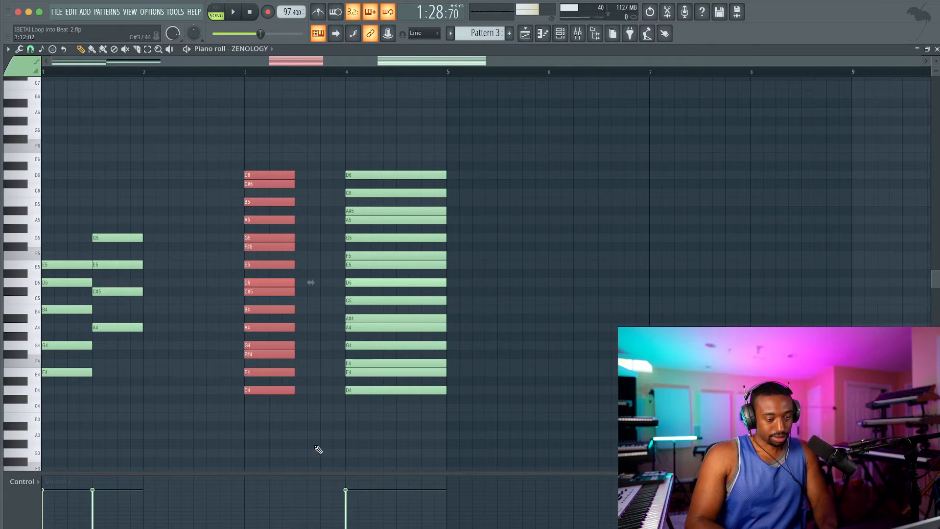
pyautogui.hotkey('ctrl', 'd')
pyautogui.keyDown('ctrl'); pyautogui.moveTo(241, 292); pyautogui.dragTo(256, 392); pyautogui.keyUp('ctrl')
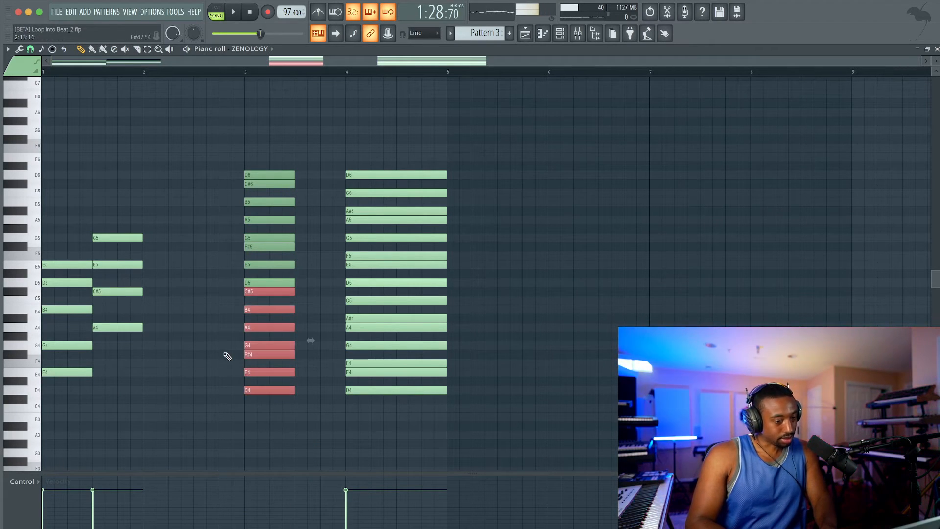
pyautogui.hotkey('ctrl', 'd')
pyautogui.keyDown('ctrl'); pyautogui.moveTo(258, 292); pyautogui.dragTo(259, 265); pyautogui.keyUp('ctrl')
pyautogui.hotkey('ctrl', 'd')
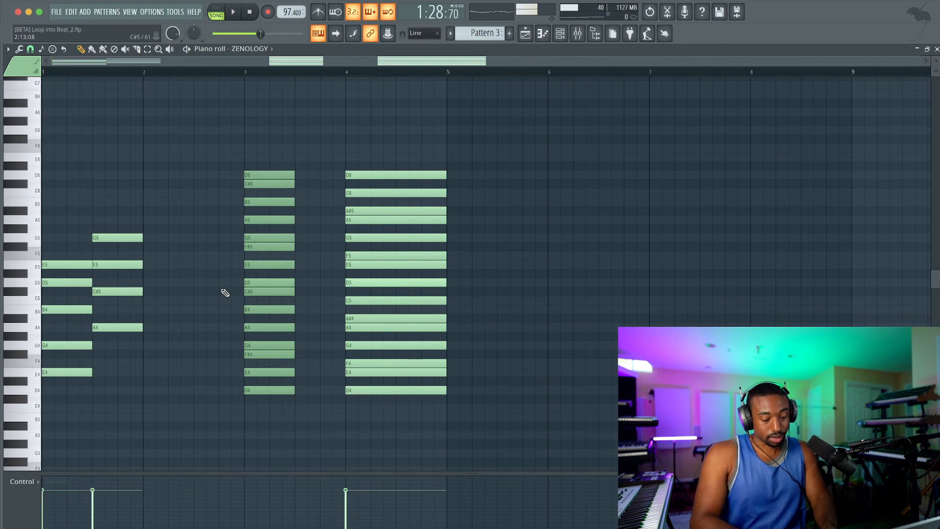
# Highlight the E4, G4, B4 and D5 notes in the bar 3 major scale to compare them with the first chord
pyautogui.keyDown('ctrl'); pyautogui.click(251, 372); pyautogui.keyUp('ctrl')
pyautogui.keyDown('ctrl'); pyautogui.keyDown('shift'); pyautogui.click(259, 345); pyautogui.keyUp('shift'); pyautogui.keyUp('ctrl')
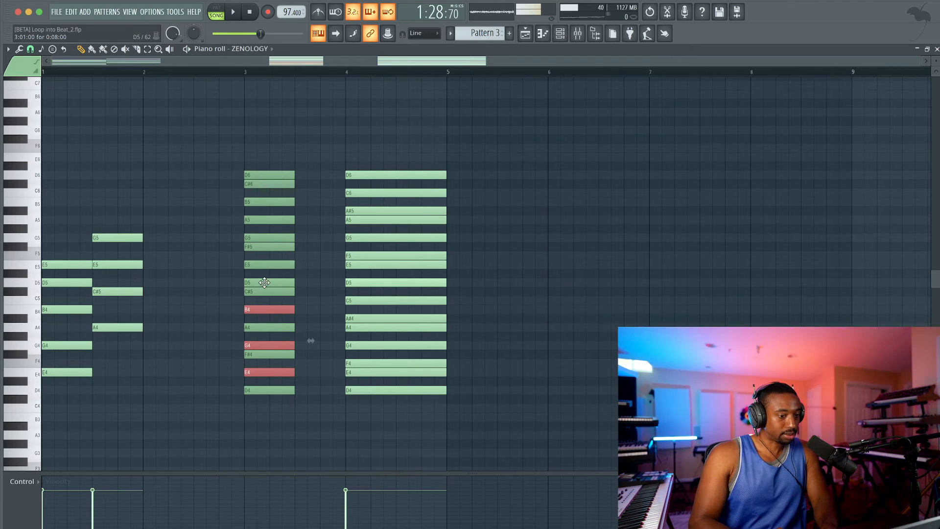
pyautogui.keyDown('ctrl'); pyautogui.keyDown('shift'); pyautogui.click(264, 282); pyautogui.keyUp('shift'); pyautogui.keyUp('ctrl')
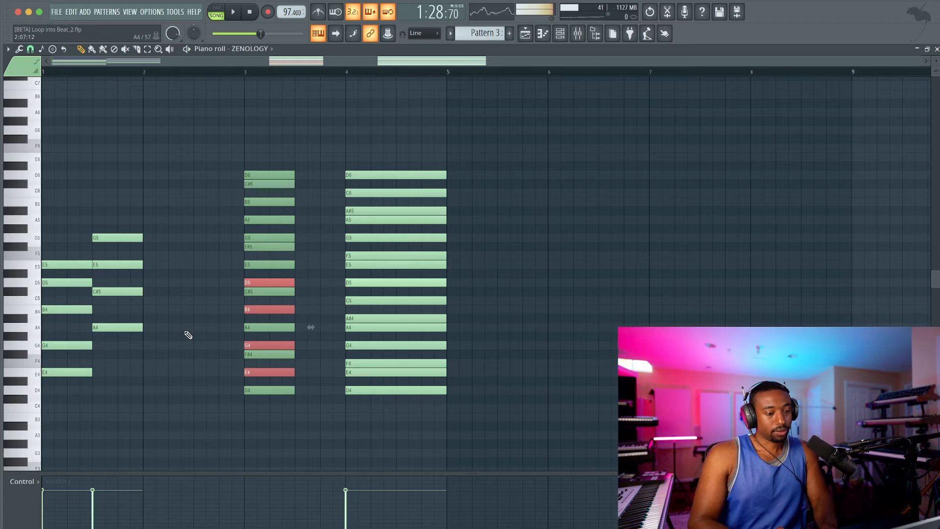
pyautogui.hotkey('ctrl', 'd')
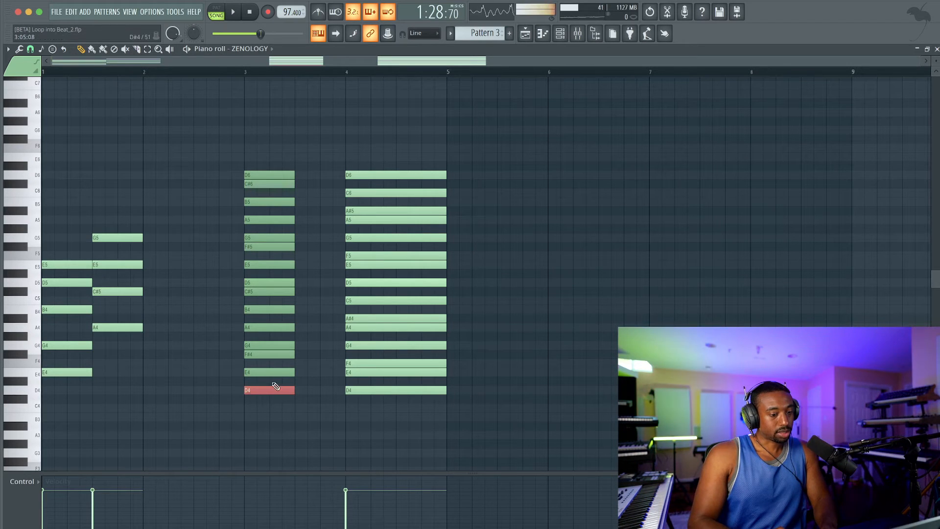
# Highlight A4, C#5, E5 and G5 in the bar 3 major scale and compare them with the second chord's notes
pyautogui.click(258, 354)
pyautogui.click(259, 345)
pyautogui.click(259, 326)
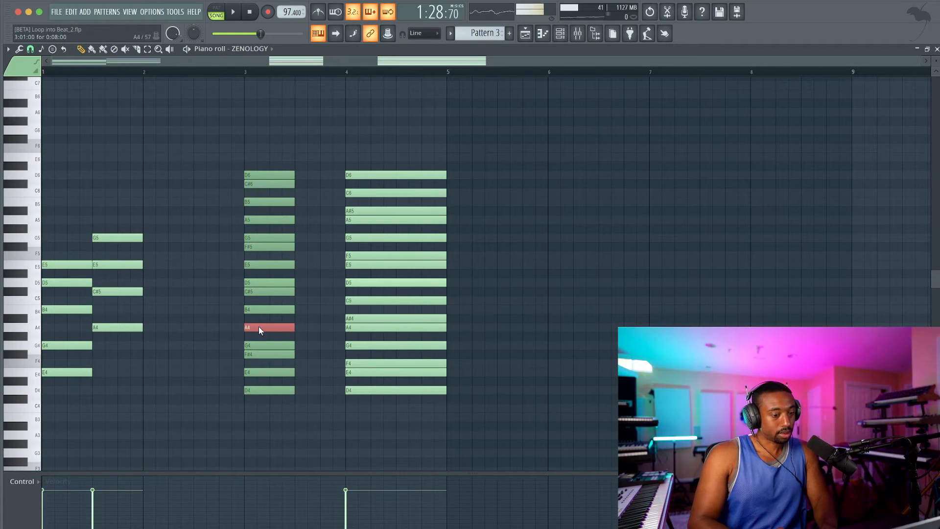
pyautogui.keyDown('ctrl'); pyautogui.keyDown('shift'); pyautogui.click(260, 292); pyautogui.keyUp('shift'); pyautogui.keyUp('ctrl')
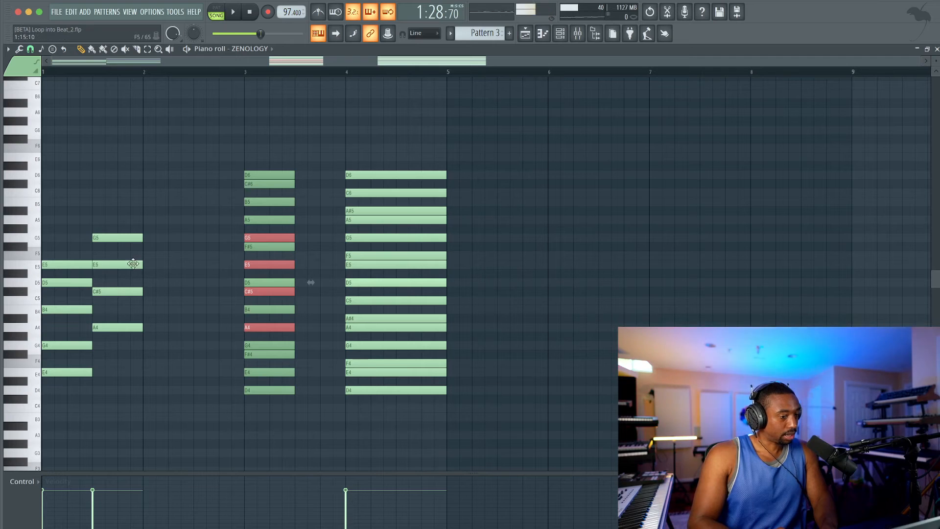
pyautogui.moveTo(107, 216); pyautogui.dragTo(106, 334)
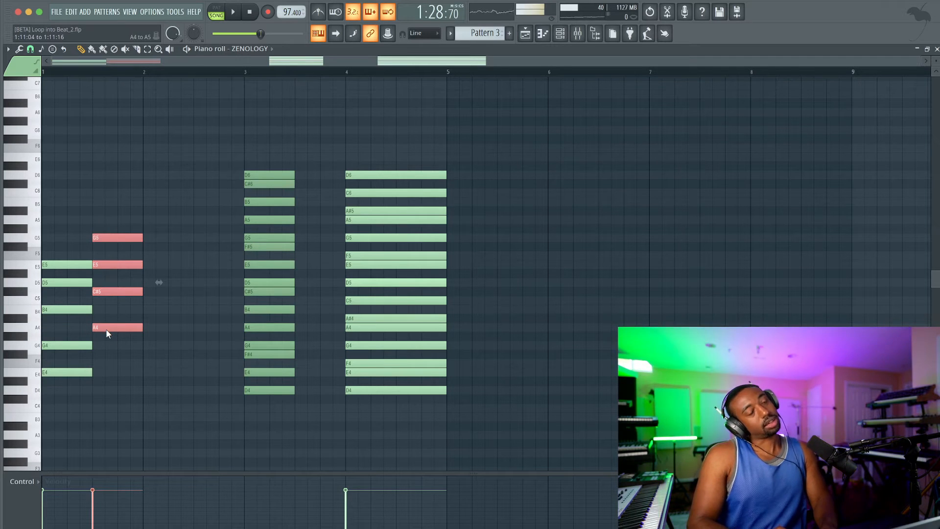
pyautogui.moveTo(121, 234); pyautogui.dragTo(119, 306)
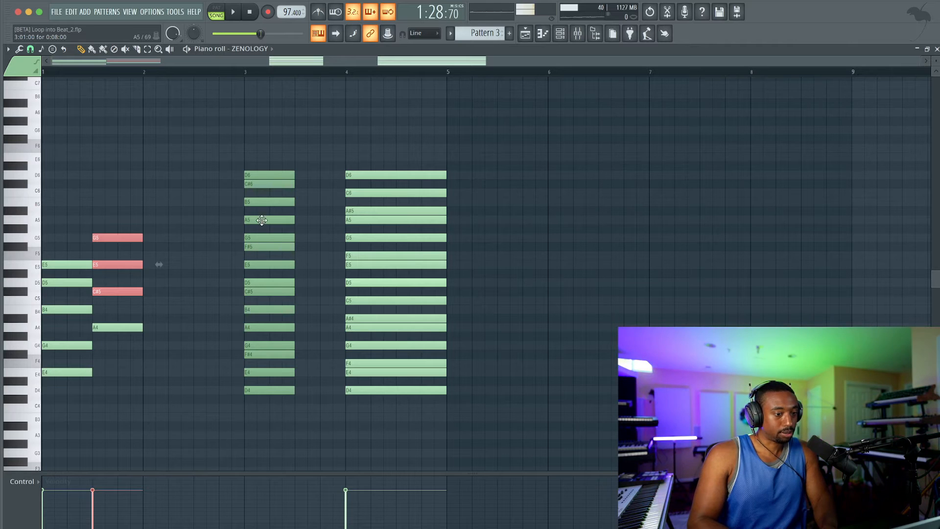
# Add a half-bar B5 as the top note of the second chord in bar 1 and play the progression
pyautogui.click(86, 206)
pyautogui.moveTo(89, 198); pyautogui.dragTo(101, 200)
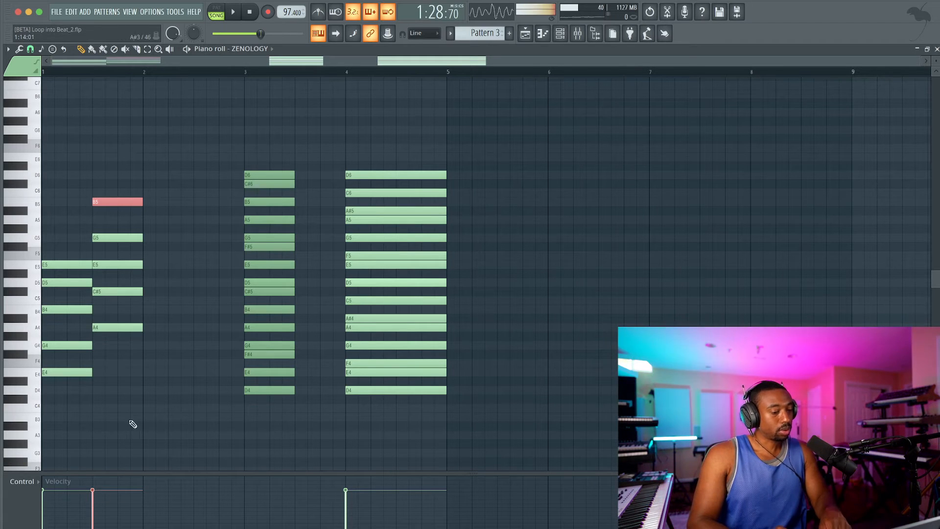
pyautogui.rightClick(133, 424)
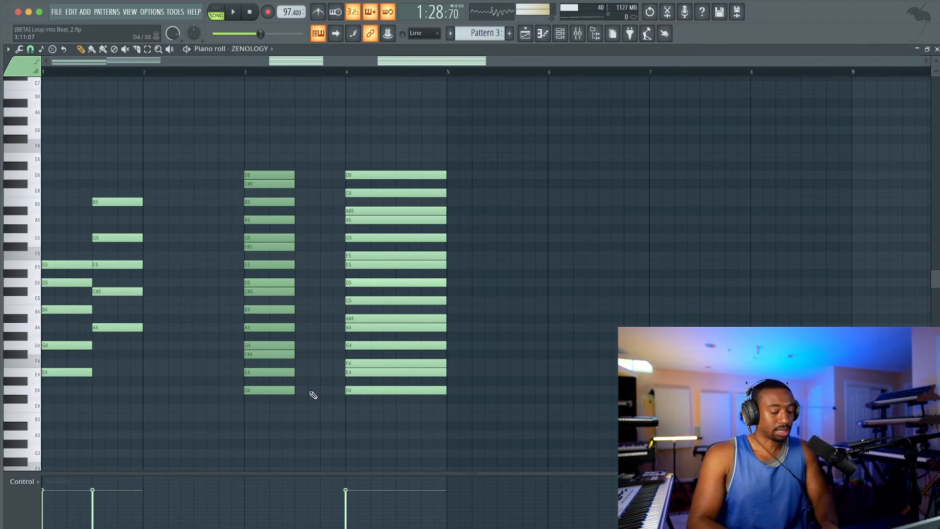
pyautogui.moveTo(269, 154); pyautogui.dragTo(269, 425)
pyautogui.press('space')
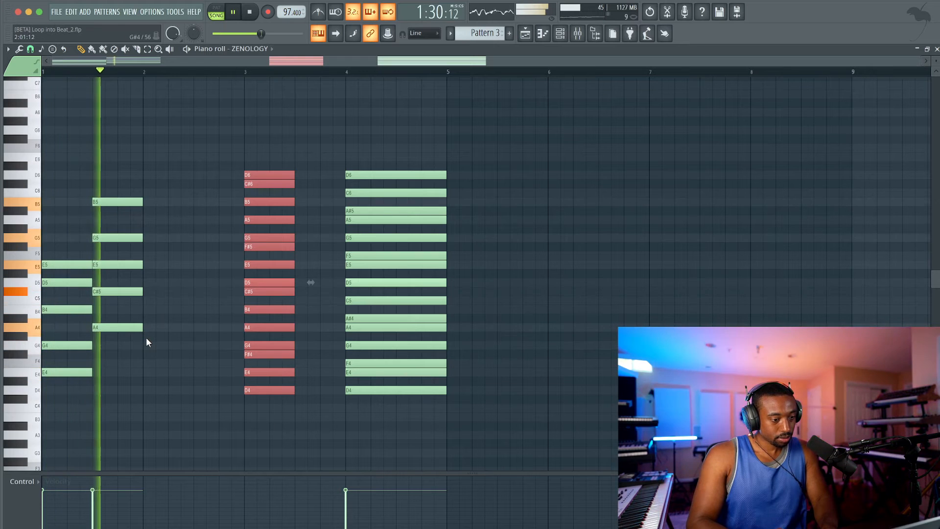
pyautogui.press('space')
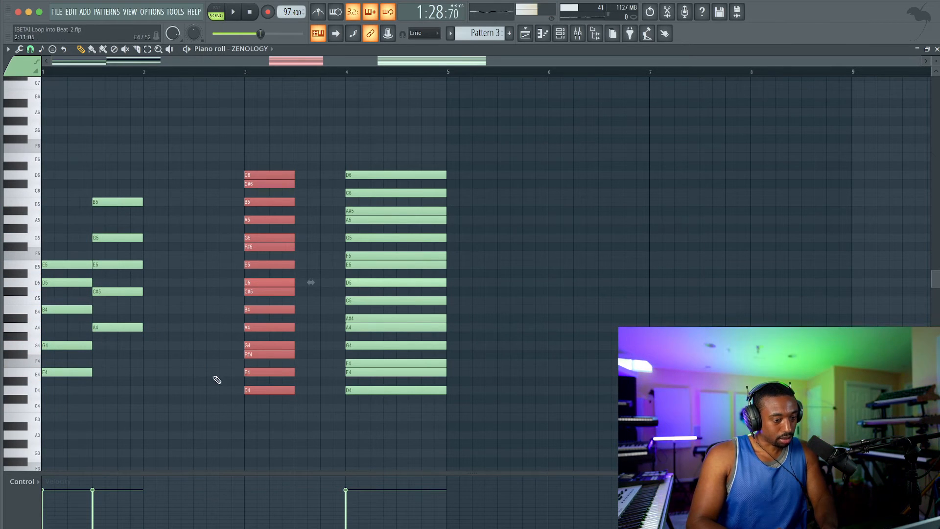
pyautogui.click(388, 390)
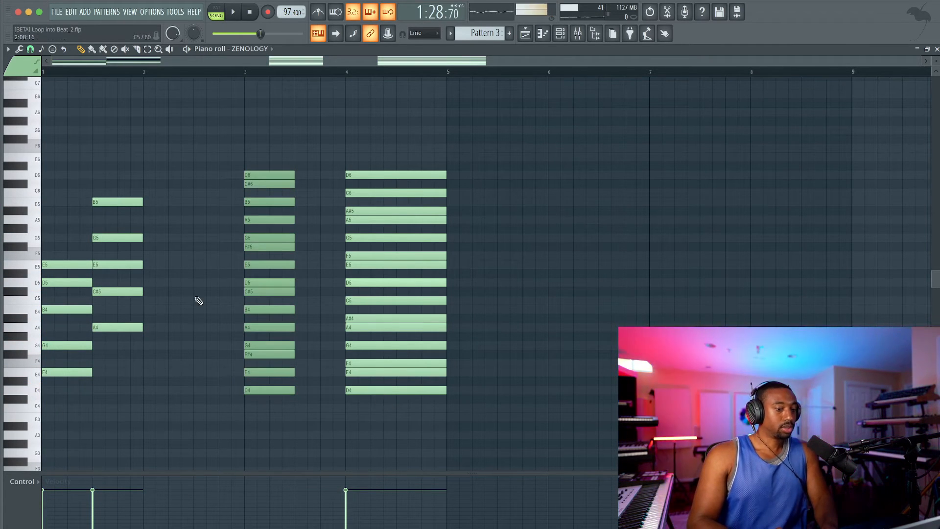
# Build a third chord in bar 2 from one-bar D4, F4, A4, C5, E5 and G5 notes, playing the progression
pyautogui.click(142, 390)
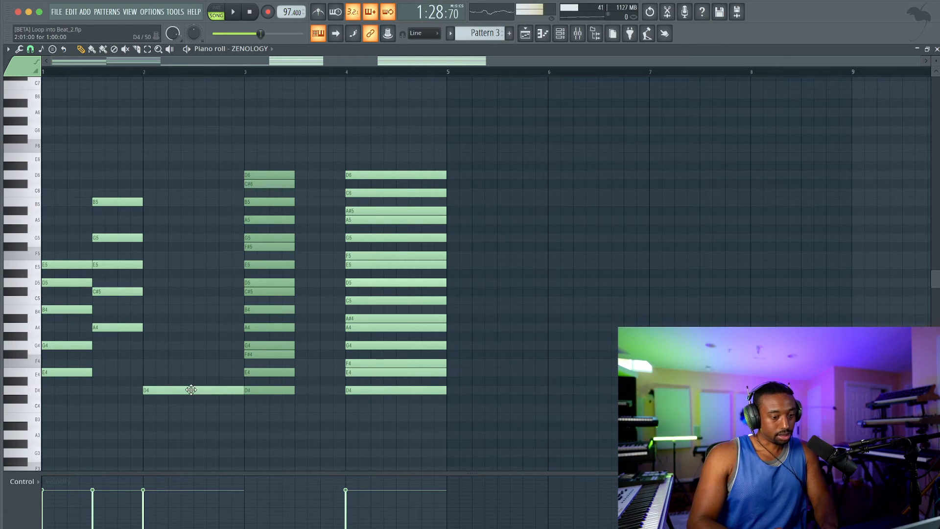
pyautogui.click(143, 362)
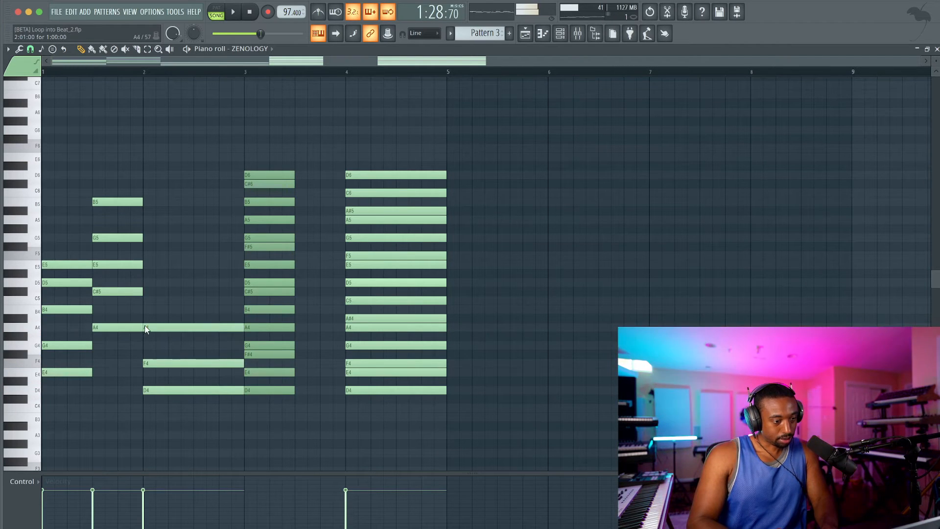
pyautogui.click(157, 300)
pyautogui.moveTo(157, 274); pyautogui.dragTo(158, 265)
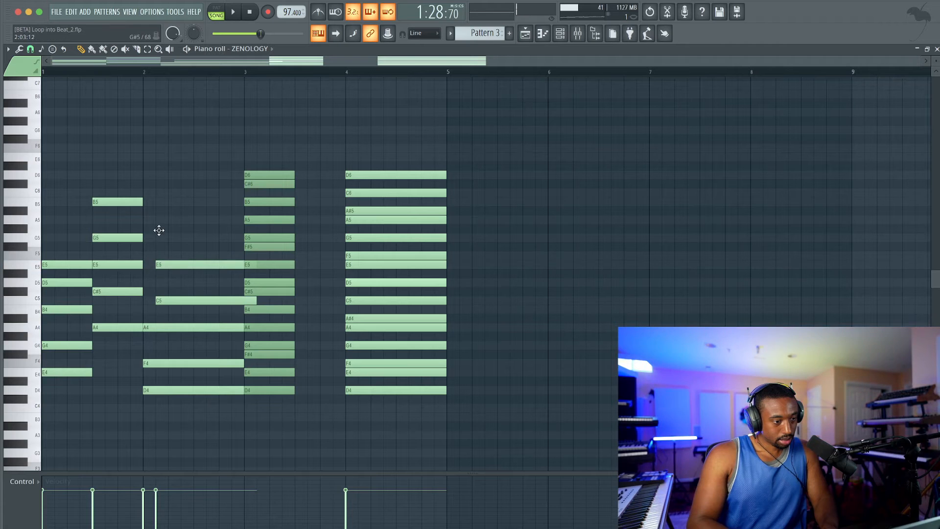
pyautogui.moveTo(151, 229); pyautogui.dragTo(161, 266)
pyautogui.press('space')
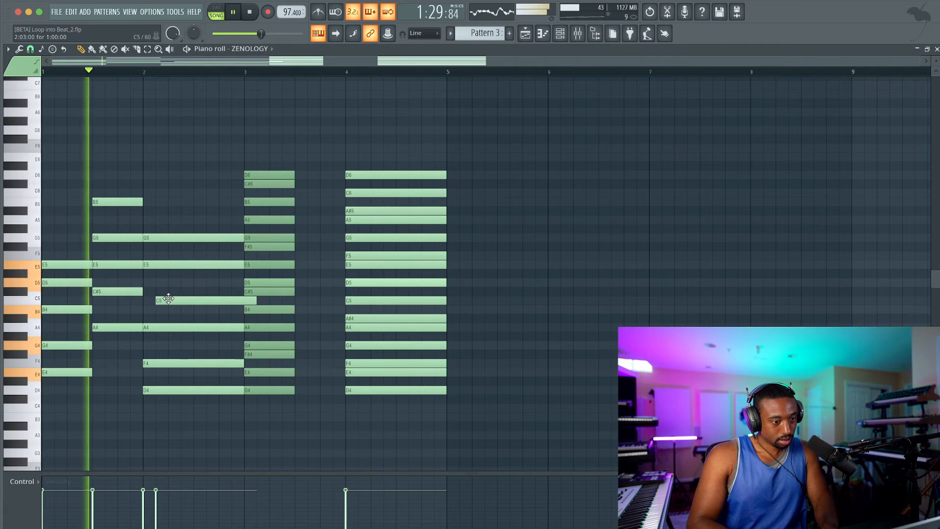
pyautogui.moveTo(168, 299); pyautogui.dragTo(156, 299)
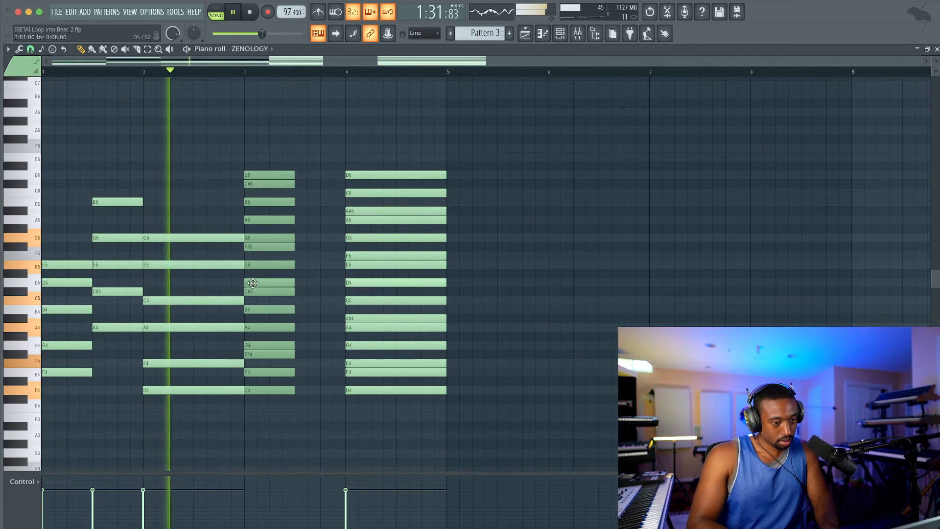
# Stop playback and delete both reference scales in bars 3 and 4
pyautogui.press('space')
pyautogui.moveTo(285, 143); pyautogui.dragTo(386, 421)
pyautogui.press('Delete')
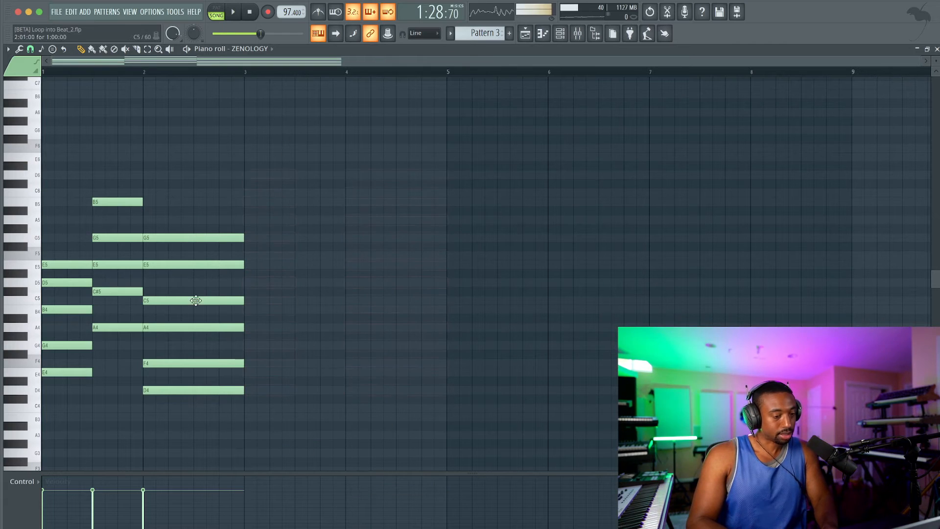
# Transpose all five notes of the second chord down six semitones and play the progression
pyautogui.moveTo(126, 346); pyautogui.dragTo(100, 93)
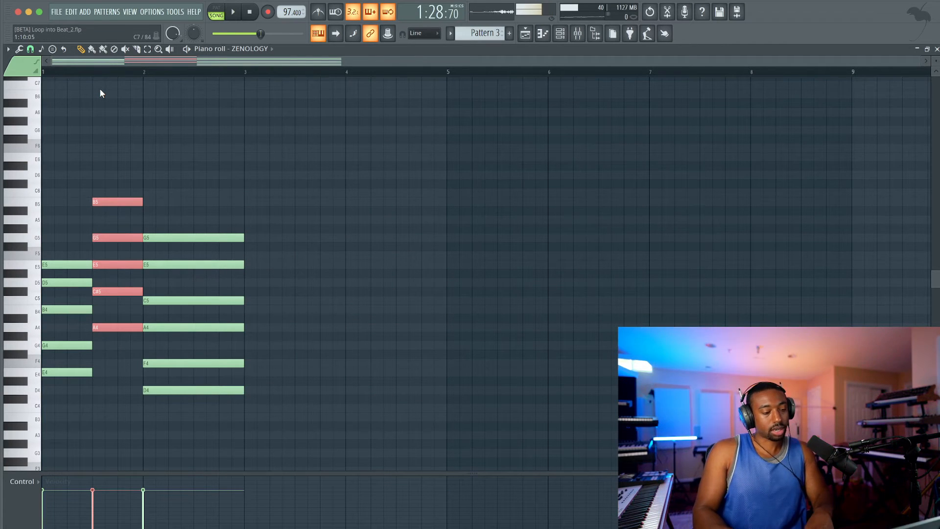
pyautogui.press('Down')
pyautogui.press('Down')
pyautogui.press('Down')
pyautogui.press('Down')
pyautogui.press('Down')
pyautogui.press('Down')
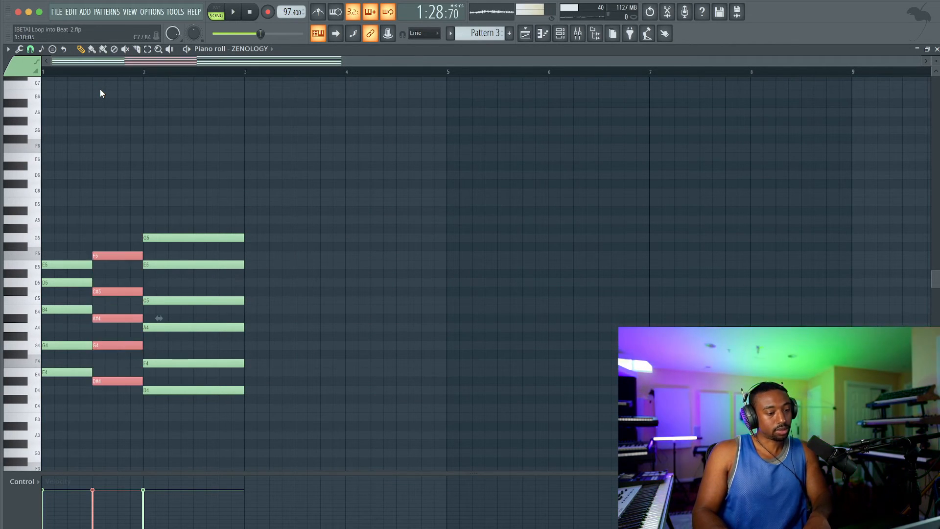
pyautogui.press('space')
pyautogui.click(270, 244)
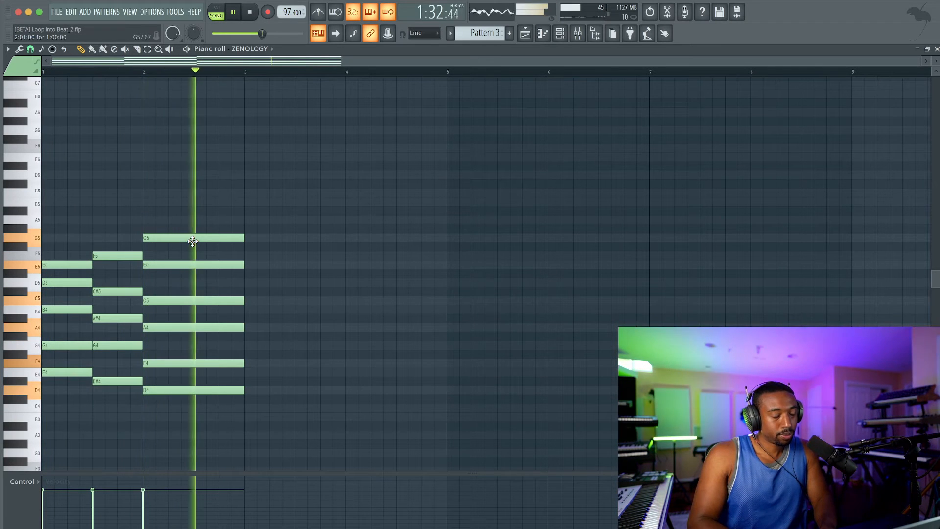
pyautogui.press('space')
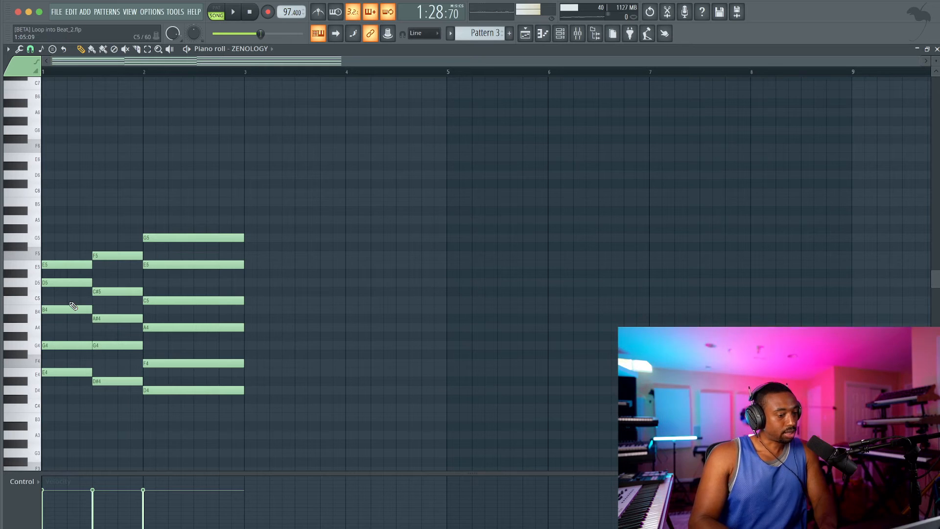
# Try lowering the F5 and A#4 notes of the second chord one semitone to E5 and A4, playing the result
pyautogui.moveTo(109, 259); pyautogui.dragTo(120, 318)
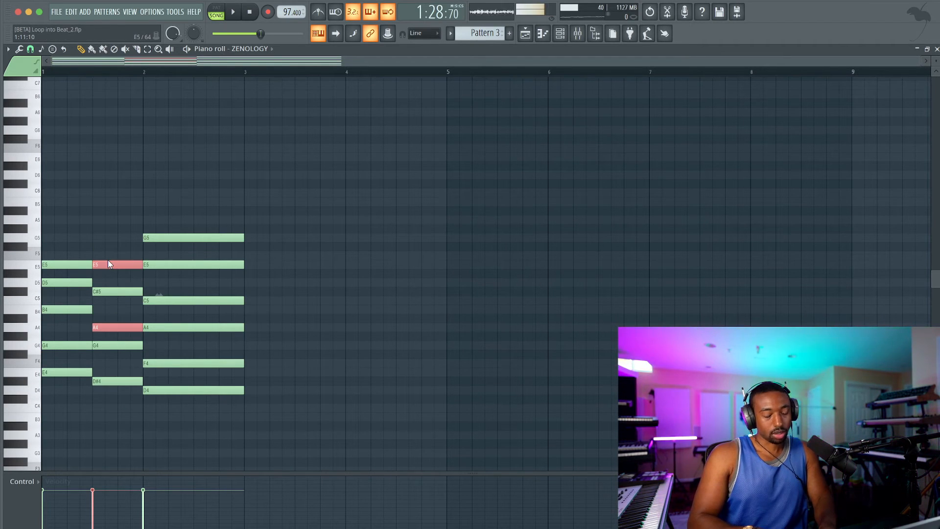
pyautogui.press('Down')
pyautogui.press('space')
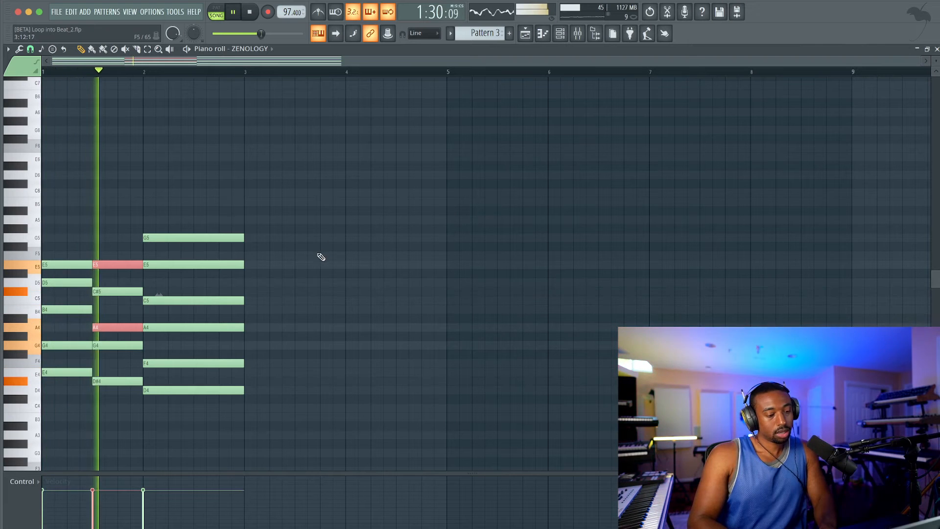
pyautogui.press('space')
# Raise the selected E5 and A4 notes of the second chord two semitones to F#5 and B4 and play the progression
pyautogui.press('Up')
pyautogui.press('Up')
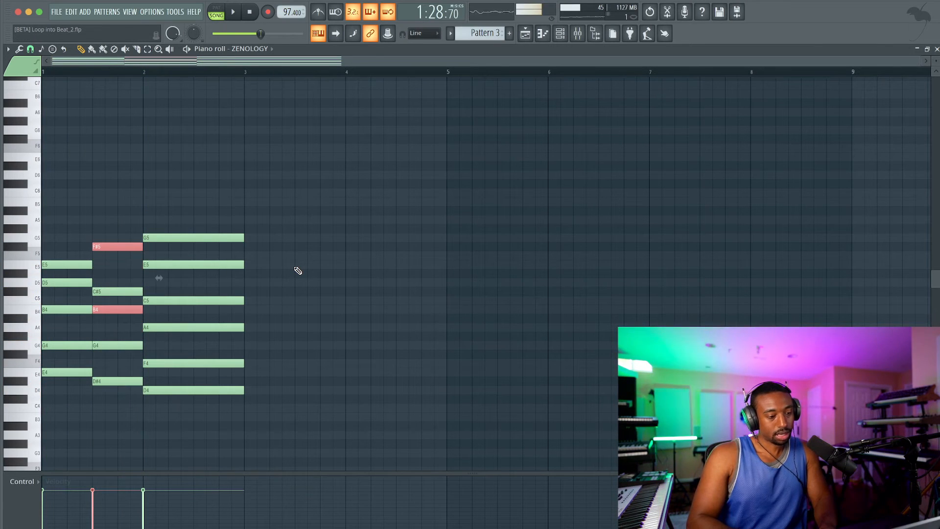
pyautogui.press('space')
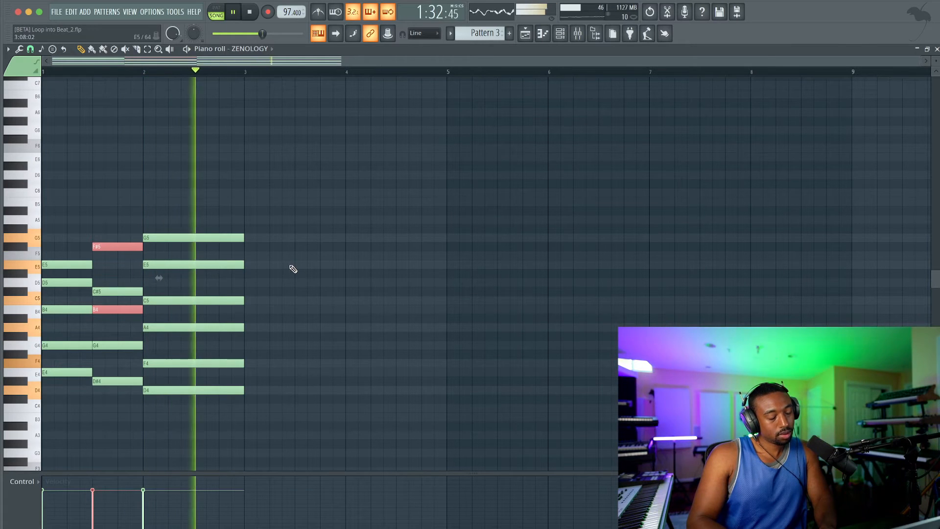
# Check single notes of the third chord, duplicate the whole progression into bars 3 and 4, and play it
pyautogui.hotkey('ctrl', 'd')
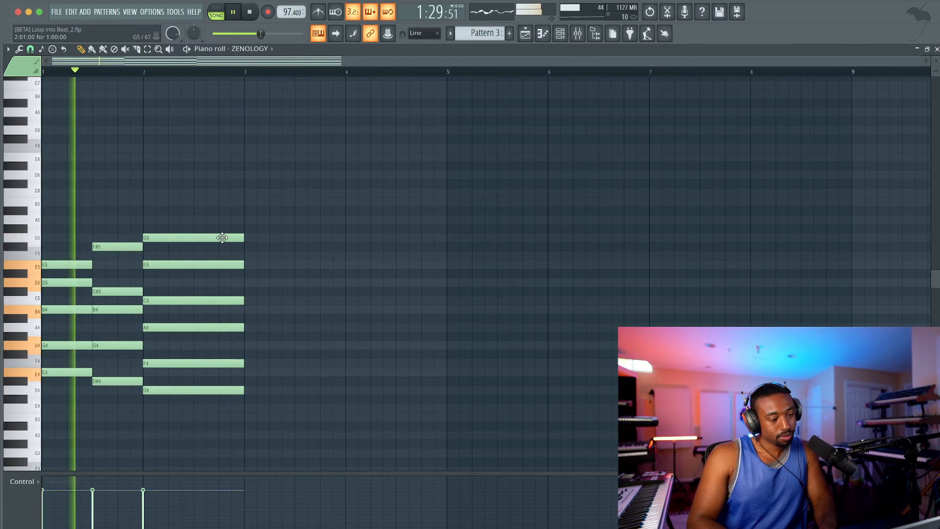
pyautogui.press('space')
pyautogui.keyDown('ctrl'); pyautogui.click(179, 239); pyautogui.keyUp('ctrl')
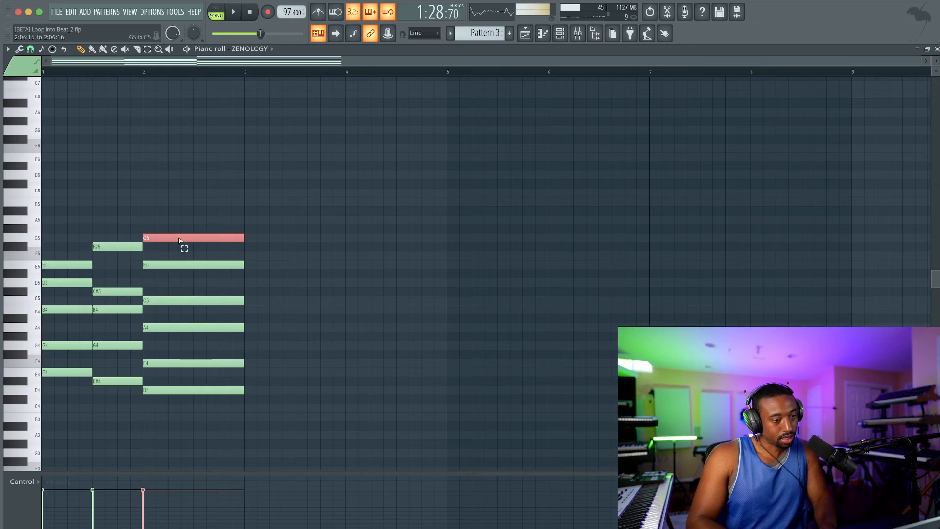
pyautogui.keyDown('ctrl'); pyautogui.click(179, 363); pyautogui.keyUp('ctrl')
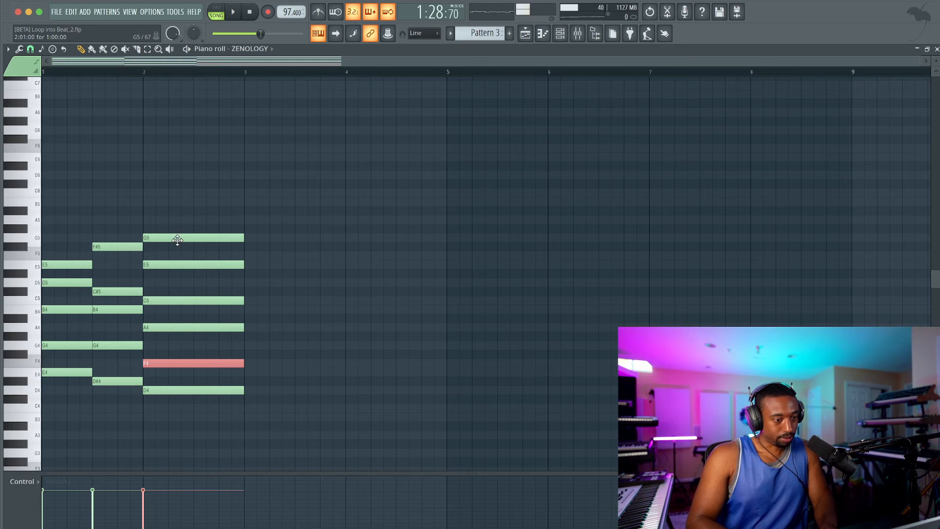
pyautogui.moveTo(244, 197); pyautogui.dragTo(263, 372)
pyautogui.press('space')
pyautogui.rightClick(323, 263)
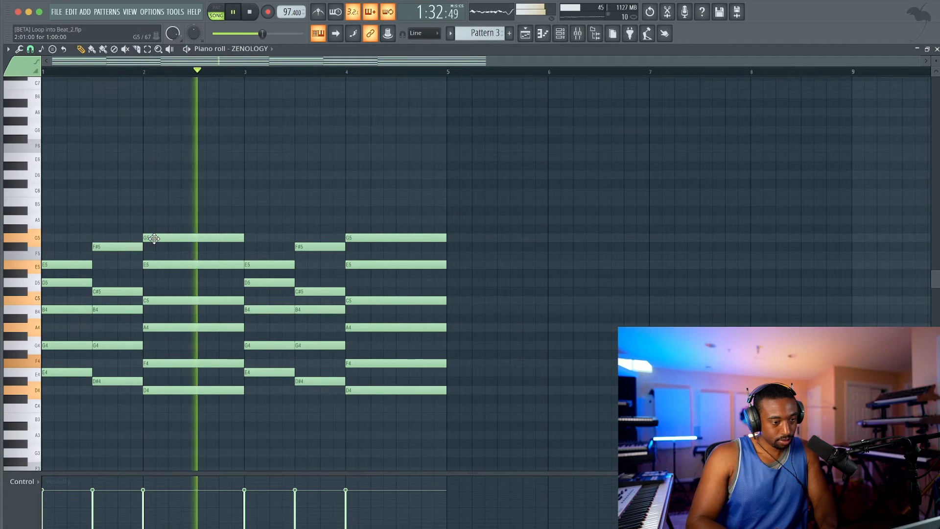
# Try lowering the top note of the bar 2 chord from G5 to F#5 and play the progression
pyautogui.press('space')
pyautogui.moveTo(155, 238); pyautogui.dragTo(260, 237)
pyautogui.press('space')
pyautogui.rightClick(255, 236)
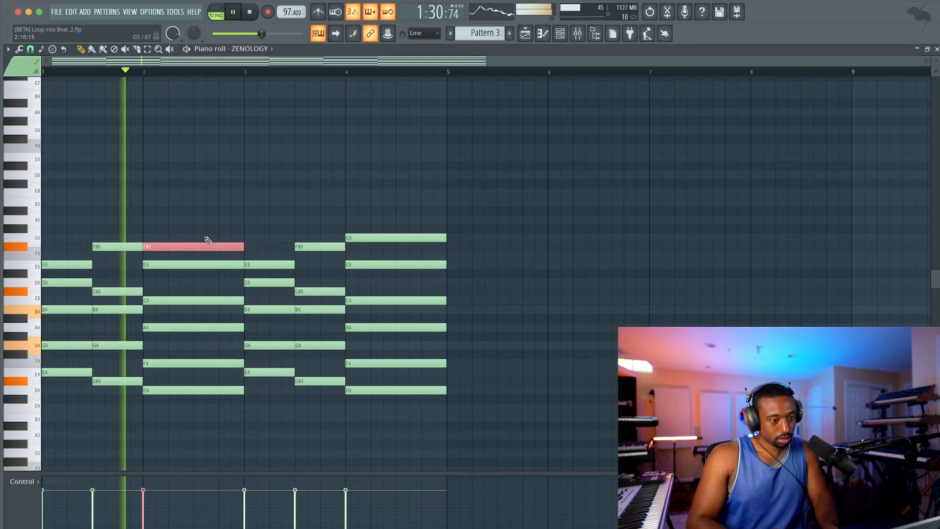
# Add a short G5 just after the F#5 at the start of bar 2, shorten that F#5, and play the result
pyautogui.press('space')
pyautogui.press('z')
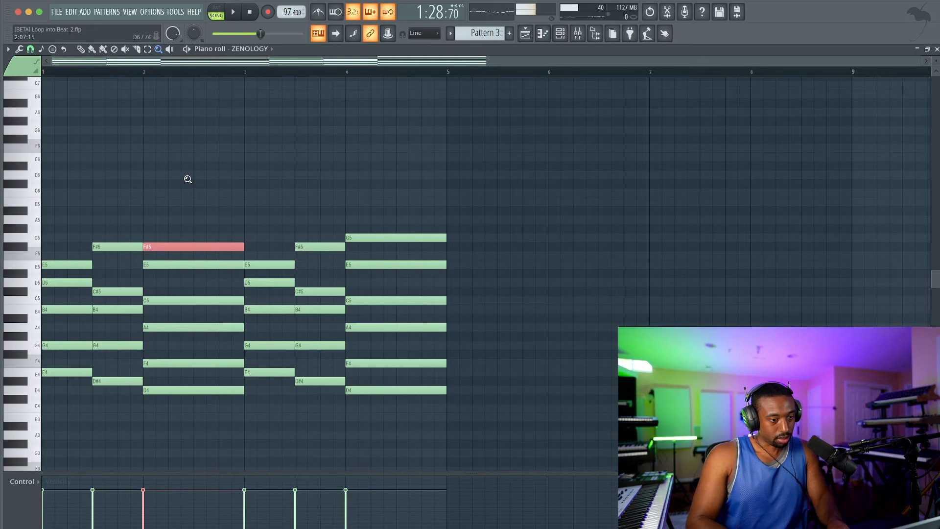
pyautogui.click(160, 237)
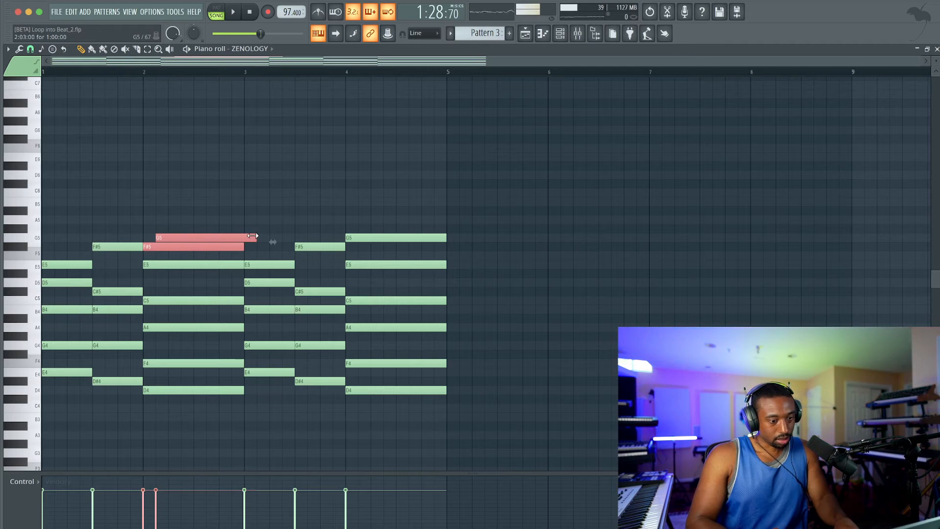
pyautogui.press('space')
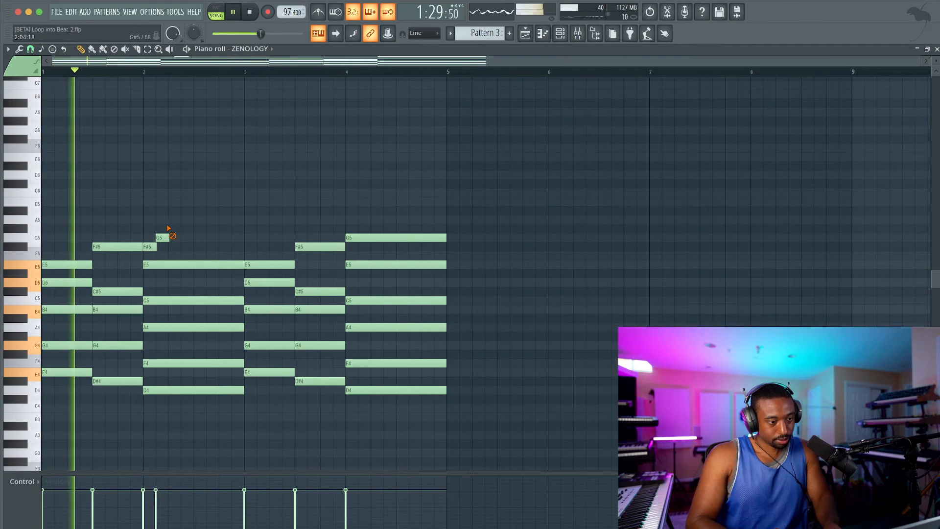
# Move the bar 2 G5 earlier so it overlaps a very short F#5, and extend it almost to the bar's end
pyautogui.moveTo(166, 237); pyautogui.dragTo(239, 237)
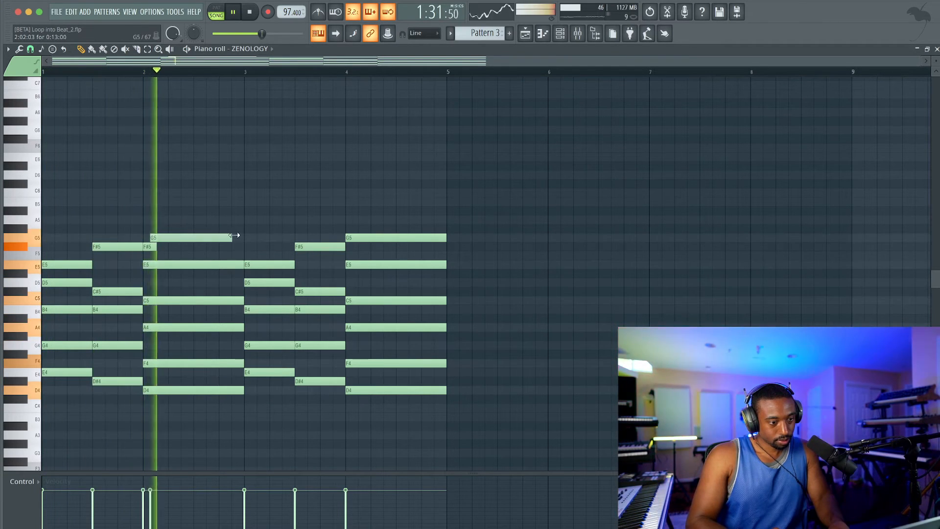
pyautogui.moveTo(160, 235); pyautogui.dragTo(156, 237)
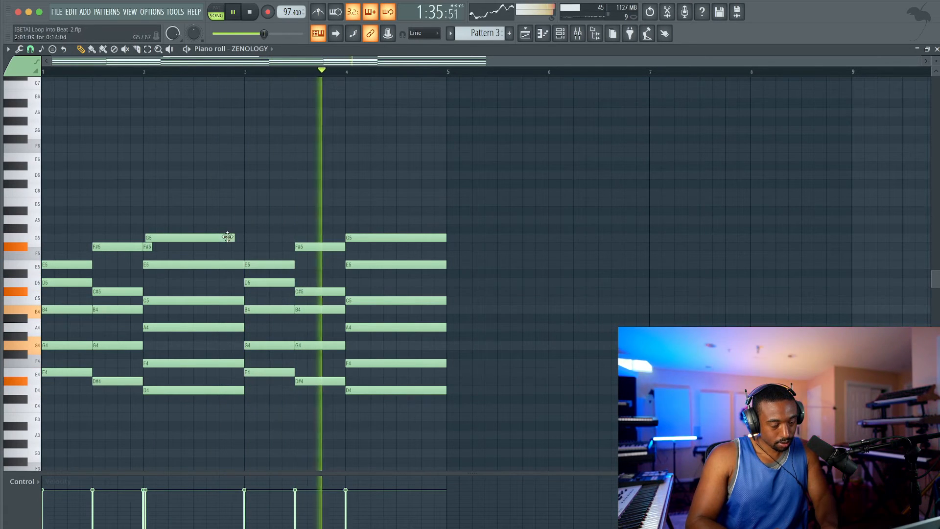
pyautogui.moveTo(234, 238); pyautogui.dragTo(239, 239)
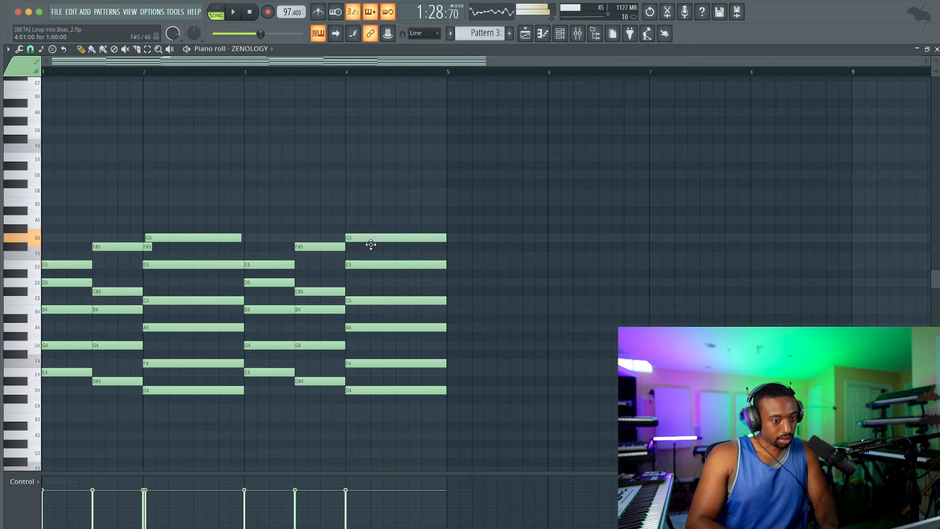
# In the bar 4 chord, lower G5 to F#5 and raise F4 to F#4, playing from the end of bar 3
pyautogui.moveTo(370, 240); pyautogui.dragTo(372, 248)
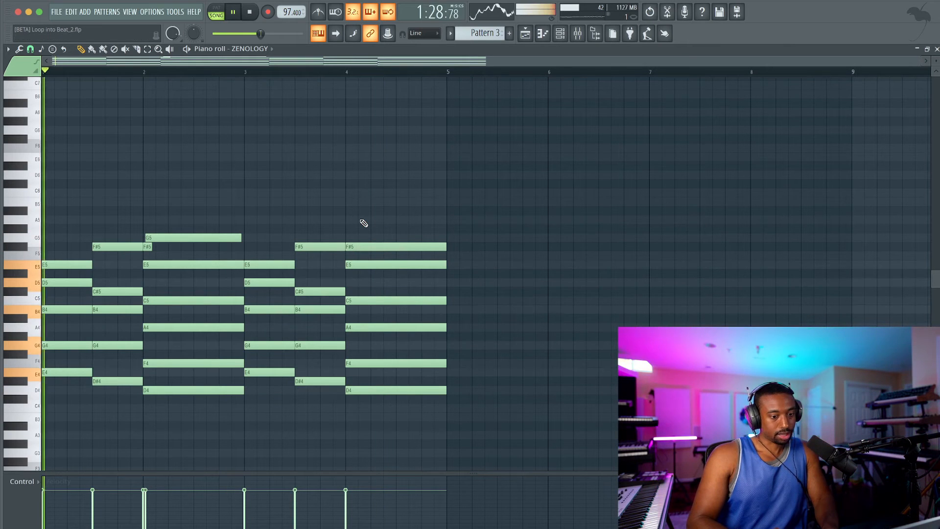
pyautogui.click(367, 364)
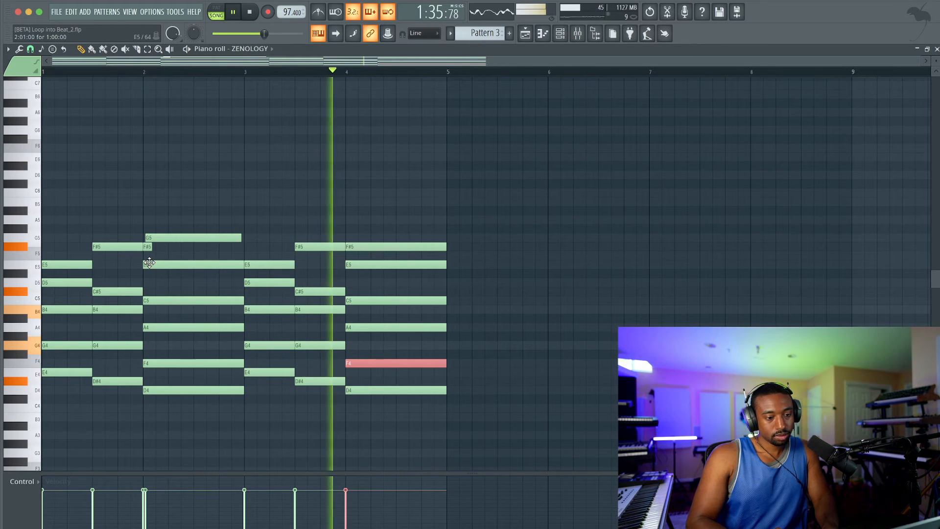
pyautogui.press('space')
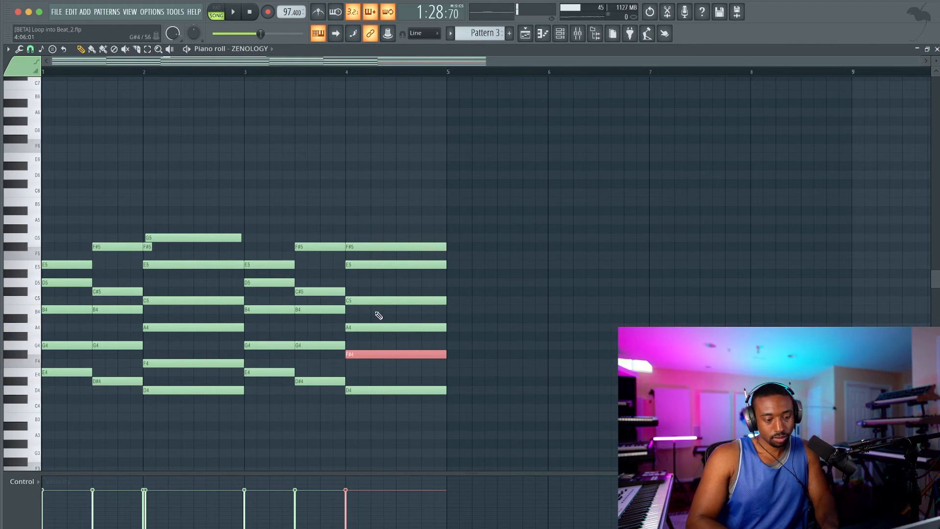
pyautogui.click(338, 78)
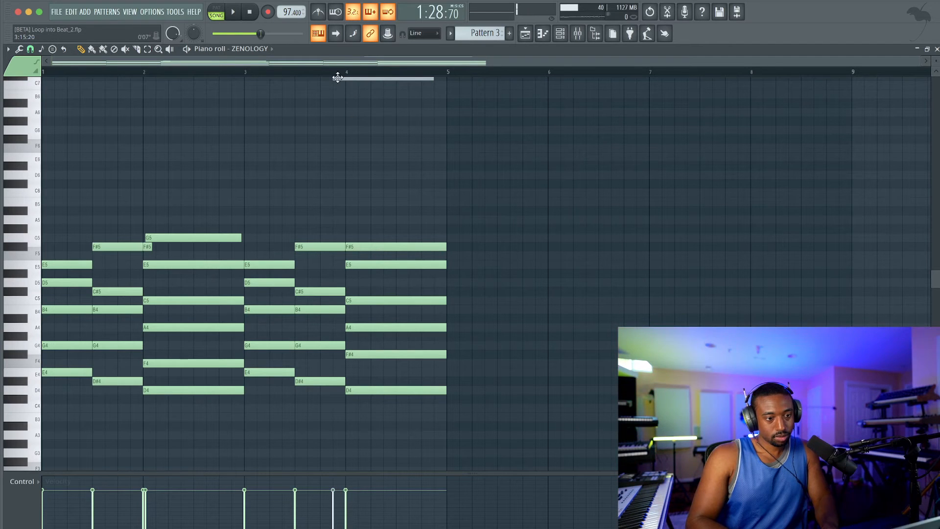
pyautogui.rightClick(339, 80)
pyautogui.press('space')
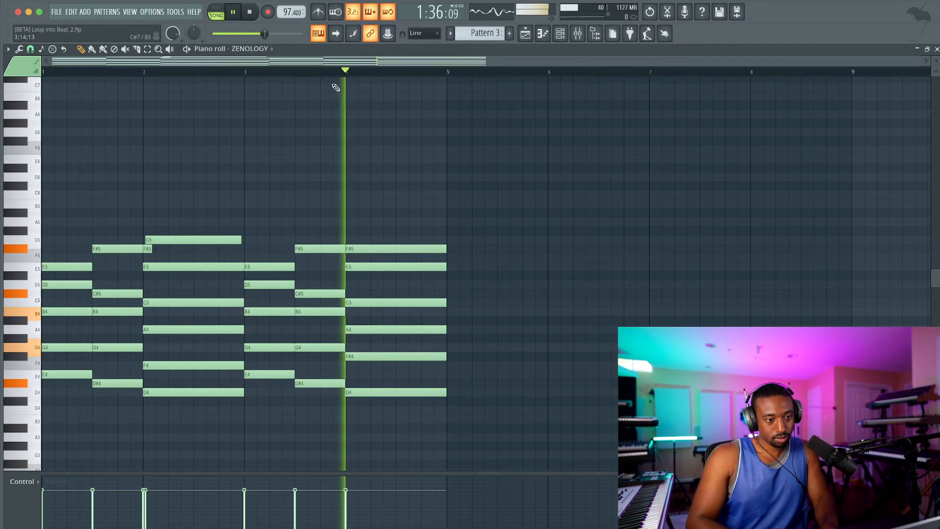
# Raise C5 to C#5 in the bar 4 chord and delete its E5 while playing the transition
pyautogui.moveTo(363, 397); pyautogui.dragTo(364, 308)
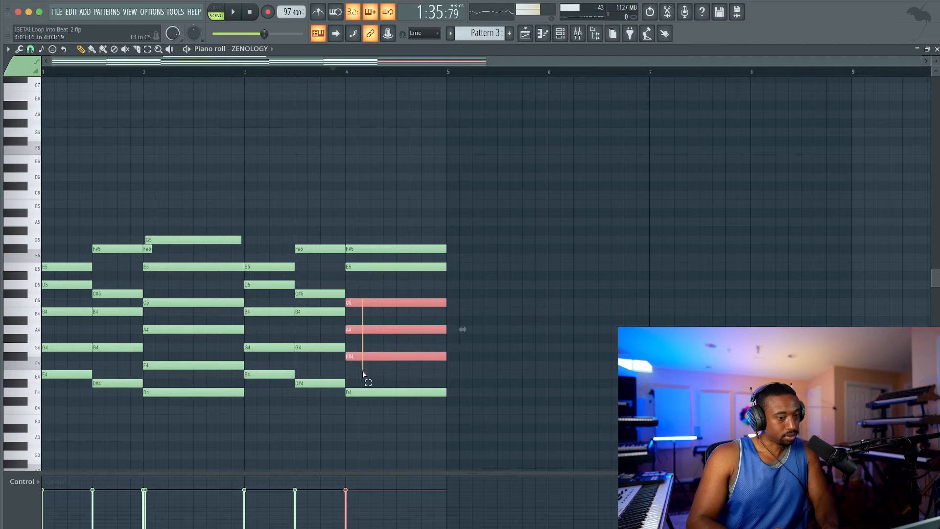
pyautogui.moveTo(363, 372); pyautogui.dragTo(381, 348)
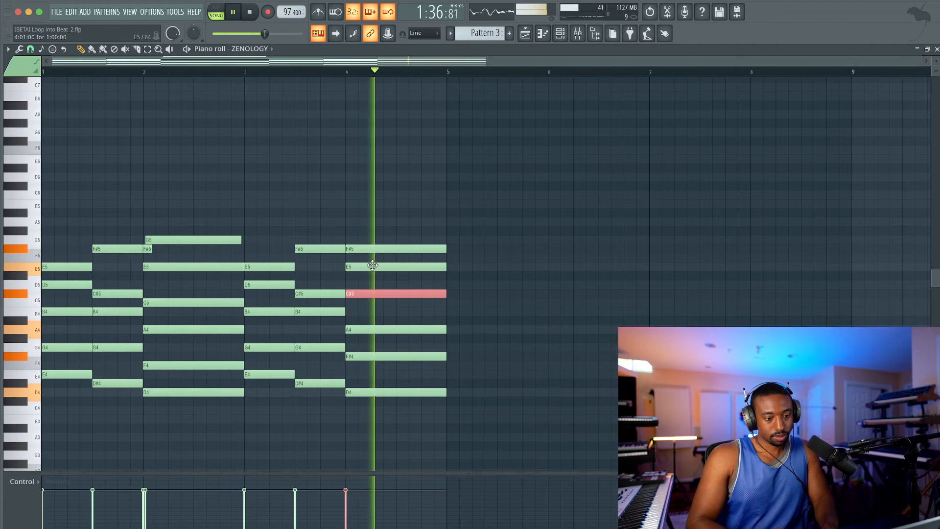
pyautogui.rightClick(361, 267)
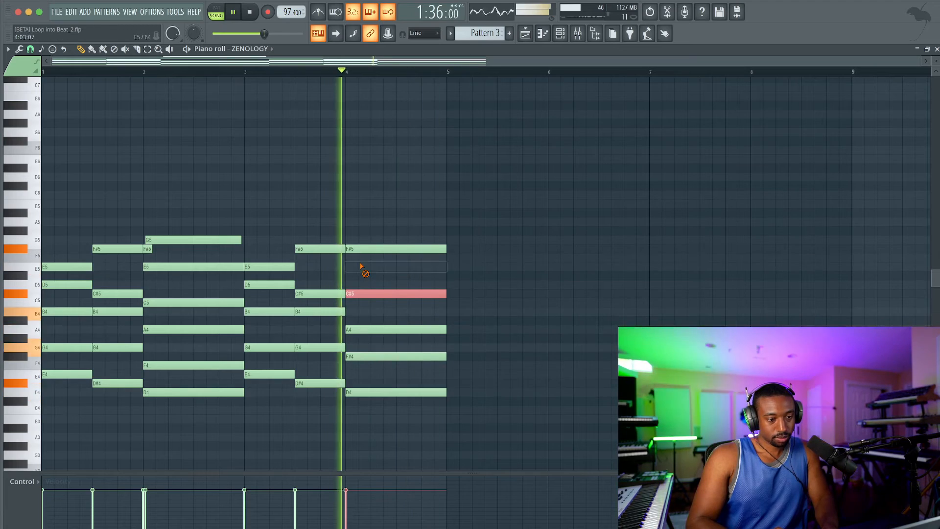
pyautogui.rightClick(367, 271)
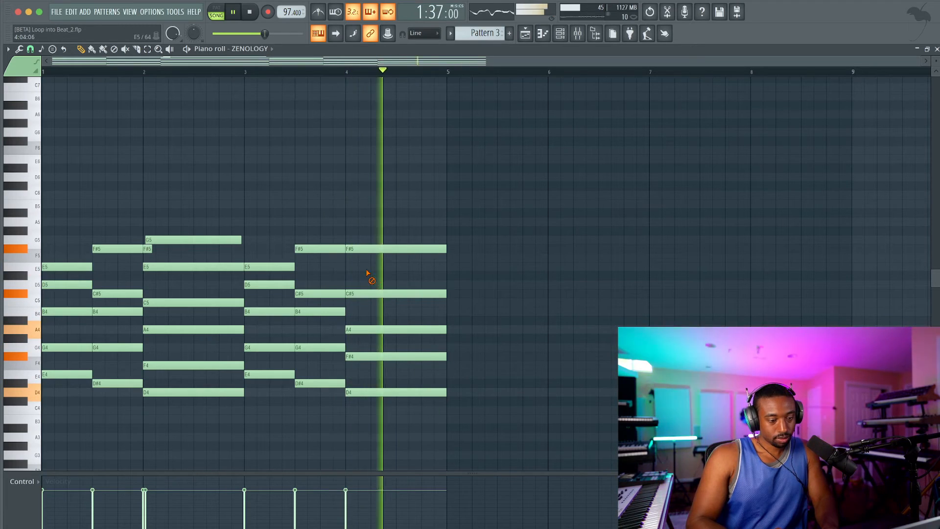
# Play the arrangement from bar 35 through the end of the hook into Verse 2
pyautogui.click(526, 34)
pyautogui.scroll(-3, 495, 170)
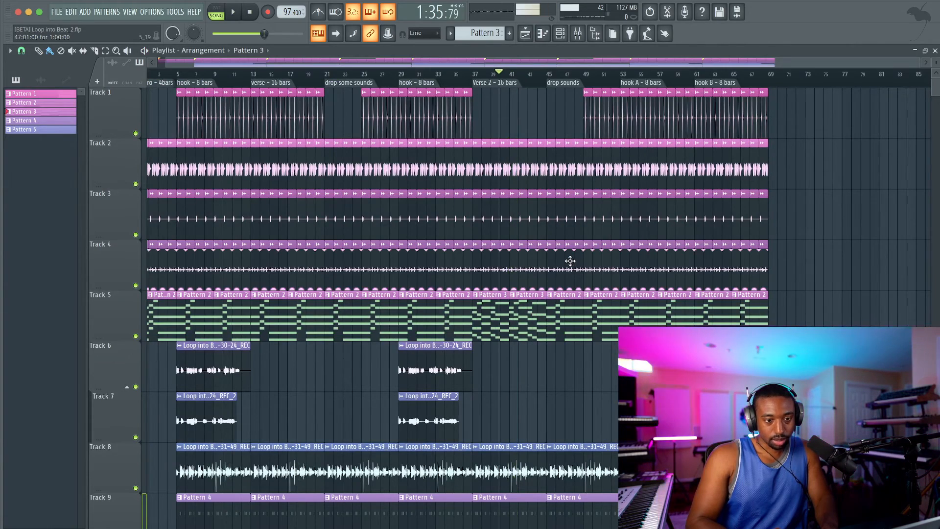
pyautogui.scroll(3, 571, 261)
pyautogui.click(387, 81)
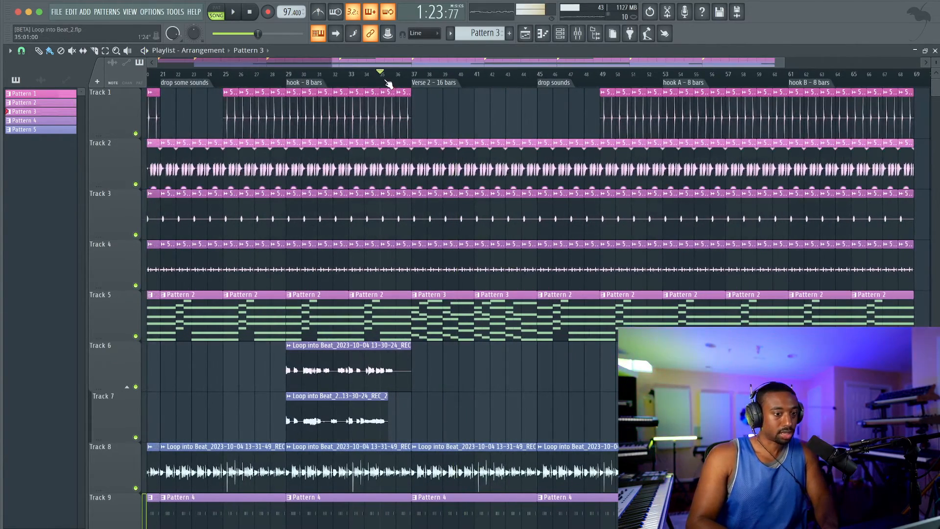
pyautogui.press('space')
pyautogui.scroll(-2, 473, 377)
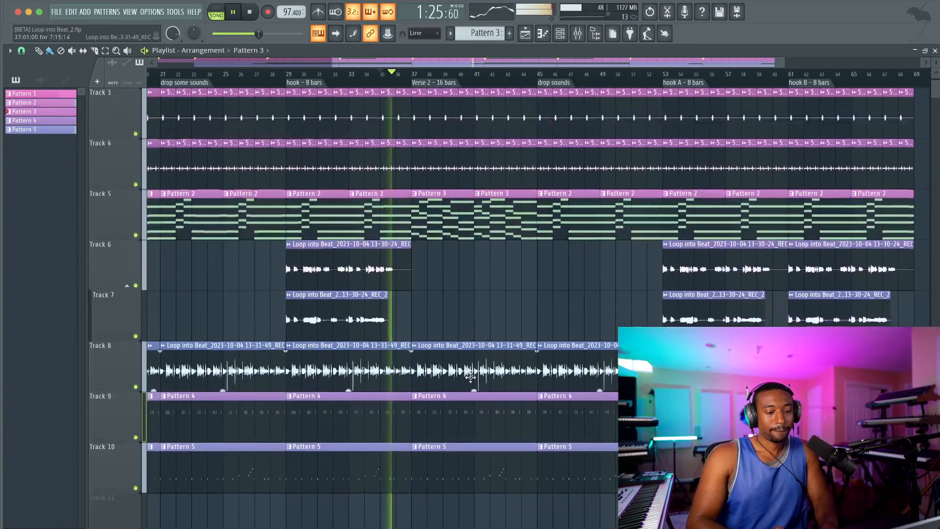
# Open the notes of Pattern 3, quantize the G5 to fill bar 2, and delete the short F#5 below it
pyautogui.press('F6')
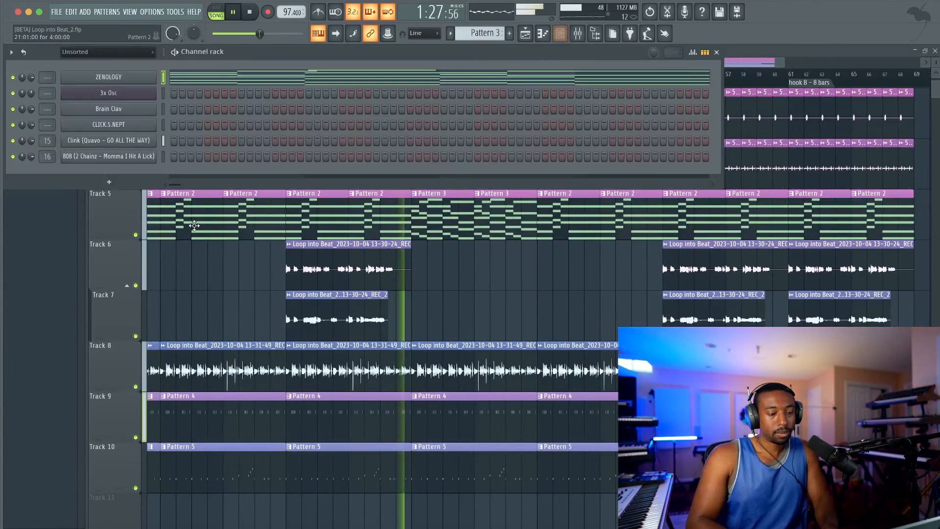
pyautogui.doubleClick(447, 232)
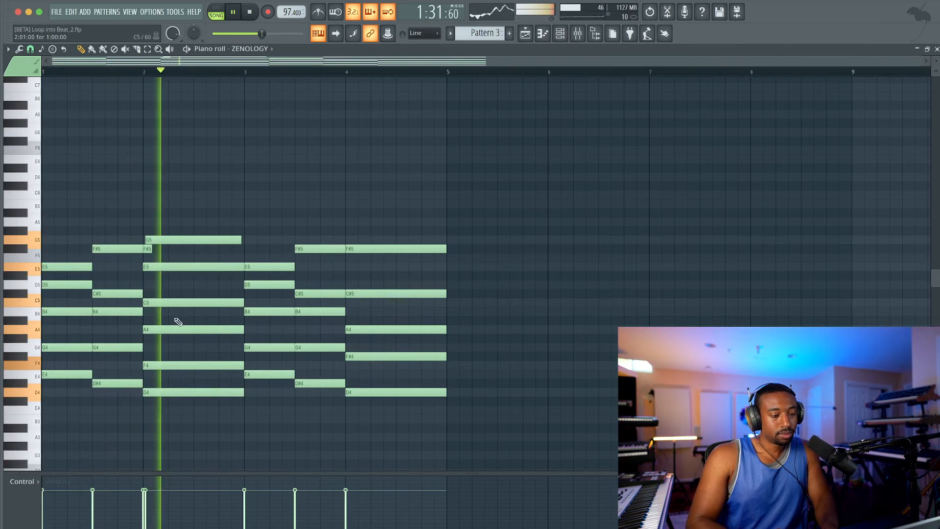
pyautogui.rightClick(147, 250)
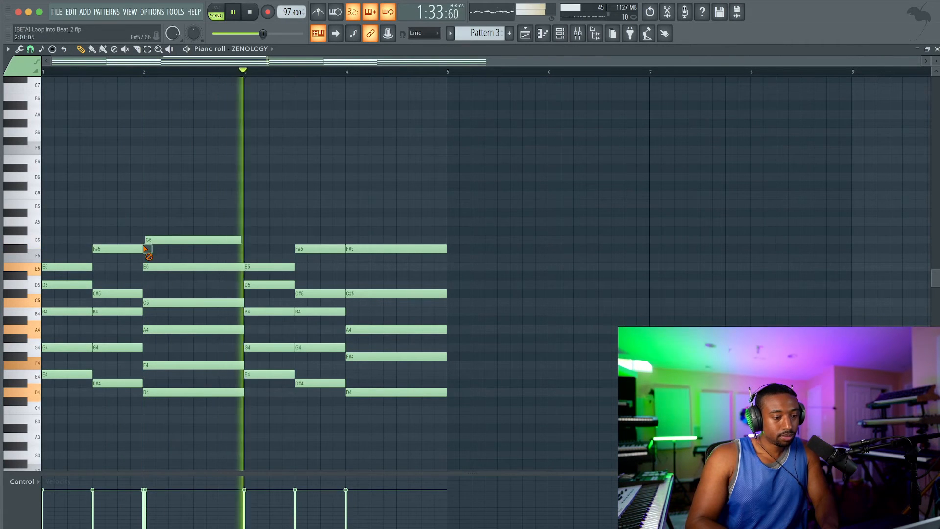
pyautogui.press('super+z')
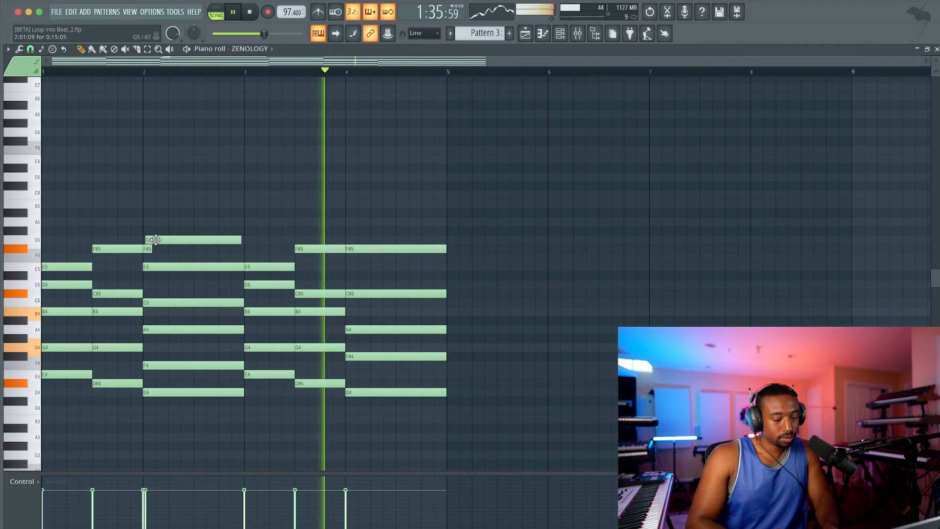
pyautogui.keyDown('super'); pyautogui.click(156, 240); pyautogui.keyUp('super')
pyautogui.press('super+q')
pyautogui.rightClick(158, 251)
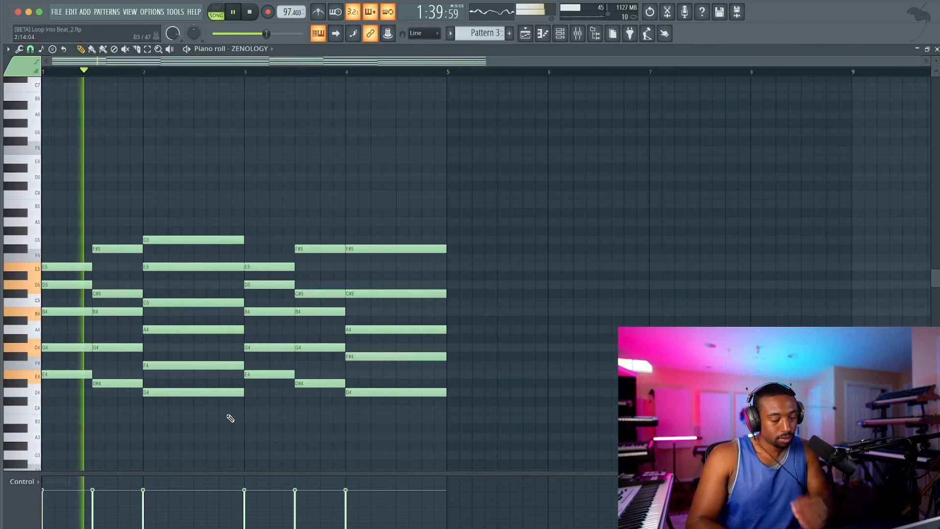
# Stop playback and apply the Humanize script to the notes of Pattern 3
pyautogui.press('space')
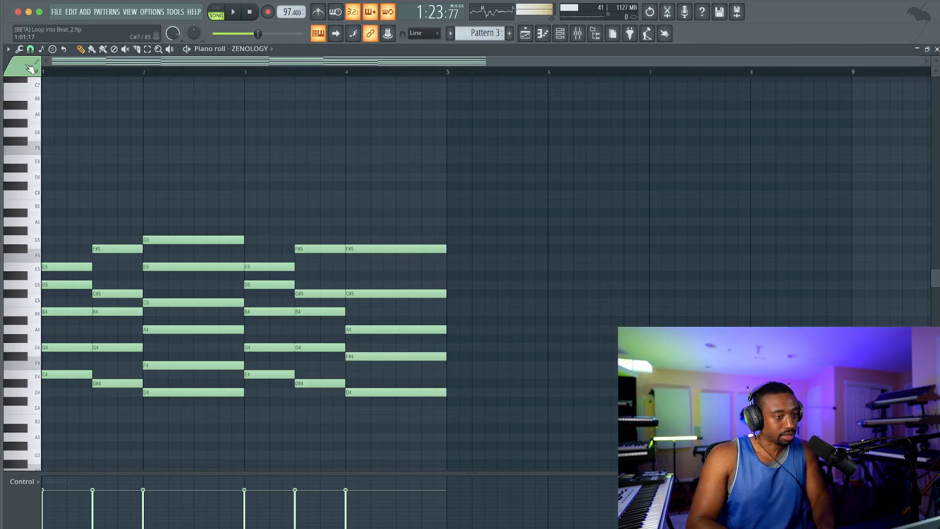
pyautogui.click(9, 49)
pyautogui.click(19, 49)
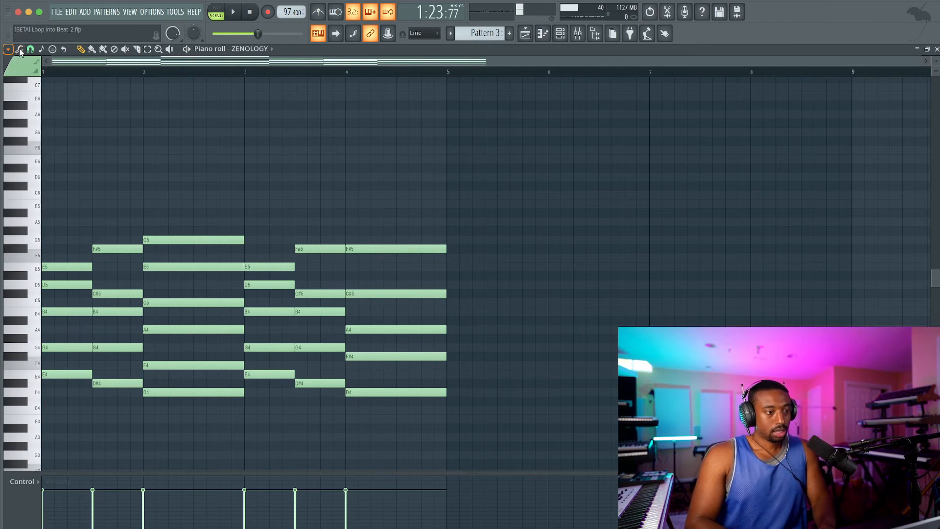
pyautogui.click(19, 48)
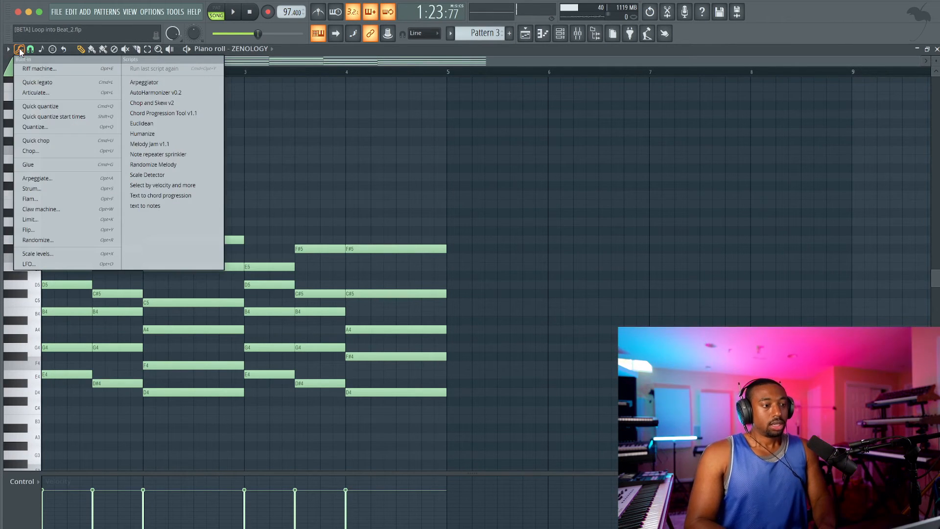
pyautogui.click(162, 134)
pyautogui.click(583, 352)
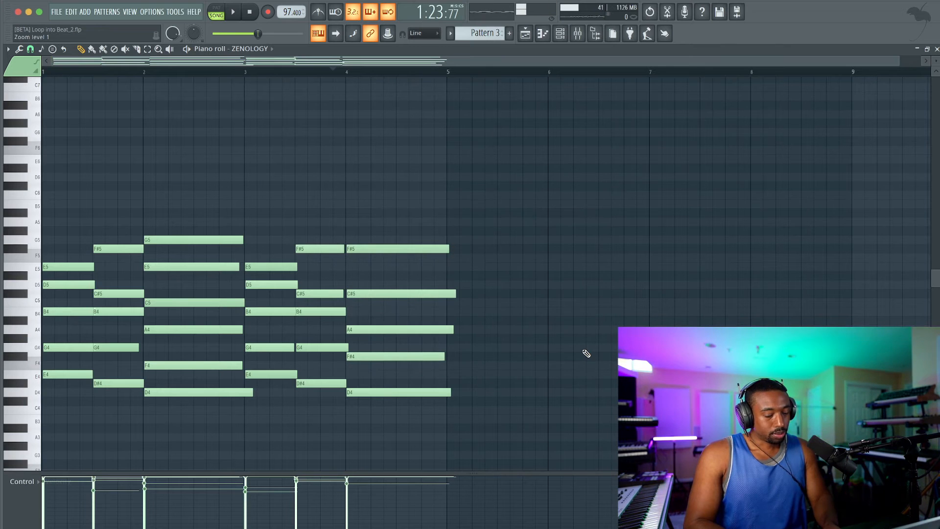
# Scale down the note velocities of the progression and play Pattern 3 on its own in pattern mode
pyautogui.hotkey('alt', 'x')
pyautogui.click(508, 336)
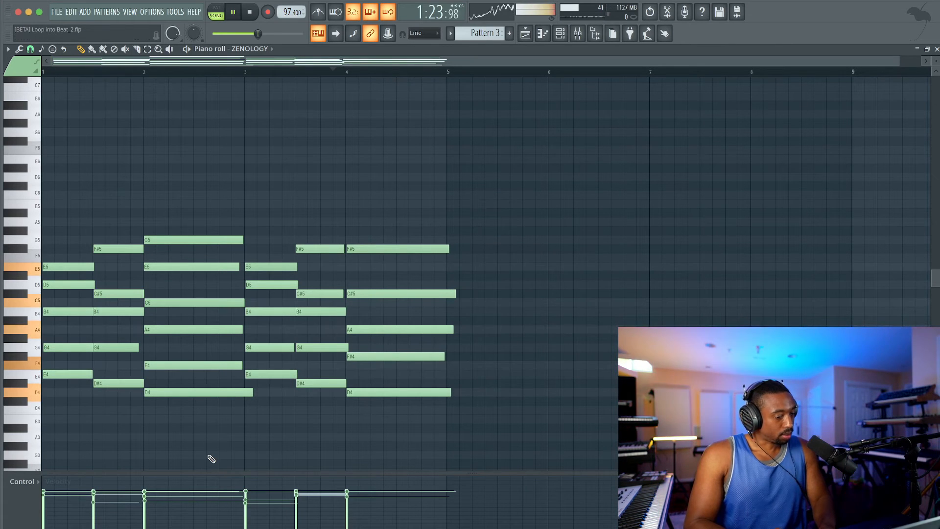
pyautogui.press('space')
pyautogui.click(216, 12)
pyautogui.press('space')
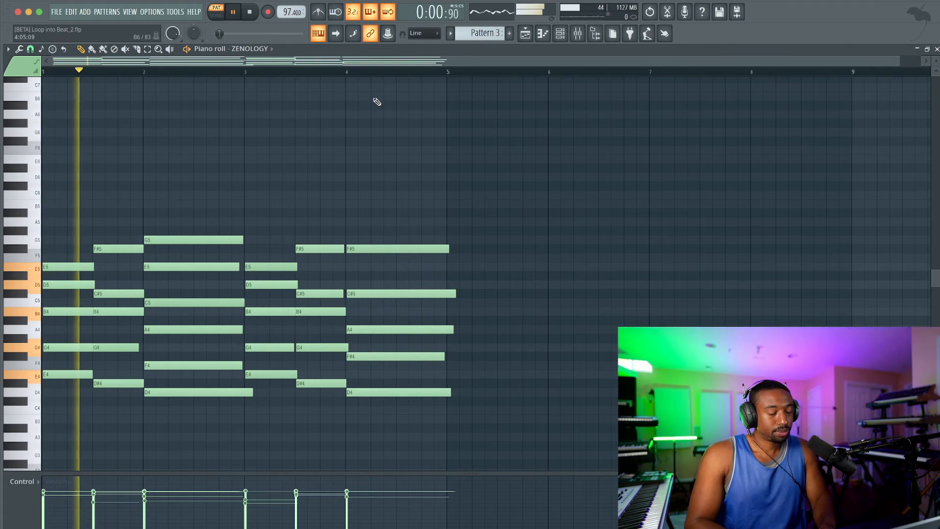
# Apply the articulator to the G4 and B4 notes in bar 1, and trim the second B4 back to the bar's end
pyautogui.click(116, 348)
pyautogui.moveTo(116, 348); pyautogui.dragTo(88, 347)
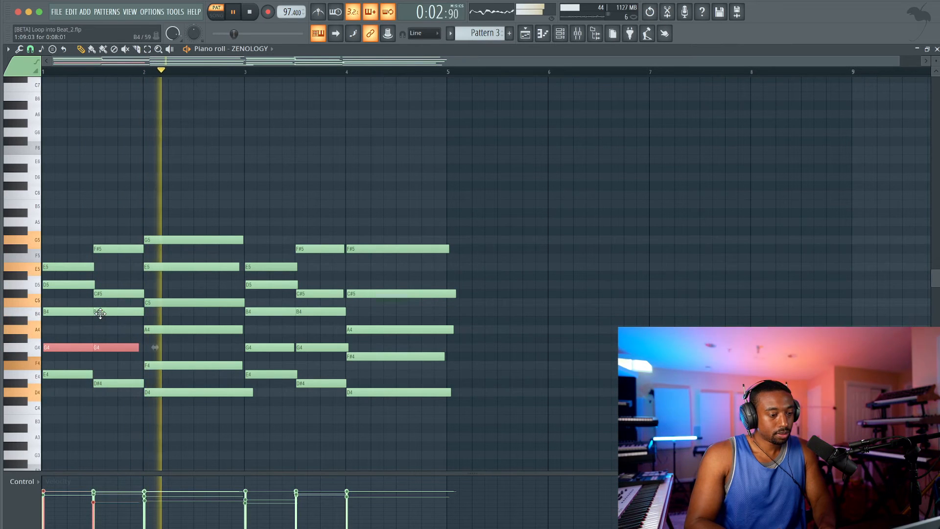
pyautogui.moveTo(101, 314); pyautogui.dragTo(88, 314)
pyautogui.hotkey('alt', 'l')
pyautogui.press('Return')
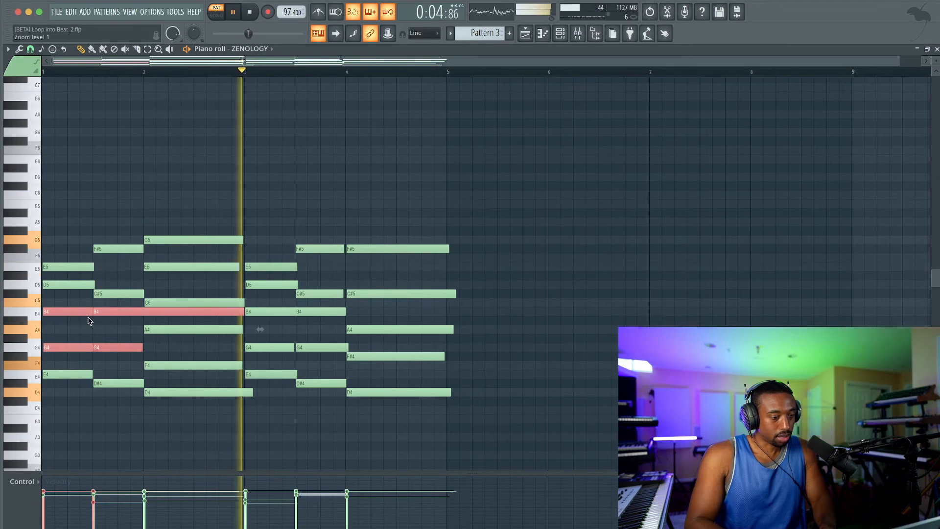
pyautogui.keyDown('ctrl'); pyautogui.click(230, 312); pyautogui.keyUp('ctrl')
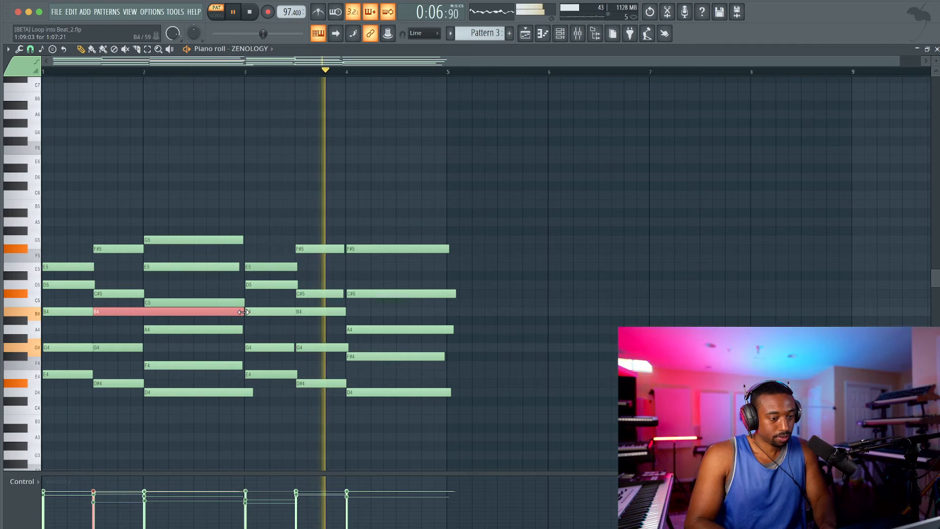
pyautogui.moveTo(244, 313); pyautogui.dragTo(145, 314)
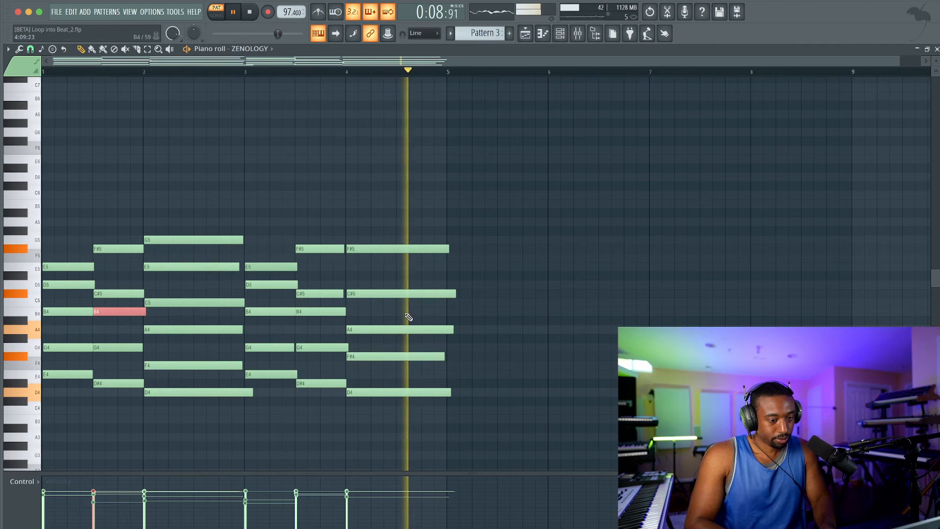
pyautogui.press('space')
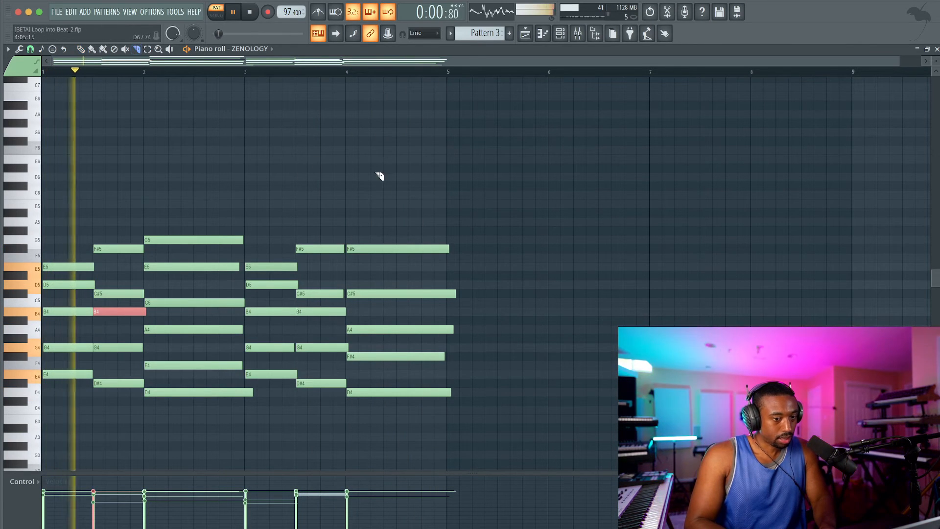
# Slice off the chord tails past bar 4, then articulate the bar 3 B4 notes and trim the second one to fit bar 3
pyautogui.moveTo(448, 216); pyautogui.dragTo(456, 390)
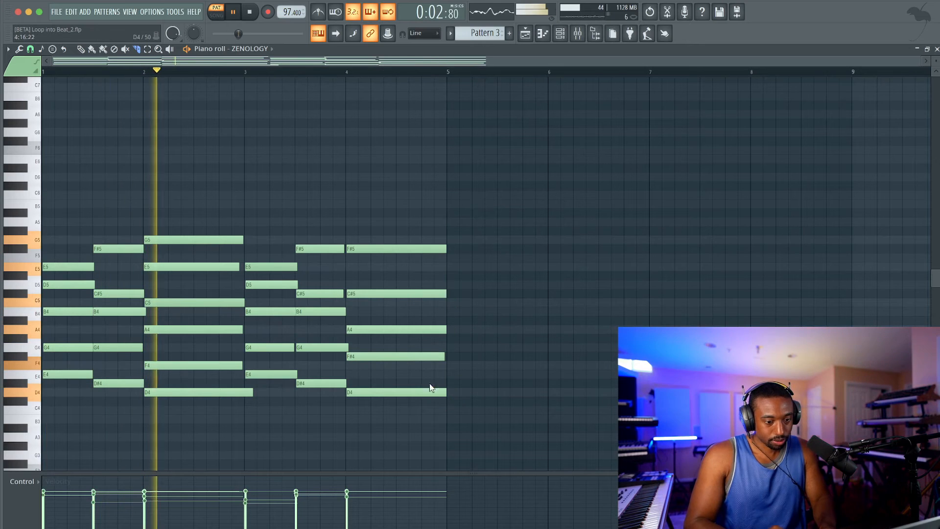
pyautogui.moveTo(285, 306); pyautogui.dragTo(313, 319)
pyautogui.hotkey('alt', 'l')
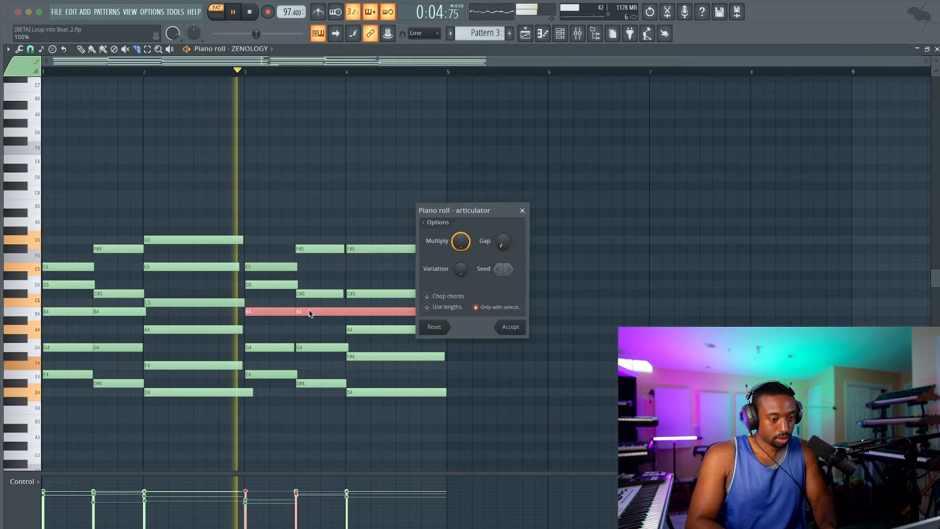
pyautogui.press('Return')
pyautogui.click(81, 49)
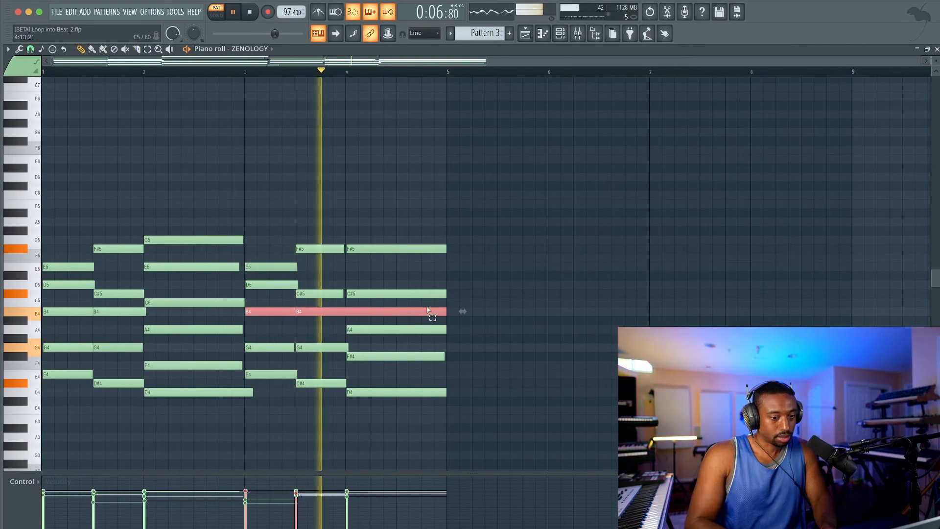
pyautogui.press('super+d')
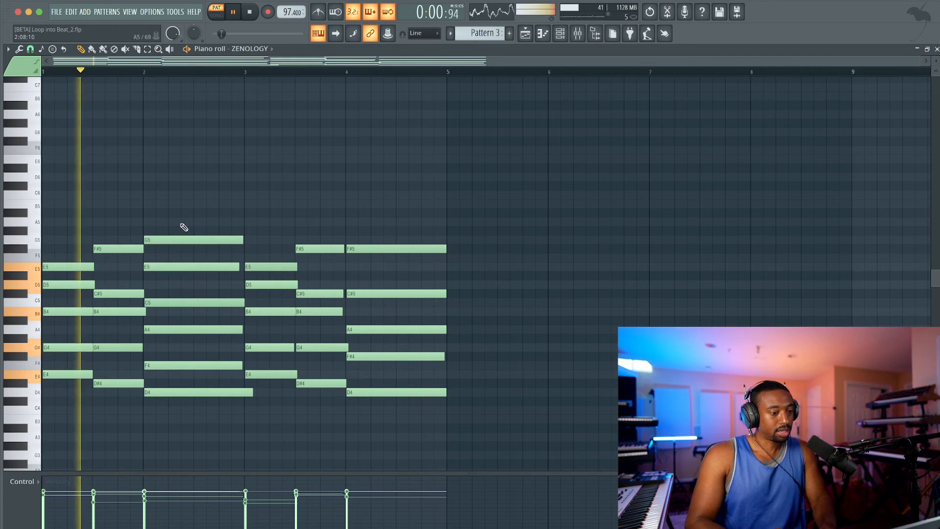
# Lower the G5 in bar 2 by one octave and close the gap after the B4 notes in bar 3
pyautogui.click(168, 240)
pyautogui.hotkey('ctrl', 'Down')
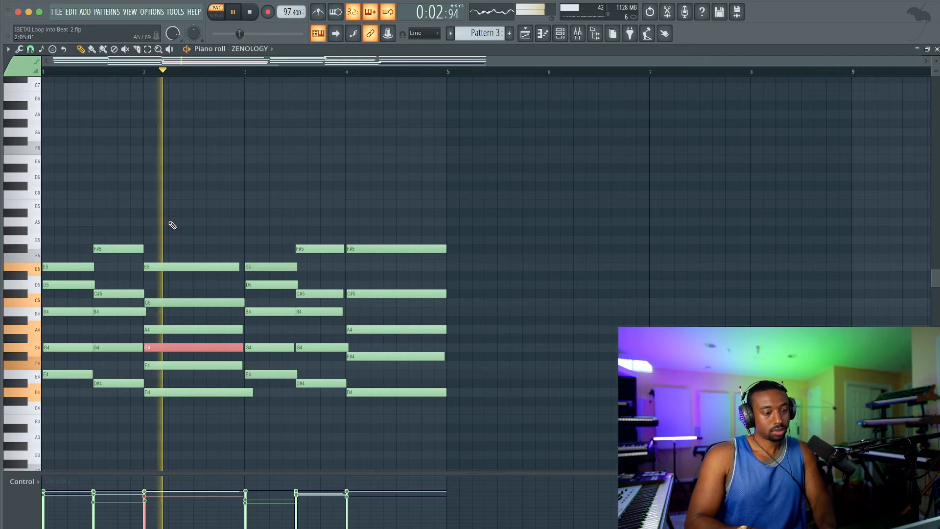
pyautogui.press('space')
pyautogui.press('space')
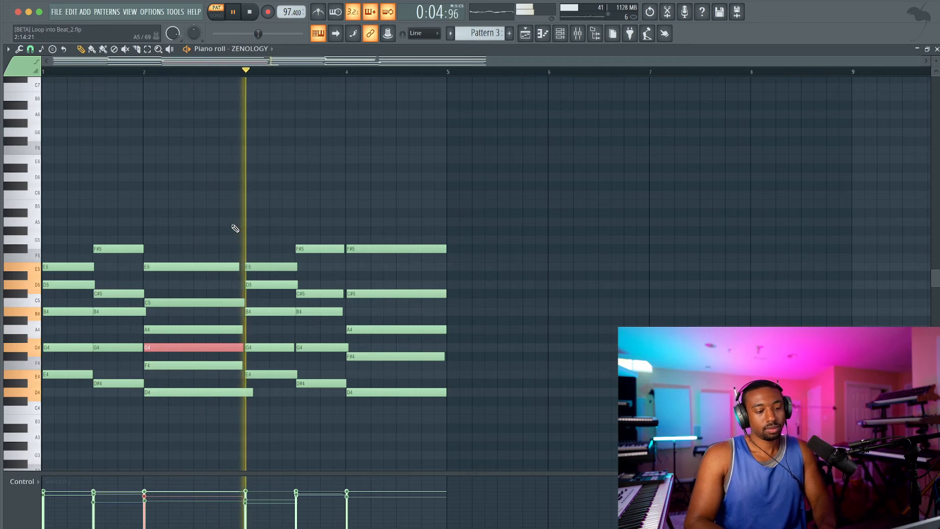
pyautogui.click(302, 311)
pyautogui.press('super+l')
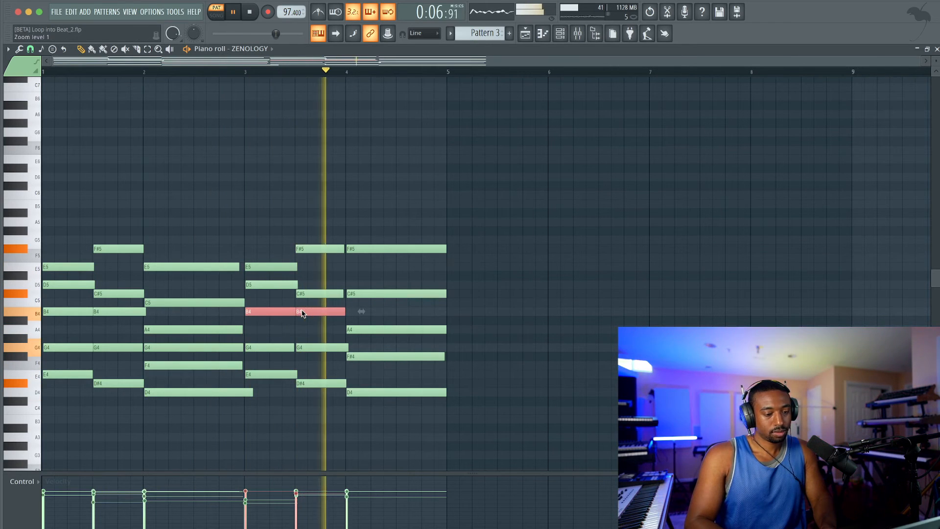
pyautogui.keyDown('super'); pyautogui.click(493, 282); pyautogui.keyUp('super')
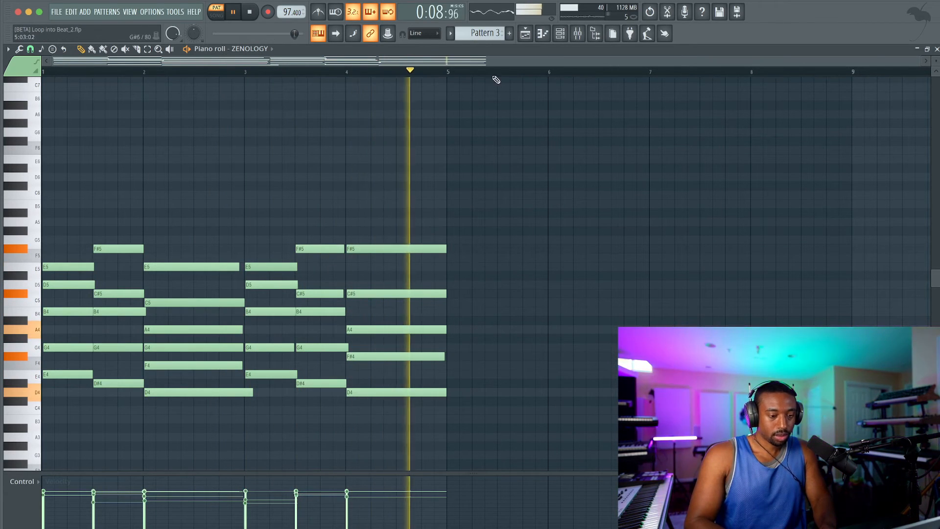
# Save the project and play the arrangement from the start of Verse 2 at bar 37
pyautogui.press('F5')
pyautogui.hotkey('ctrl', 's')
pyautogui.click(413, 74)
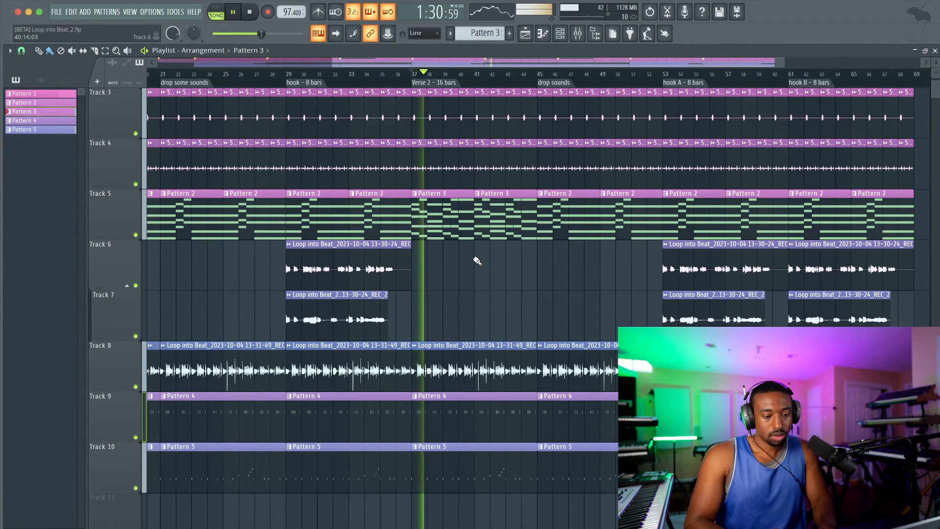
pyautogui.scroll(-3, 489, 268)
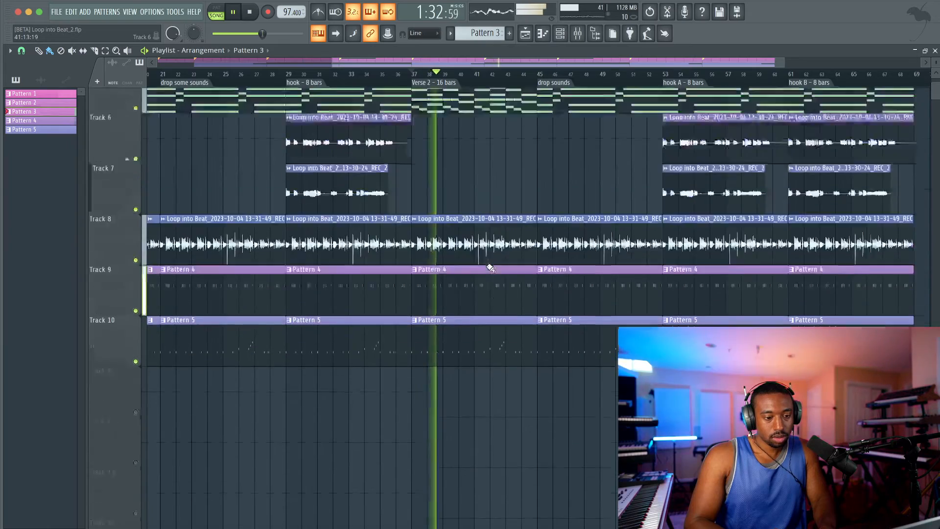
pyautogui.scroll(3, 489, 268)
pyautogui.hscroll(1, 489, 268)
pyautogui.press('space')
# Make the Pattern 4 clip on Track 9 at the start of Verse 2 unique and open its Clink notes
pyautogui.rightClick(384, 398)
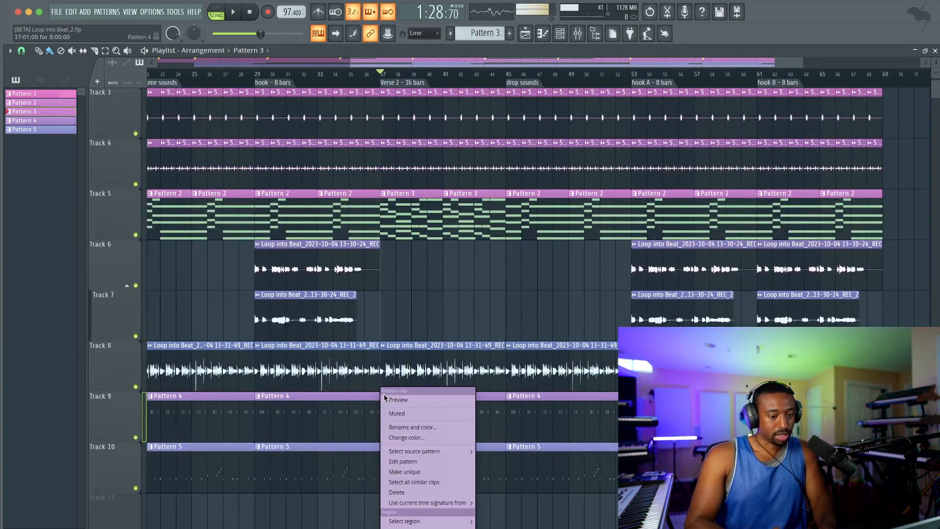
pyautogui.click(404, 471)
pyautogui.doubleClick(405, 402)
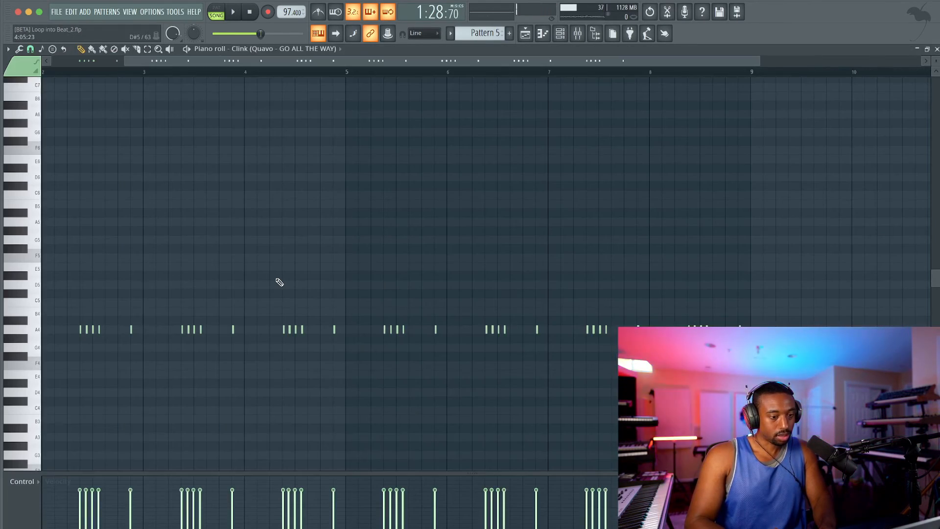
# Try raising the Clink notes by one octave, listen to Verse 2, and undo the transposition
pyautogui.hotkey('ctrl', 'Up')
pyautogui.scroll(1, 276, 281)
pyautogui.hscroll(-1, 277, 282)
pyautogui.press('space')
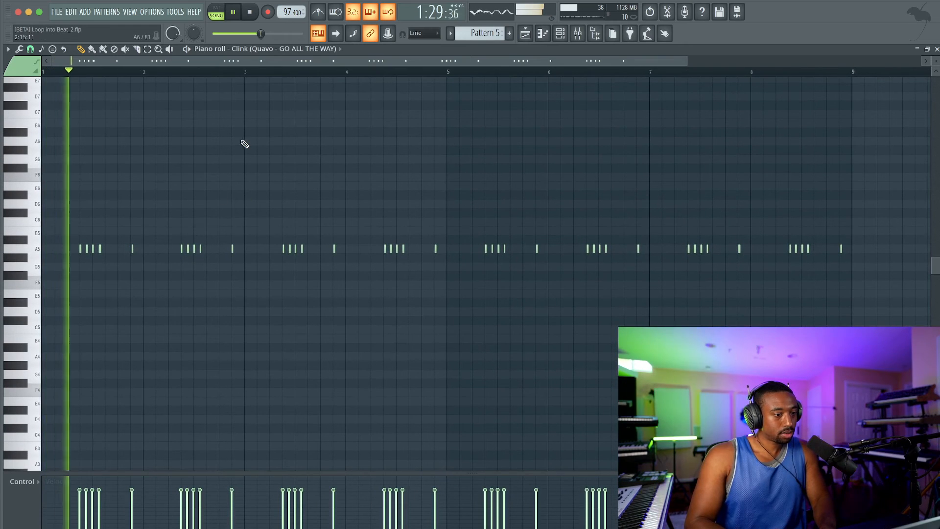
pyautogui.press('space')
pyautogui.hotkey('ctrl', 'z')
# Make the Pattern 6 clip on Track 10 at bar 37 unique and open its 808 notes during playback
pyautogui.press('F5')
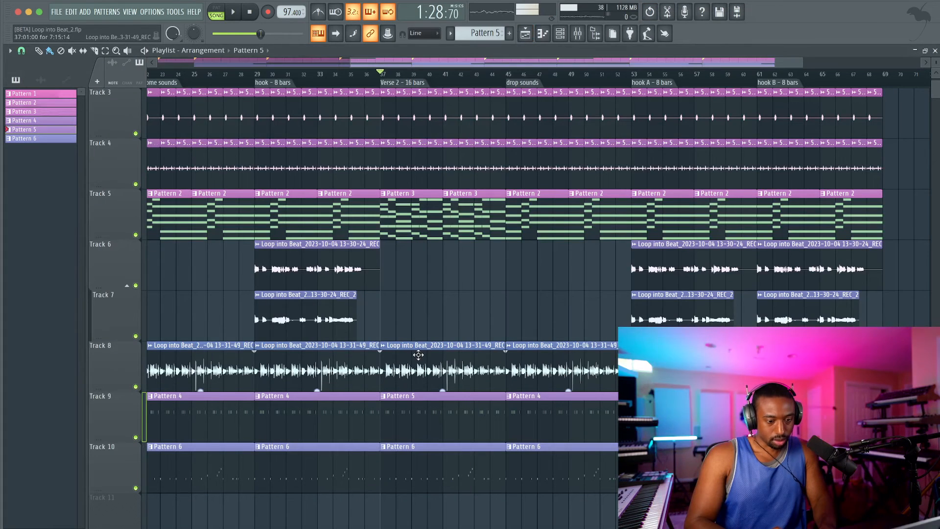
pyautogui.click(383, 447)
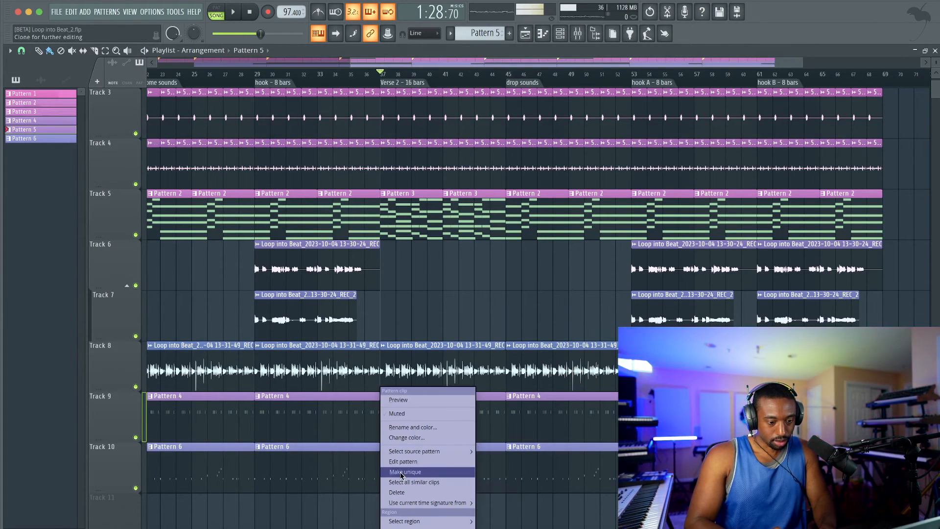
pyautogui.click(406, 472)
pyautogui.doubleClick(409, 459)
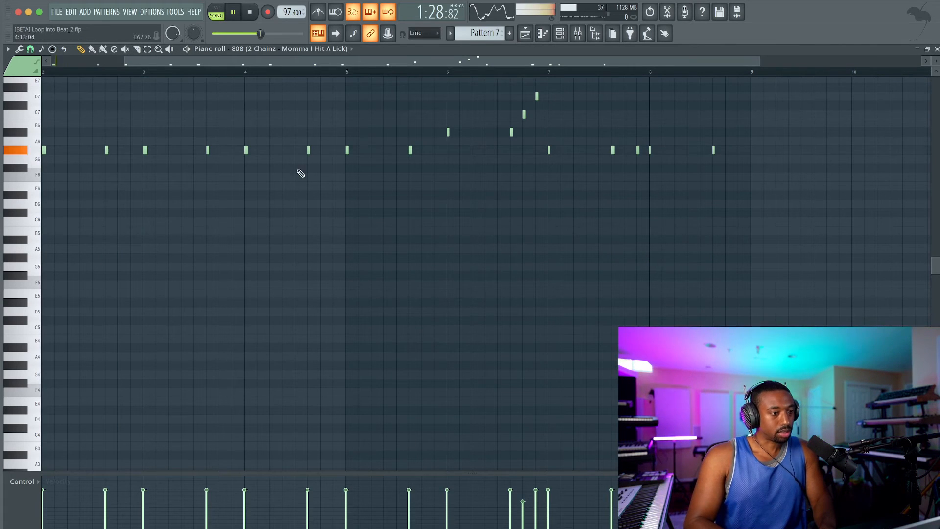
pyautogui.scroll(2, 268, 118)
pyautogui.hscroll(-2, 267, 118)
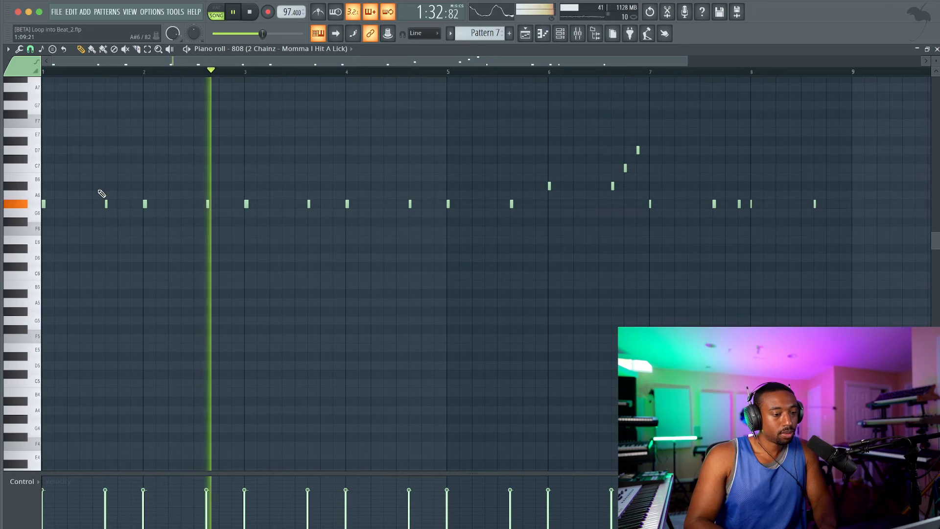
# Audition the 808 against the new chords and transpose all its notes in Pattern 7 up two semitones
pyautogui.press('space')
pyautogui.click(28, 201)
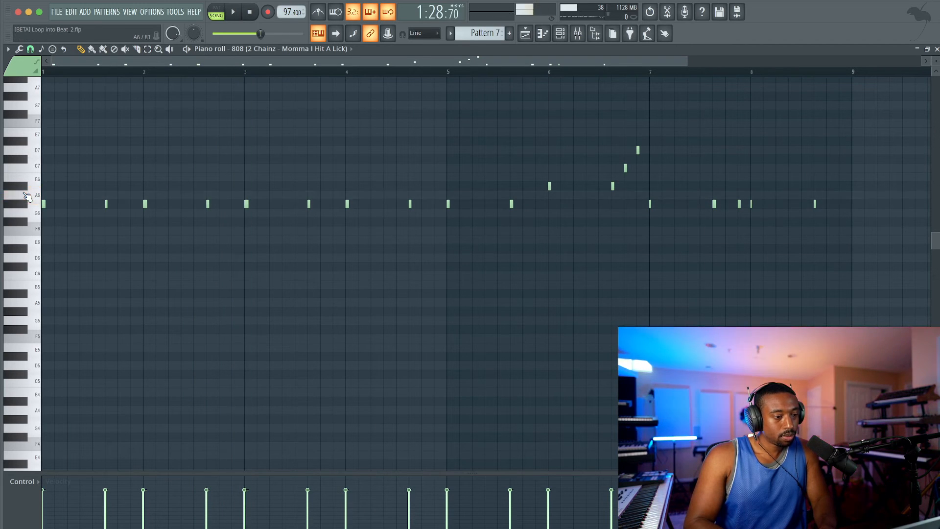
pyautogui.click(27, 196)
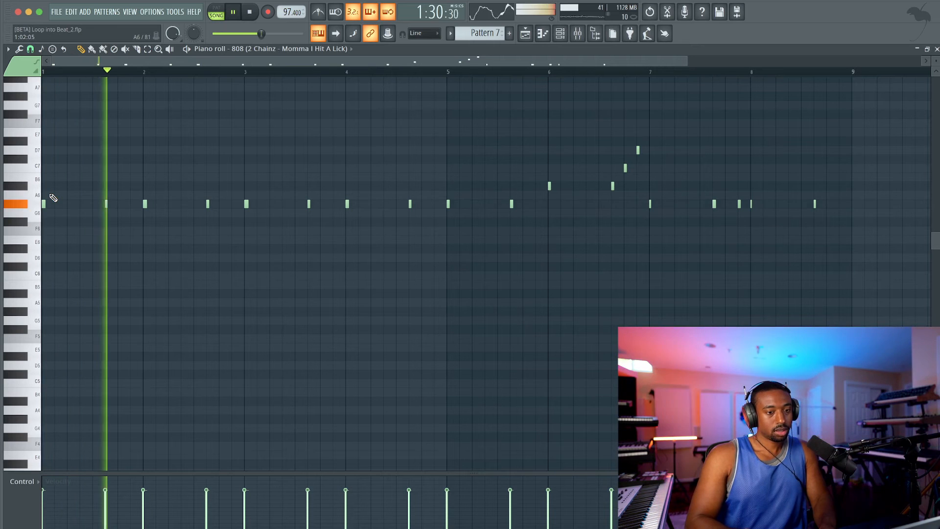
pyautogui.hotkey('shift', 'Up')
pyautogui.hotkey('shift', 'Up')
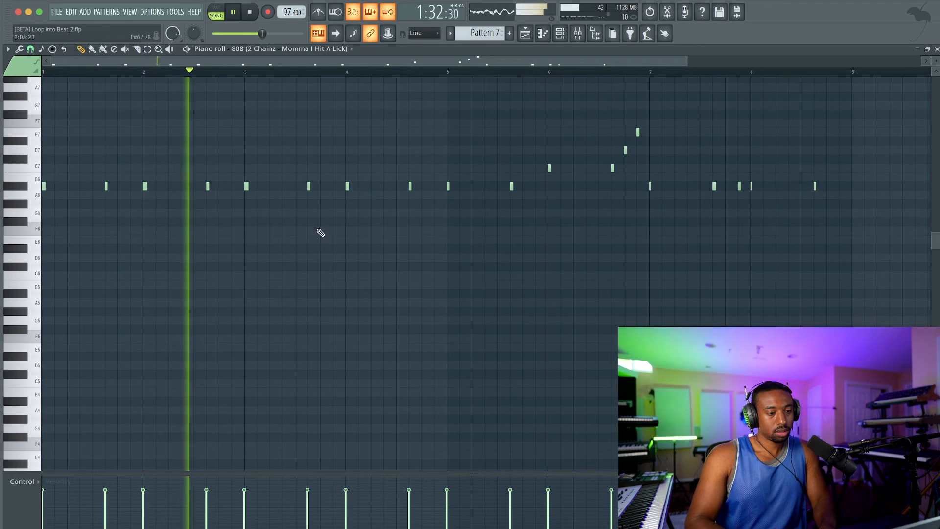
# Raise the first 808 note of bar 4 by one semitone to B6
pyautogui.hscroll(2, 330, 238)
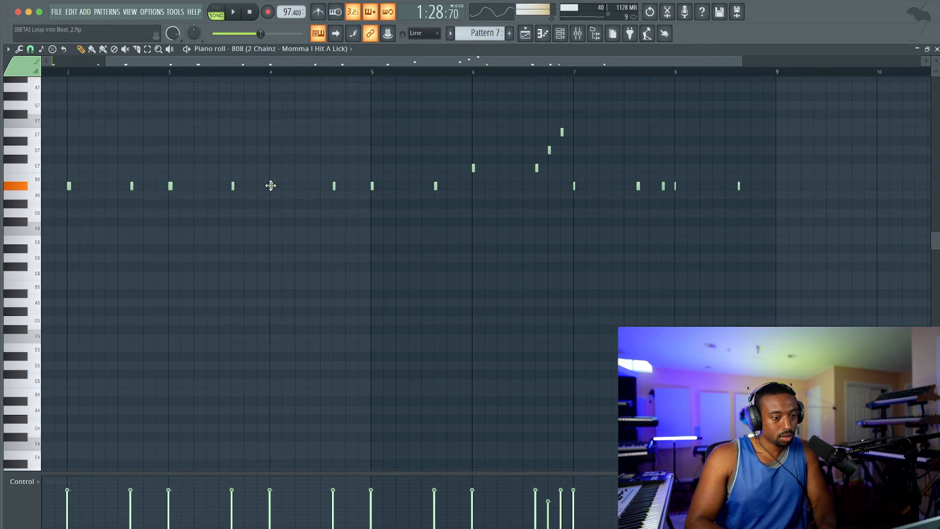
pyautogui.hscroll(-2, 308, 209)
pyautogui.scroll(1, 307, 209)
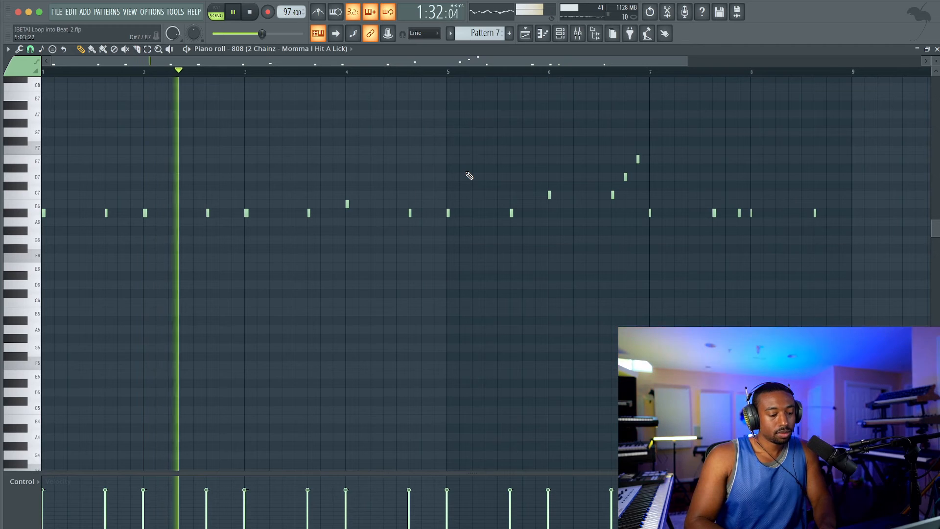
# Open the 808 channel's sampler settings and lower its pitch to about -46 cents while listening
pyautogui.click(560, 34)
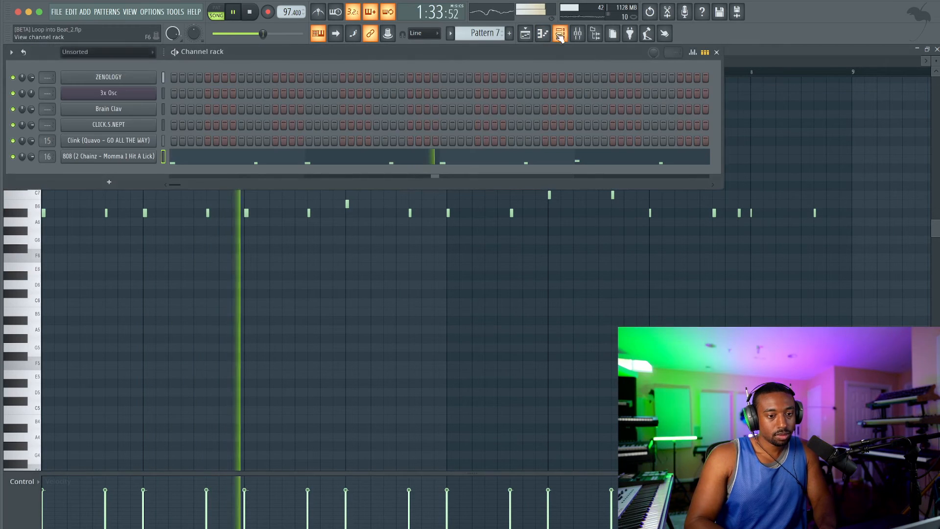
pyautogui.click(134, 156)
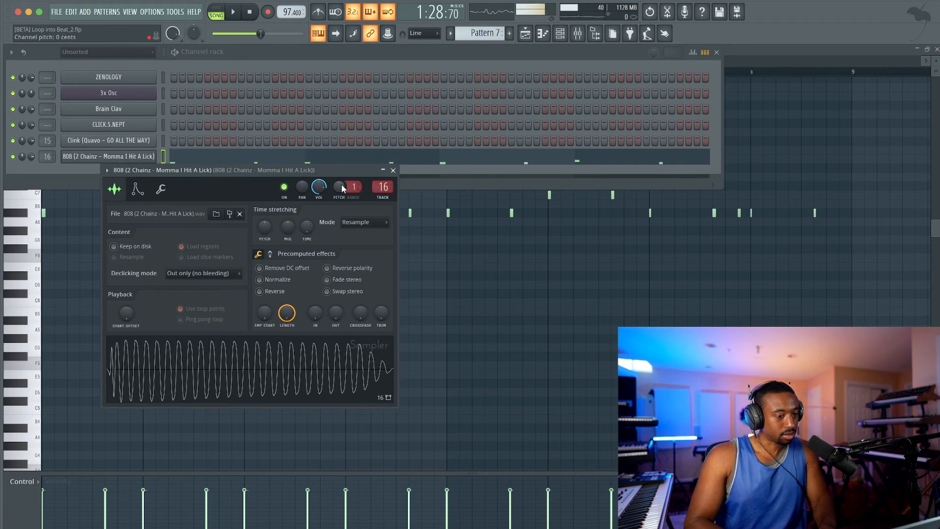
pyautogui.press('space')
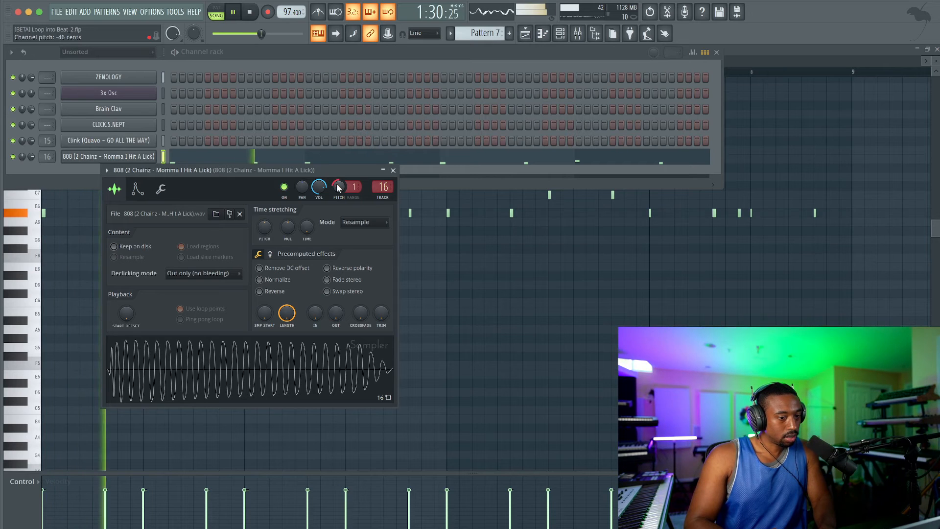
pyautogui.click(393, 171)
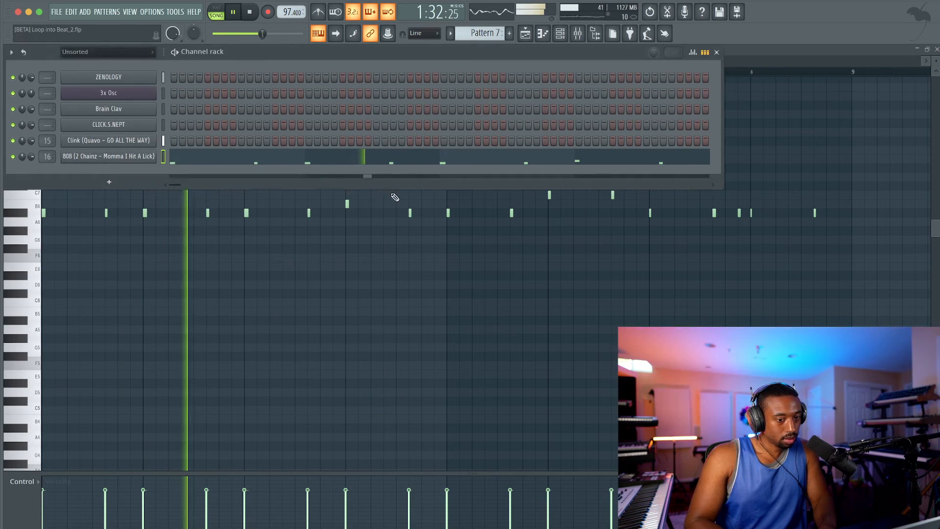
pyautogui.press('Escape')
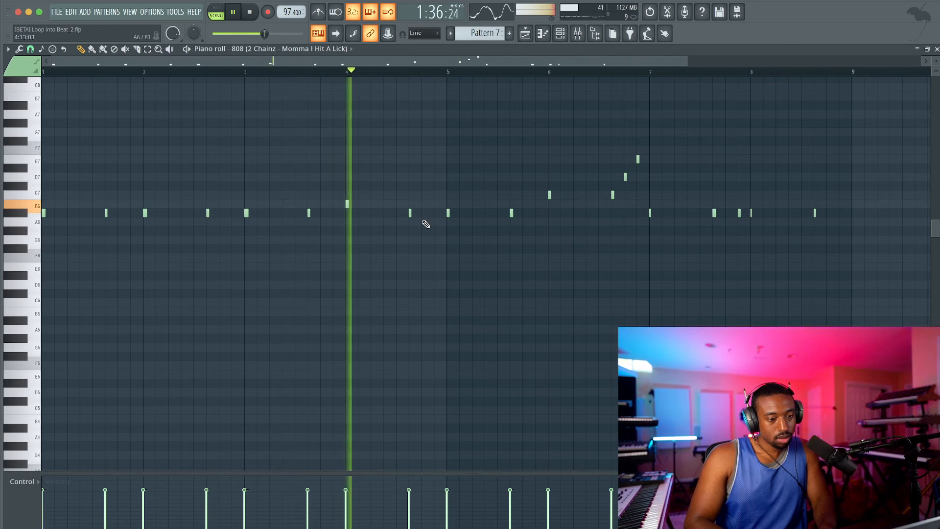
# Raise both 808 notes in bar 4 to C7 and play the pattern from the start of Verse 2
pyautogui.press('space')
pyautogui.click(30, 196)
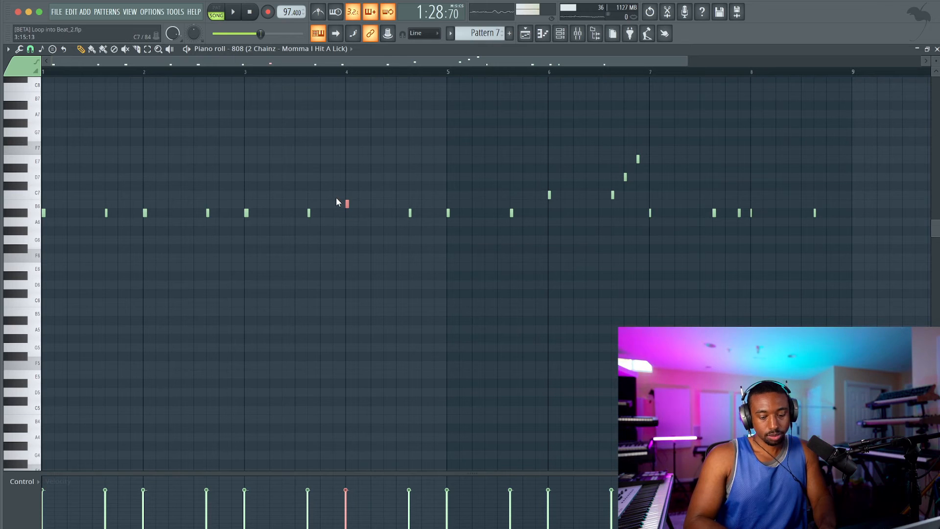
pyautogui.hotkey('shift', 'Up')
pyautogui.press('space')
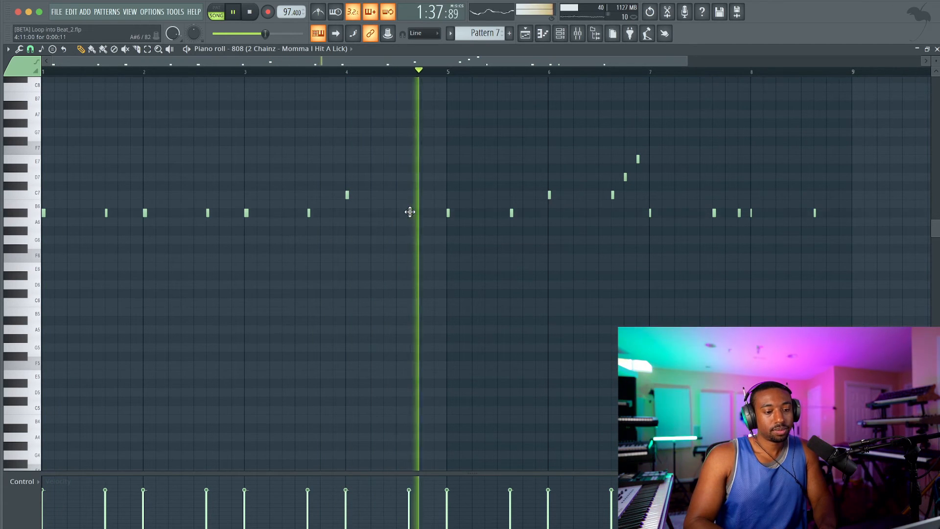
pyautogui.moveTo(409, 209); pyautogui.dragTo(409, 192)
pyautogui.hscroll(3, 496, 182)
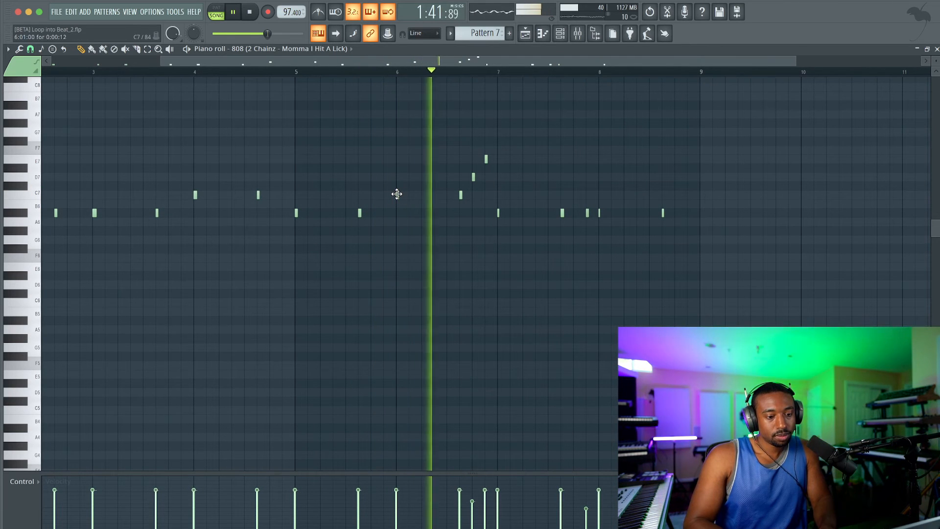
# Lower the first two 808 notes of bar 6 to G#6 and raise its two closing fill notes to D#7 and F7
pyautogui.moveTo(397, 211); pyautogui.dragTo(397, 232)
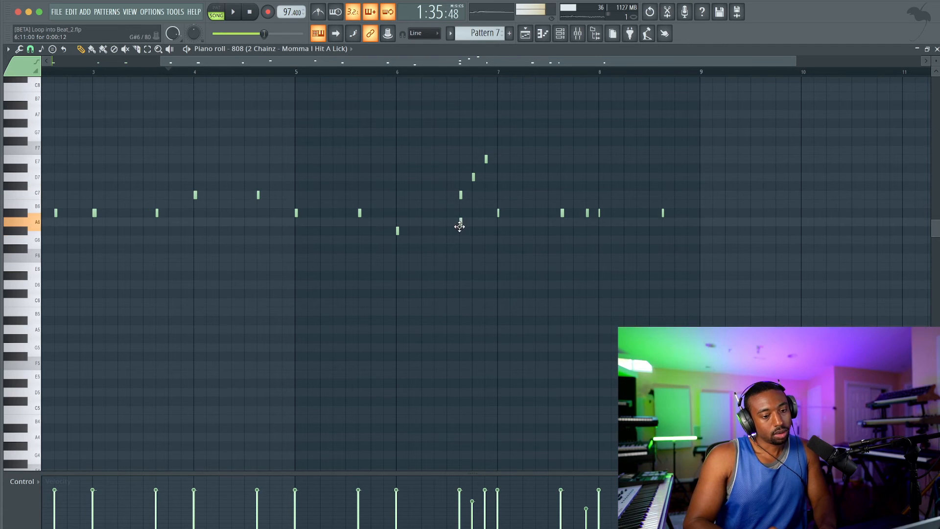
pyautogui.rightClick(462, 197)
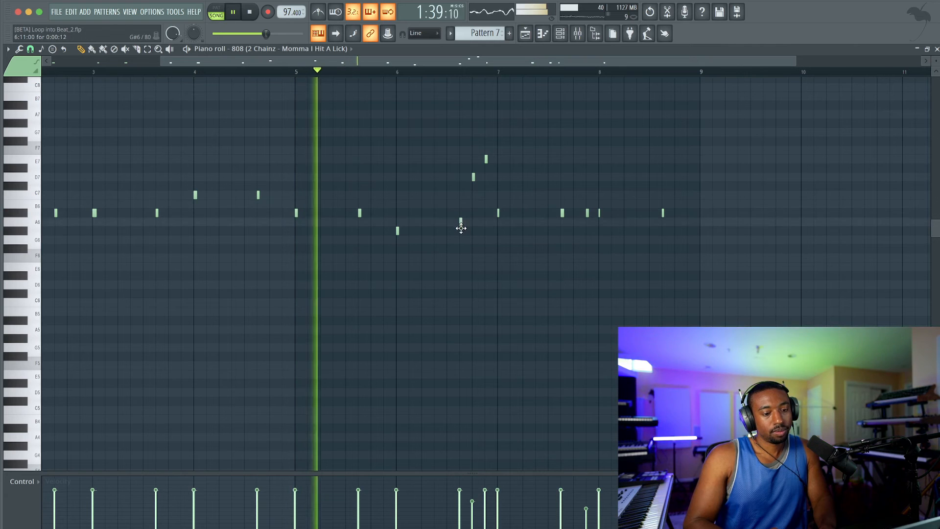
pyautogui.moveTo(460, 224); pyautogui.dragTo(461, 229)
pyautogui.hscroll(1, 435, 200)
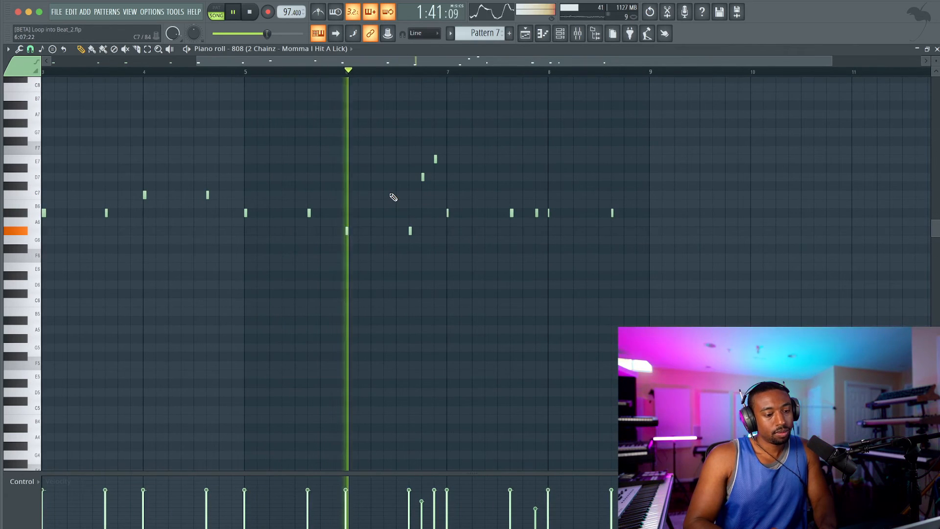
pyautogui.hscroll(1, 394, 197)
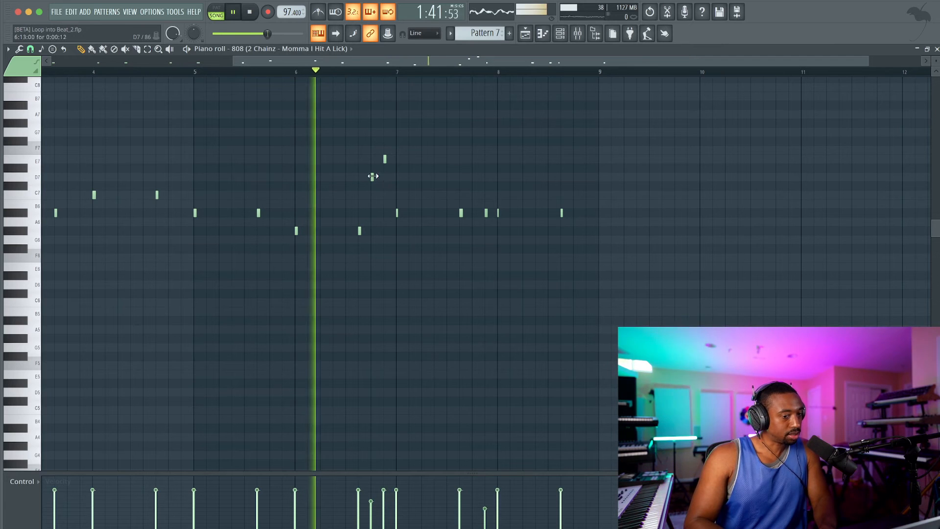
pyautogui.press('space')
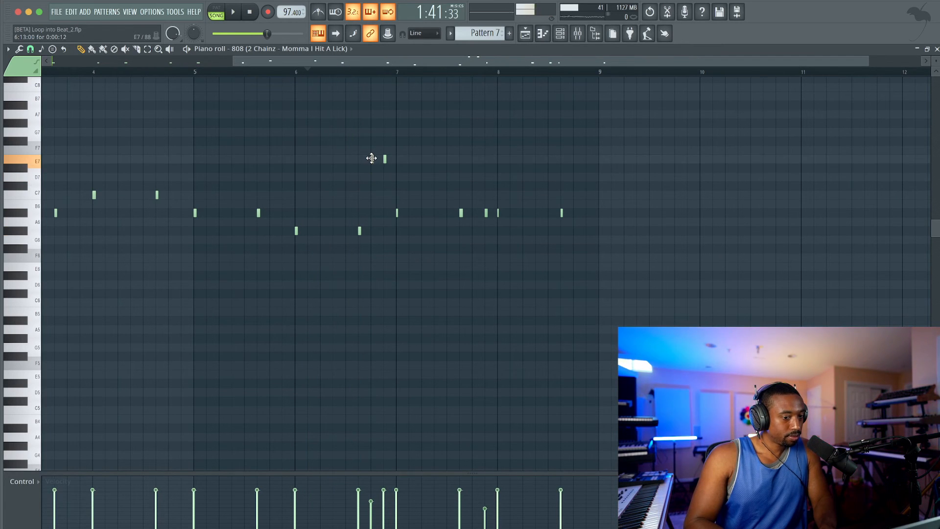
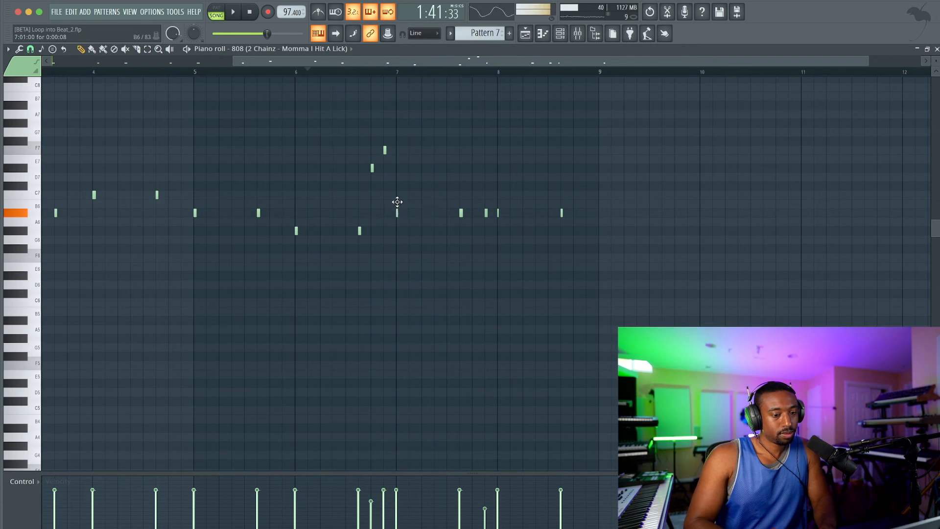
# Raise all 808 notes in bars 7 and 8 by two semitones to C7
pyautogui.moveTo(450, 206); pyautogui.dragTo(546, 215)
pyautogui.hotkey('shift', 'Up')
pyautogui.hotkey('ctrl', 's')
pyautogui.keyDown('ctrl'); pyautogui.click(524, 213); pyautogui.keyUp('ctrl')
pyautogui.hotkey('shift', 'Up')
pyautogui.hotkey('shift', 'Up')
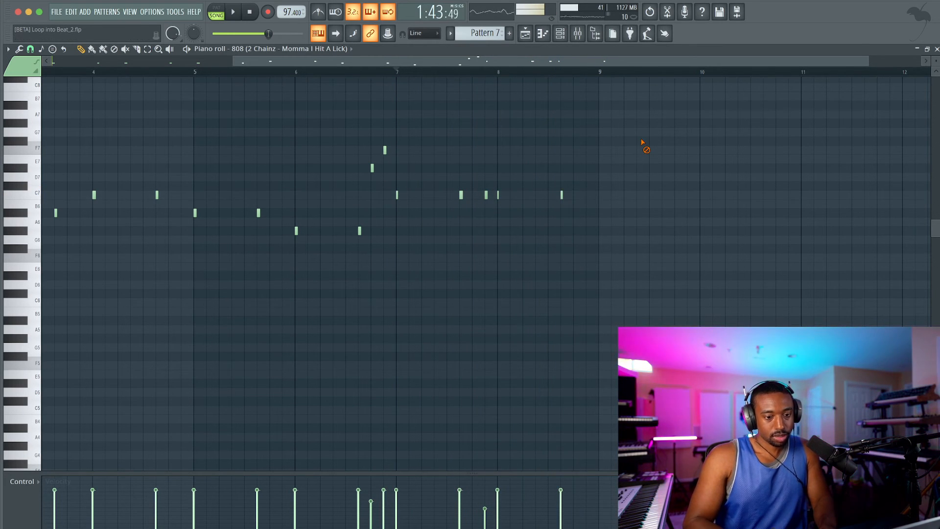
# Return to the playlist and play the arrangement from the start of Verse 2
pyautogui.scroll(4, 538, 98)
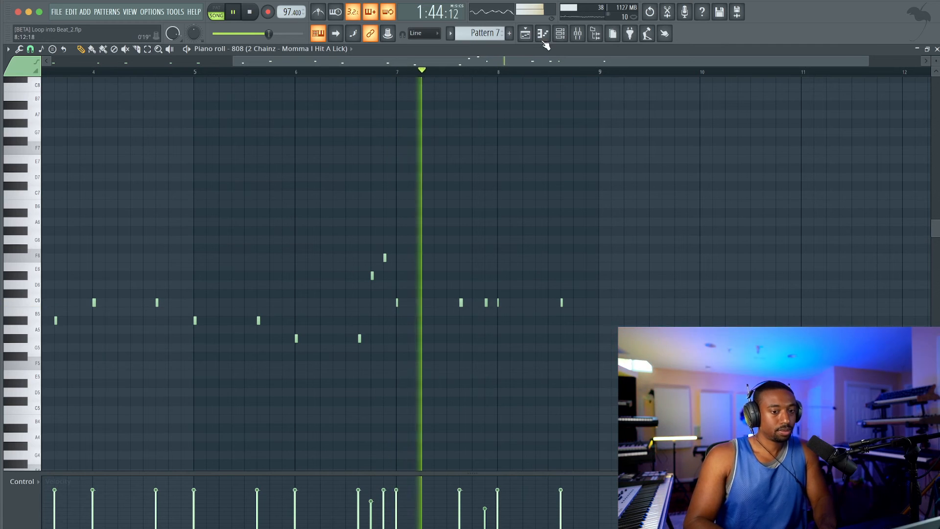
pyautogui.click(529, 37)
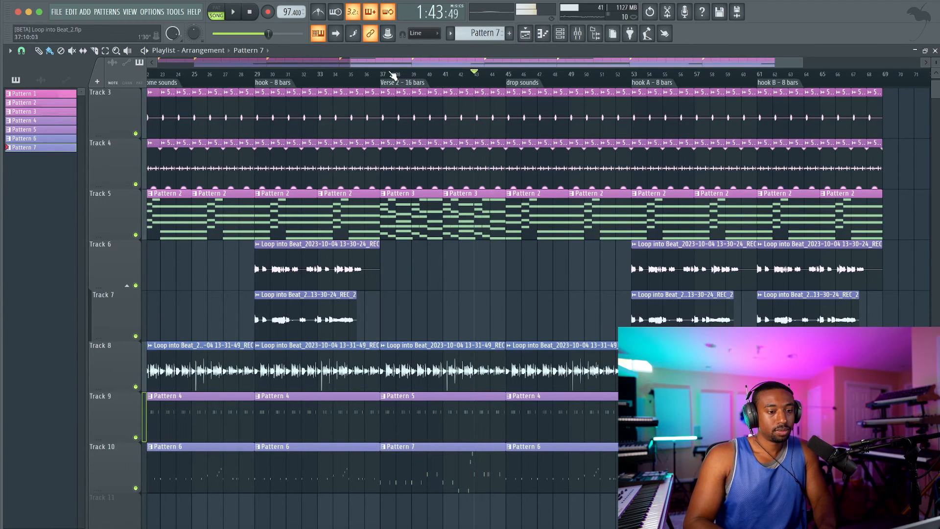
pyautogui.press('space')
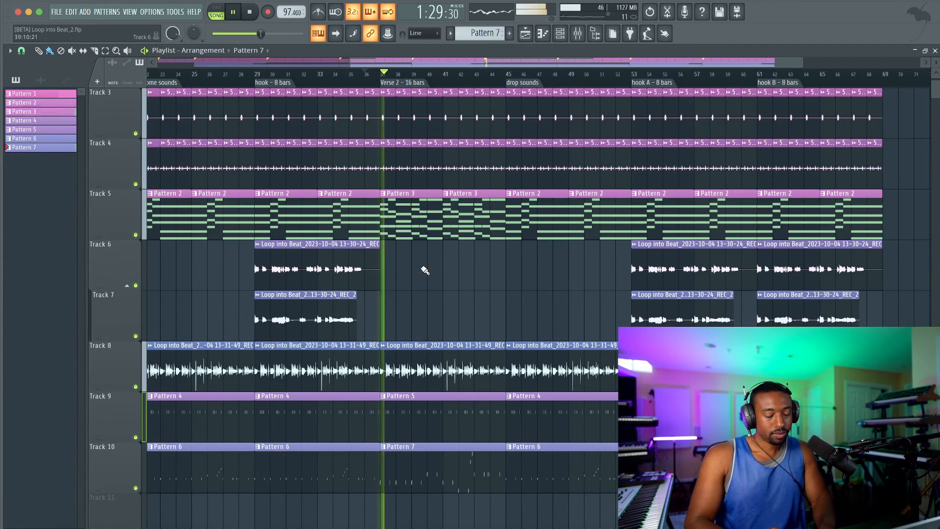
# Add Fruity Delay 3 to the first effect slot of the S_17 mixer track
pyautogui.press('F9')
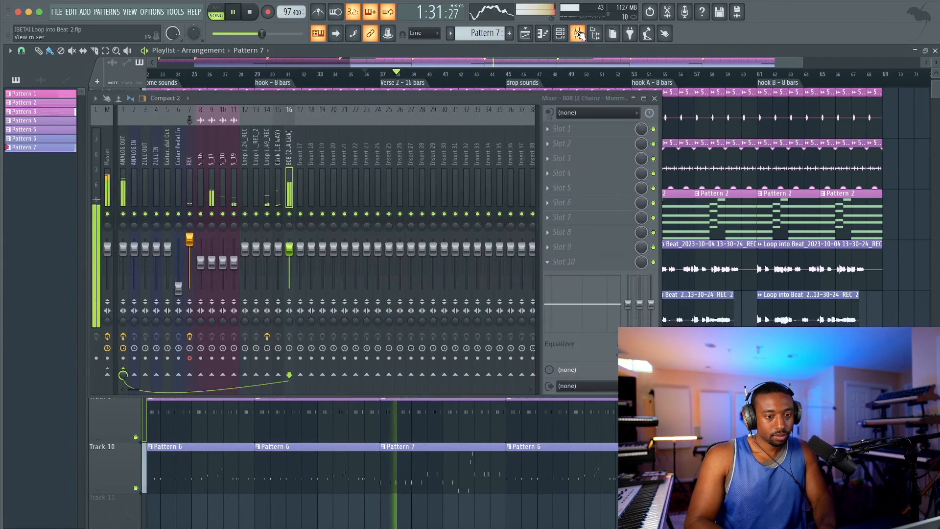
pyautogui.click(268, 166)
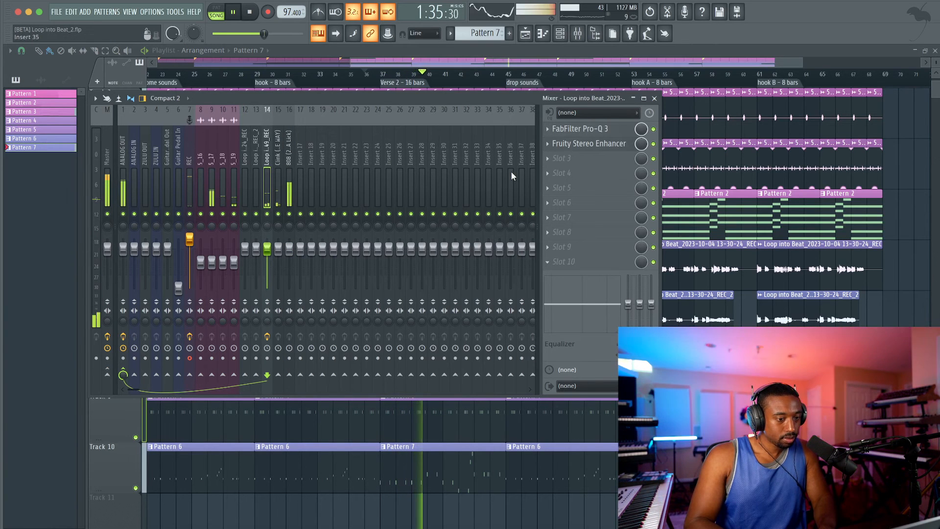
pyautogui.click(214, 168)
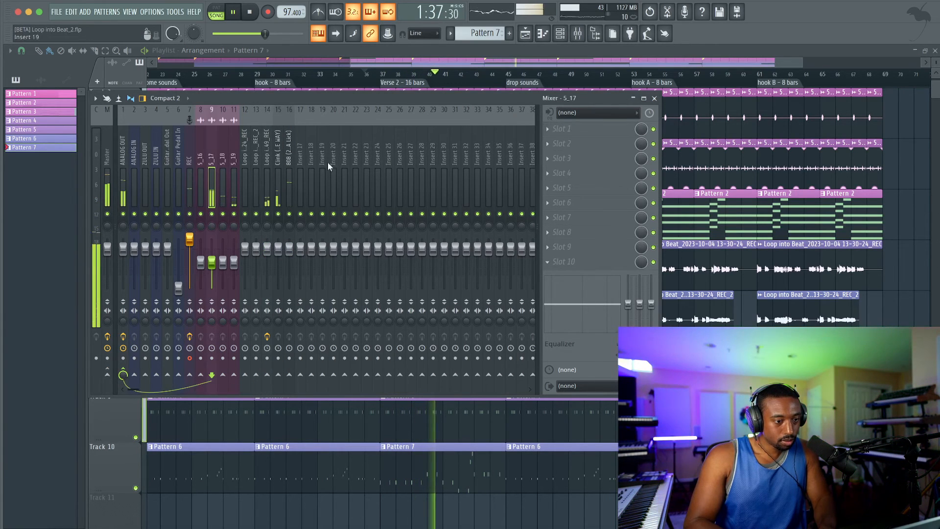
pyautogui.click(577, 135)
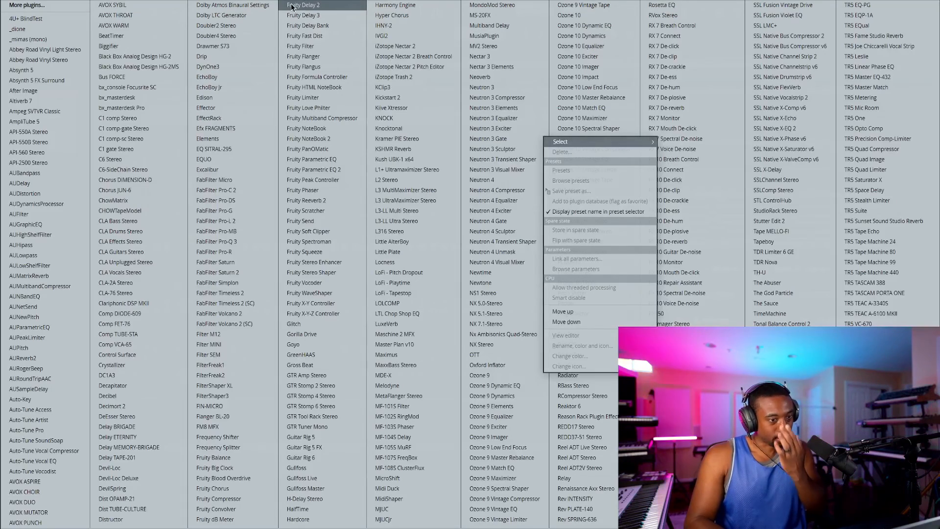
pyautogui.click(301, 15)
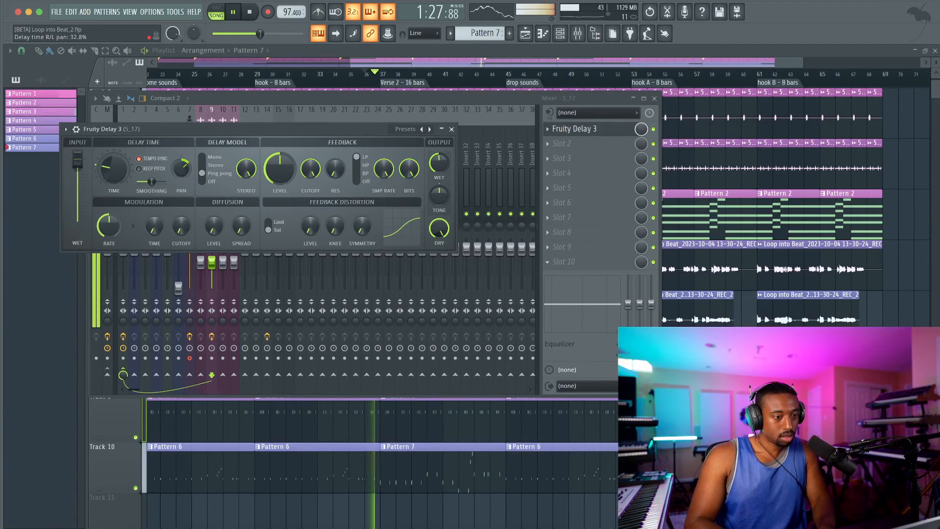
pyautogui.press('space')
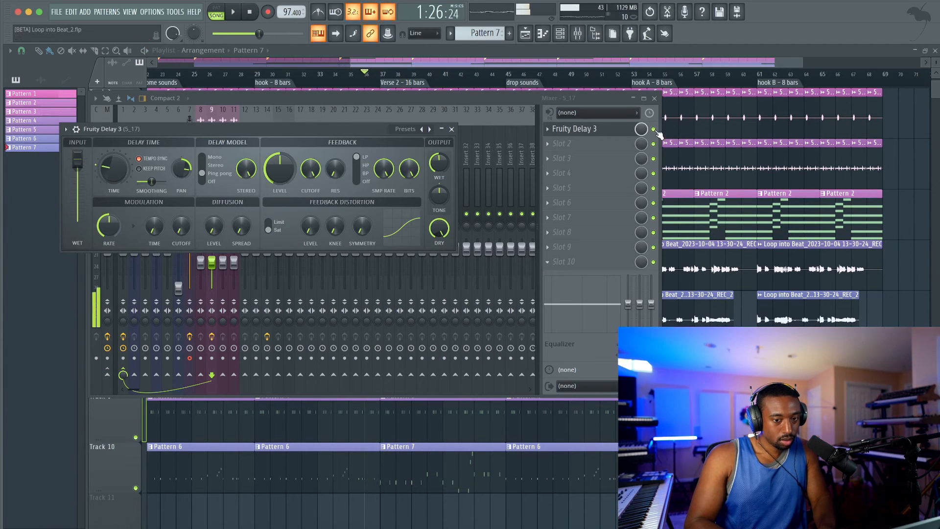
# Create an automation clip for the Delay 3 mix level and span it on Track 11 from bar 1 to the arrangement's end
pyautogui.rightClick(643, 131)
pyautogui.click(674, 210)
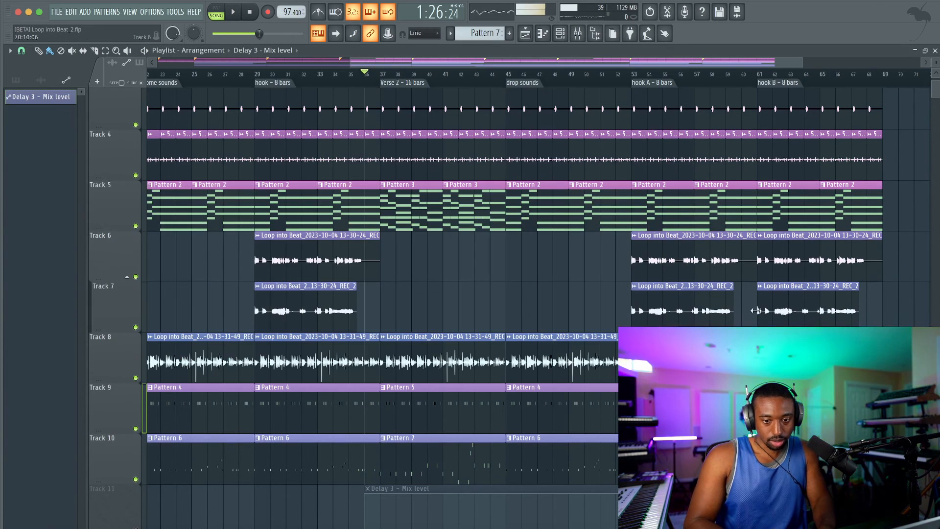
pyautogui.moveTo(211, 489); pyautogui.dragTo(209, 491)
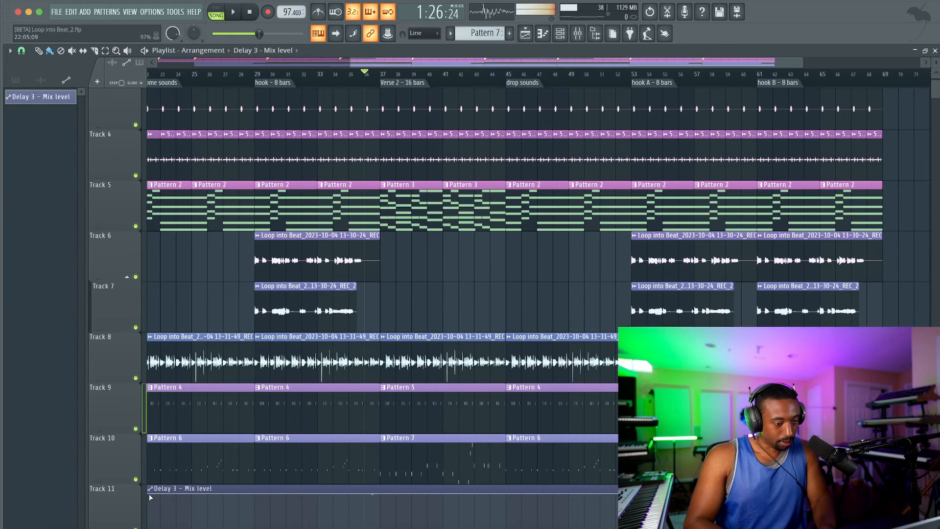
pyautogui.scroll(-4, 149, 494)
pyautogui.scroll(-5, 235, 471)
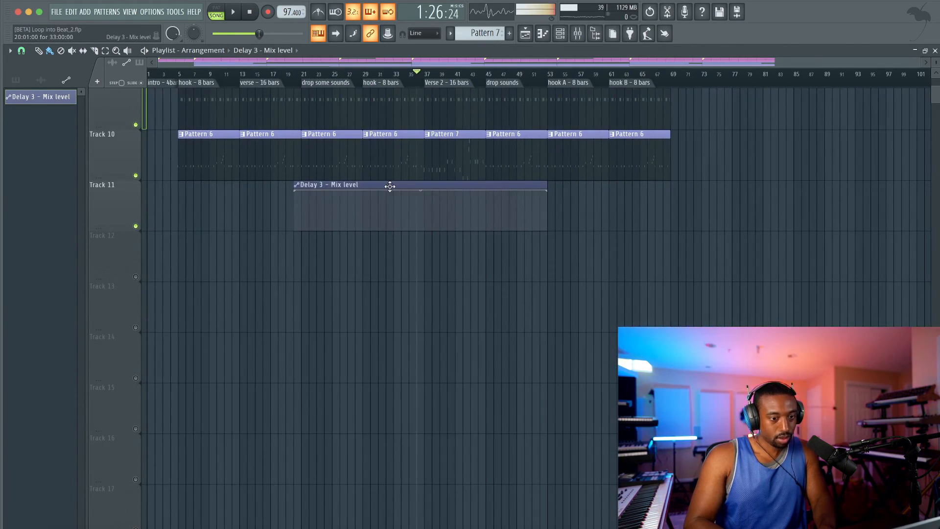
pyautogui.moveTo(389, 186); pyautogui.dragTo(241, 187)
pyautogui.moveTo(398, 186); pyautogui.dragTo(669, 186)
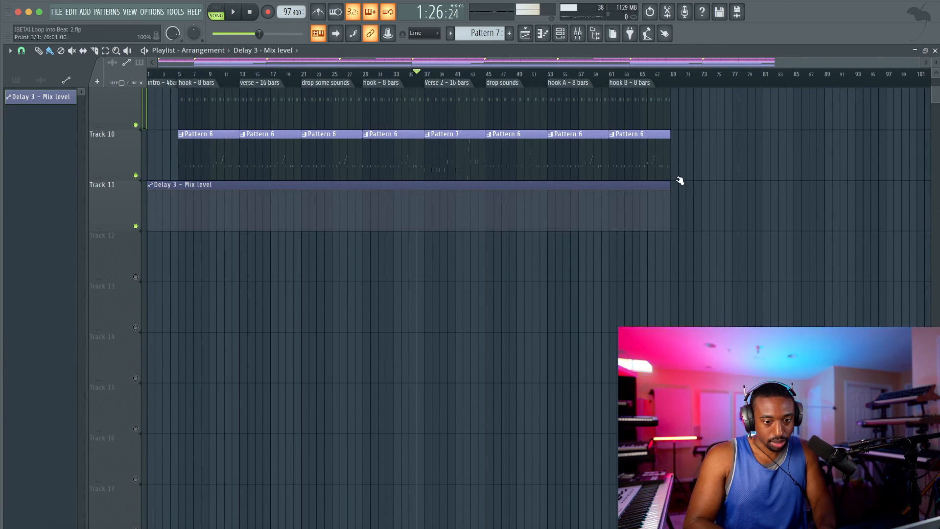
# Set the playlist snap to Bar and play the transition into Verse 2
pyautogui.scroll(1, 333, 132)
pyautogui.click(23, 52)
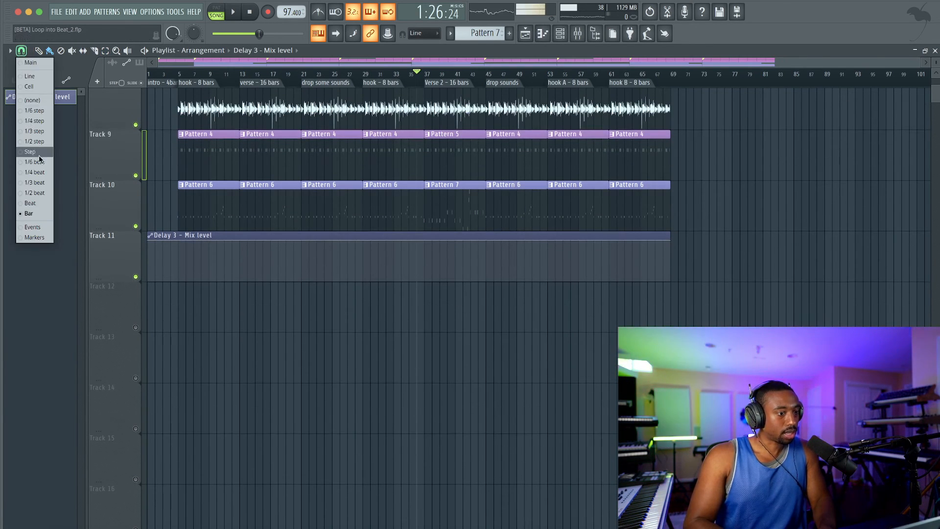
pyautogui.click(42, 214)
pyautogui.scroll(4, 443, 170)
pyautogui.scroll(2, 443, 170)
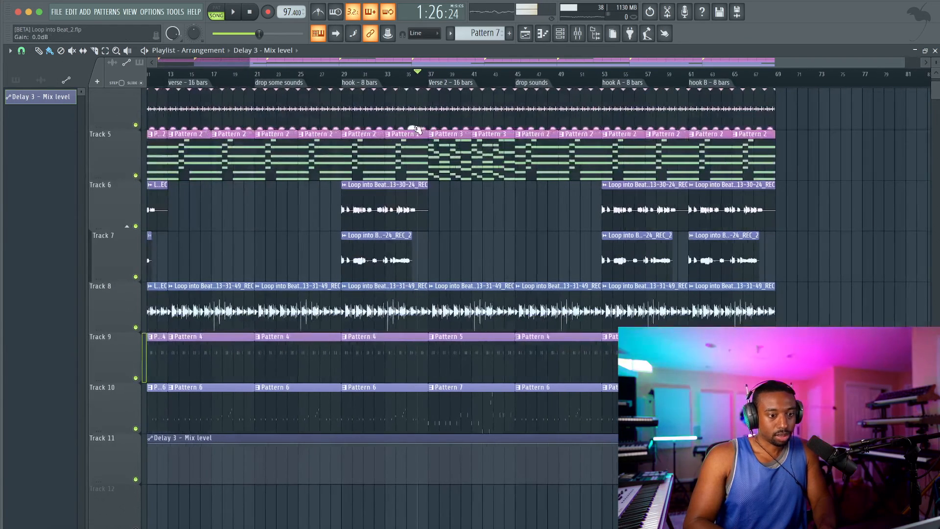
pyautogui.press('space')
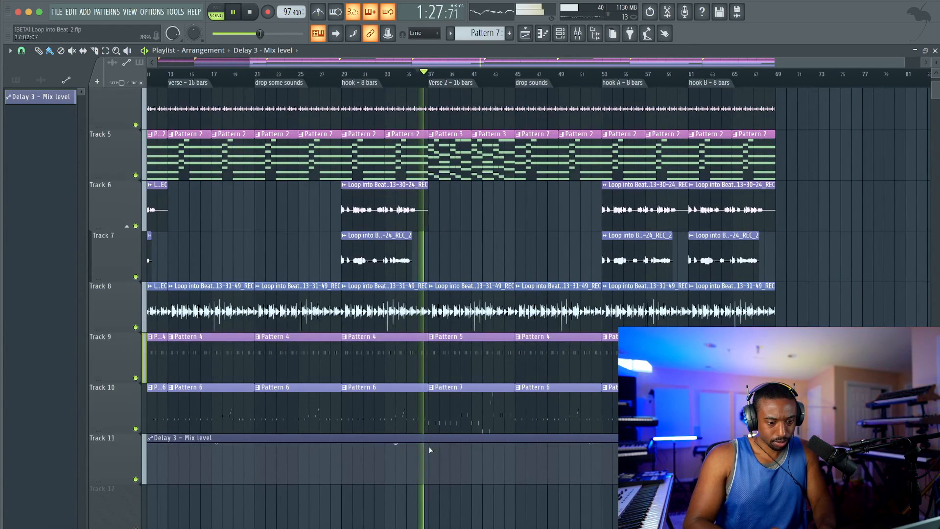
pyautogui.press('space')
# Shape the delay automation to stay at its minimum until bar 37 and jump to maximum at the start of Verse 2
pyautogui.moveTo(397, 445); pyautogui.dragTo(404, 480)
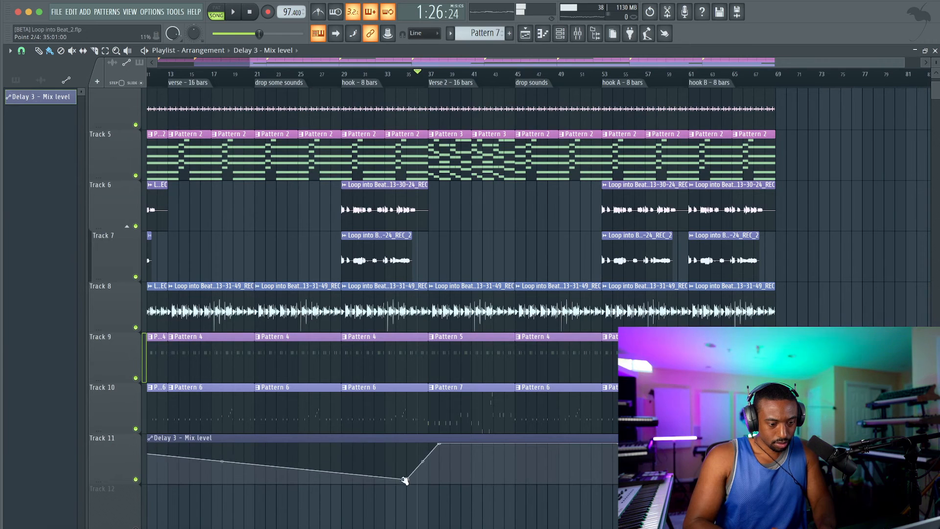
pyautogui.moveTo(461, 443); pyautogui.dragTo(428, 443)
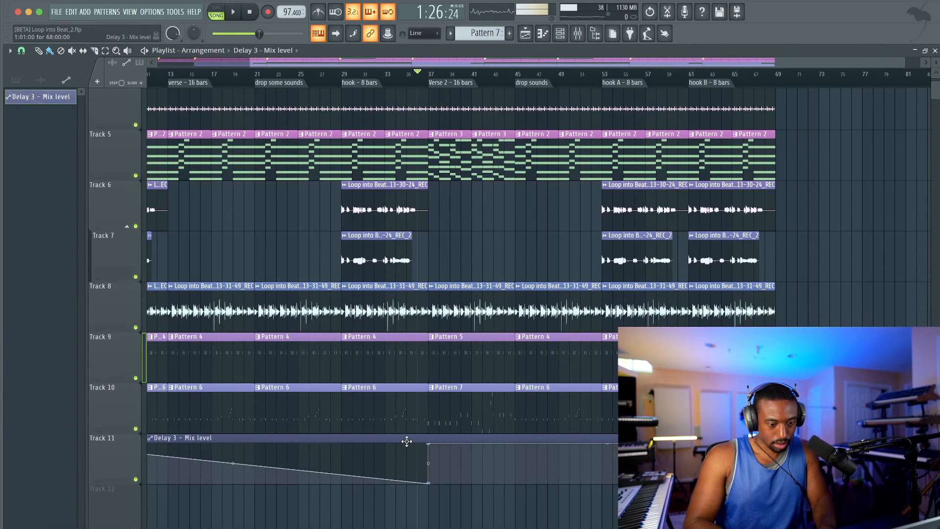
pyautogui.press('space')
pyautogui.scroll(-3, 362, 444)
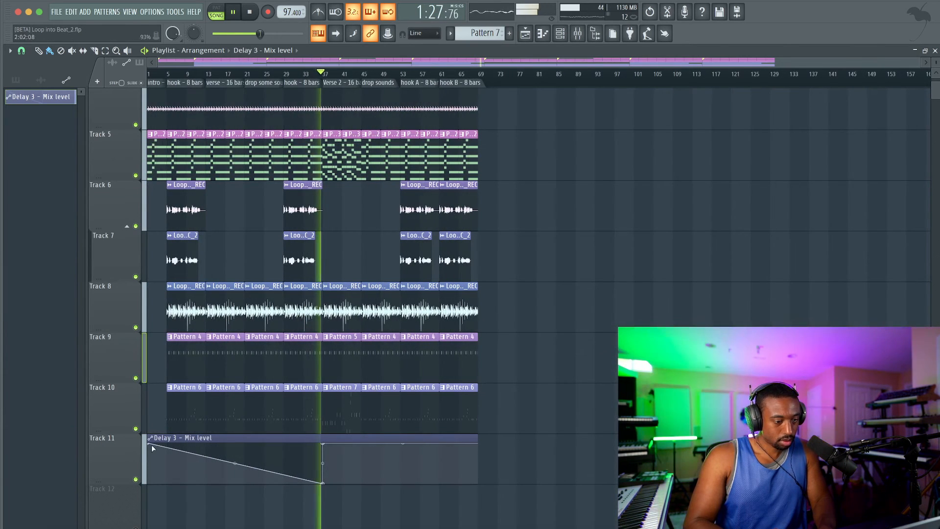
pyautogui.moveTo(149, 444); pyautogui.dragTo(149, 483)
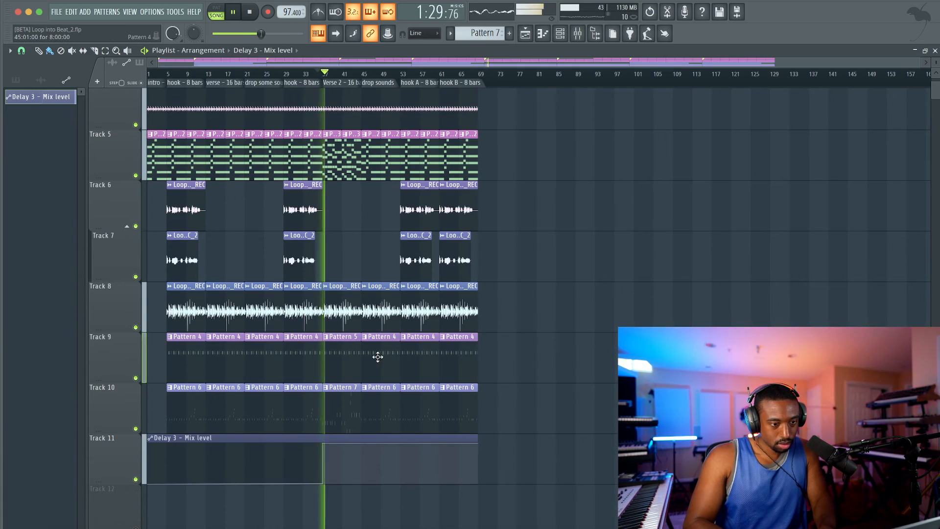
# Drop the delay automation back to its minimum at bar 45 and keep it flat through the following sections
pyautogui.scroll(4, 362, 313)
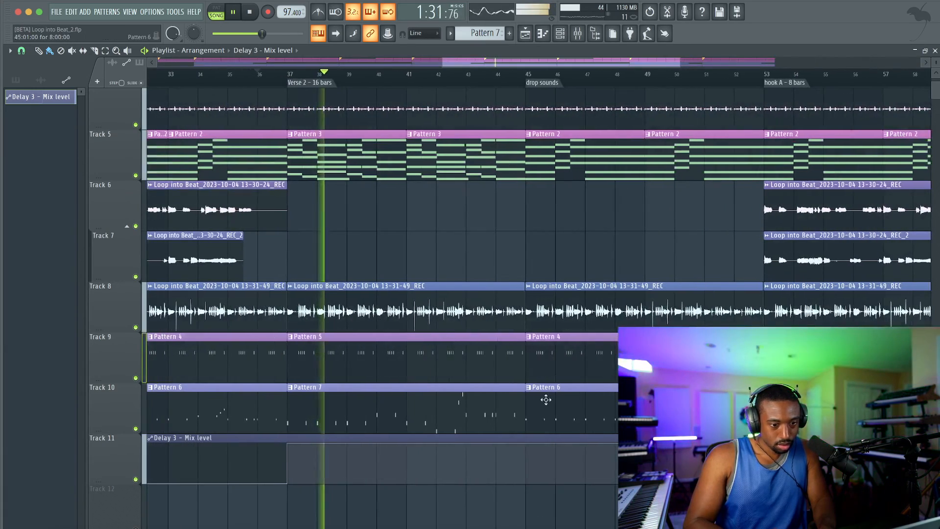
pyautogui.moveTo(526, 445); pyautogui.dragTo(526, 514)
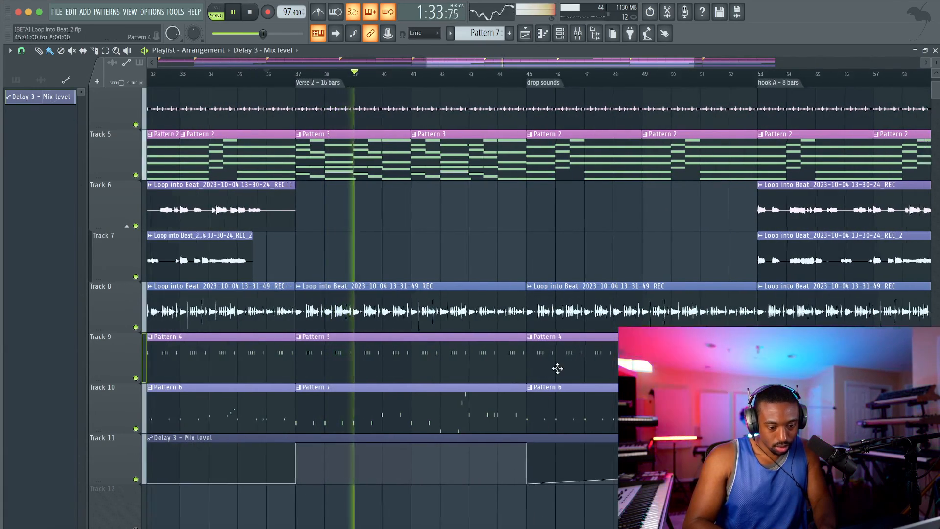
pyautogui.scroll(-3, 557, 367)
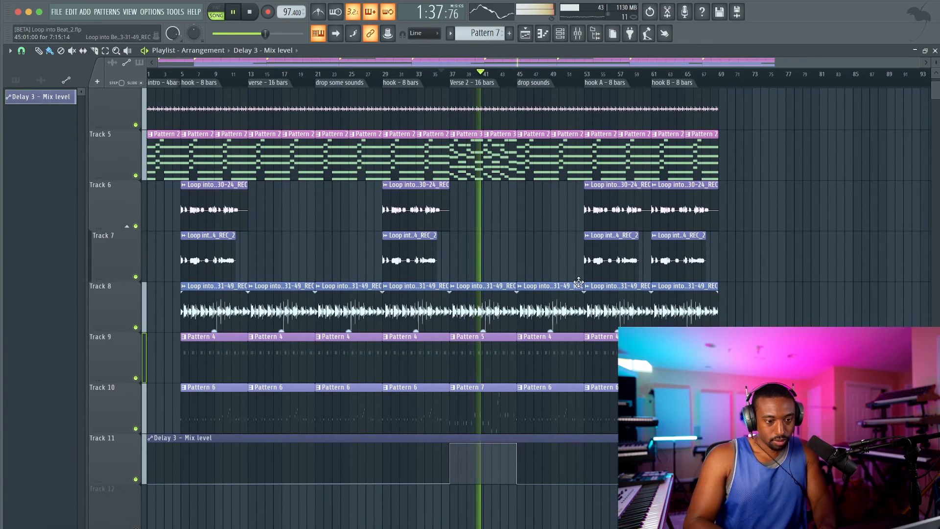
pyautogui.scroll(3, 542, 251)
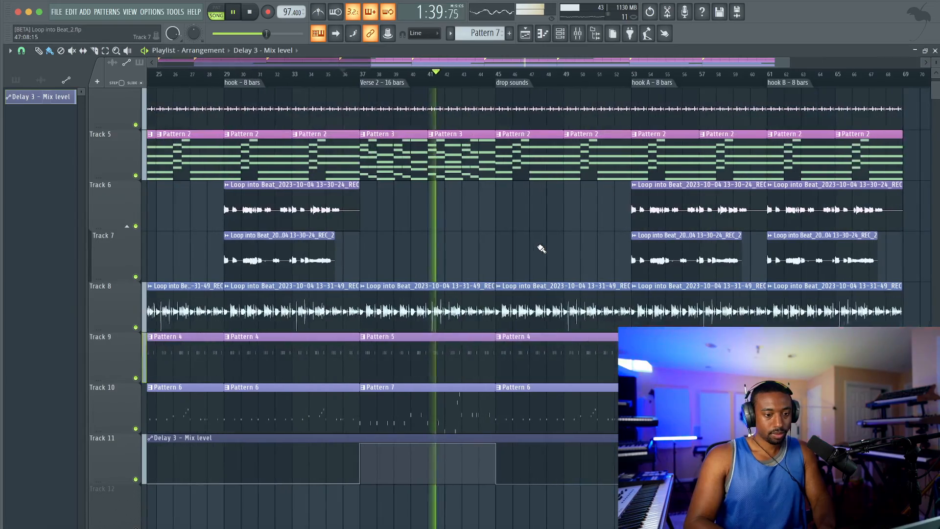
# Listen through Verse 2 with the automated delay, stop playback and return the song position to the start
pyautogui.click(595, 34)
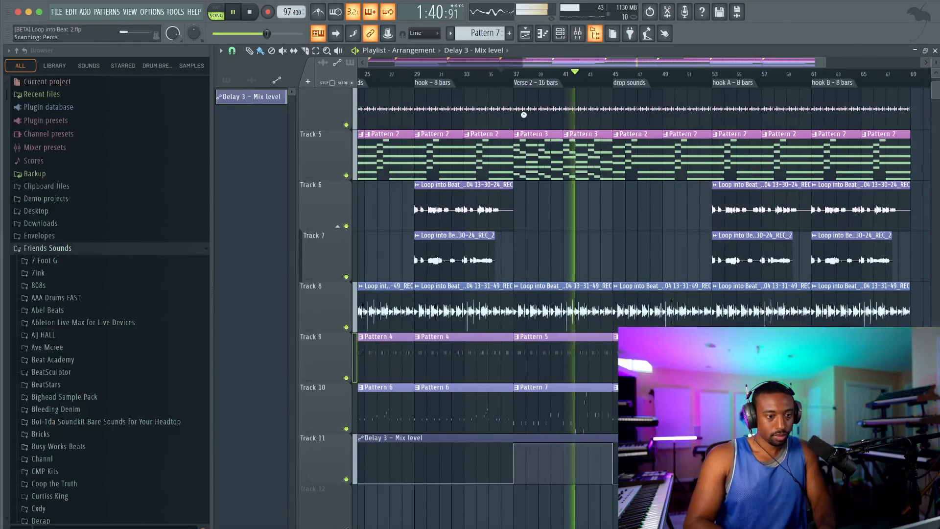
pyautogui.hotkey('alt', 'F8')
pyautogui.scroll(-1, 535, 221)
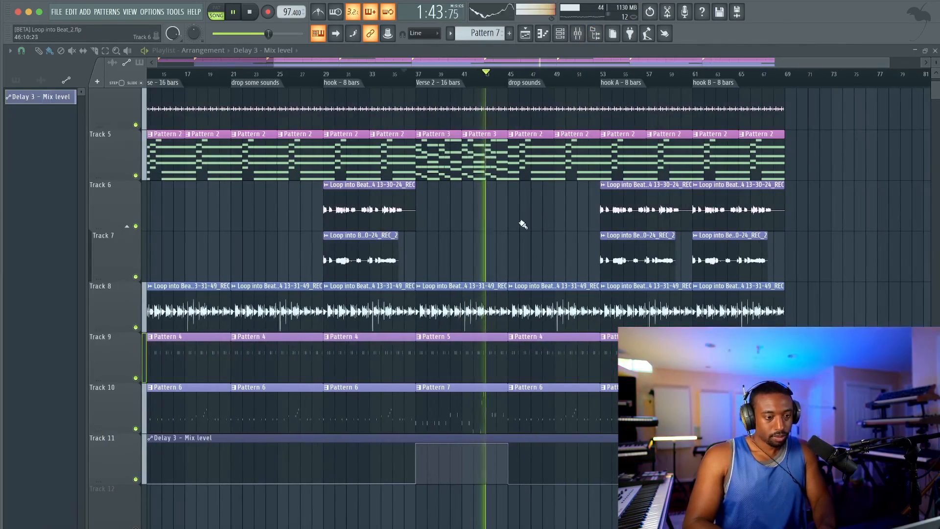
pyautogui.scroll(4, 523, 224)
pyautogui.press('space')
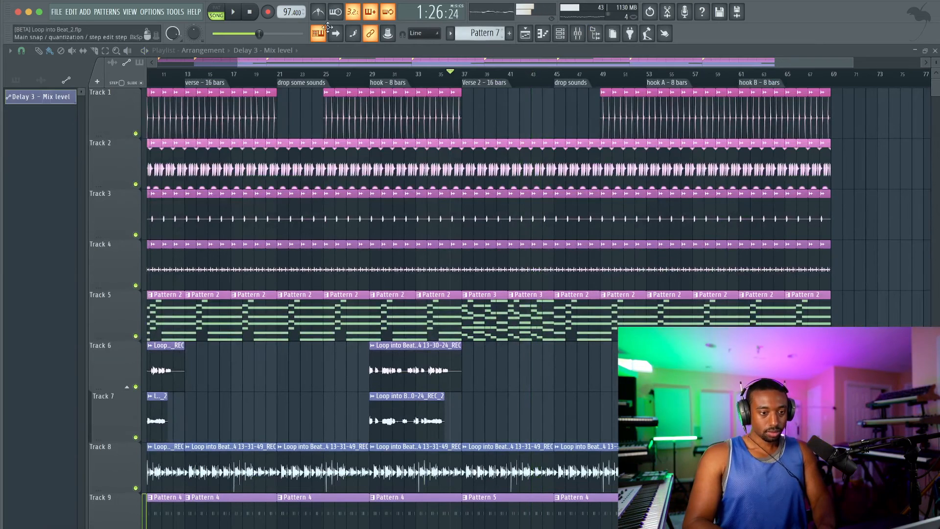
pyautogui.click(249, 12)
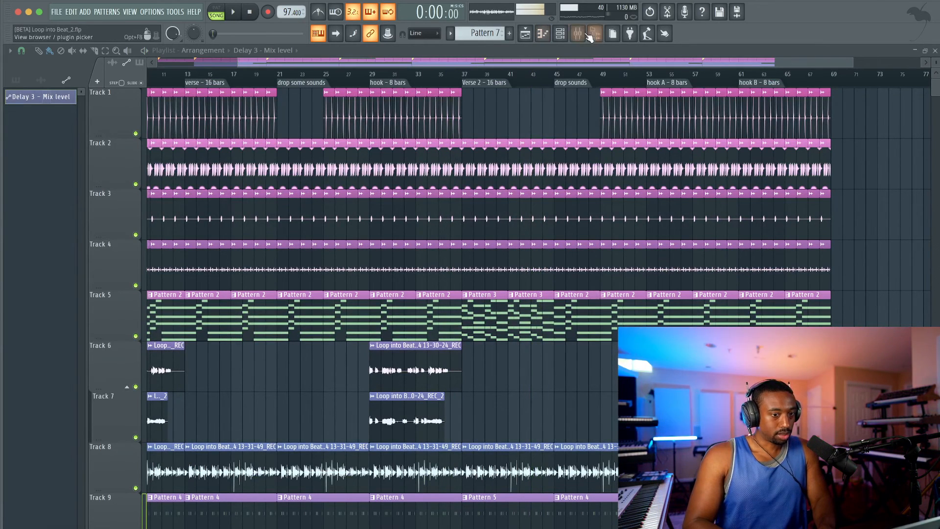
# Play the arrangement from the beginning with the mixer closed
pyautogui.click(578, 33)
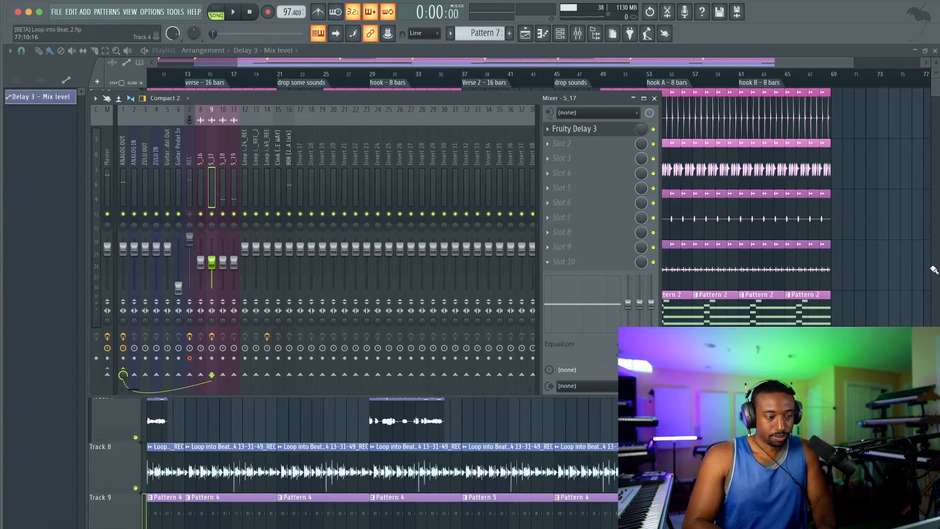
pyautogui.press('F9')
pyautogui.press('space')
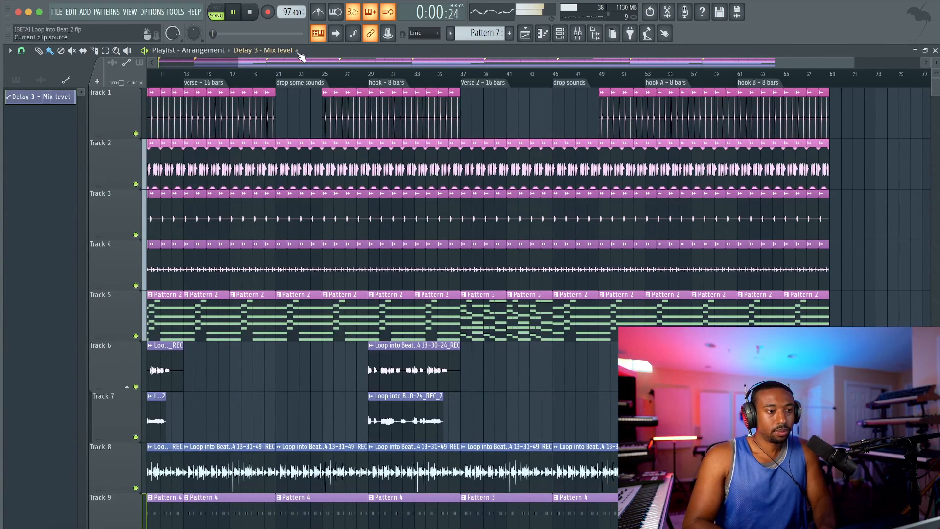
# Raise the gain of the FabFilter Pro-L 2 limiter on the Master track to +6.4 dB
pyautogui.click(578, 33)
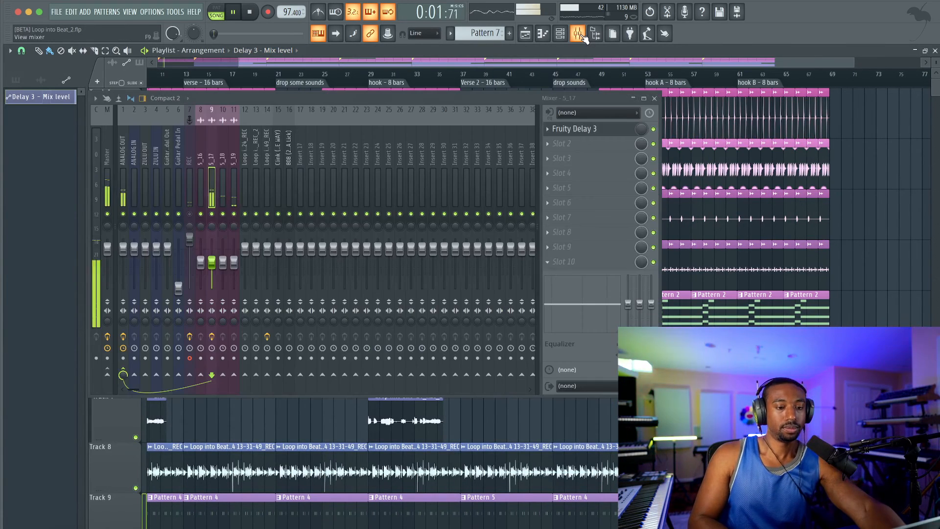
pyautogui.click(108, 156)
pyautogui.click(578, 129)
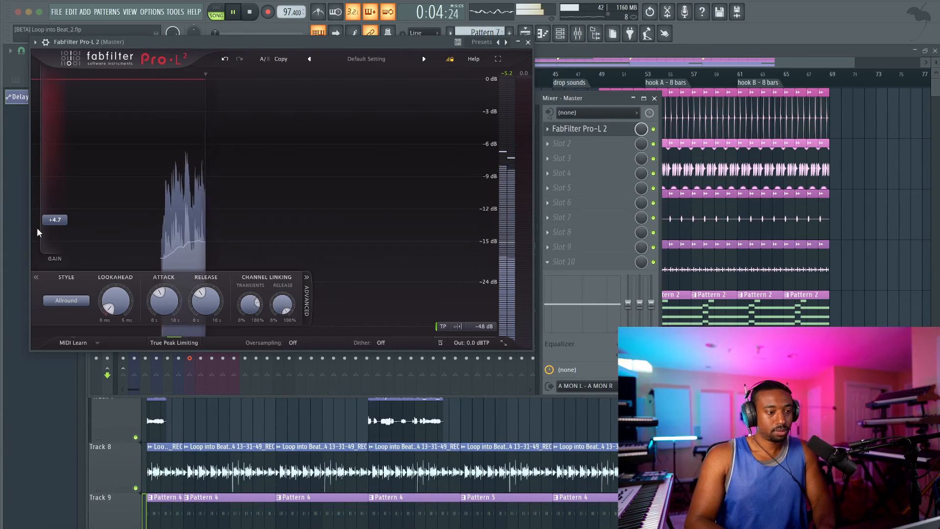
pyautogui.moveTo(57, 220); pyautogui.dragTo(57, 211)
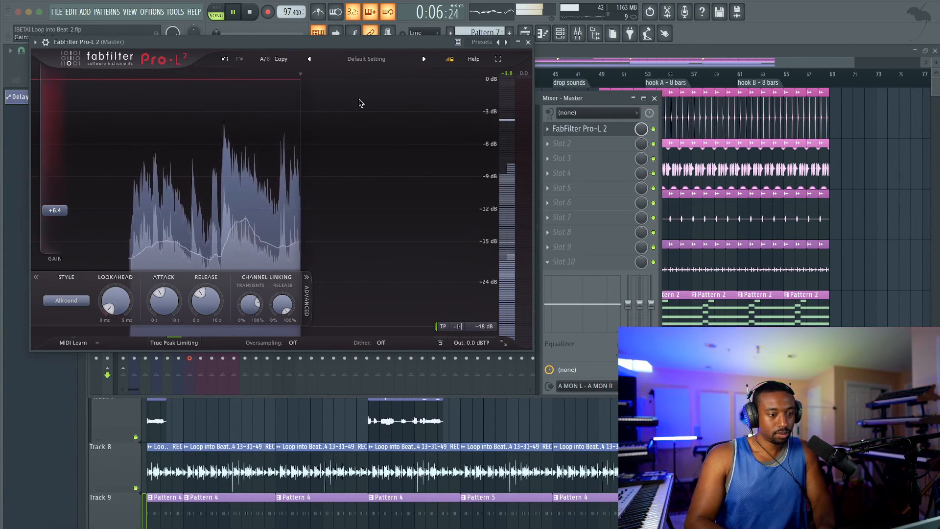
pyautogui.click(528, 42)
pyautogui.click(654, 98)
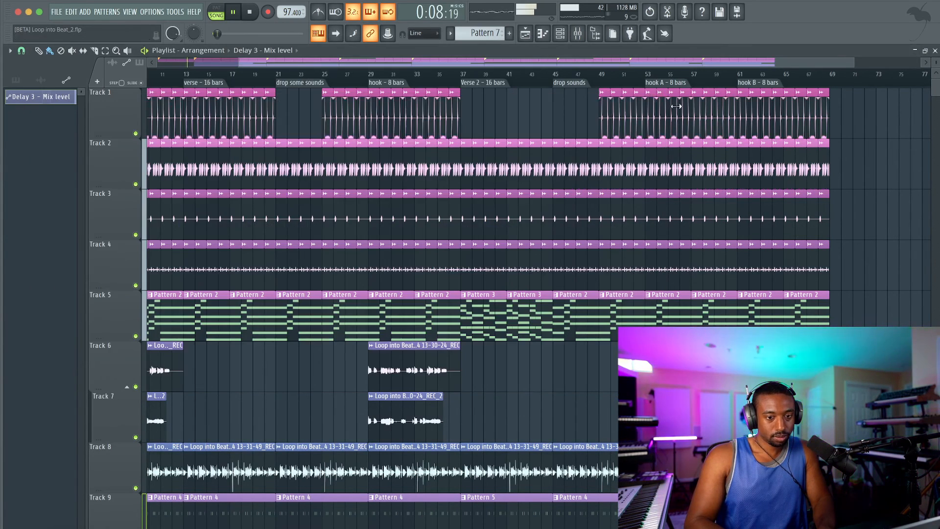
# Lower the Master track's FabFilter Pro-L 2 gain to +3.5 dB while the hook plays
pyautogui.hscroll(-3, 865, 190)
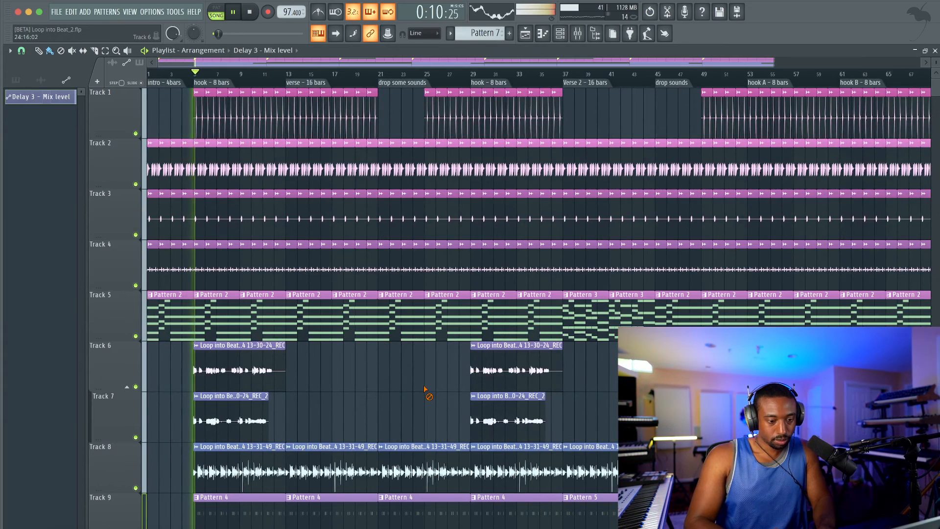
pyautogui.click(579, 33)
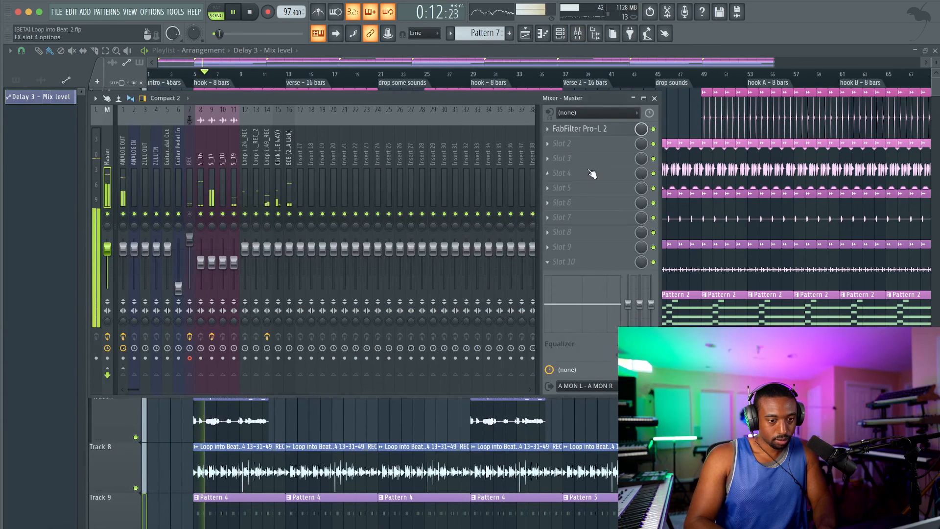
pyautogui.click(605, 130)
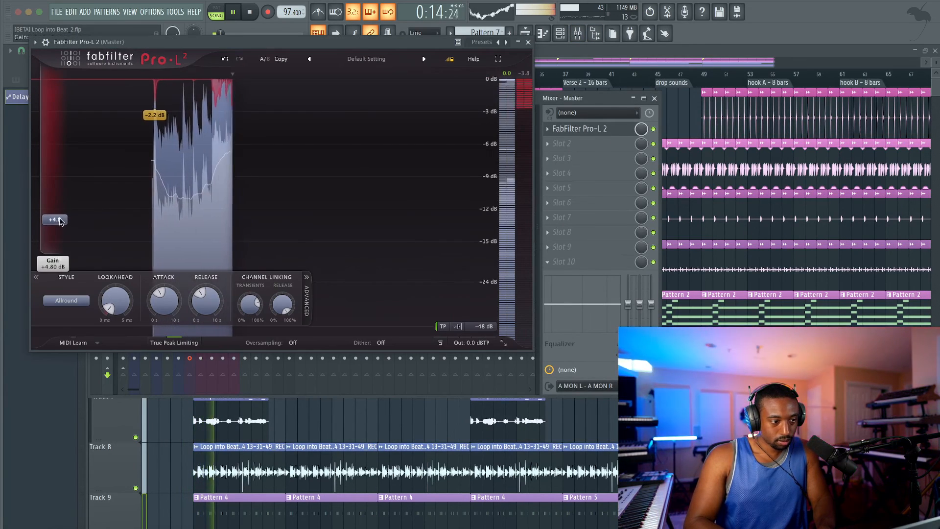
pyautogui.moveTo(60, 225); pyautogui.dragTo(60, 229)
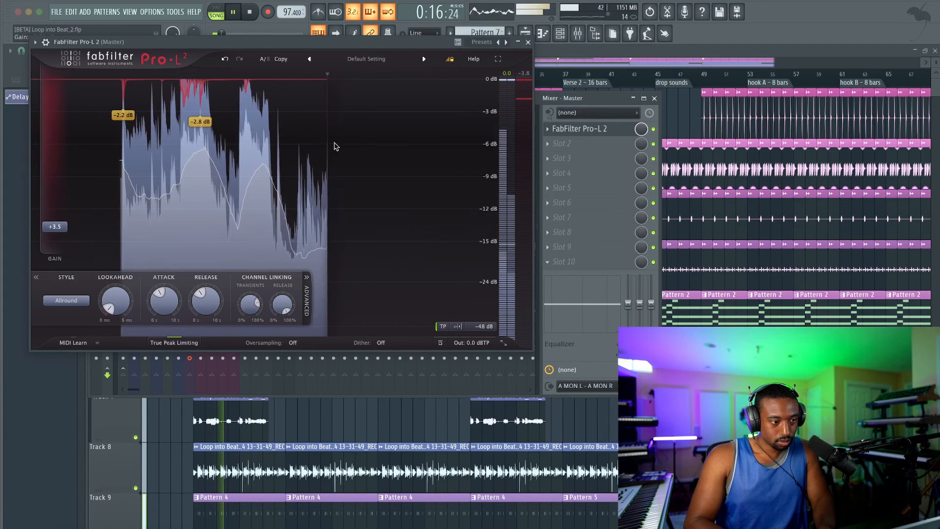
pyautogui.click(528, 42)
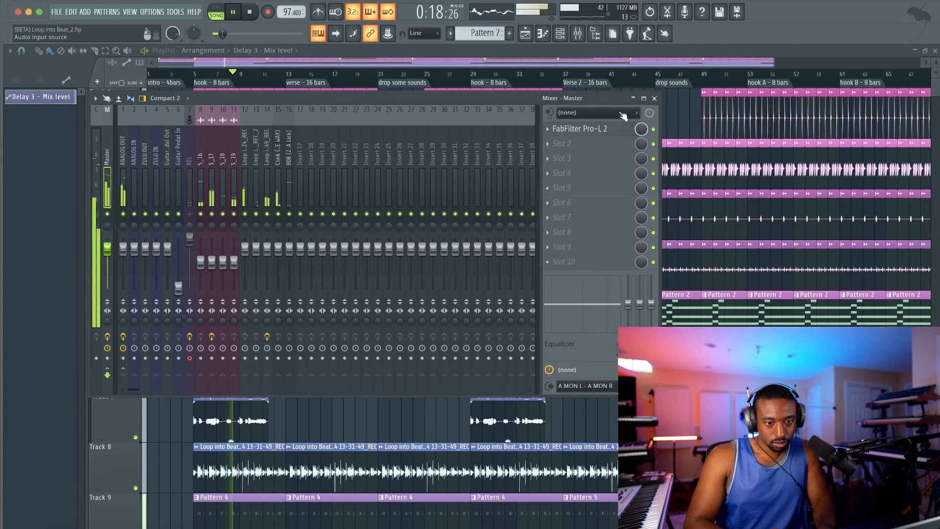
pyautogui.click(657, 98)
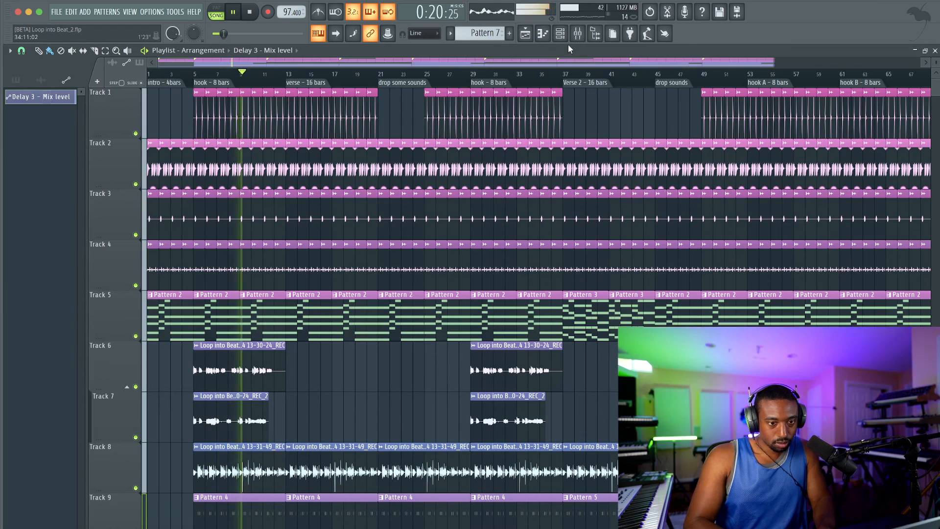
# Recolor the Delay 3 - Mix level automation clip with the saved pink swatch
pyautogui.scroll(-2, 563, 339)
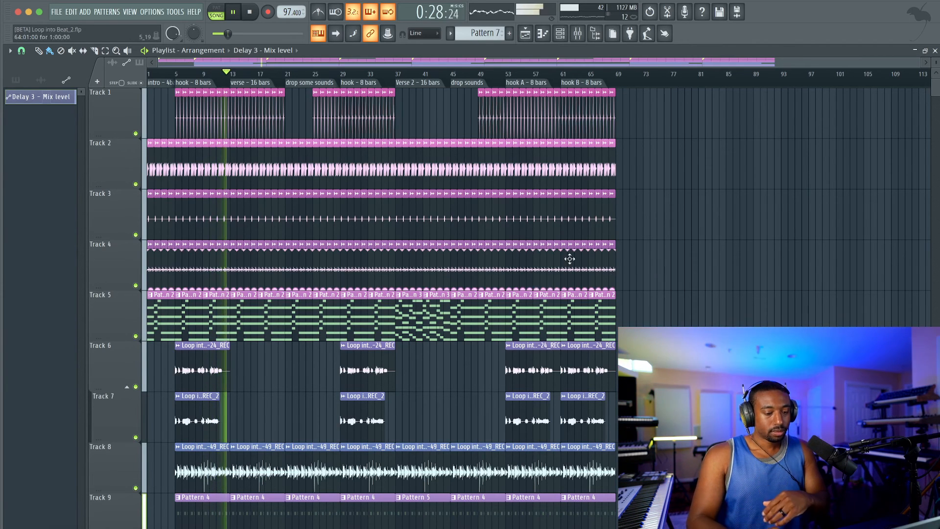
pyautogui.rightClick(57, 98)
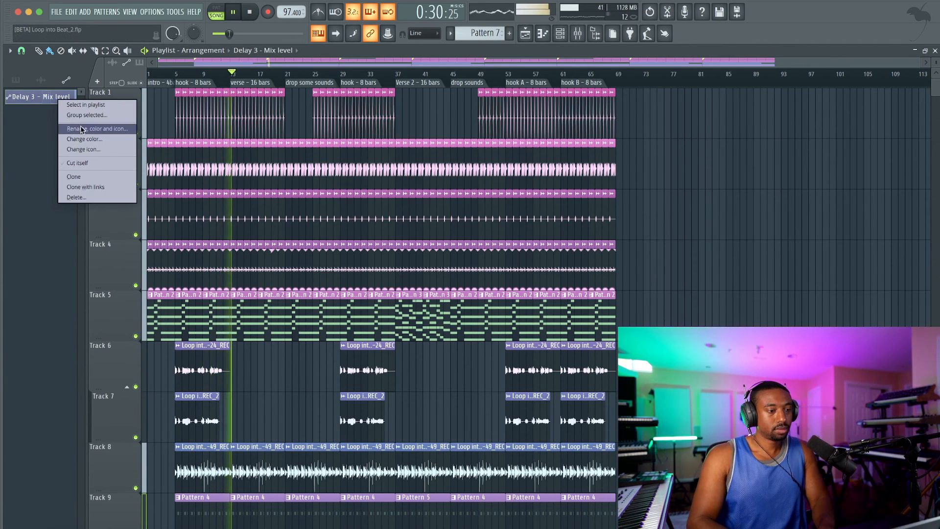
pyautogui.click(124, 131)
pyautogui.click(104, 123)
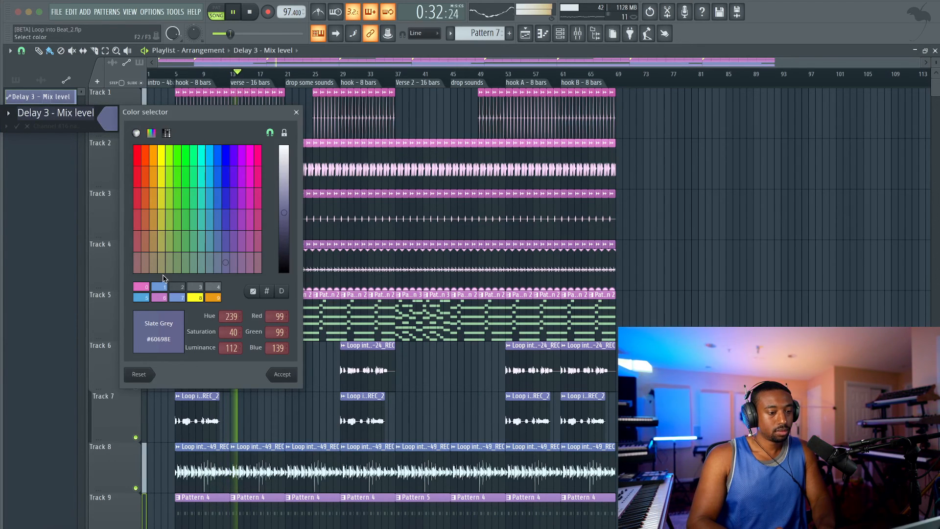
pyautogui.click(141, 286)
pyautogui.press('Return')
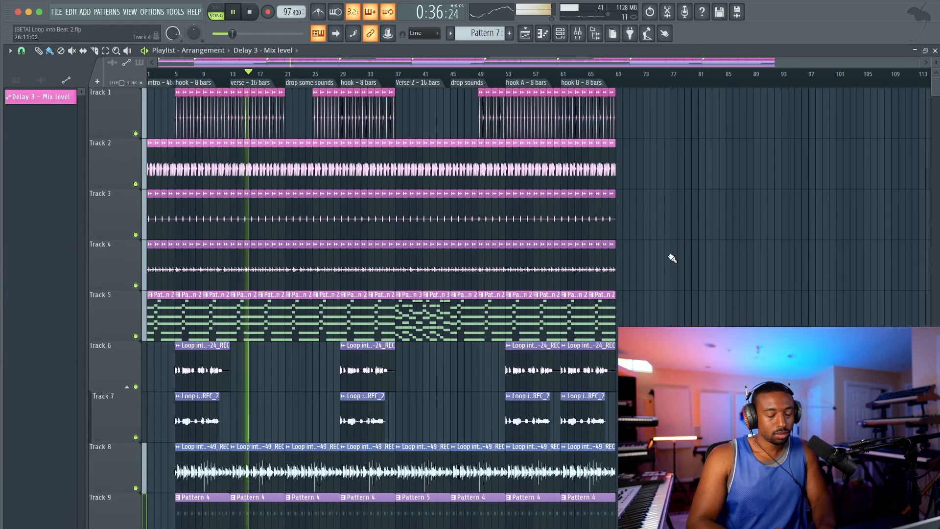
# Add Decapitator to slot 3 of the 5_17 mixer track and set its Drive to 3.8
pyautogui.press('F9')
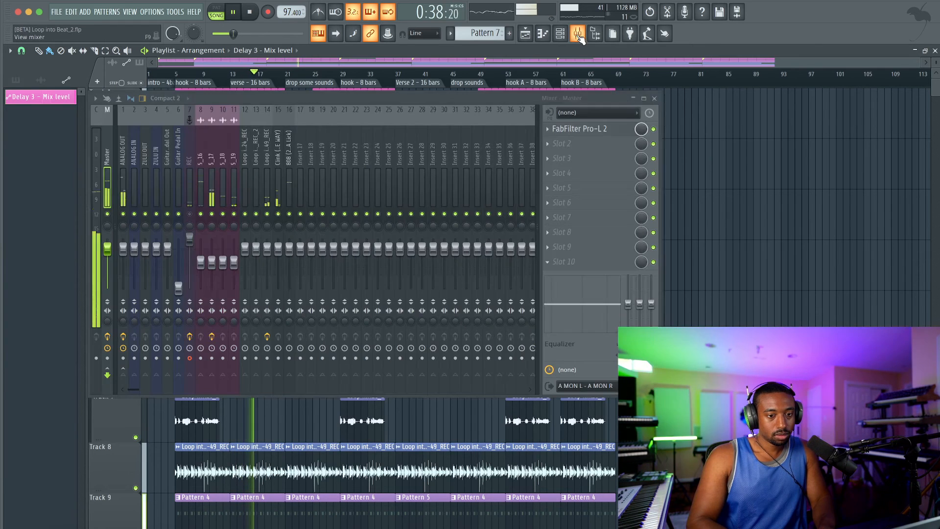
pyautogui.click(573, 153)
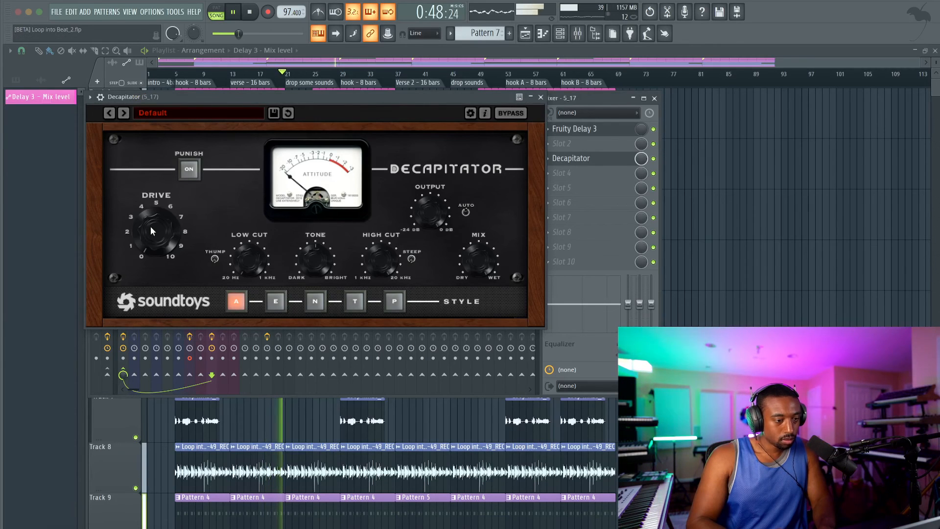
pyautogui.moveTo(149, 198); pyautogui.dragTo(148, 193)
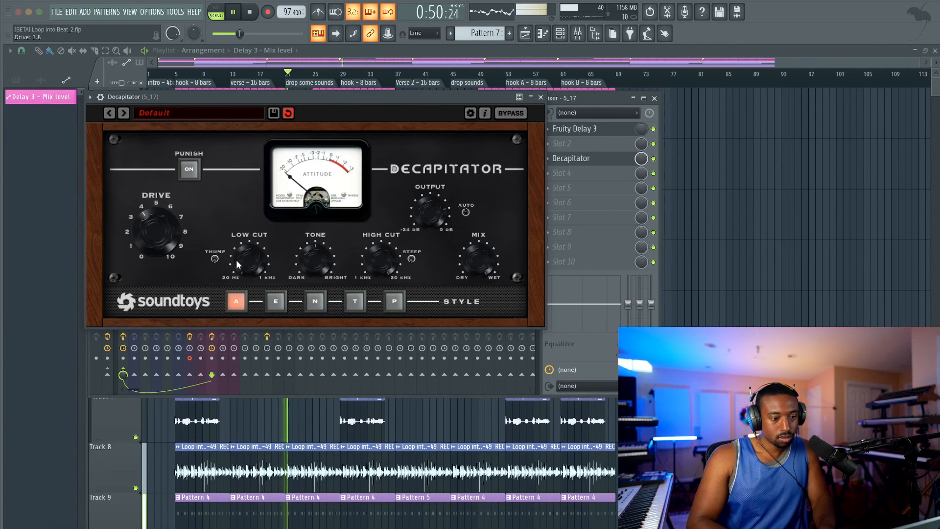
pyautogui.click(541, 97)
pyautogui.rightClick(716, 202)
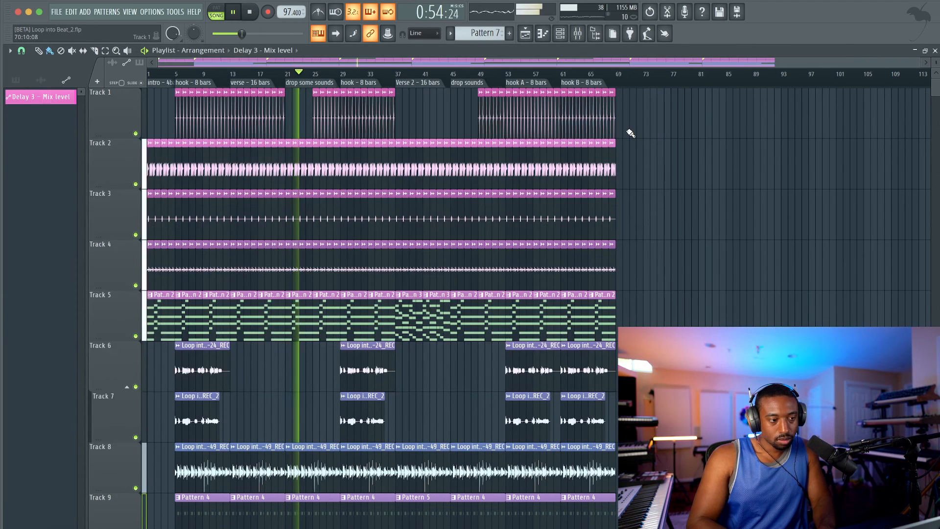
# Add FabFilter Pro-Q 3 to slot 4 of 5_17 with a +3.66 dB bell at 130.31 Hz, Q 4.849, and save the project
pyautogui.click(579, 35)
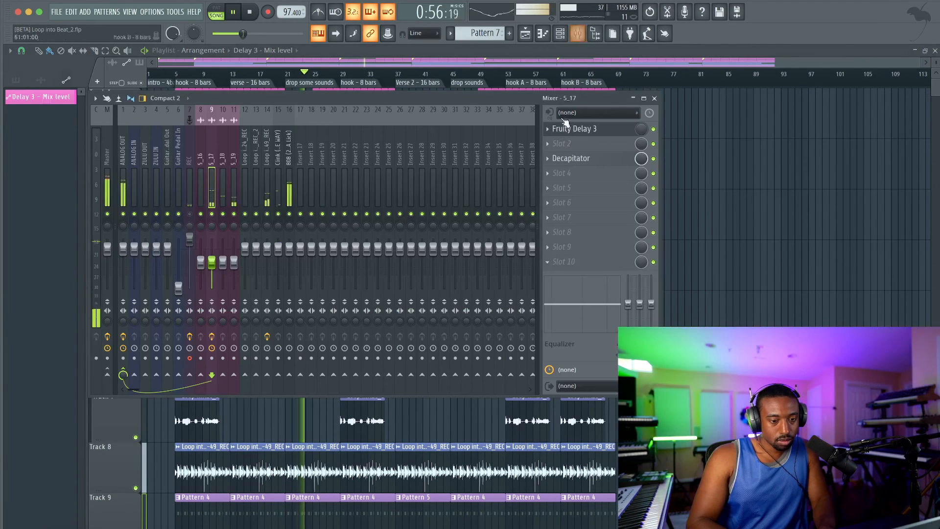
pyautogui.click(570, 173)
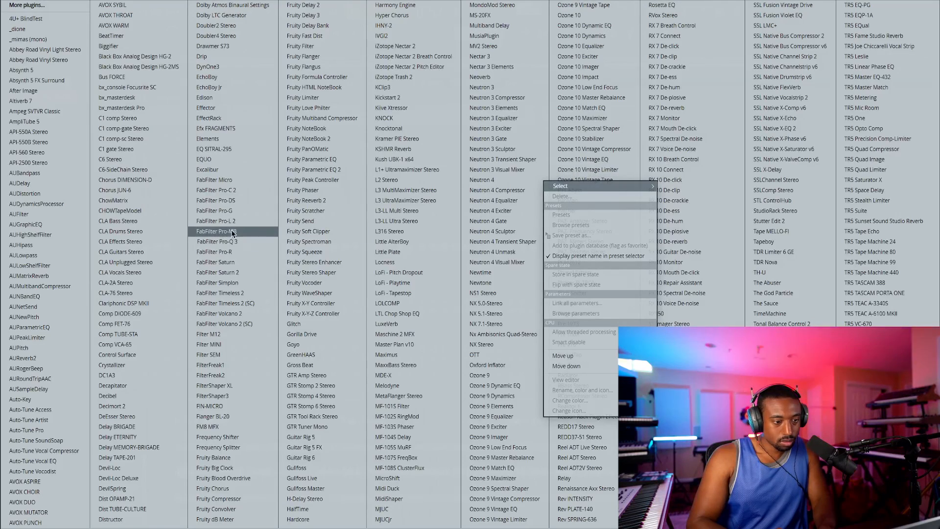
pyautogui.click(239, 241)
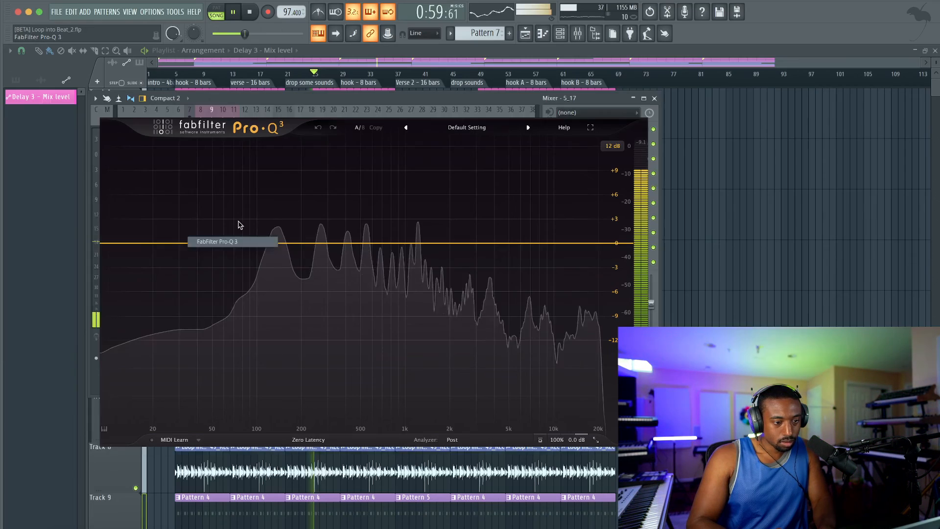
pyautogui.moveTo(269, 241); pyautogui.dragTo(274, 216)
pyautogui.scroll(5, 271, 230)
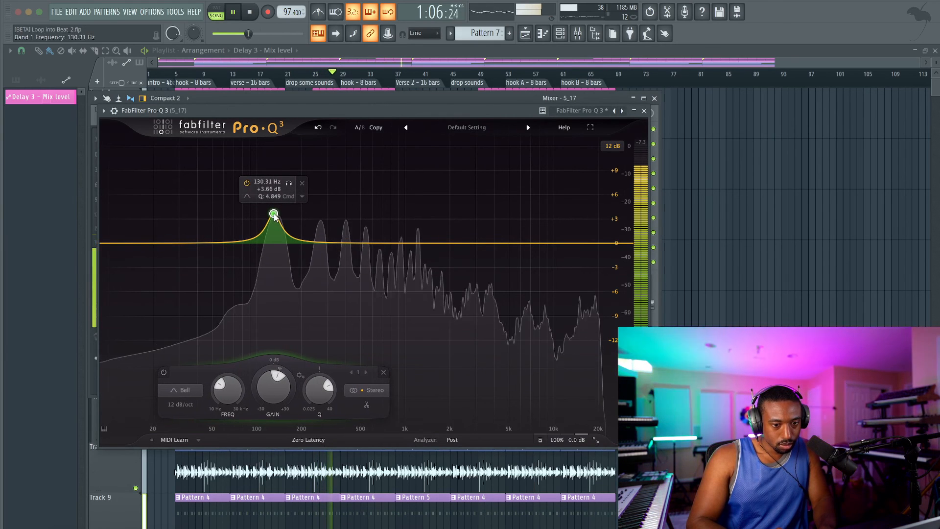
pyautogui.click(645, 111)
pyautogui.click(654, 99)
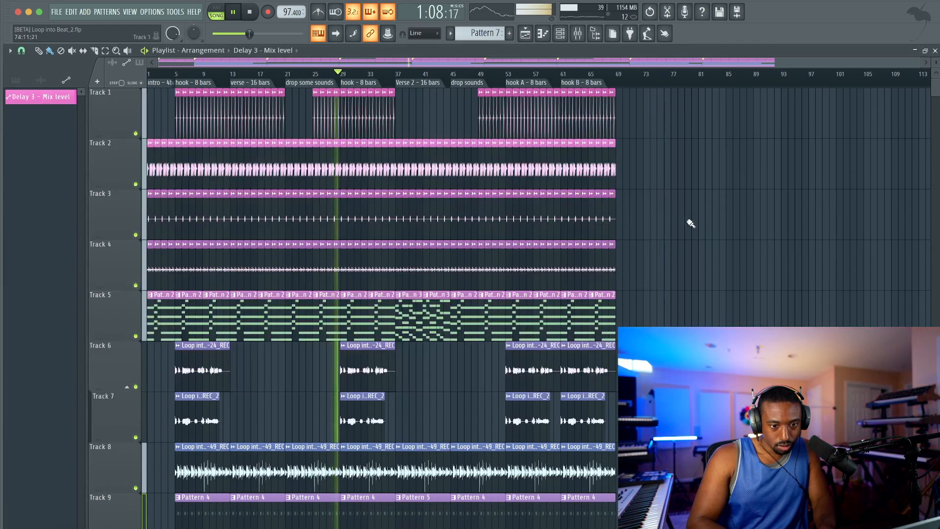
pyautogui.hotkey('ctrl', 's')
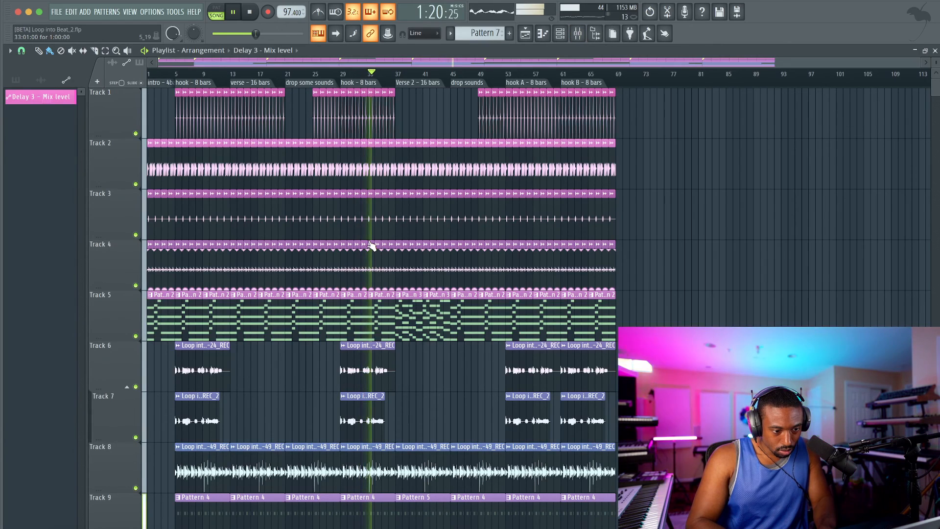
# Insert FabFilter Pro-Q 3 in the first effect slot of the 5_19 sample's mixer track
pyautogui.scroll(4, 371, 249)
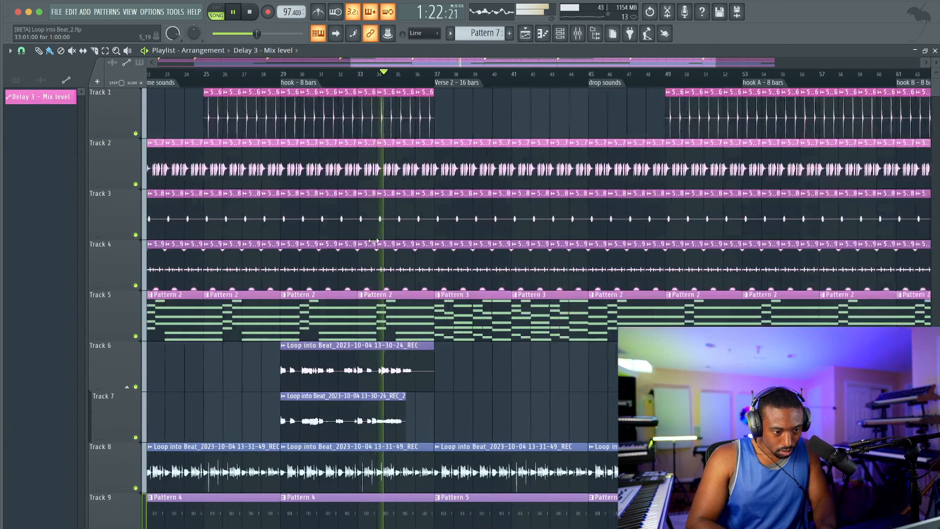
pyautogui.doubleClick(374, 258)
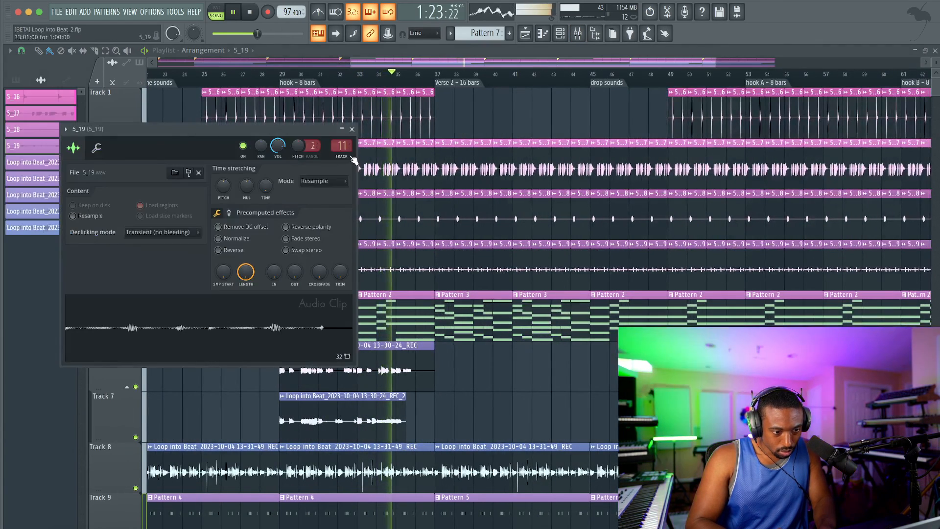
pyautogui.click(583, 39)
pyautogui.click(559, 141)
pyautogui.moveTo(561, 142)
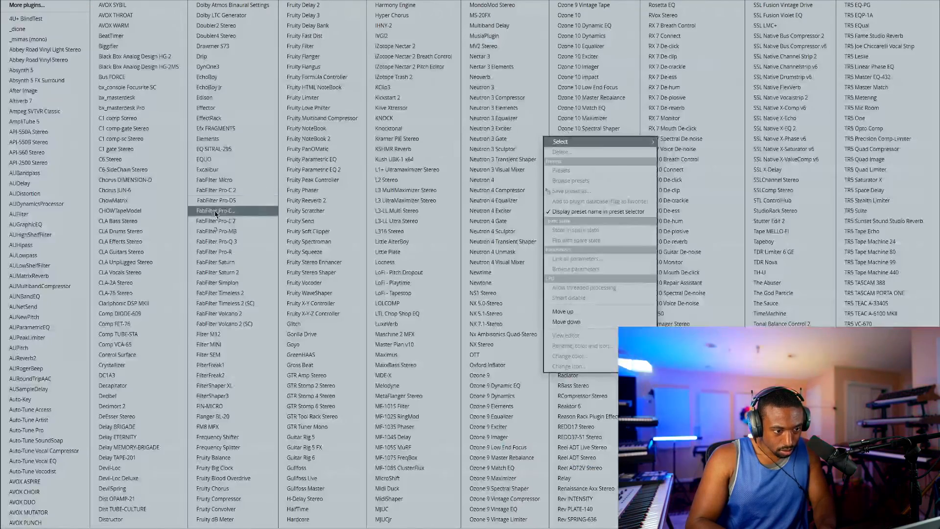
pyautogui.click(217, 241)
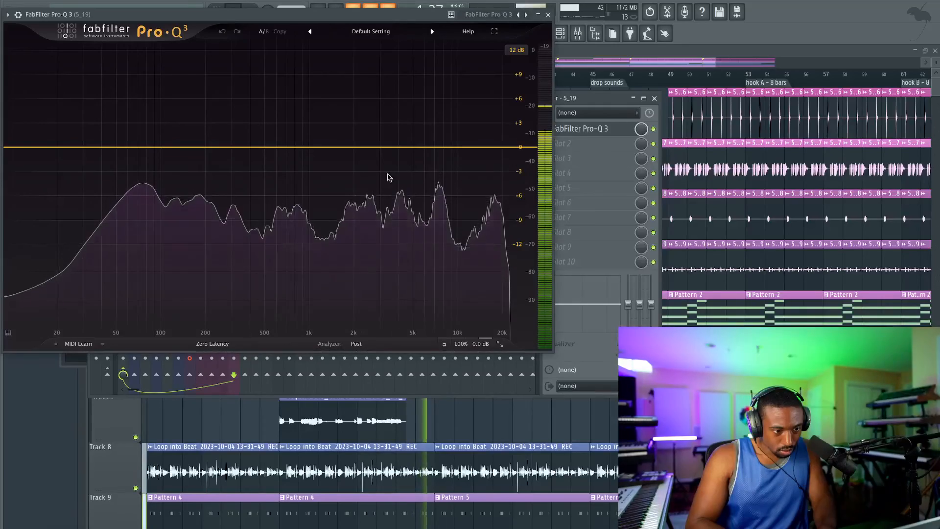
# Create a high shelf at 3987.9 Hz in the 5_19 equalizer and boost it by about 5.5 dB
pyautogui.click(398, 147)
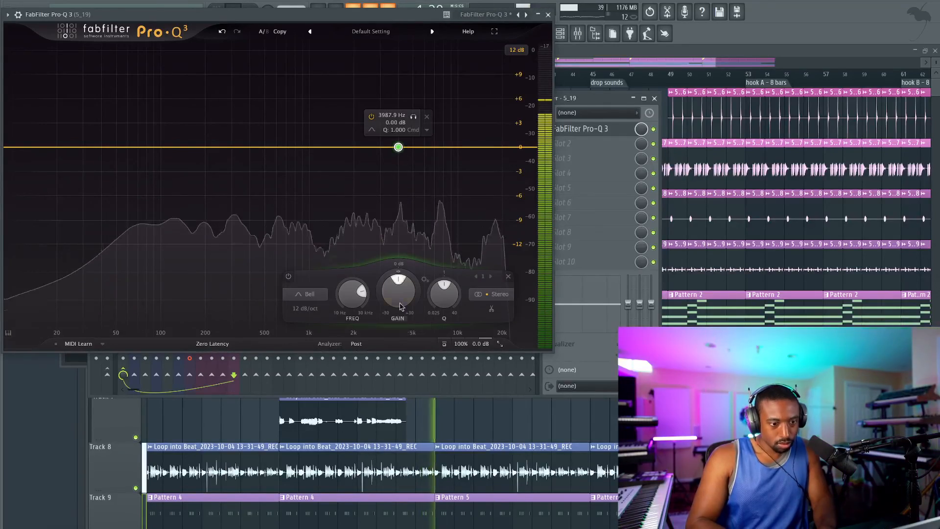
pyautogui.click(371, 130)
pyautogui.click(406, 141)
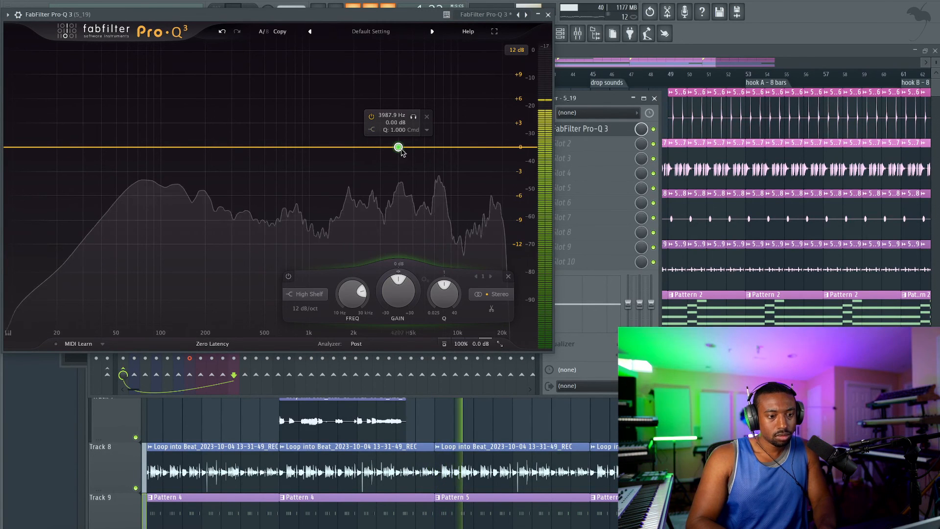
pyautogui.scroll(2, 400, 294)
pyautogui.scroll(10, 400, 293)
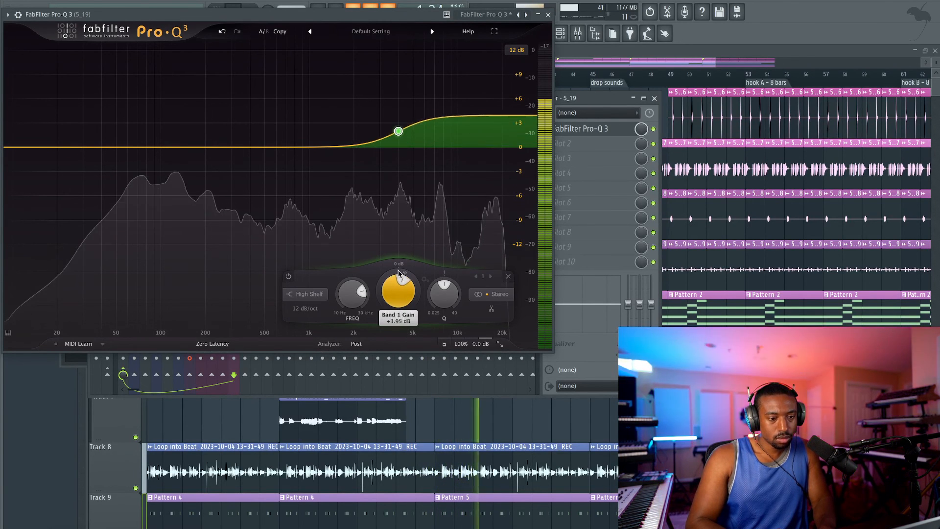
pyautogui.click(654, 98)
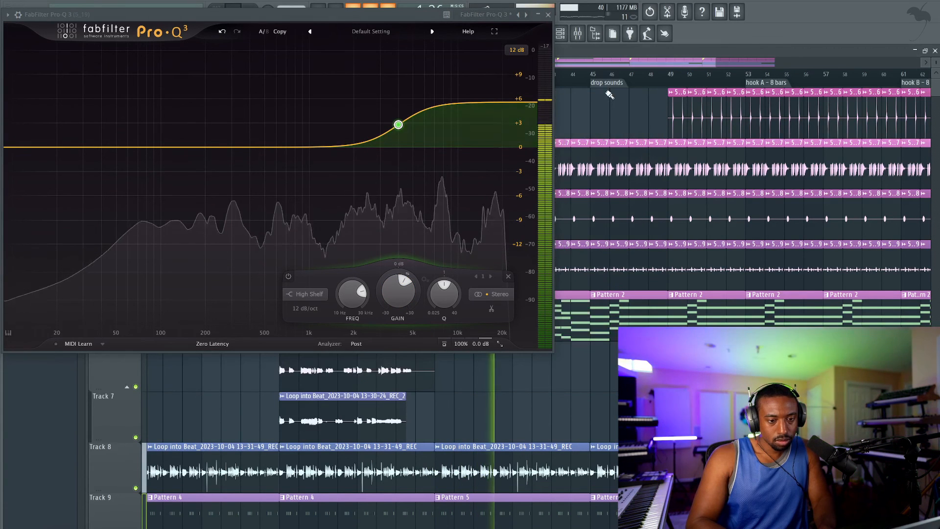
pyautogui.click(547, 15)
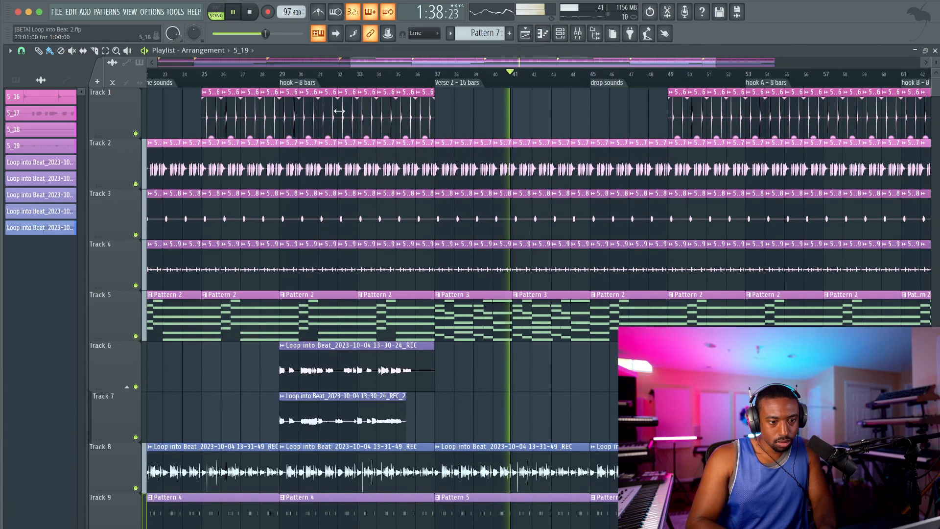
# Delete the 5_17 clips on Track 2 from bar 37 to bar 49 and save the project
pyautogui.moveTo(442, 154); pyautogui.dragTo(639, 165)
pyautogui.hotkey('ctrl', 's')
pyautogui.keyDown('ctrl'); pyautogui.scroll(-3, 568, 141); pyautogui.keyUp('ctrl')
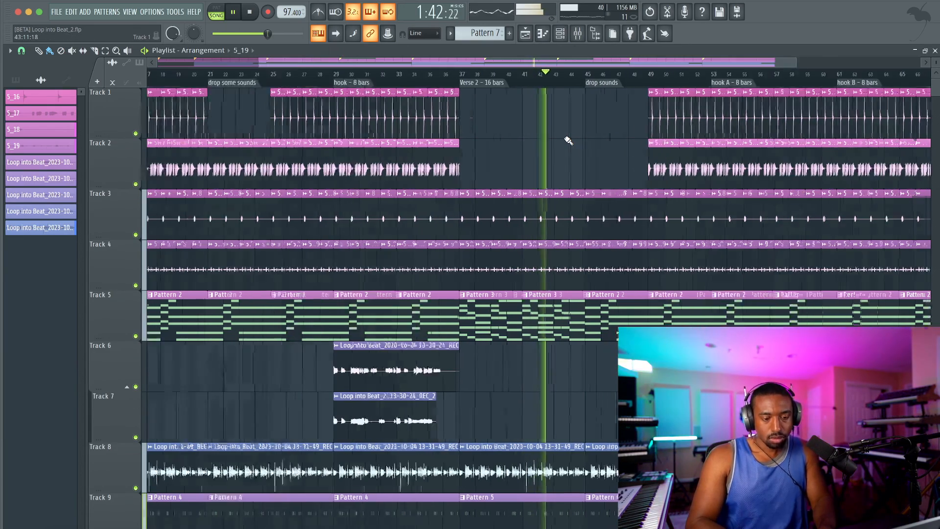
pyautogui.scroll(-2, 568, 140)
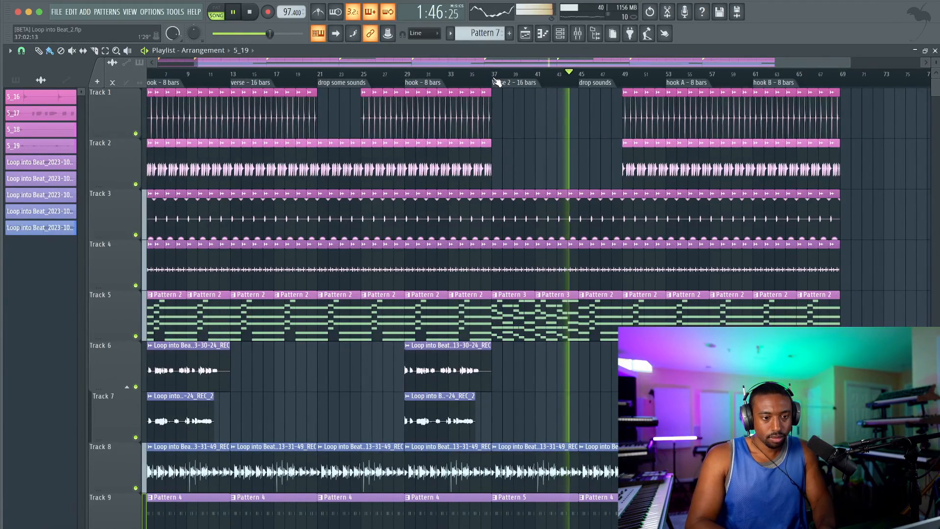
pyautogui.keyDown('ctrl'); pyautogui.scroll(2, 578, 140); pyautogui.keyUp('ctrl')
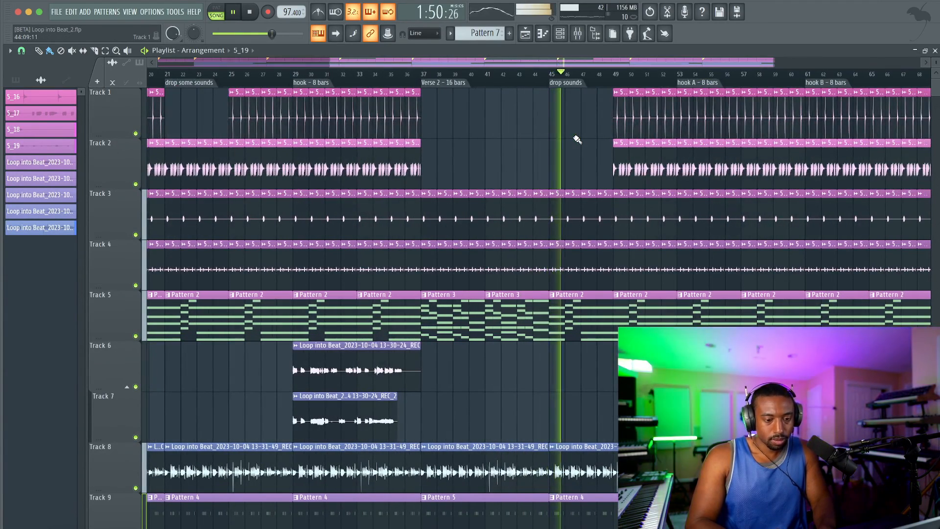
pyautogui.keyDown('ctrl'); pyautogui.scroll(2, 578, 139); pyautogui.keyUp('ctrl')
pyautogui.hotkey('ctrl', 's')
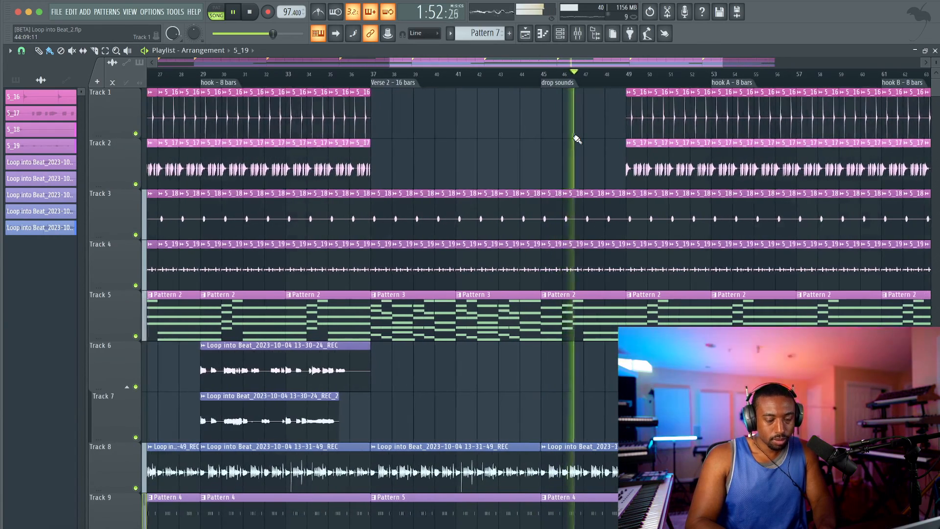
# Play the song from the start of Verse 2 at bar 37 and review its tracks, saving along the way
pyautogui.click(372, 75)
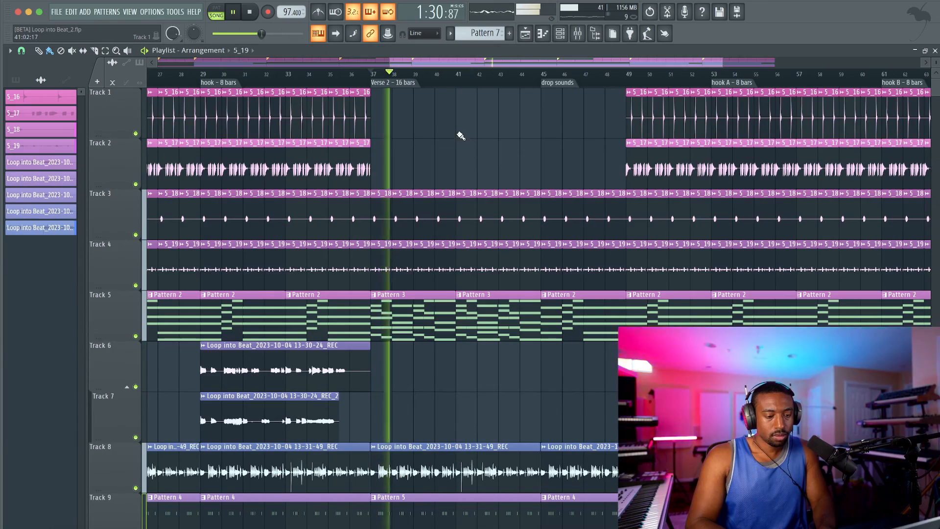
pyautogui.scroll(-4, 458, 129)
pyautogui.hscroll(1, 458, 129)
pyautogui.scroll(4, 458, 130)
pyautogui.hscroll(-2, 458, 129)
pyautogui.hscroll(3, 458, 129)
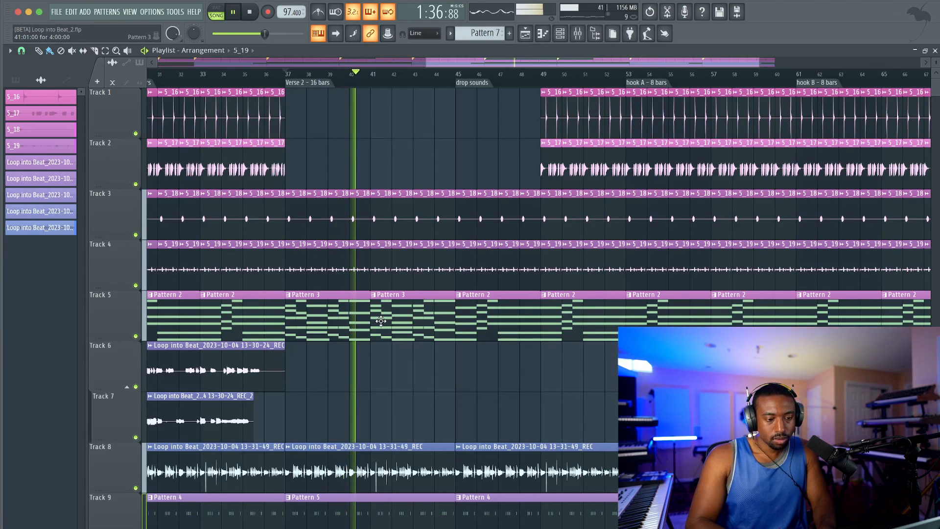
pyautogui.hotkey('ctrl', 's')
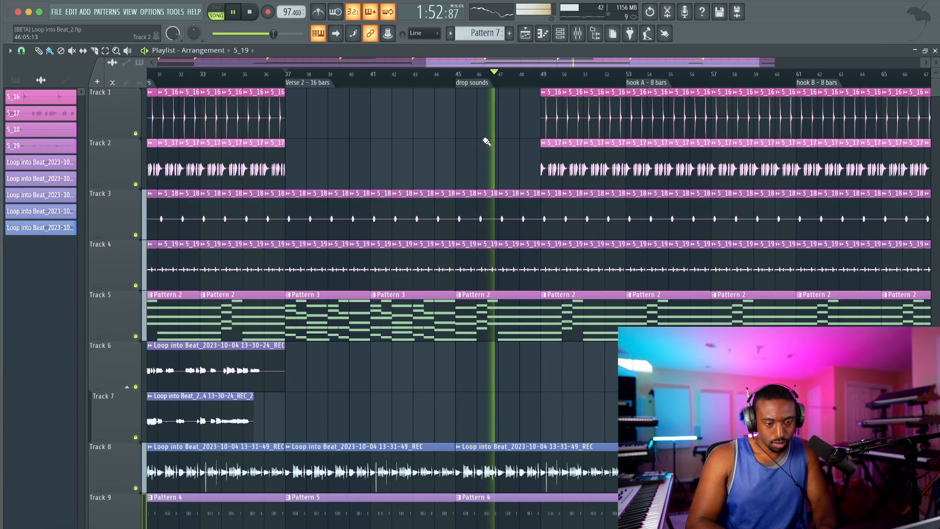
pyautogui.scroll(-5, 484, 140)
pyautogui.scroll(5, 483, 141)
pyautogui.hscroll(-1, 483, 141)
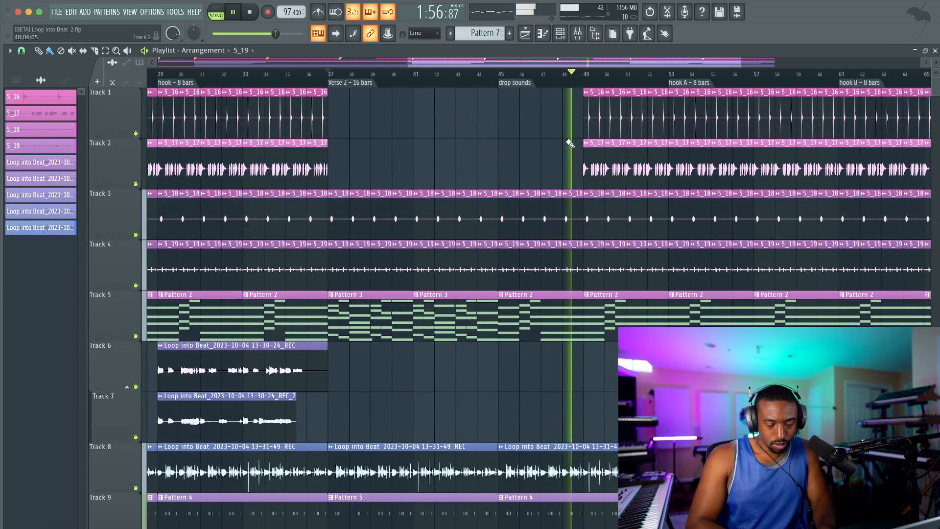
# Fill the gap on Track 1 with 5_16 clips from bar 37 to bar 49
pyautogui.moveTo(542, 114); pyautogui.dragTo(483, 111)
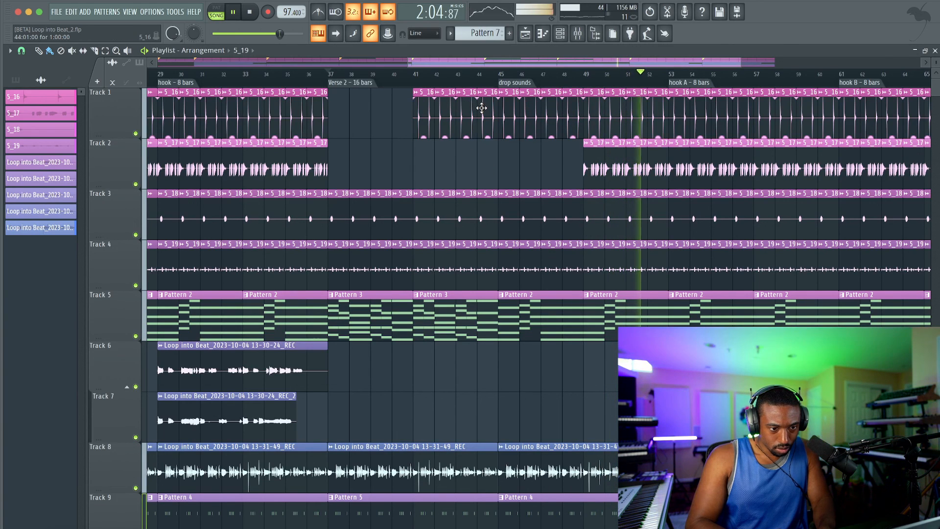
pyautogui.moveTo(429, 108); pyautogui.dragTo(338, 109)
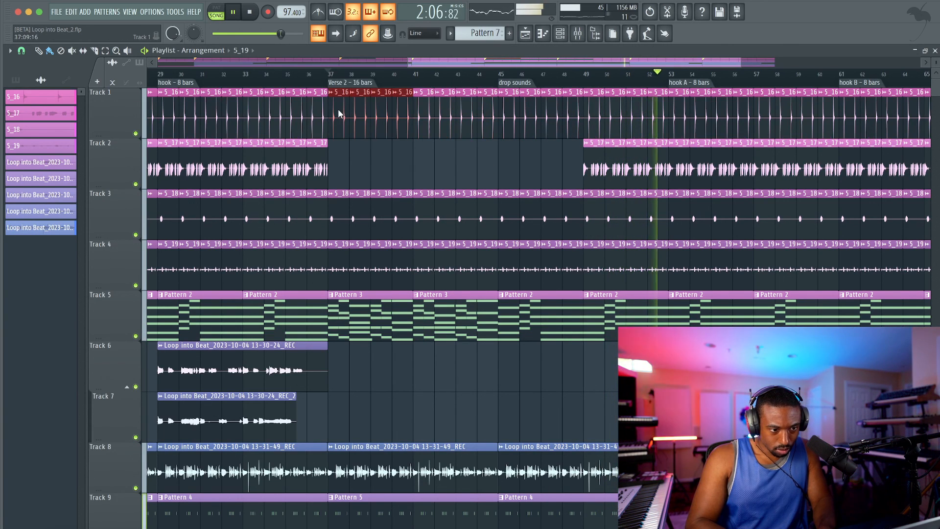
pyautogui.keyDown('ctrl'); pyautogui.click(367, 175); pyautogui.keyUp('ctrl')
pyautogui.scroll(-3, 475, 154)
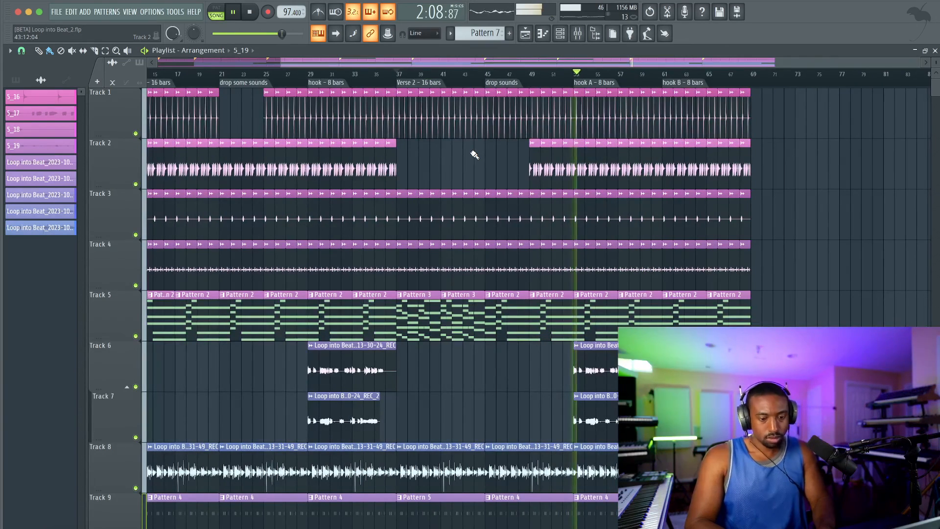
# Lower the volume of the two 13-30-24 recording tracks, mixer inserts 12 and 13, slightly together and save the project
pyautogui.click(579, 39)
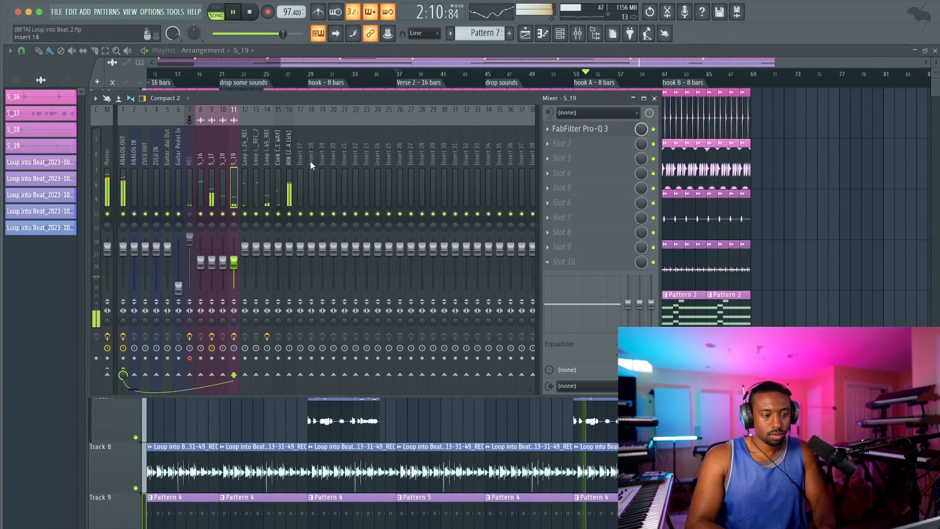
pyautogui.click(257, 186)
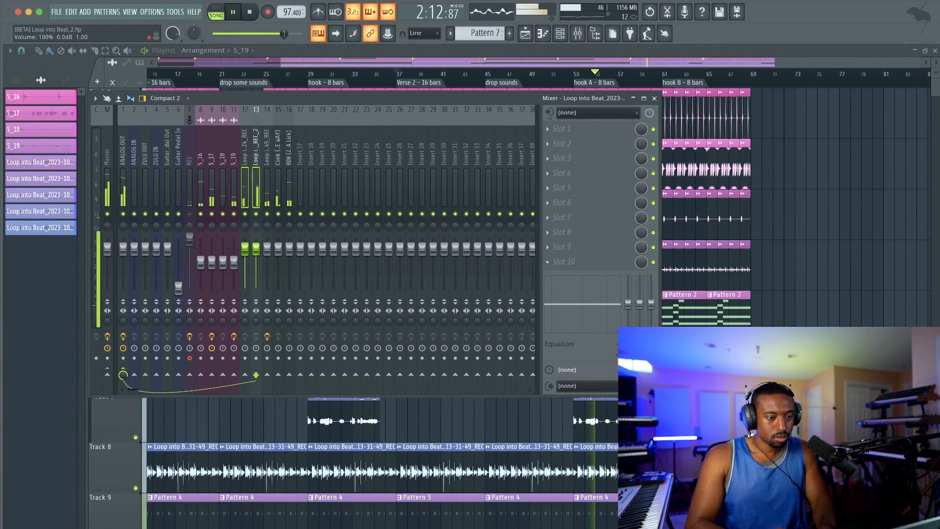
pyautogui.hotkey('ctrl', 's')
pyautogui.press('F9')
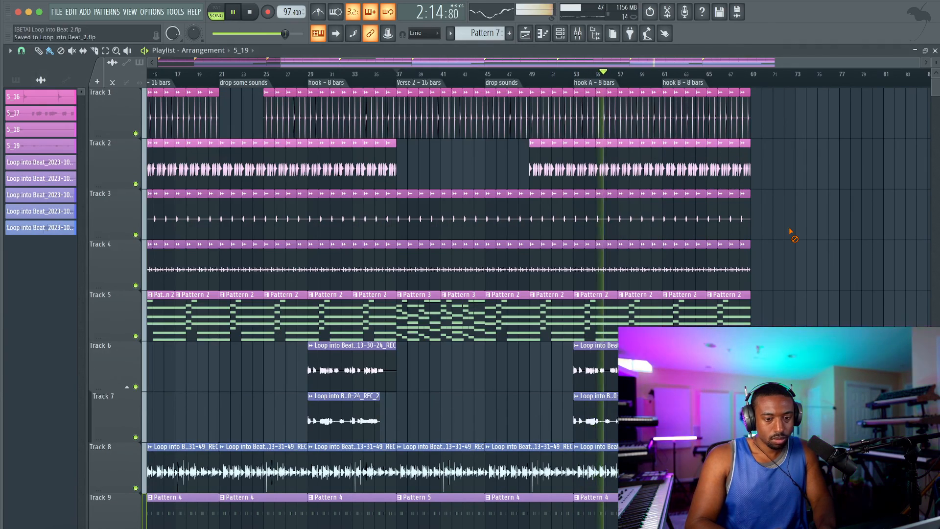
pyautogui.hscroll(4, 790, 228)
pyautogui.scroll(-2, 789, 228)
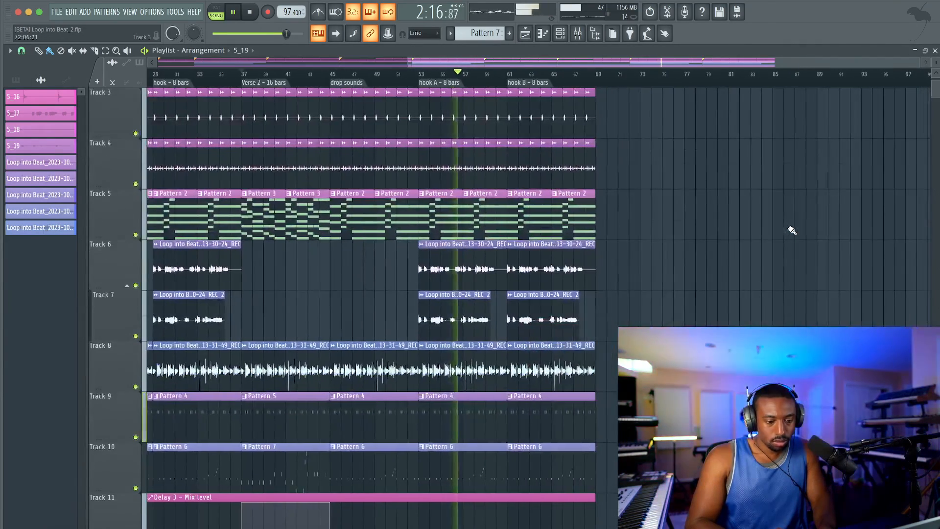
pyautogui.scroll(2, 788, 228)
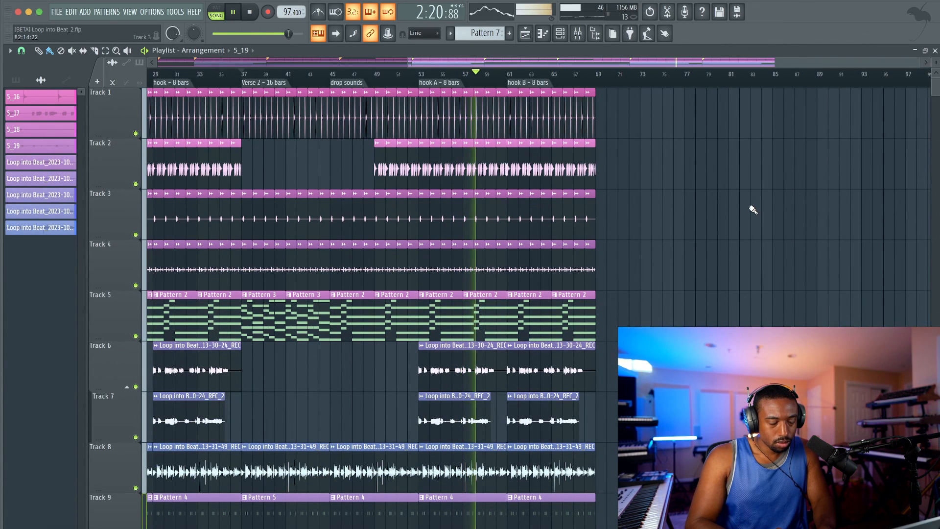
pyautogui.scroll(-2, 627, 146)
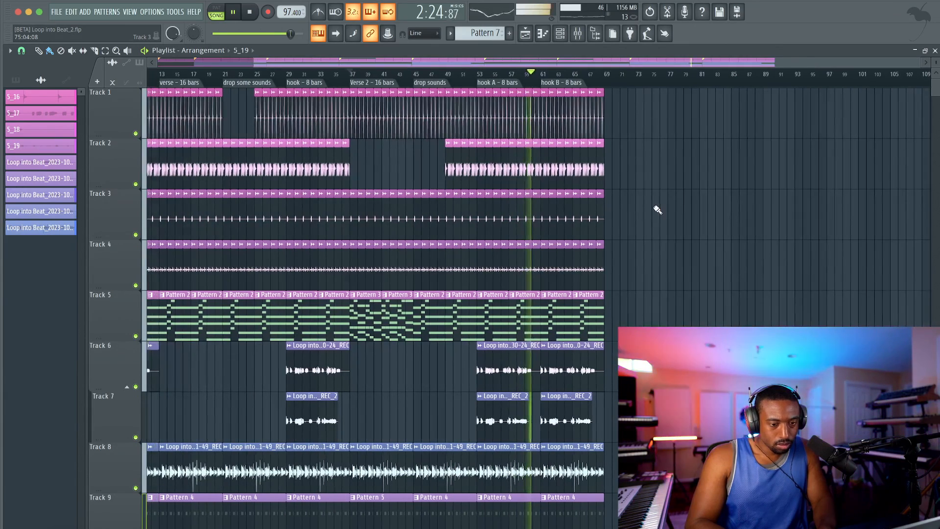
# Insert FabFilter Pro-C 2 in slot 2 of the ANALOG OUT mixer track
pyautogui.click(578, 33)
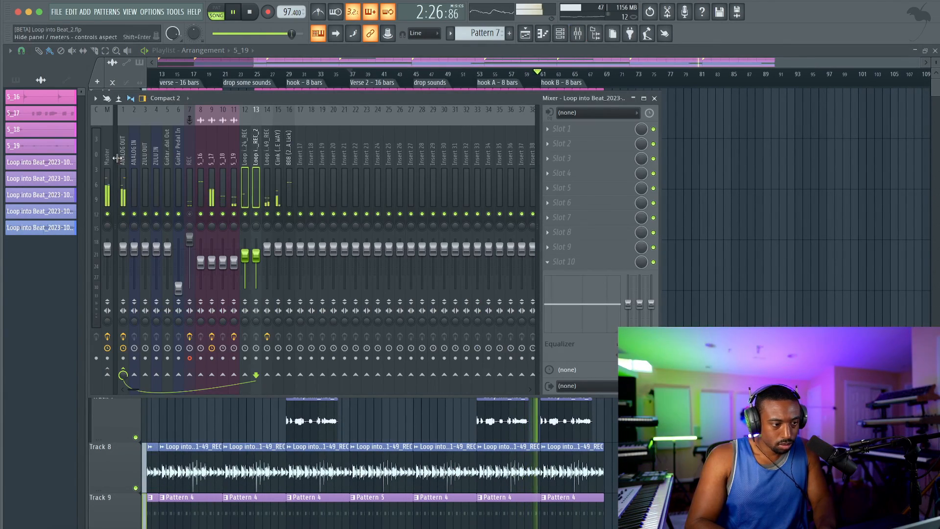
pyautogui.click(121, 161)
pyautogui.click(577, 144)
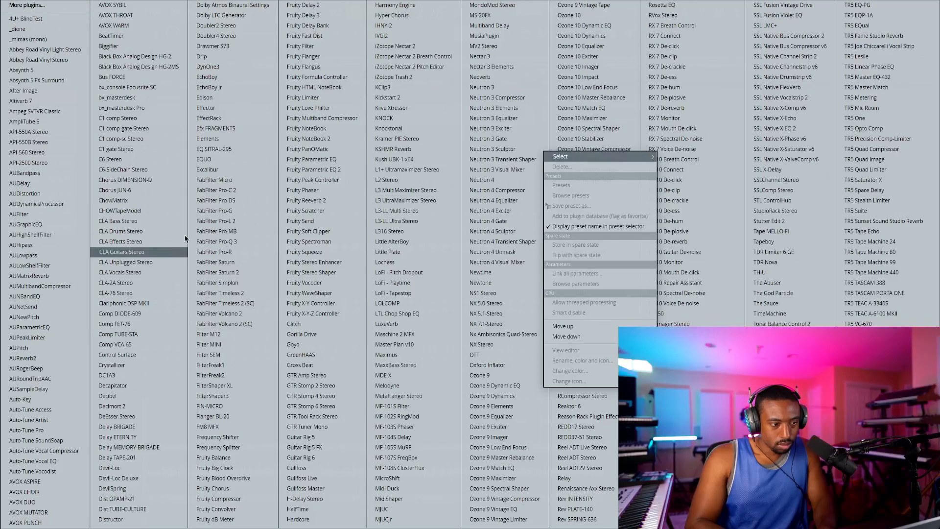
pyautogui.click(237, 190)
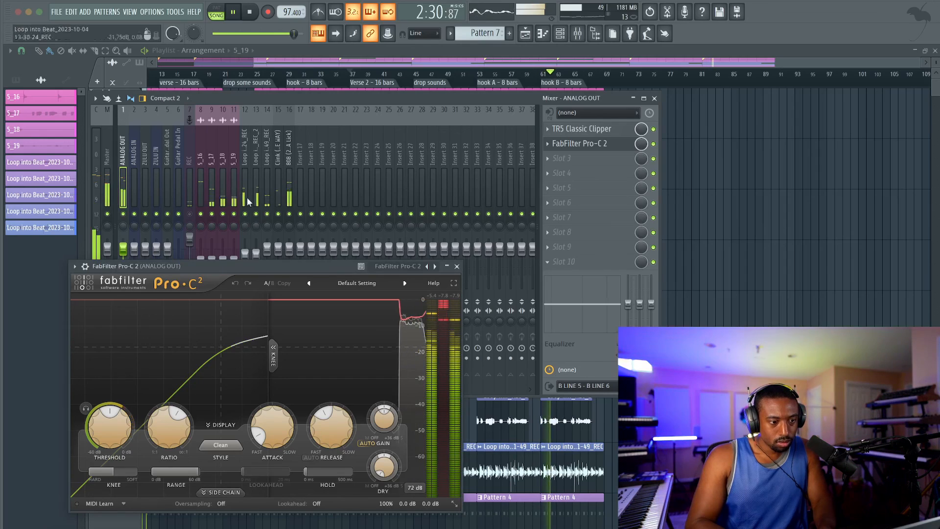
# Set the ANALOG OUT compressor's attack to 30 ms and its threshold to about -10.4 dB
pyautogui.doubleClick(263, 432)
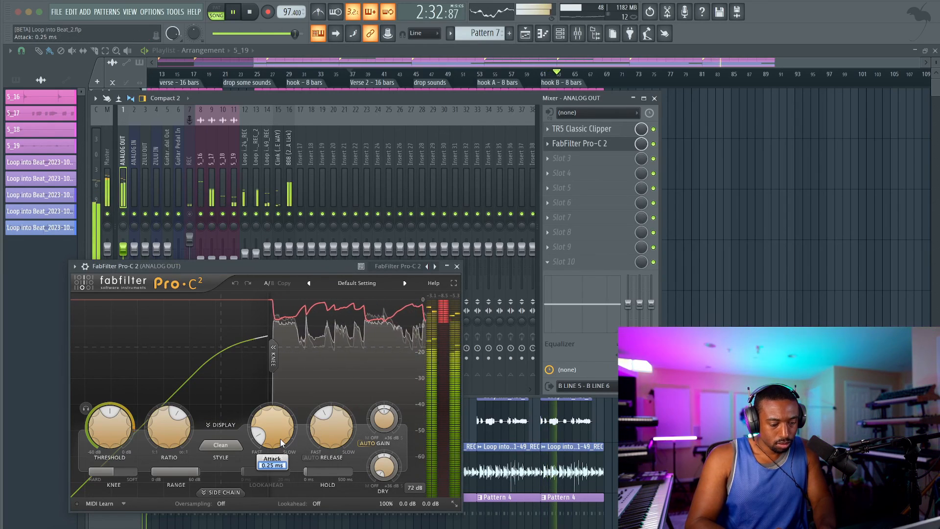
pyautogui.write('30')
pyautogui.press('Return')
pyautogui.moveTo(105, 425); pyautogui.dragTo(105, 396)
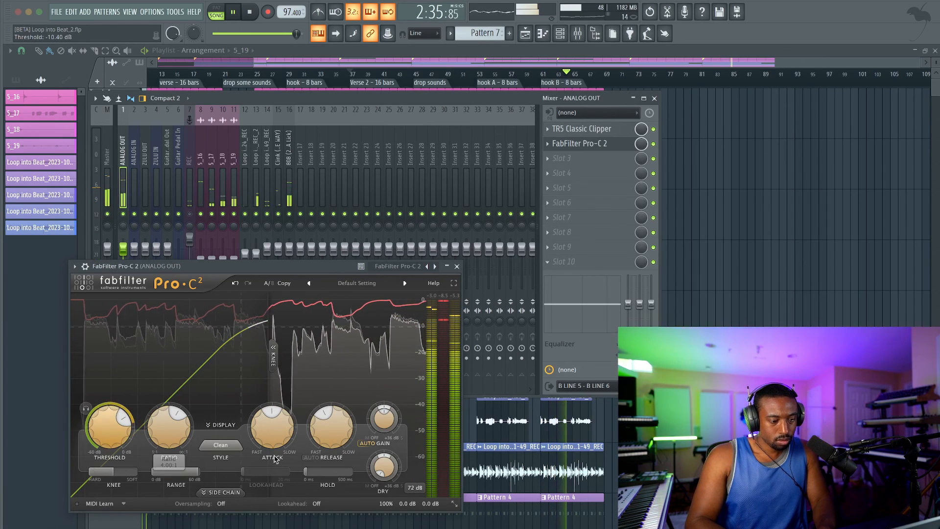
# Set the ANALOG OUT compressor's release to 80 ms and close the plugin
pyautogui.doubleClick(329, 430)
pyautogui.press('0')
pyautogui.doubleClick(329, 431)
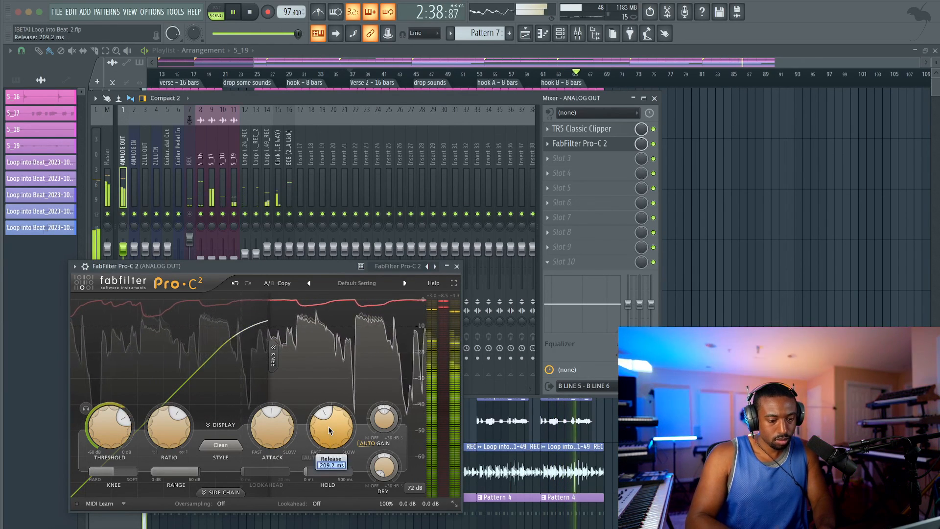
pyautogui.write('80')
pyautogui.press('Return')
pyautogui.press('F9')
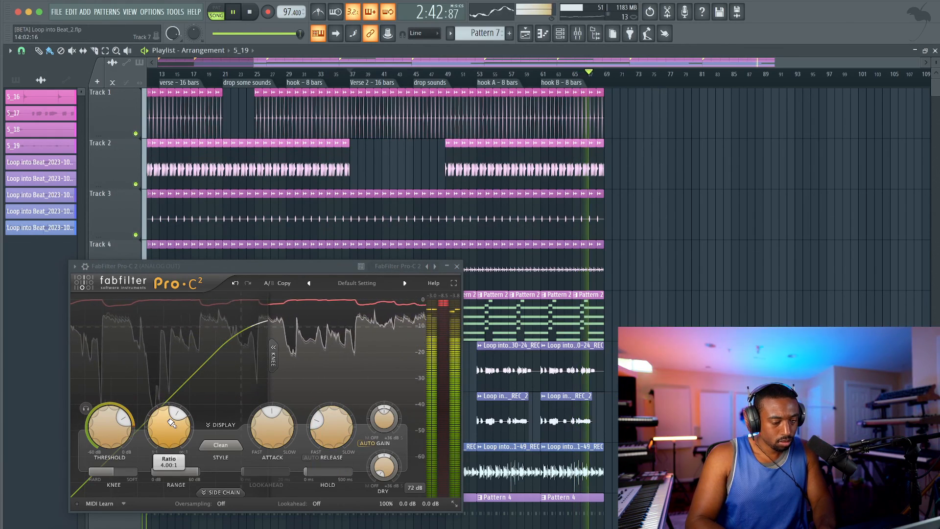
pyautogui.click(457, 267)
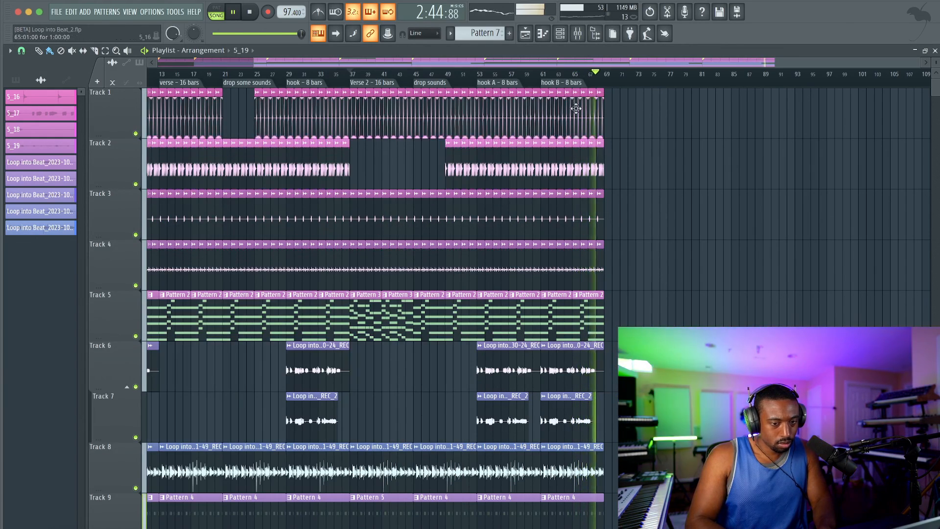
# Stop playback, save the project and look over the full arrangement
pyautogui.click(574, 38)
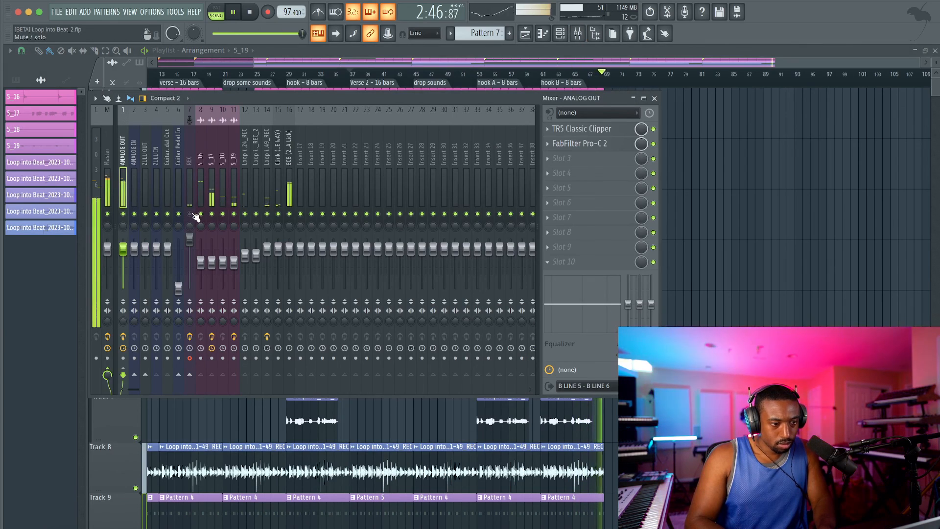
pyautogui.press('space')
pyautogui.press('F9')
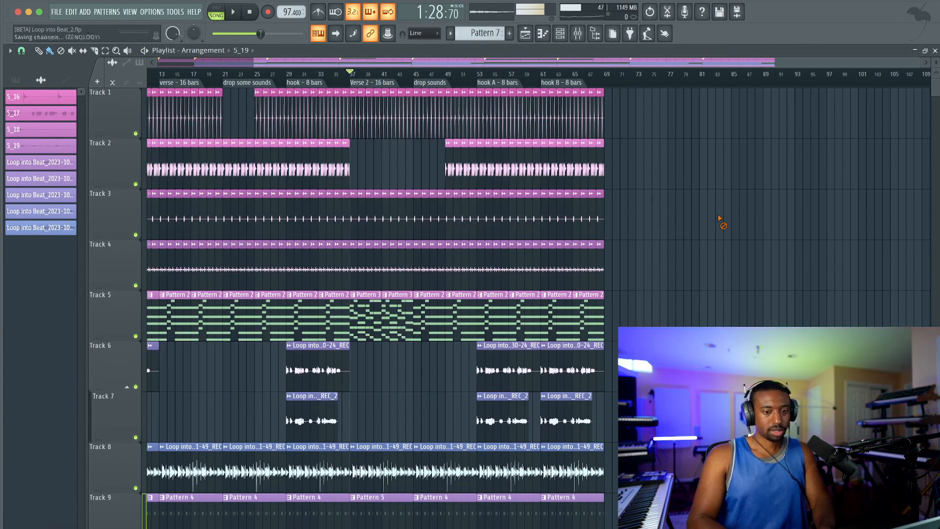
pyautogui.hscroll(-4, 720, 219)
pyautogui.scroll(-4, 660, 217)
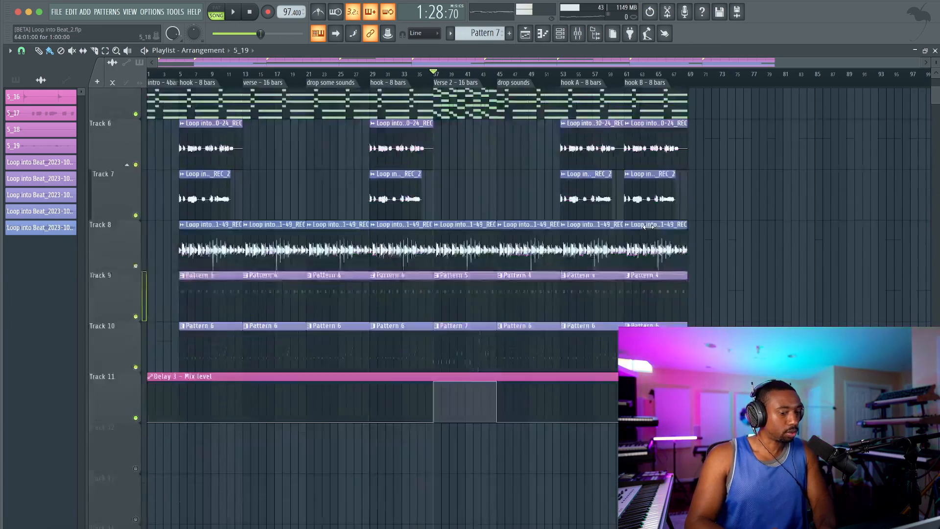
pyautogui.scroll(4, 618, 186)
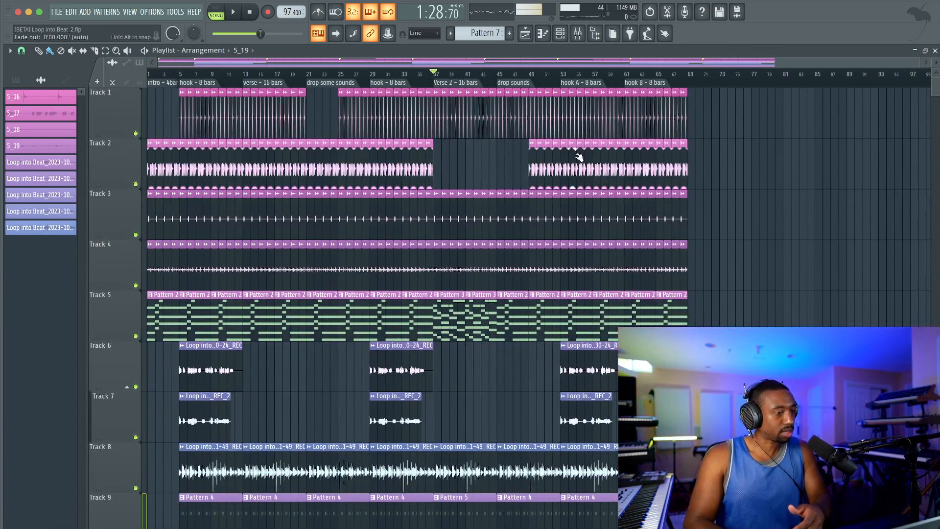